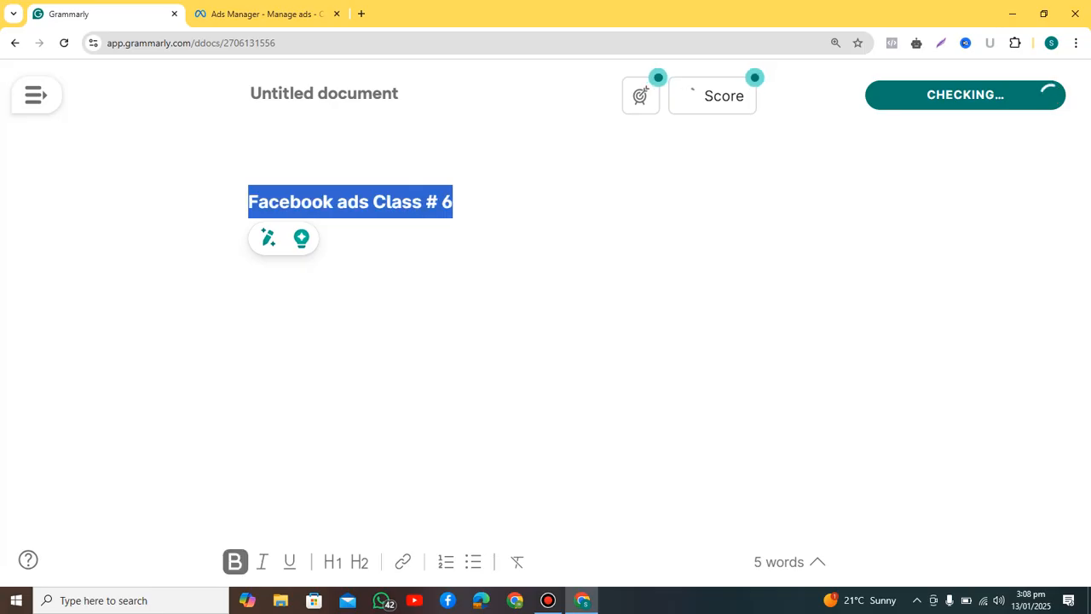
Step: Underline the heading "Facebook ads Class # 6" and start a new paragraph below it, leaving a blank line
key(ctrl+u)
key(Right)
key(Return)
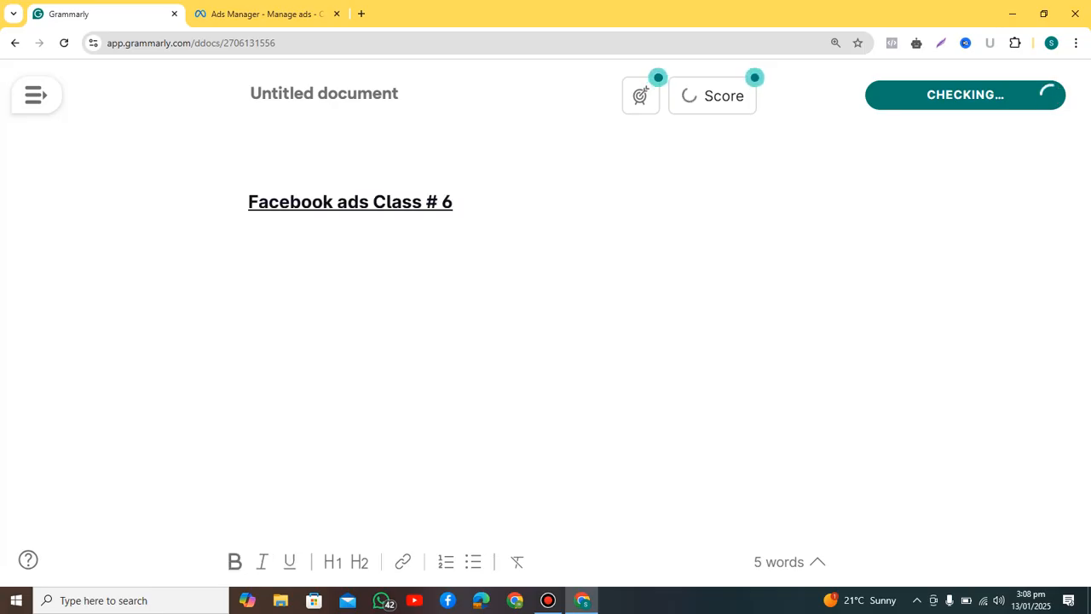
key(Return)
Step: Switch to Ads Manager and open the New Engagement ad set of the 07 Jan Engagement Campaign for editing
key(ctrl+Tab)
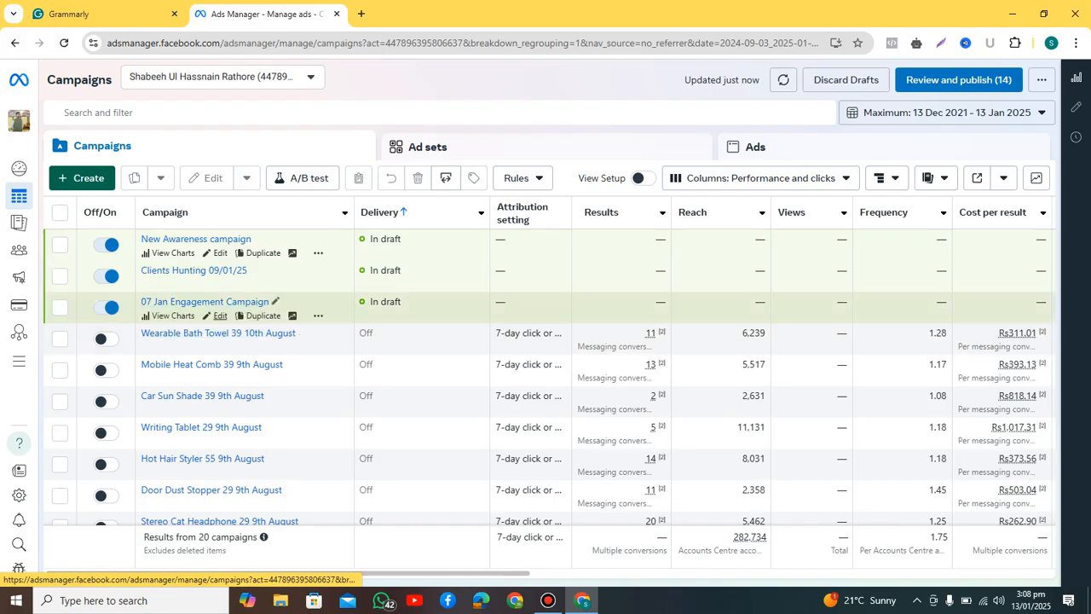
click(219, 316)
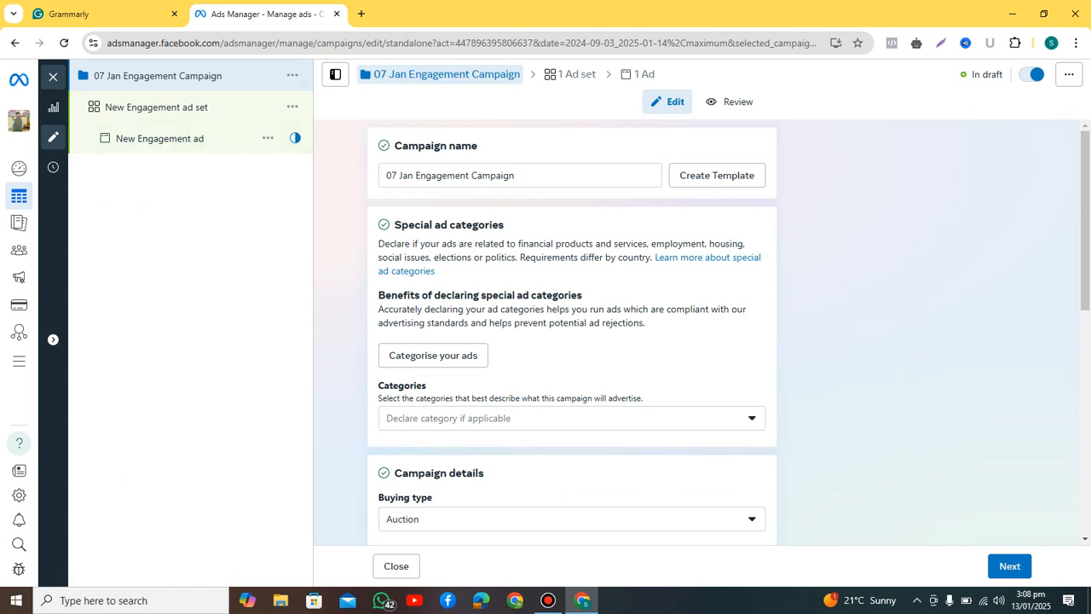
click(189, 107)
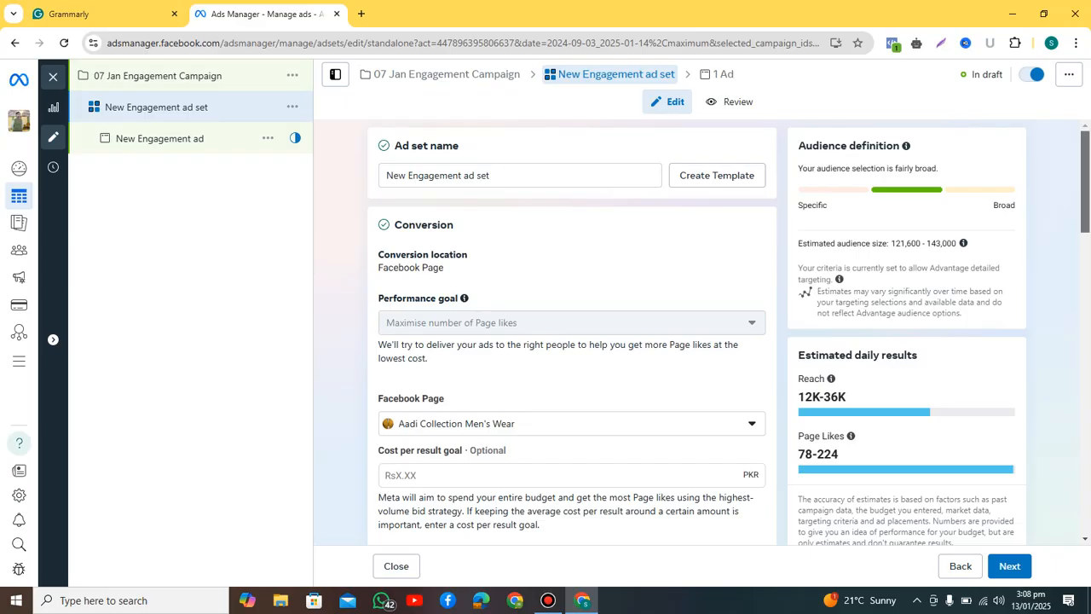
Step: Open the Detailed targeting of the Advantage+ audience for editing and view its main browse categories
scroll(571, 341, down, 1)
scroll(571, 341, down, 6)
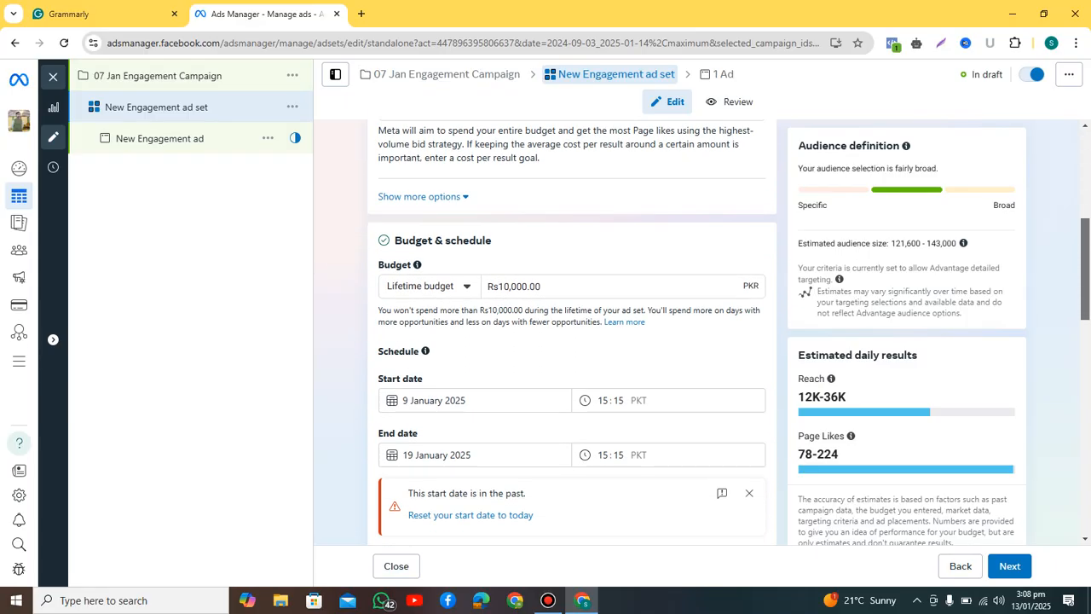
scroll(571, 340, down, 4)
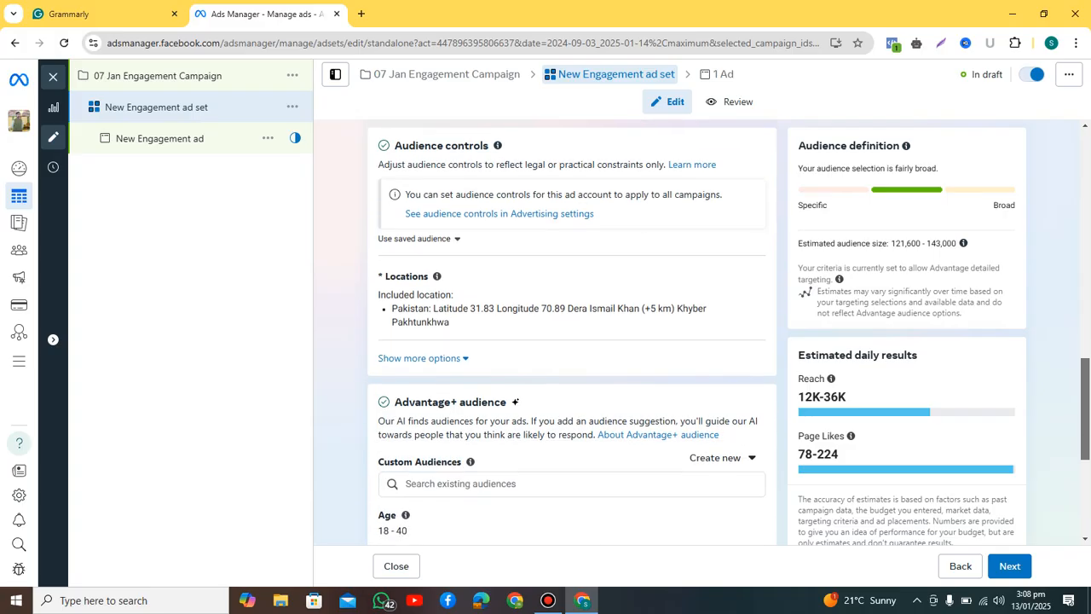
scroll(571, 341, down, 3)
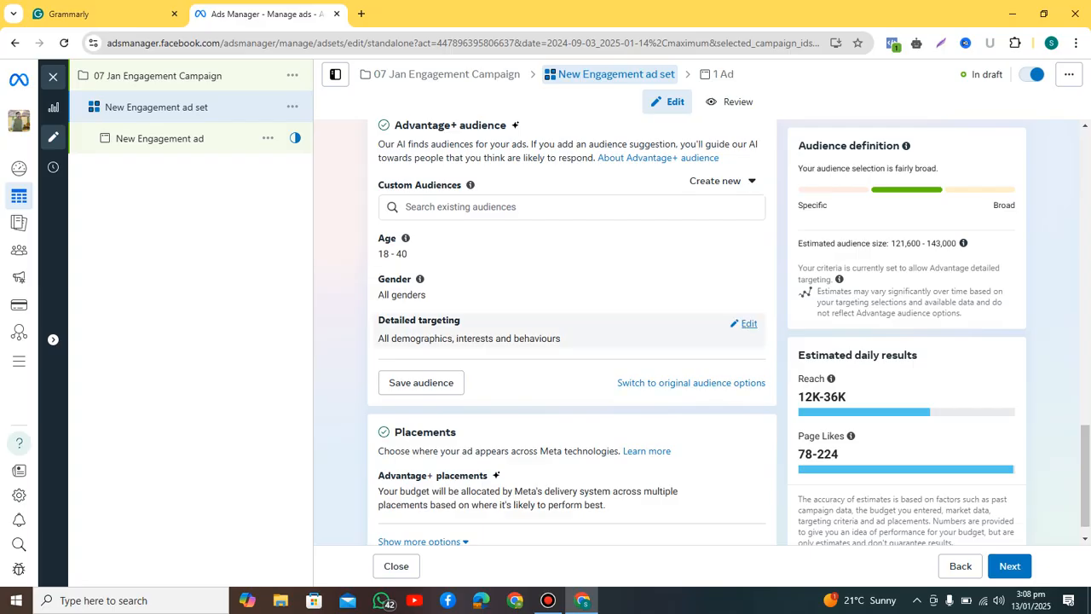
click(743, 323)
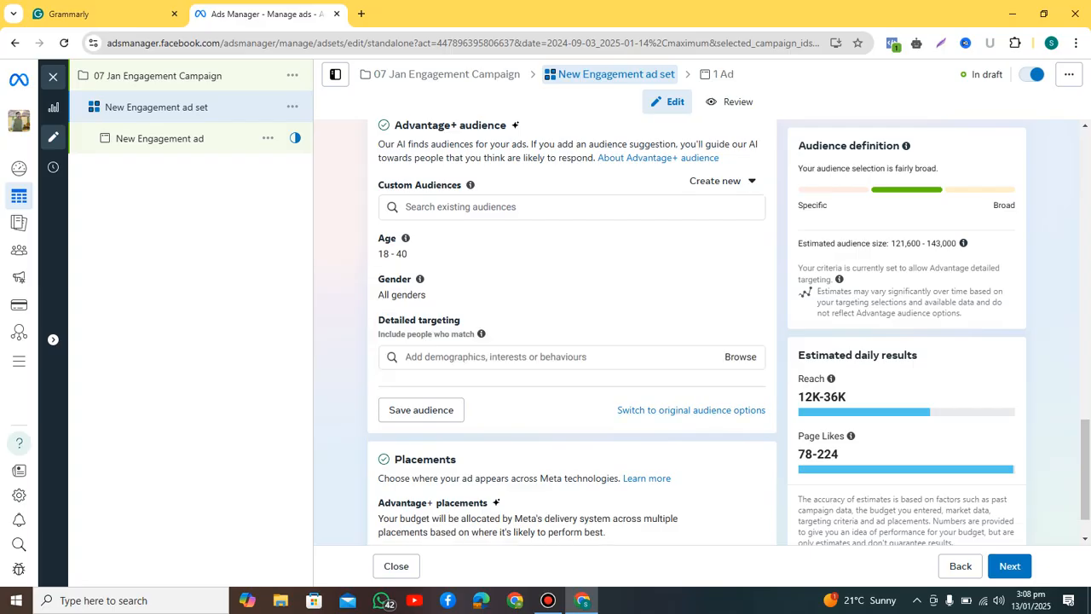
click(739, 358)
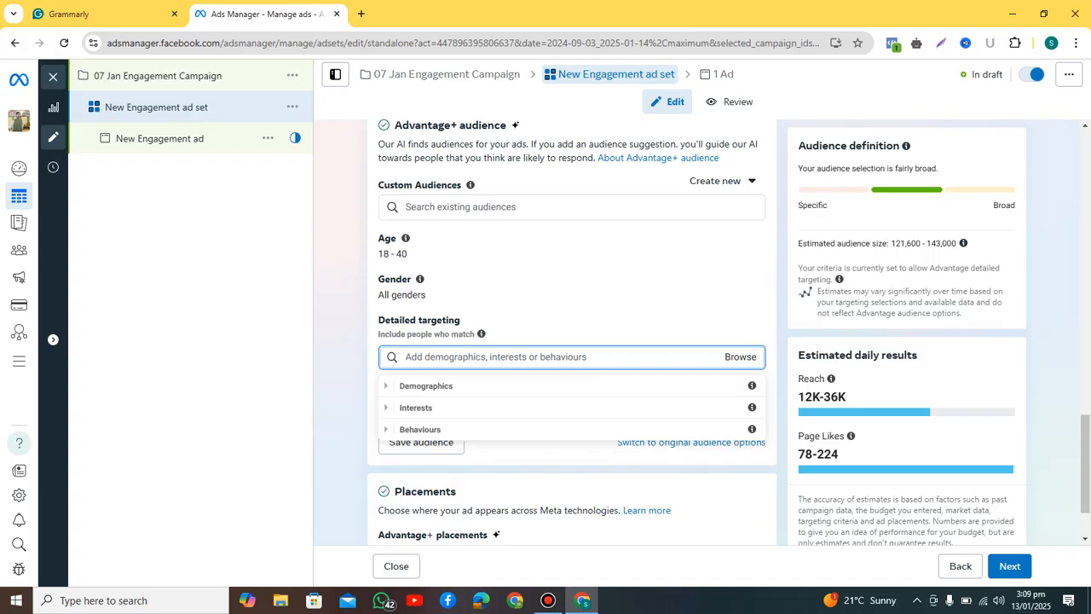
key(Escape)
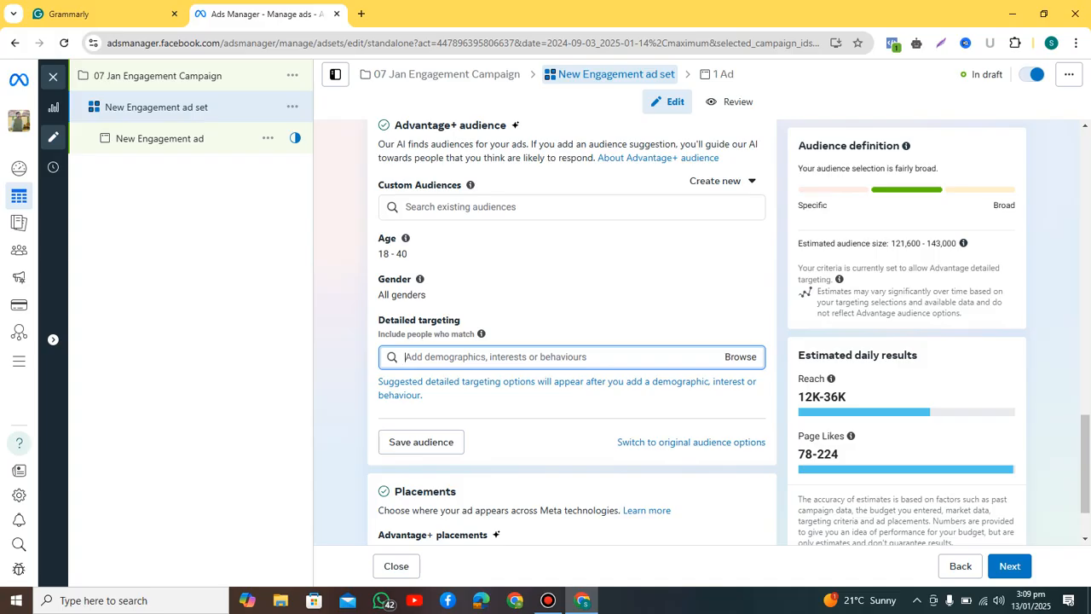
Step: Search detailed targeting for "parents" and add Parents (up to 12 months), Parents with toddlers (aged 1-2) and Parents with pre-schoolers (3-5 years)
text(parents)
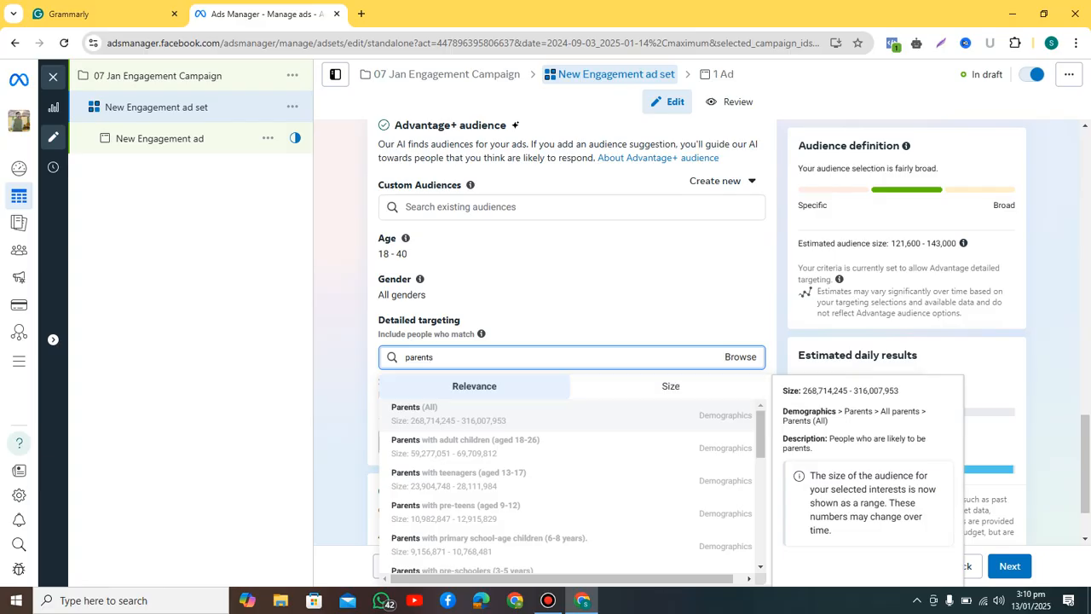
key(Down)
key(Down)
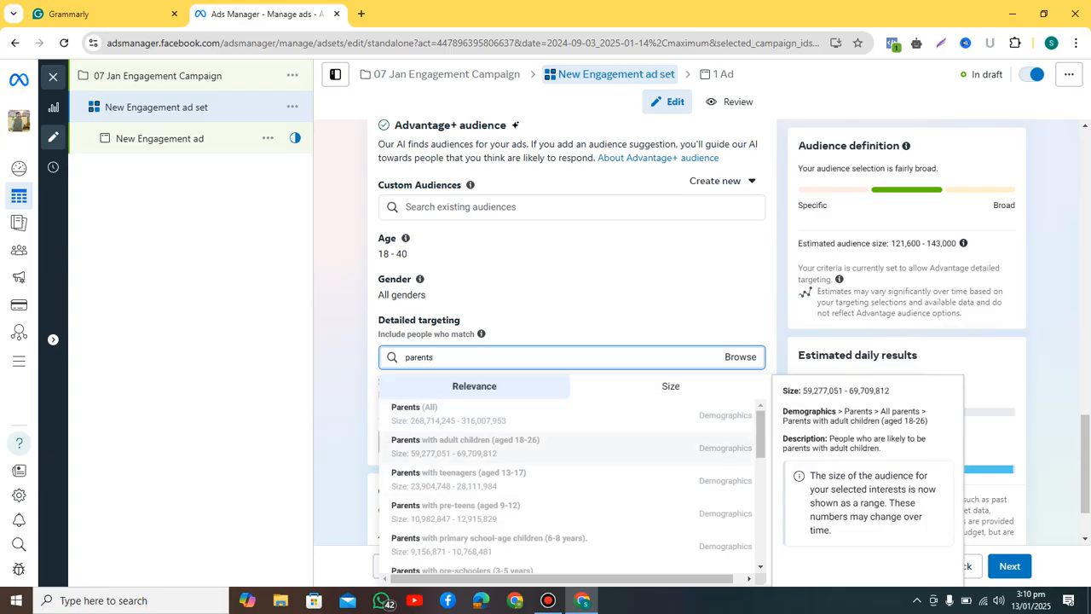
drag(760, 437, 760, 462)
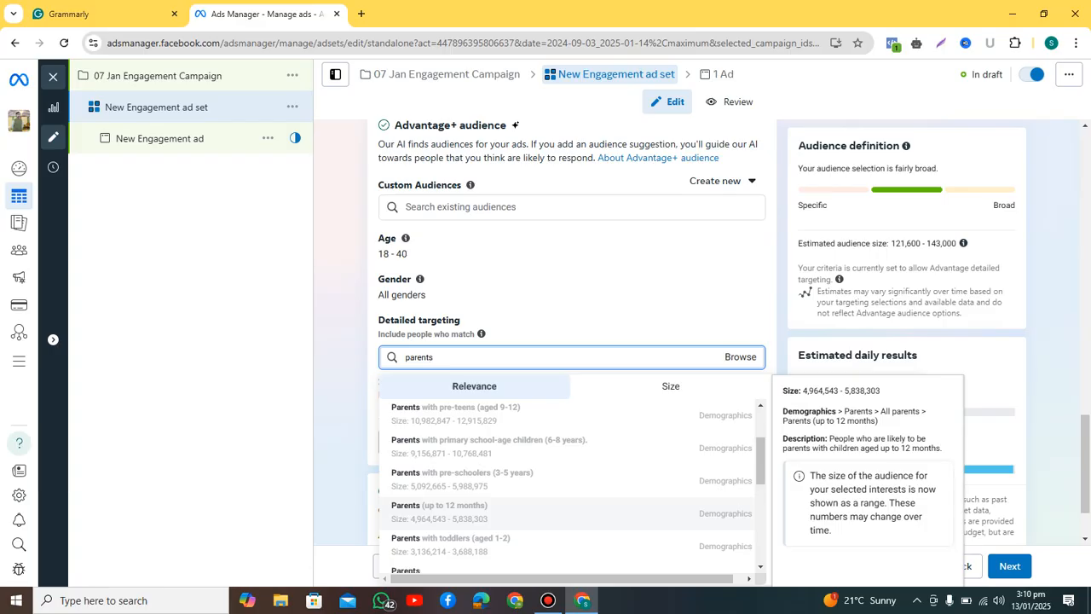
click(439, 512)
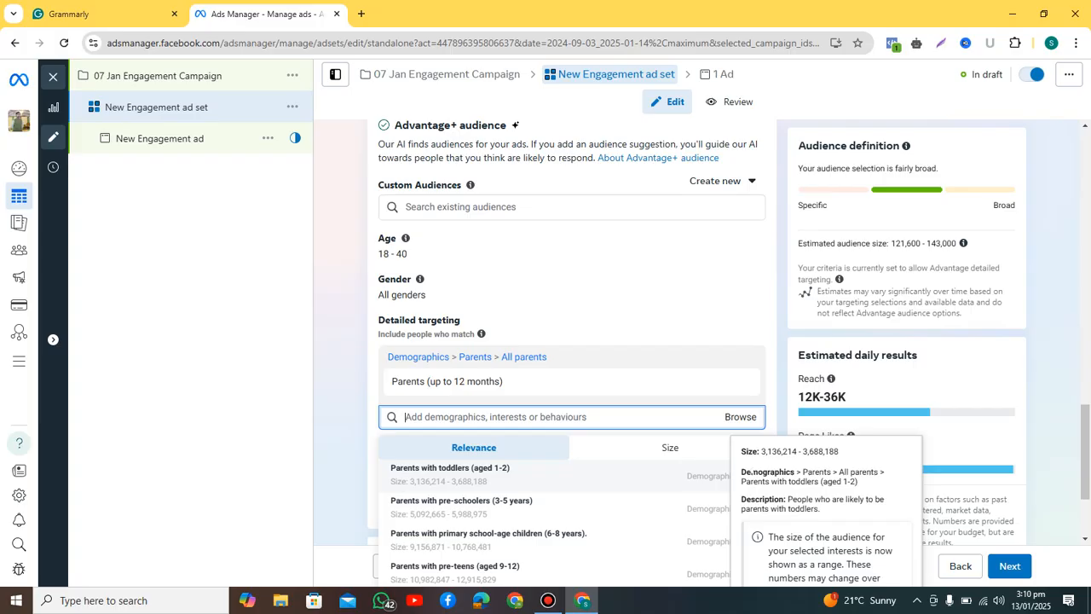
click(450, 470)
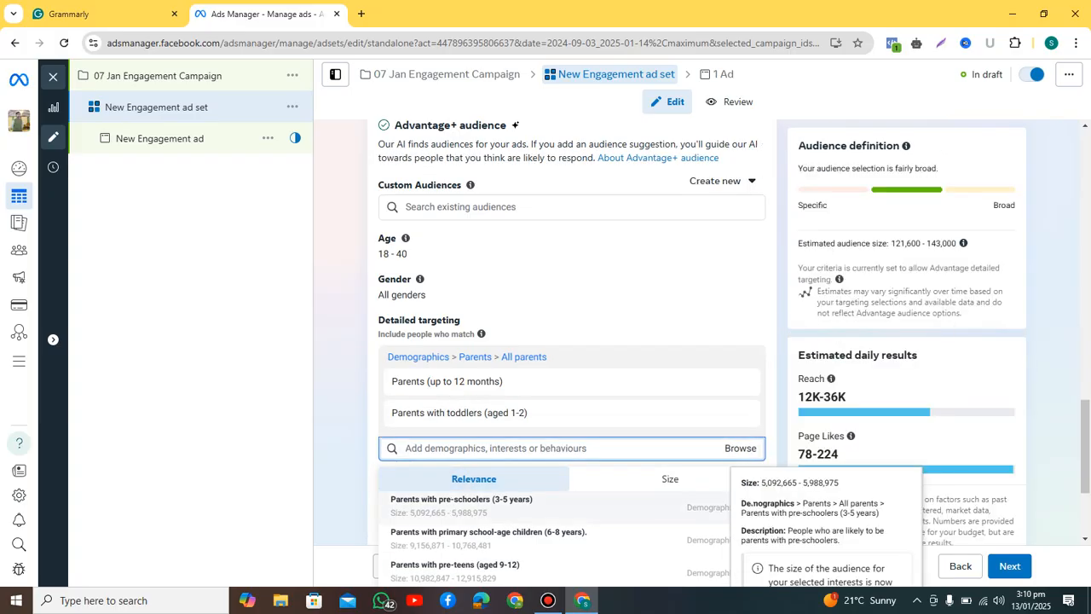
click(461, 503)
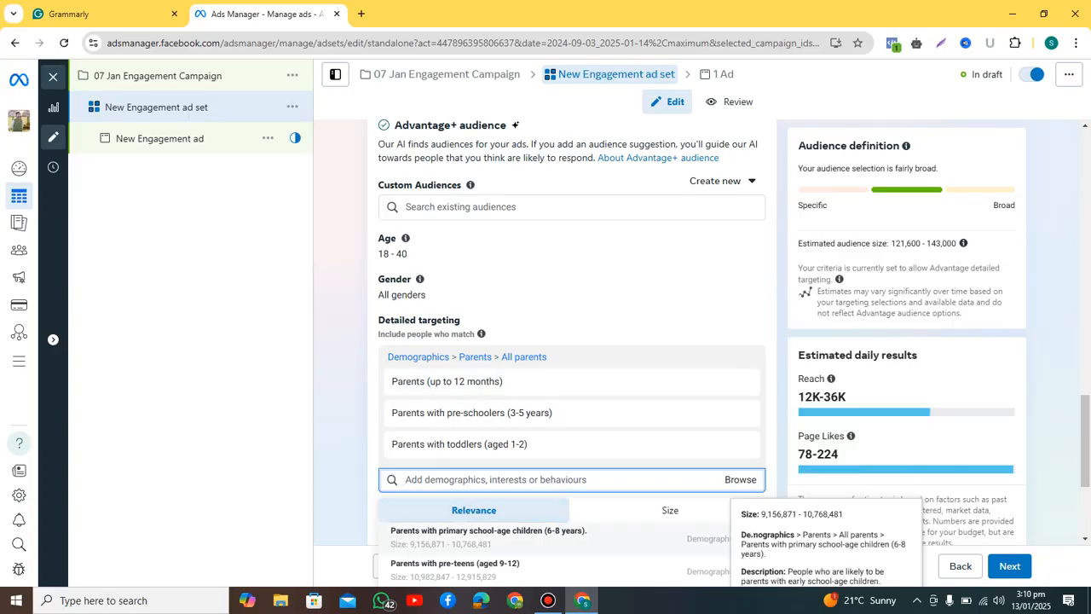
click(607, 288)
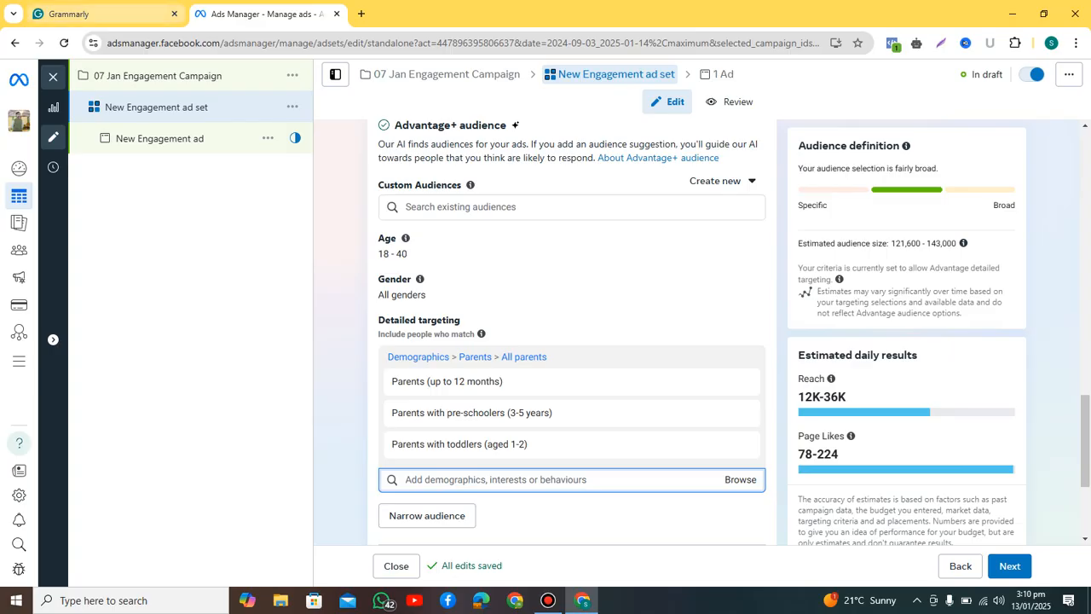
Step: Switch to the Grammarly document and write the lines "Audience", "Narrow" and "Broad" below the heading
click(98, 13)
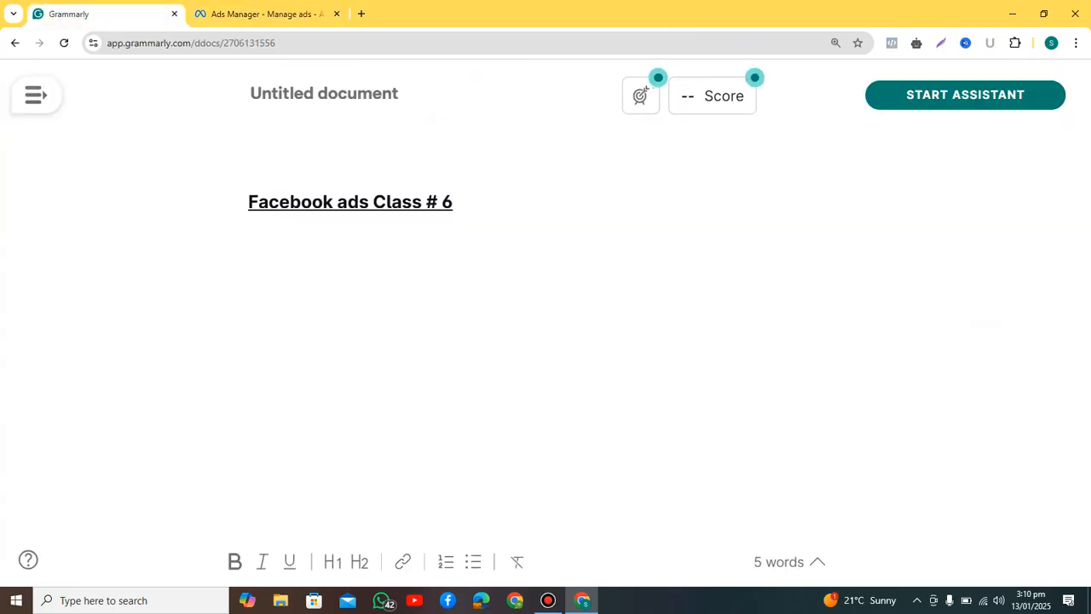
text(Audience)
key(Return)
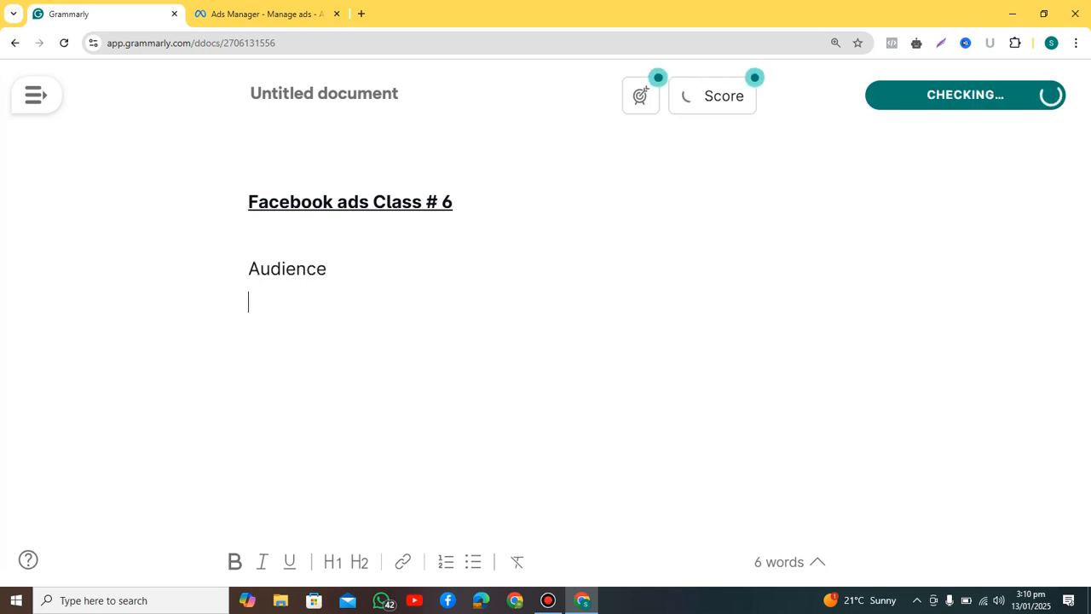
text(Narrow)
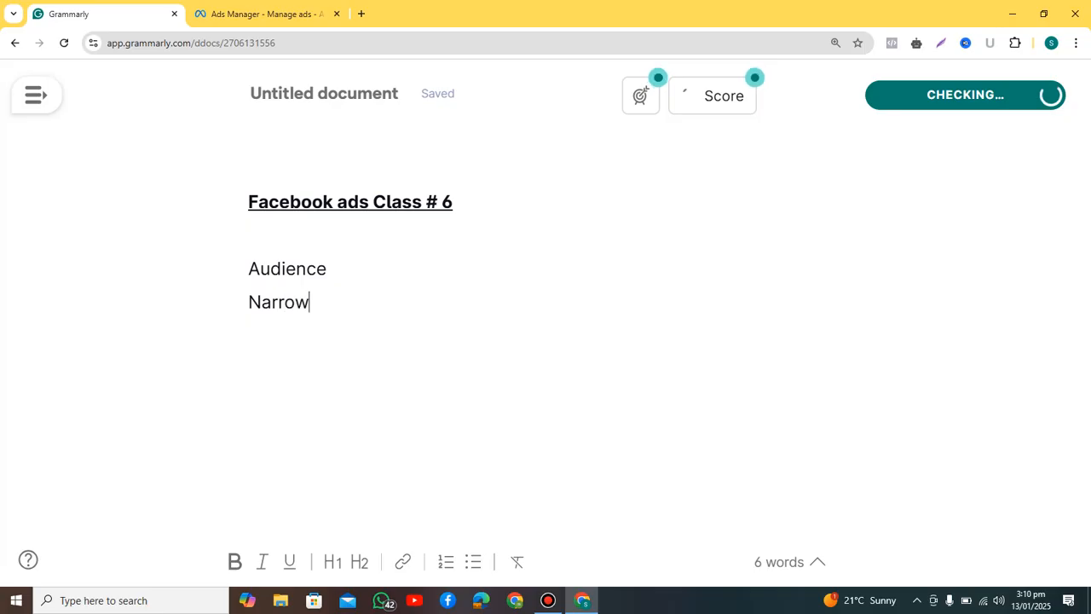
key(Return)
text(Broad)
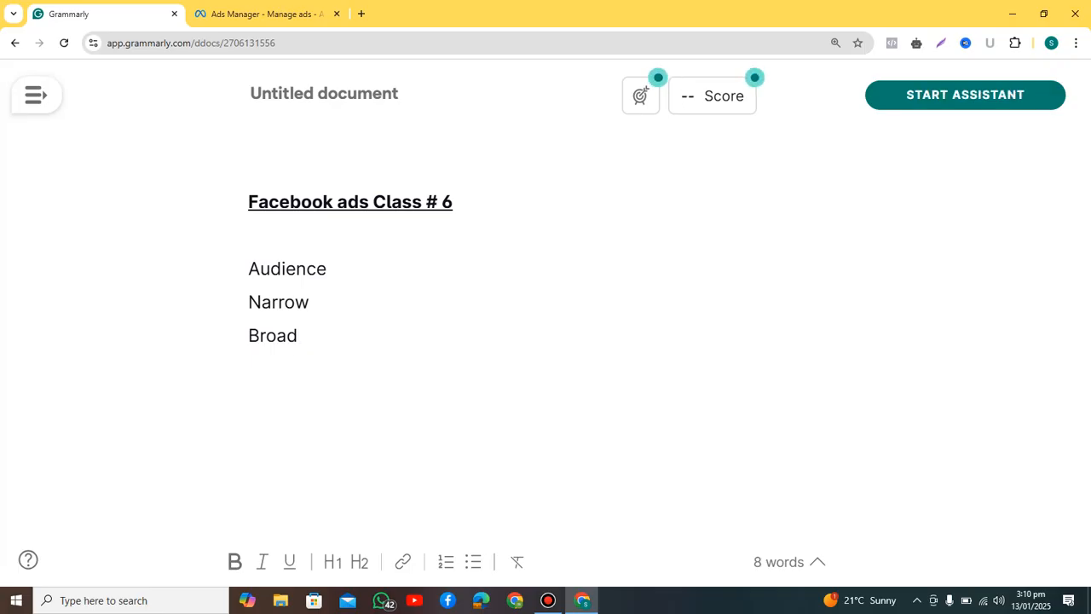
Step: Switch back to Ads Manager and examine the suggested detailed targeting options and the browse categories for the parents audience
click(260, 13)
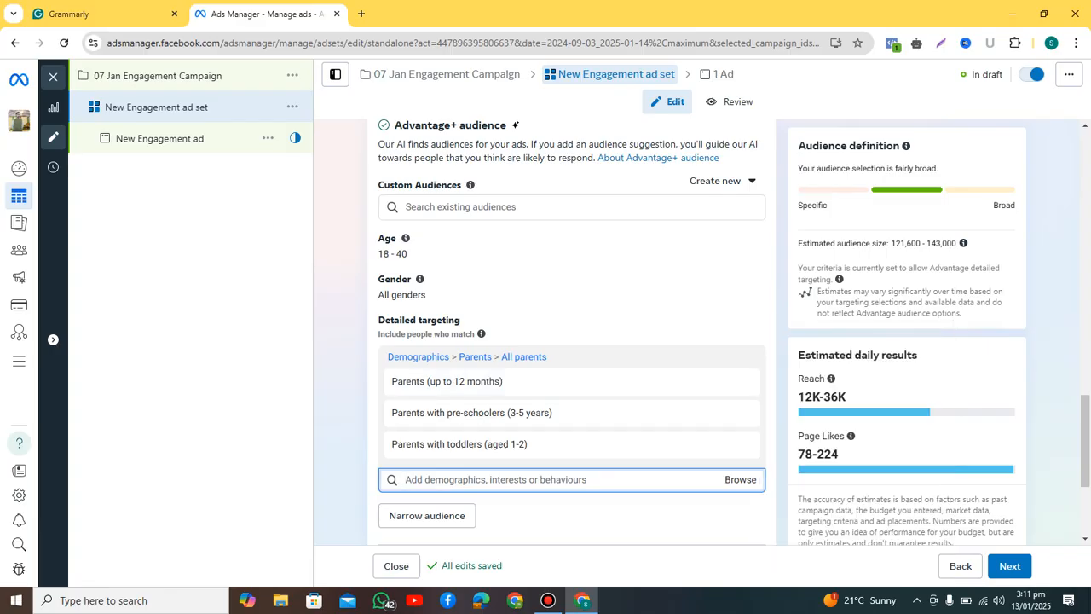
drag(1085, 440, 1085, 483)
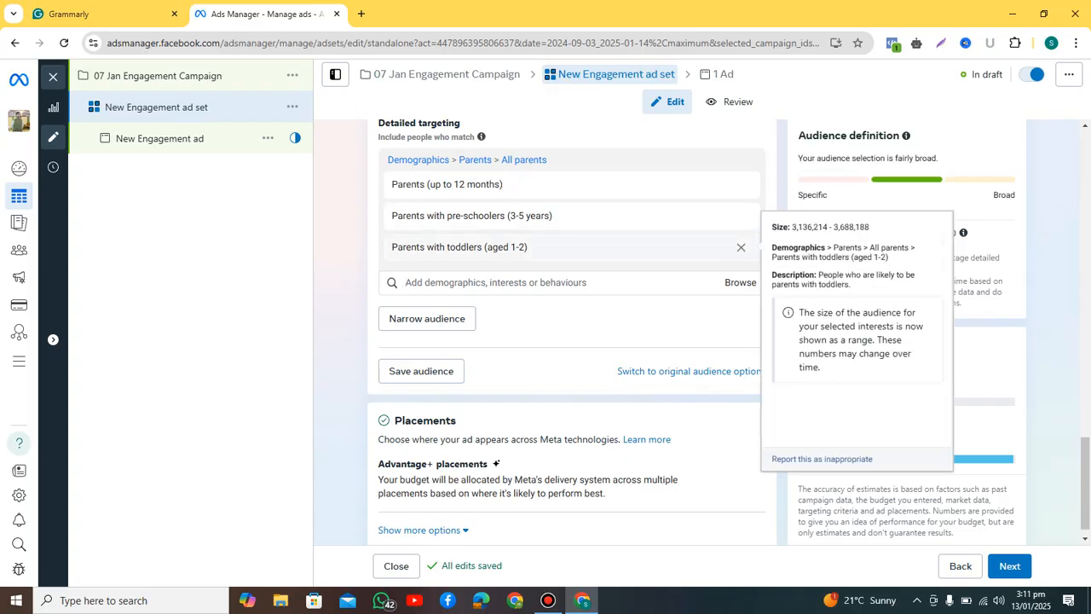
click(496, 282)
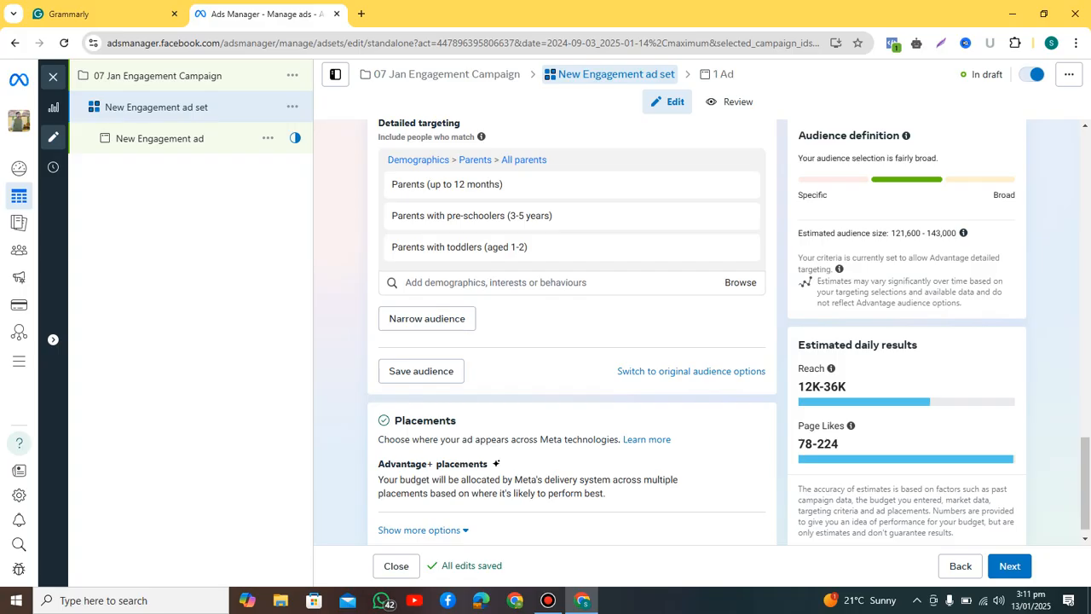
click(496, 282)
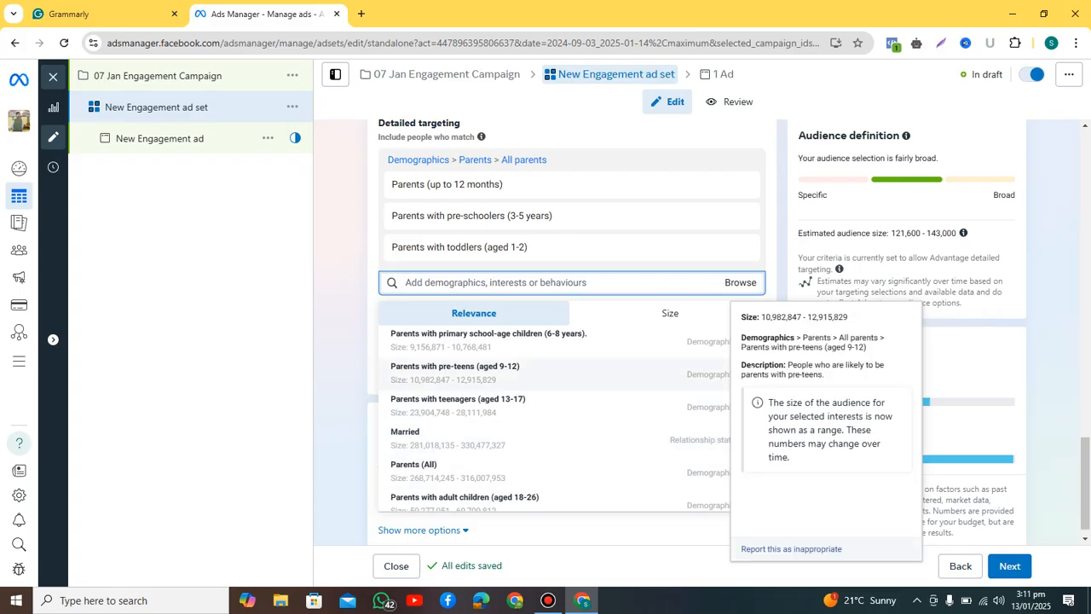
scroll(571, 418, down, 4)
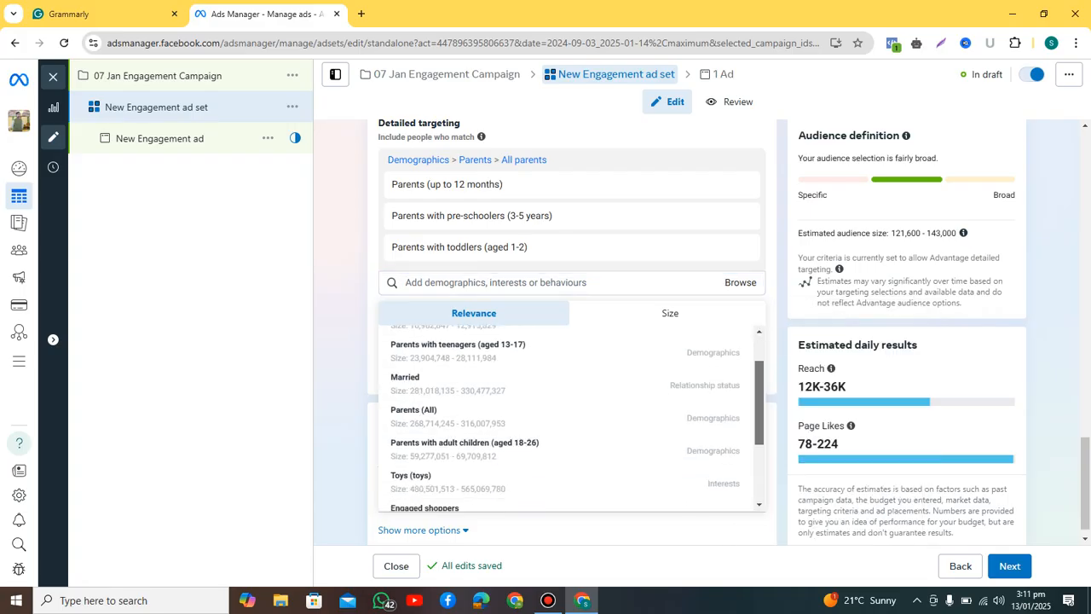
drag(760, 436, 759, 444)
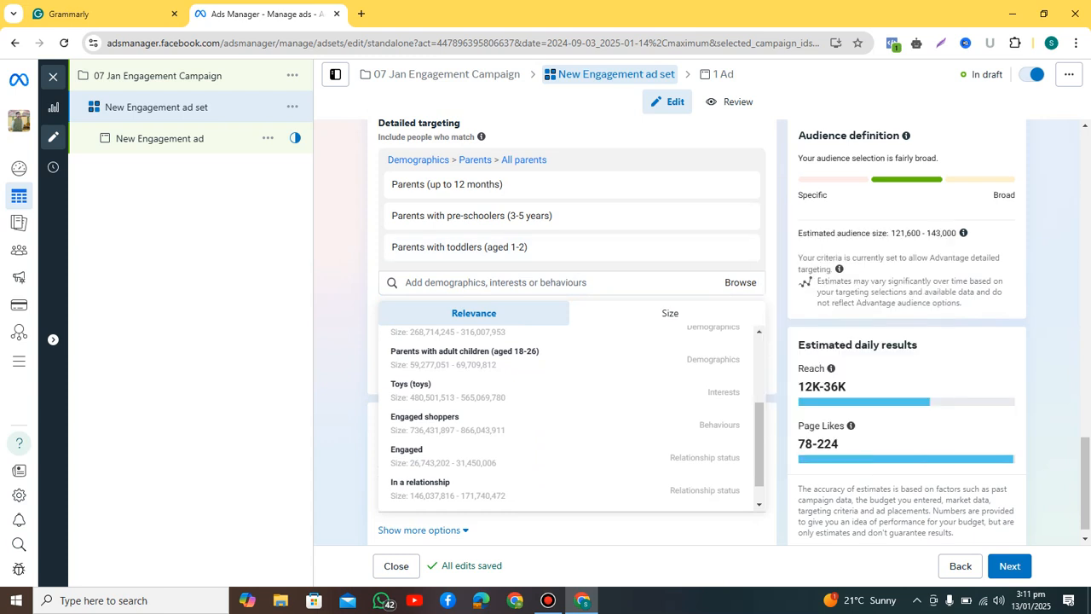
mouse_move(571, 185)
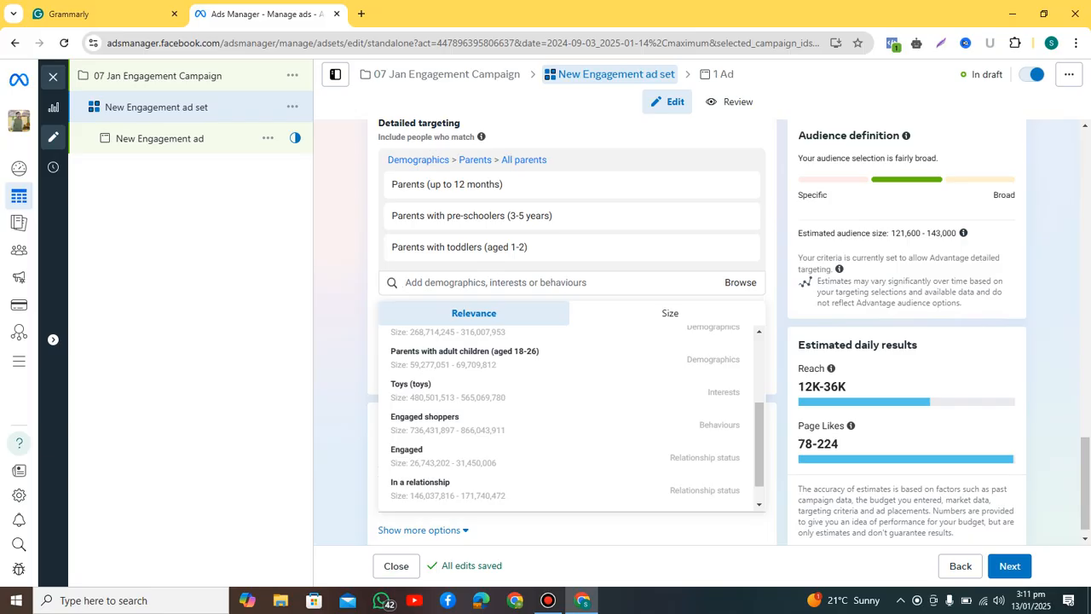
mouse_move(563, 391)
click(739, 283)
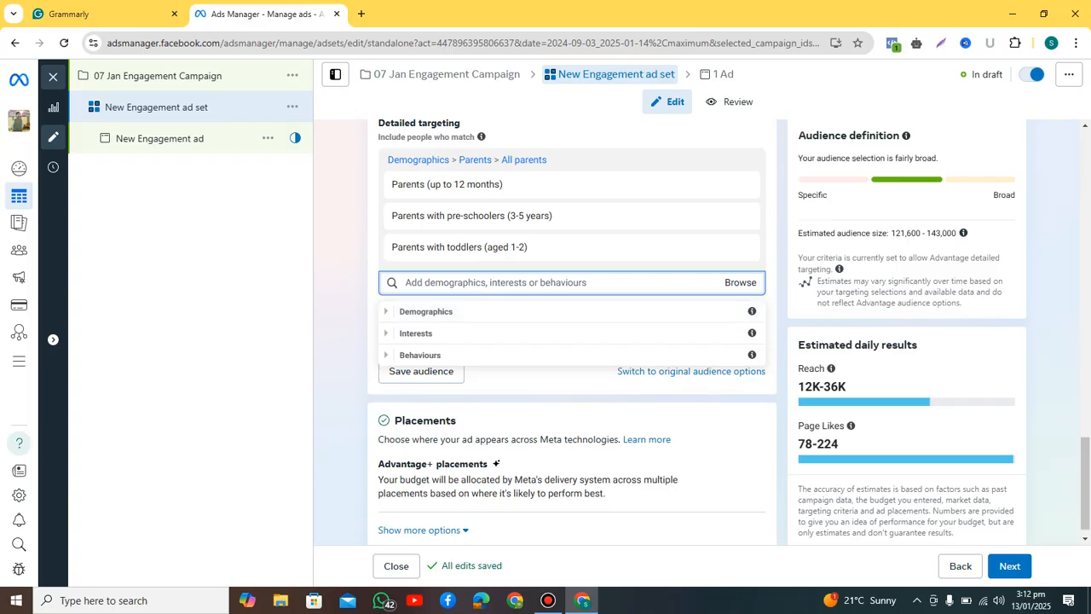
click(563, 283)
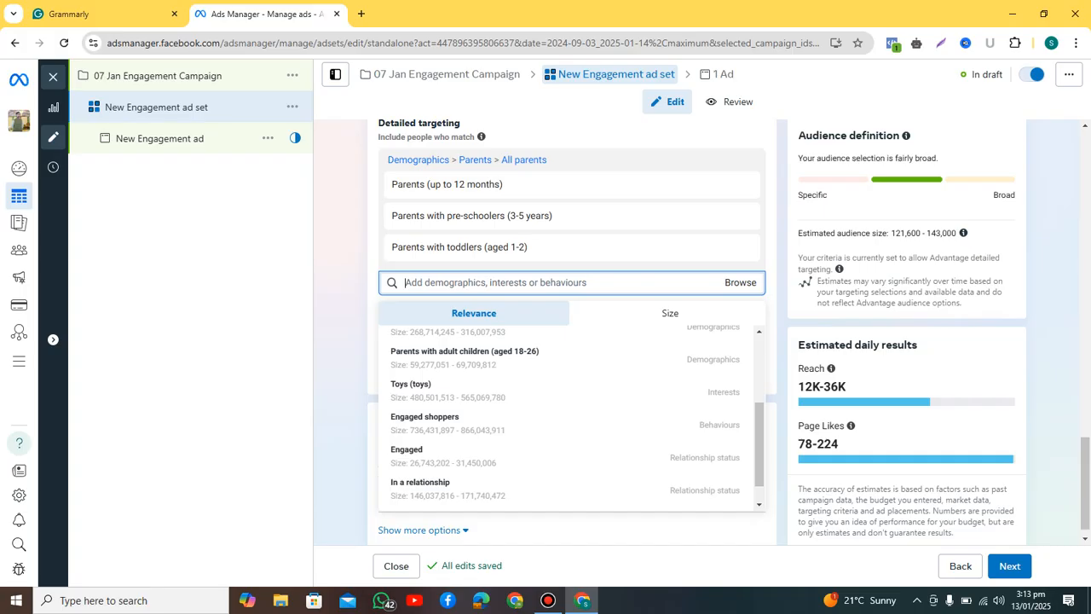
scroll(563, 452, down, 1)
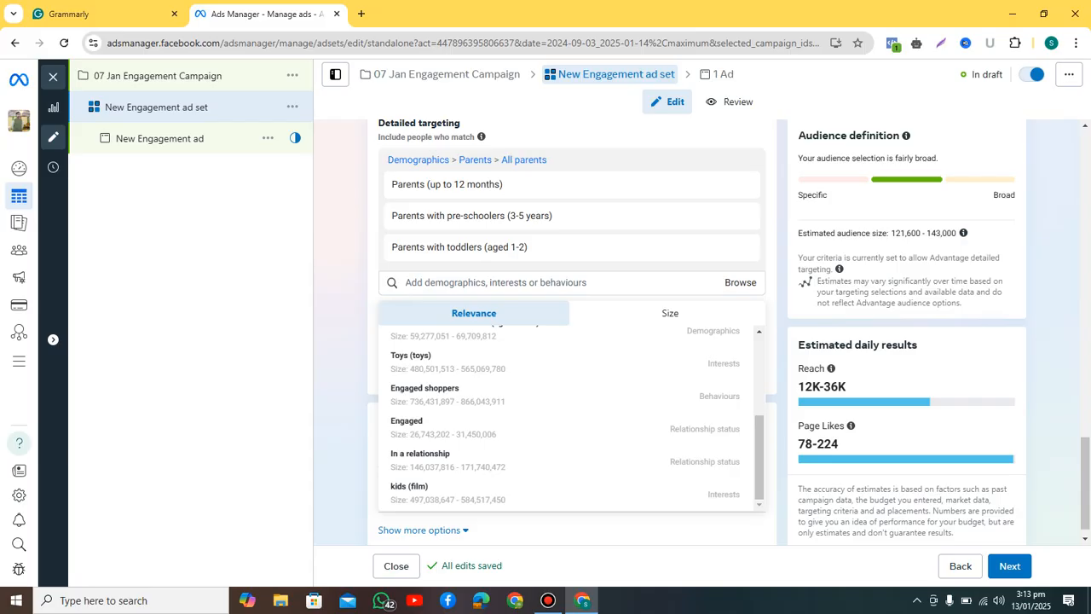
scroll(571, 418, up, 3)
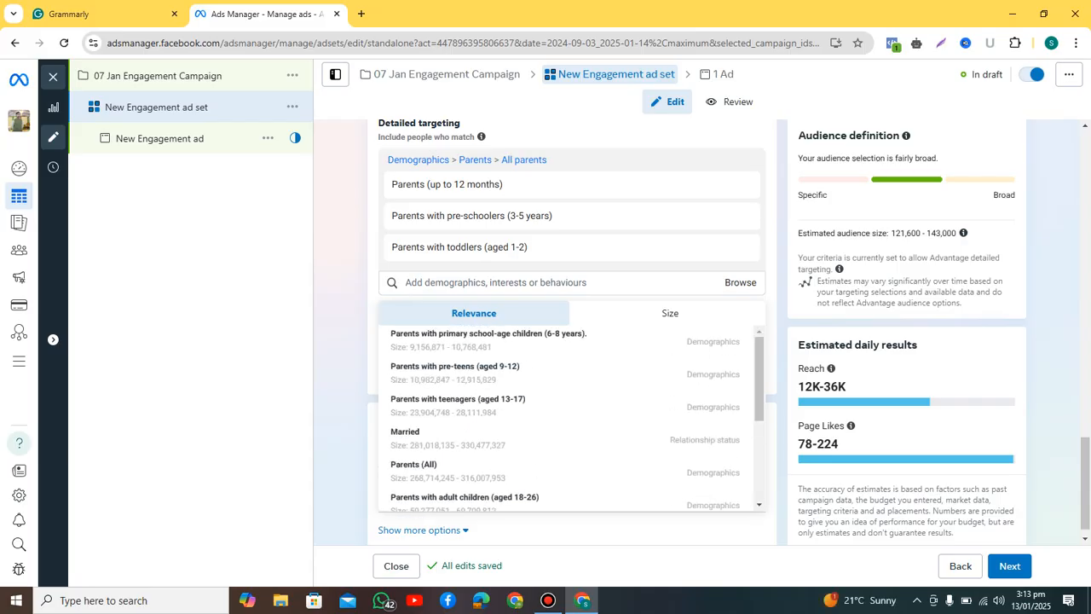
key(Escape)
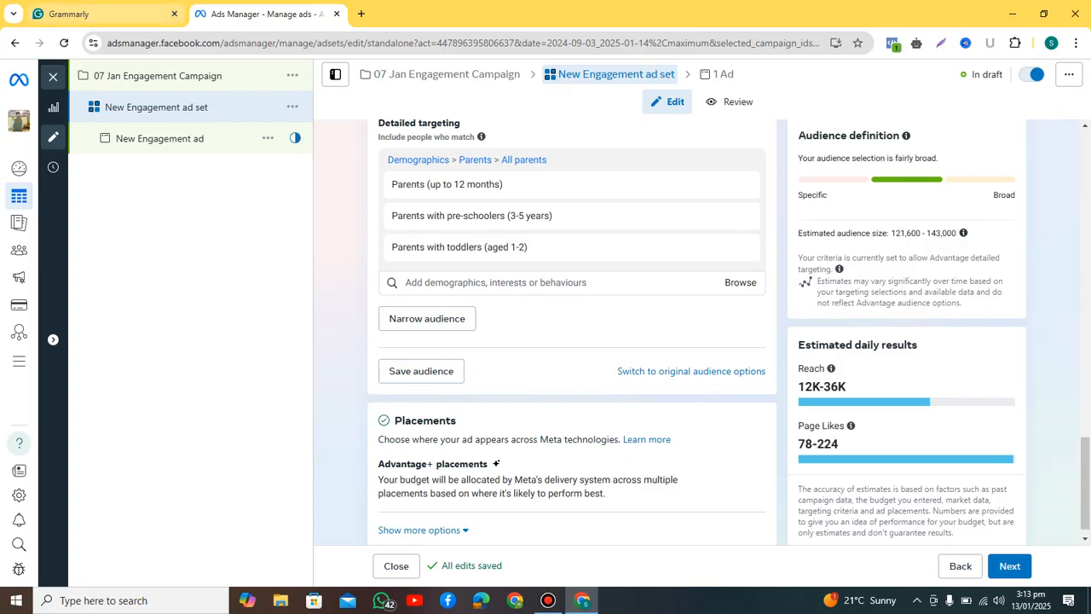
Step: Return to the Grammarly document and highlight the words "Narrow" and "Broad" one after the other
click(103, 13)
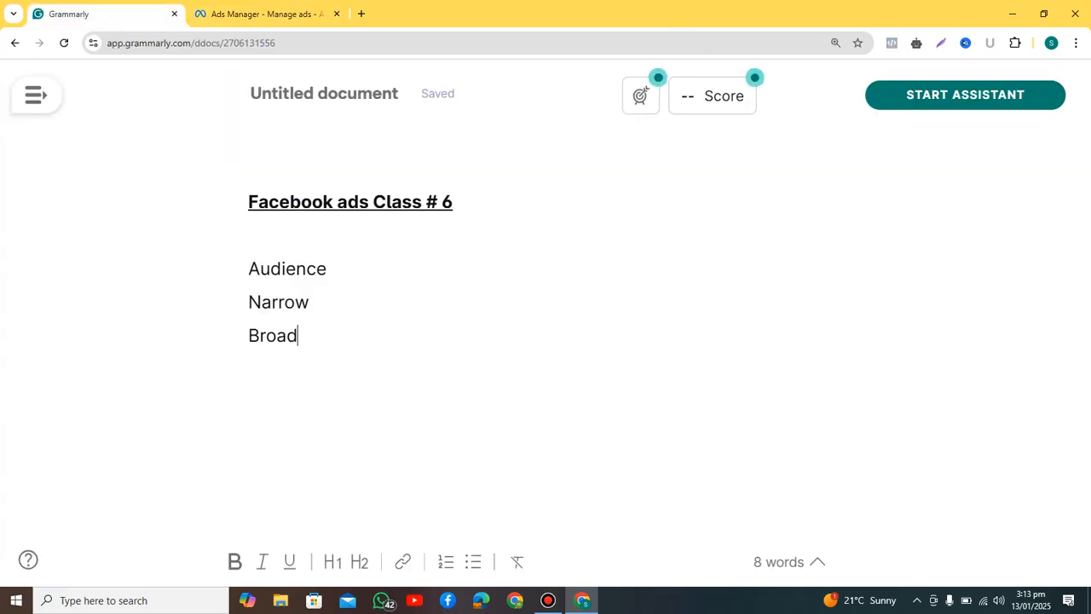
drag(312, 303, 248, 302)
double_click(292, 335)
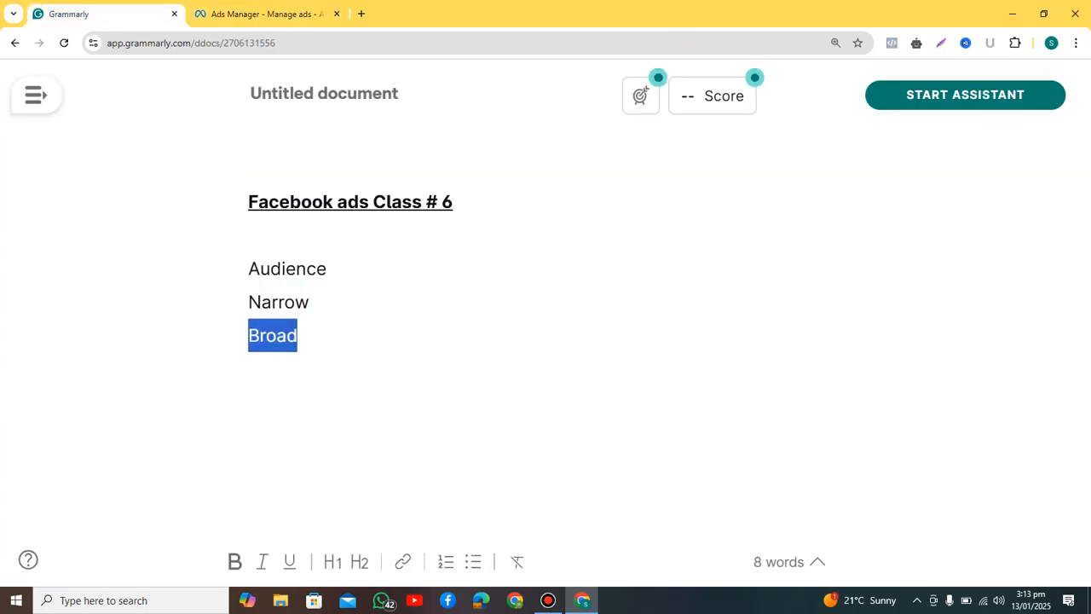
Step: Switch back to Ads Manager and duplicate the New Engagement ad set once within the original campaign
click(298, 336)
click(256, 14)
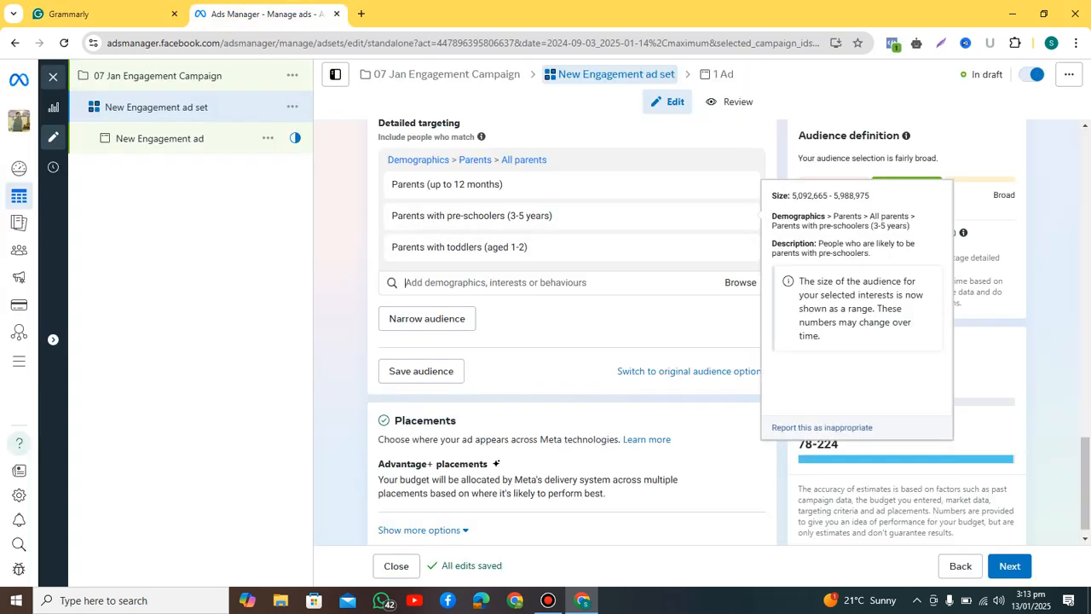
scroll(571, 333, up, 1)
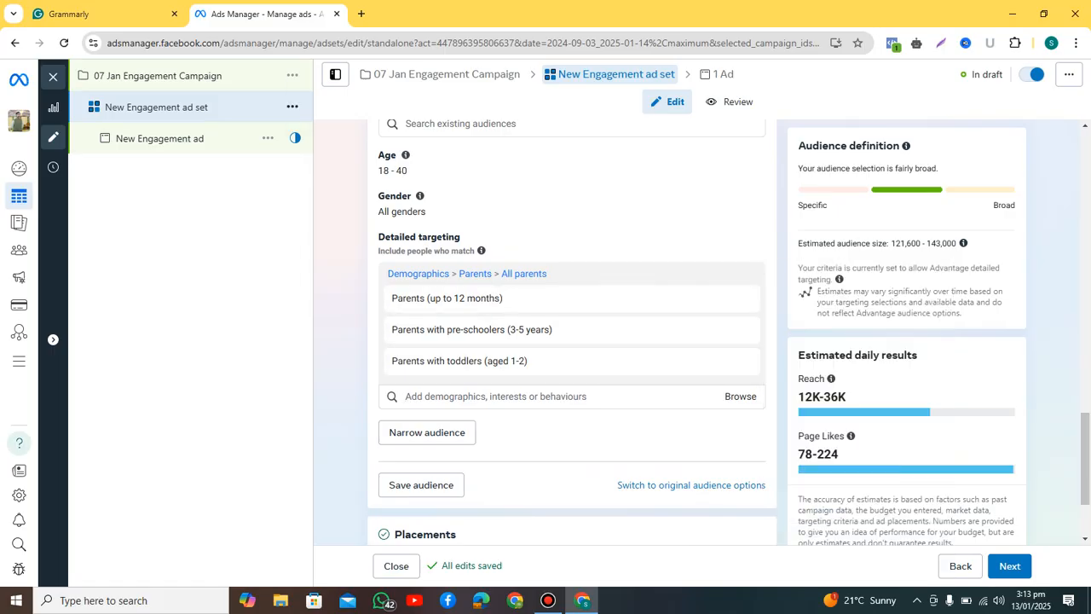
click(292, 106)
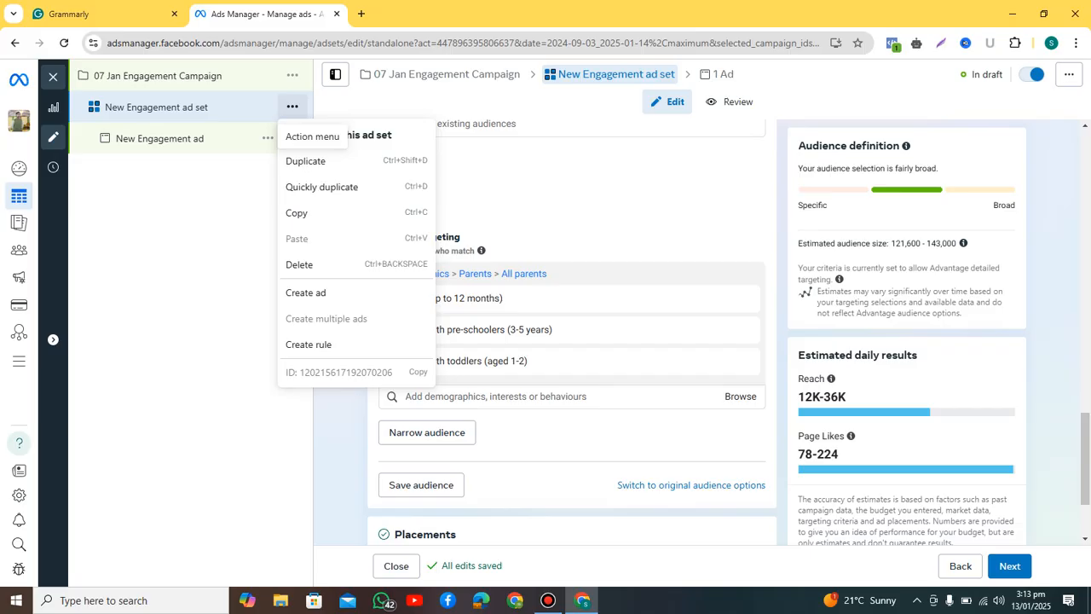
click(305, 161)
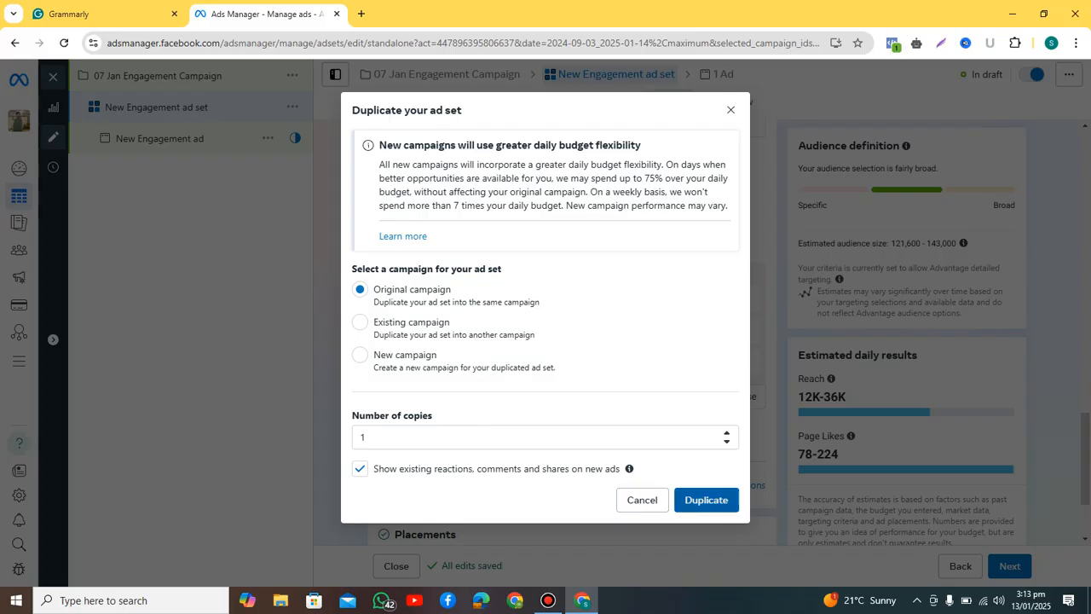
click(705, 500)
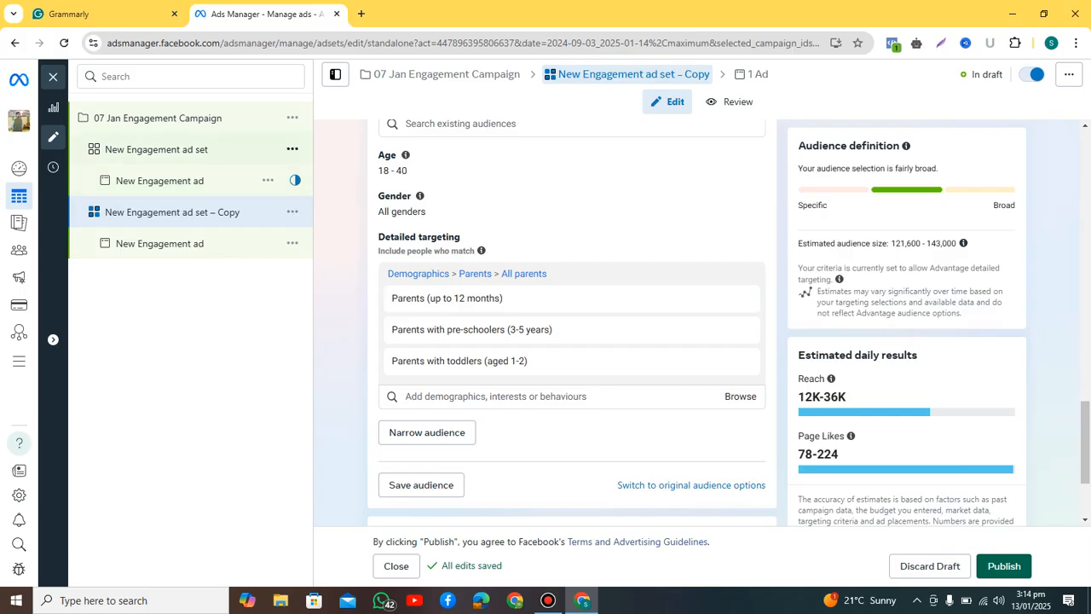
Step: Rename the original New Engagement ad set as "Narrow Audience"
click(170, 150)
click(1085, 231)
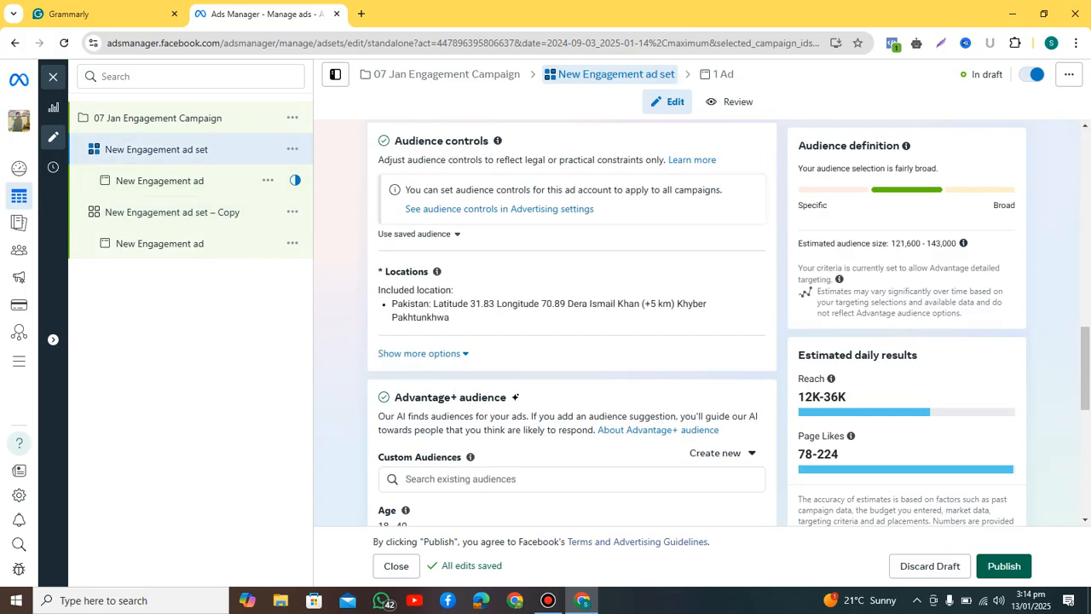
scroll(571, 324, up, 10)
click(530, 176)
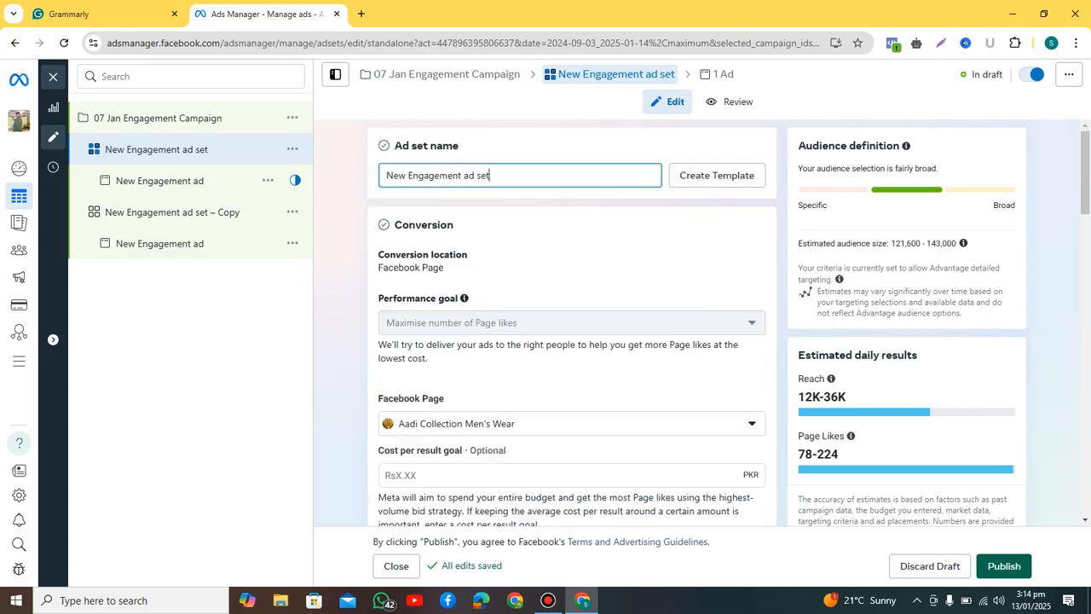
key(ctrl+a)
text(Narr)
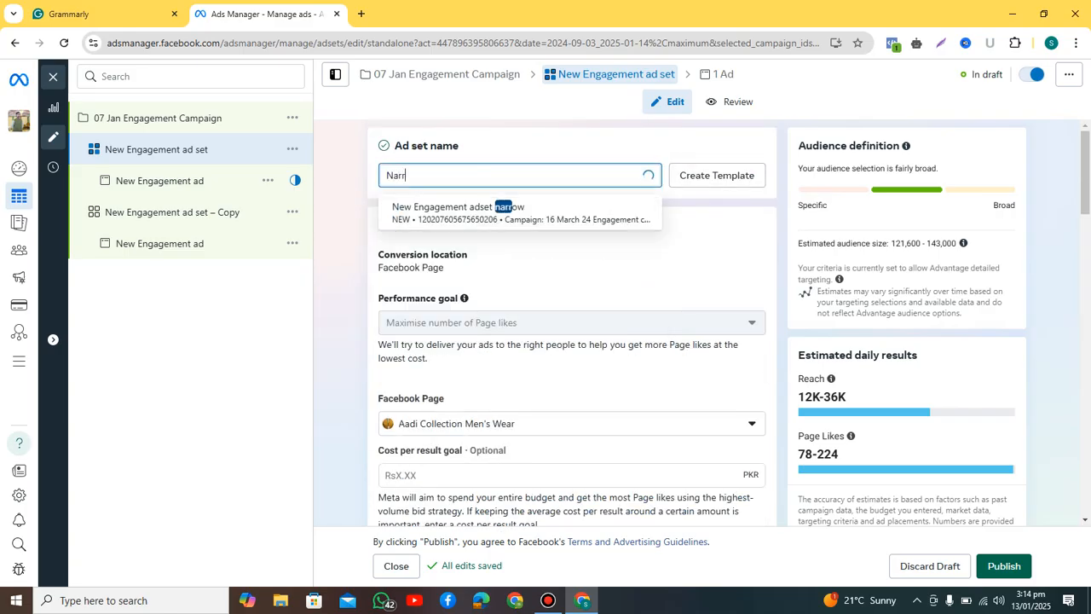
text(ow Audience)
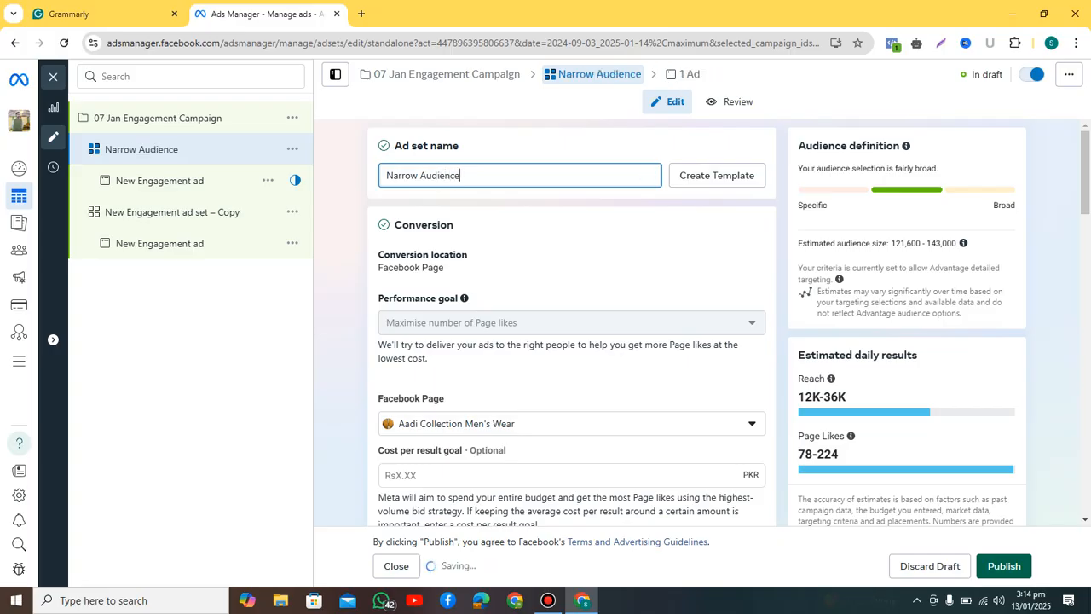
Step: Rename the duplicated ad set as "Broad Audience"
click(172, 212)
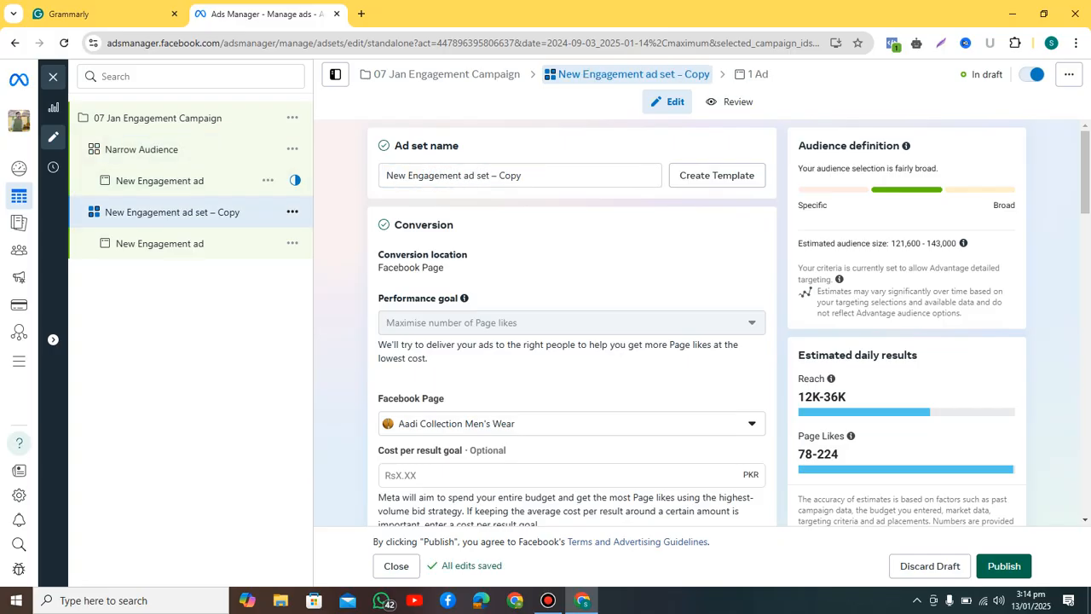
drag(521, 176, 447, 176)
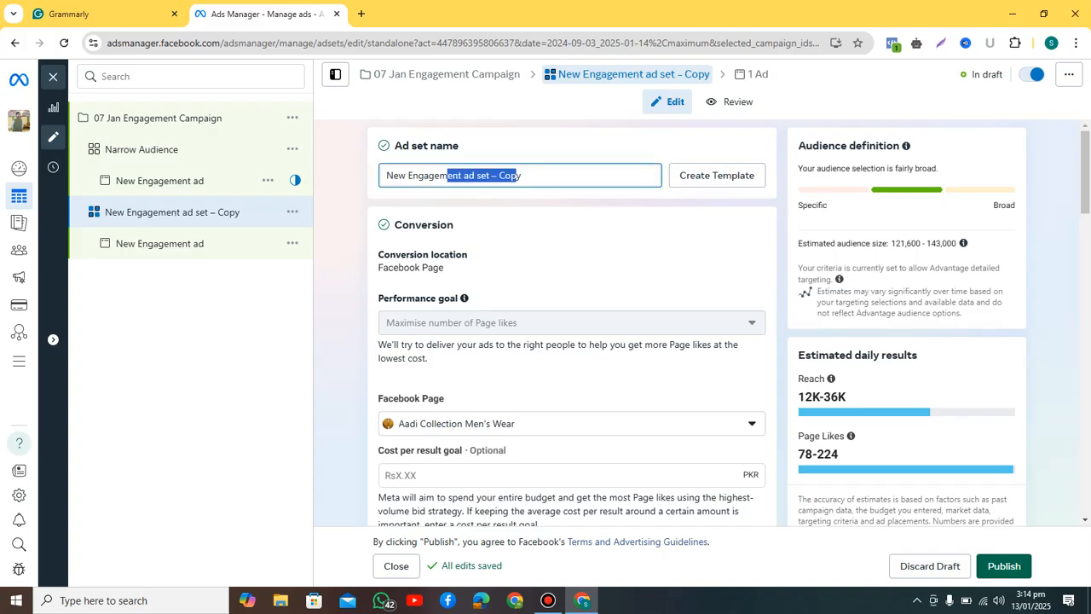
double_click(518, 176)
drag(518, 175, 390, 175)
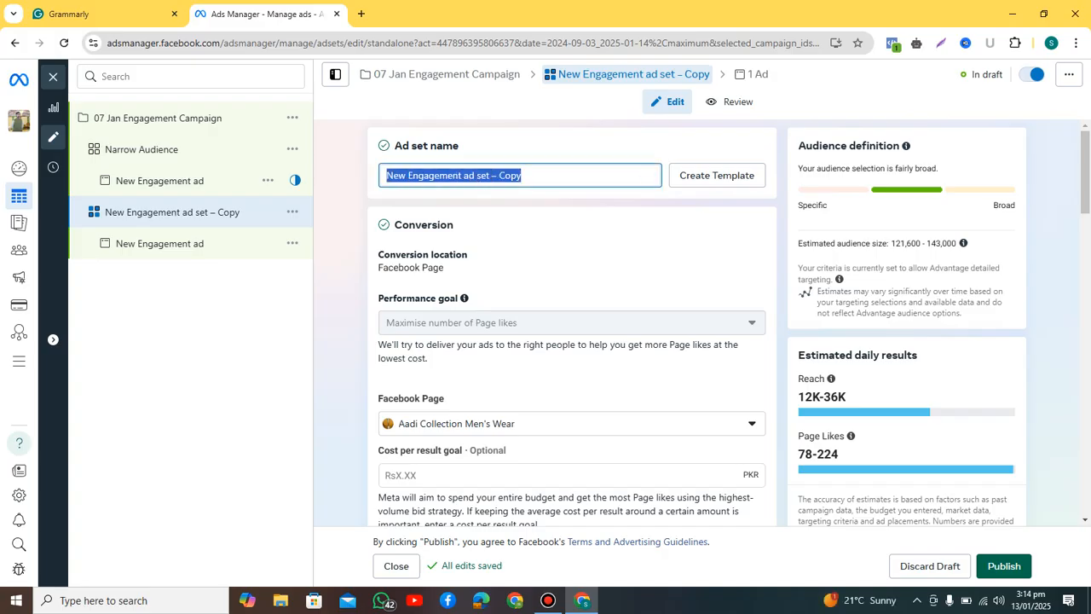
text(Broad )
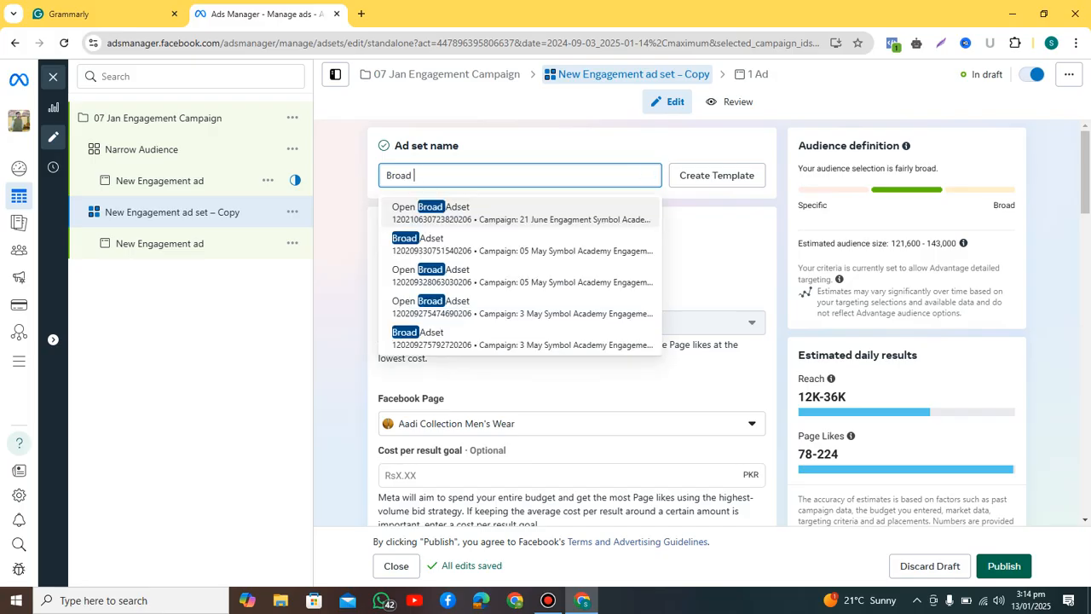
text(Audience)
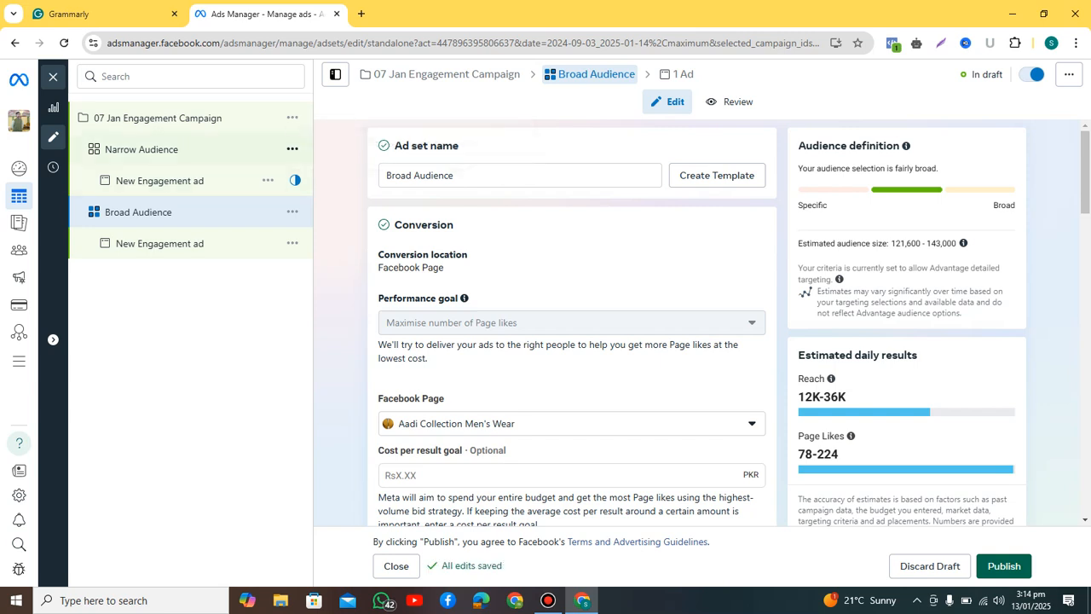
Step: Examine the location, age, gender and detailed targeting settings of the Narrow Audience ad set
click(142, 149)
drag(1085, 172, 1085, 446)
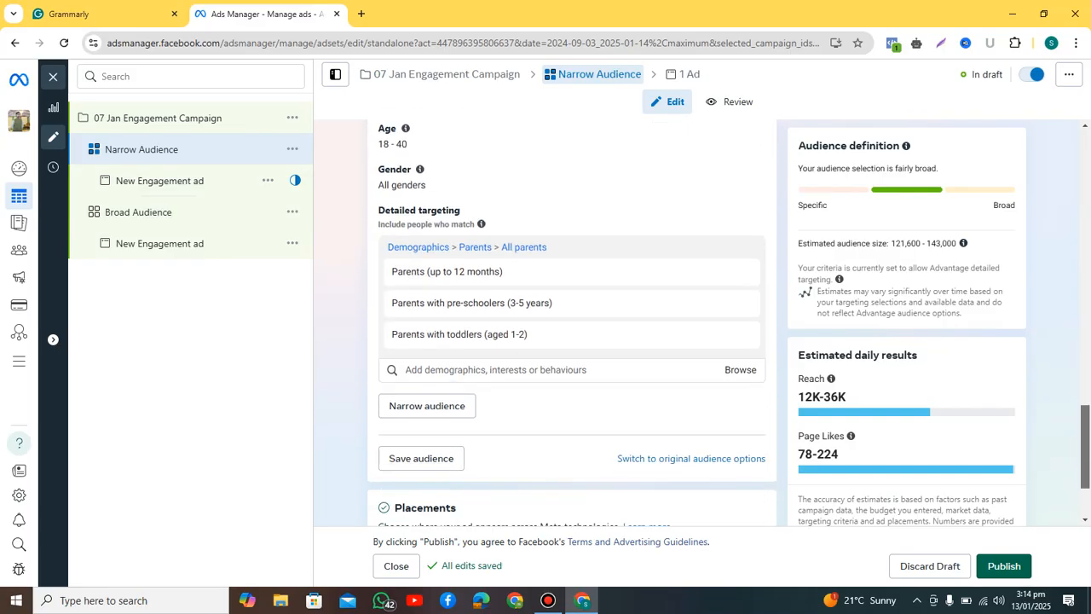
mouse_move(571, 272)
click(495, 370)
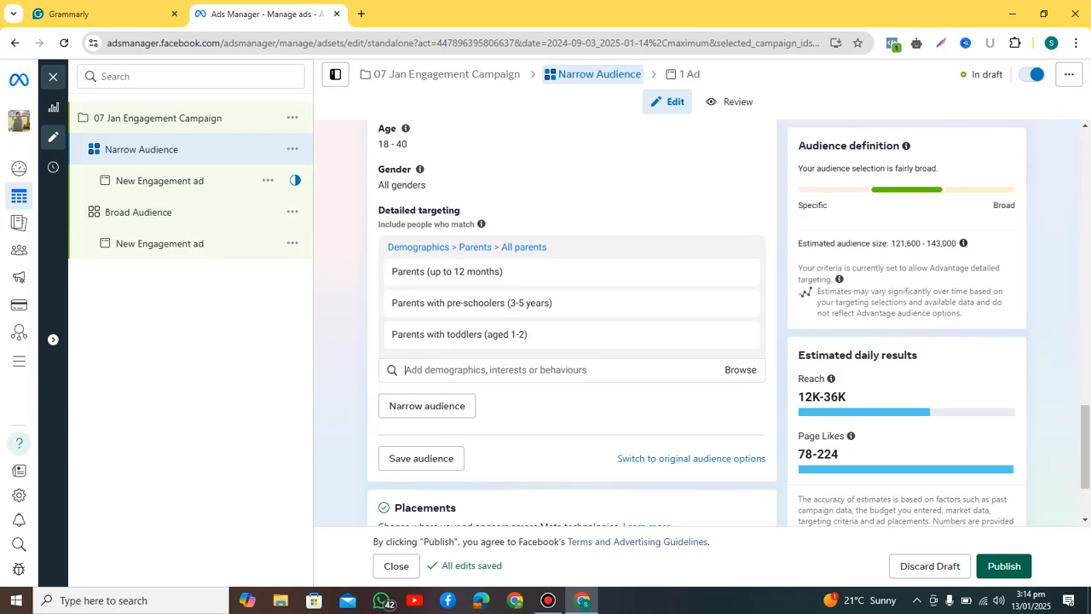
drag(1085, 446, 1085, 385)
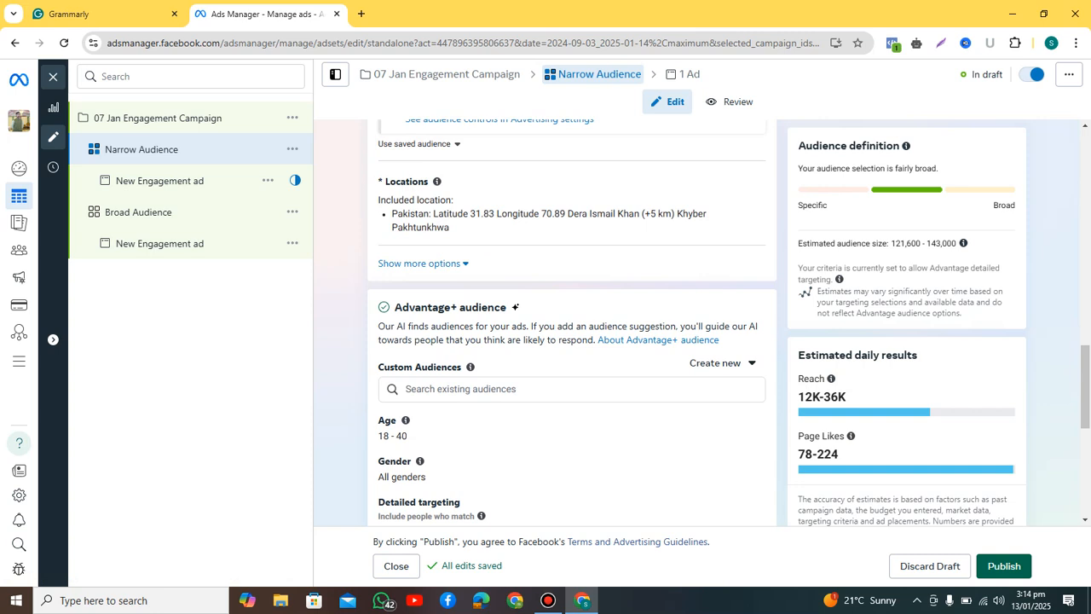
scroll(572, 323, down, 4)
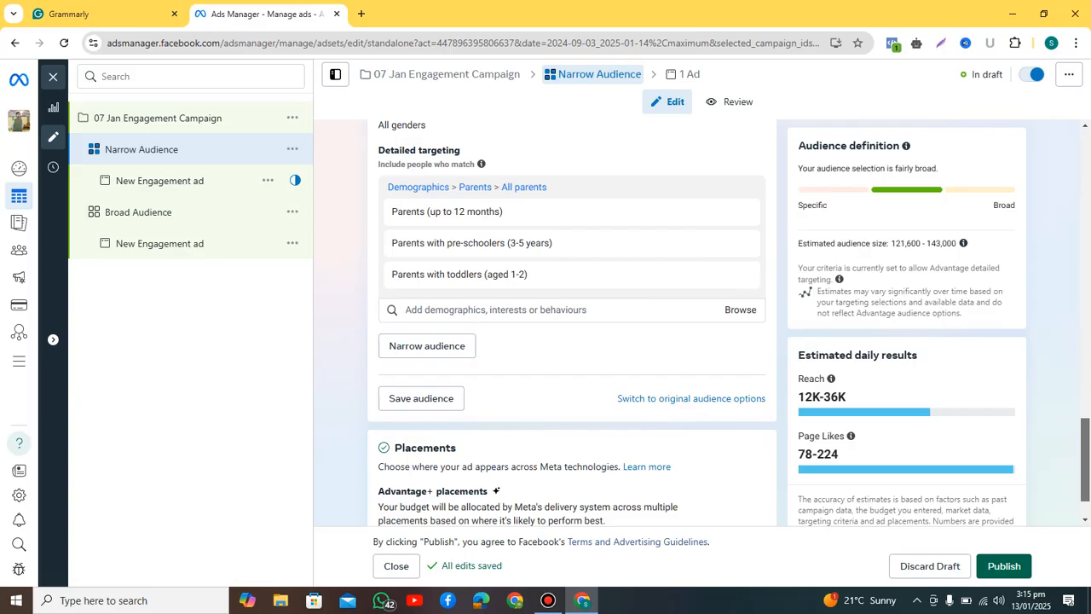
scroll(572, 322, up, 2)
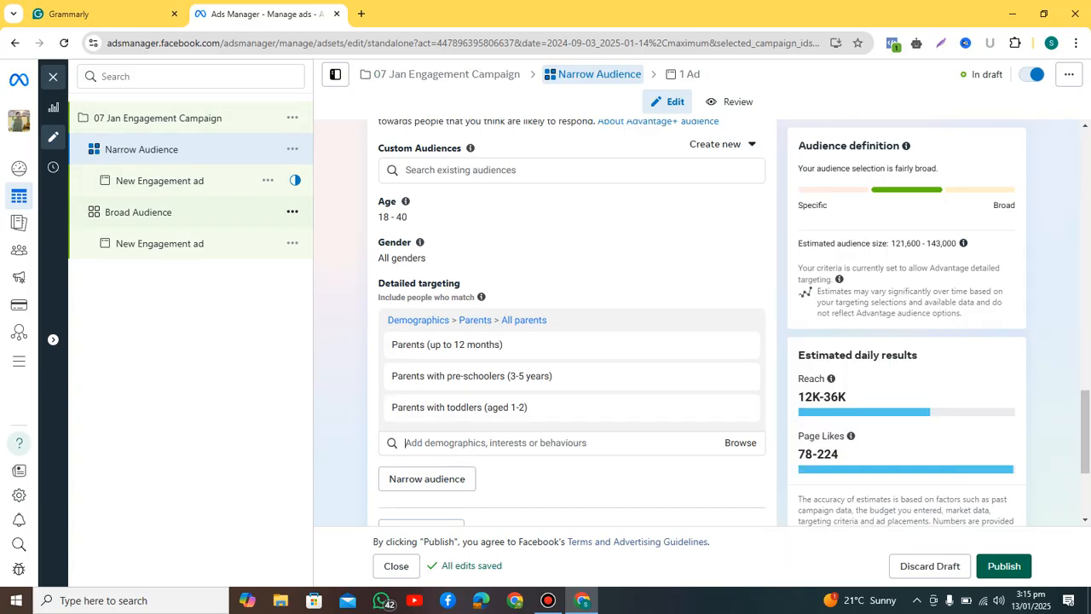
Step: Open the Broad Audience ad set, search its detailed targeting for "diaper" and clear the search after viewing the suggestions
click(138, 212)
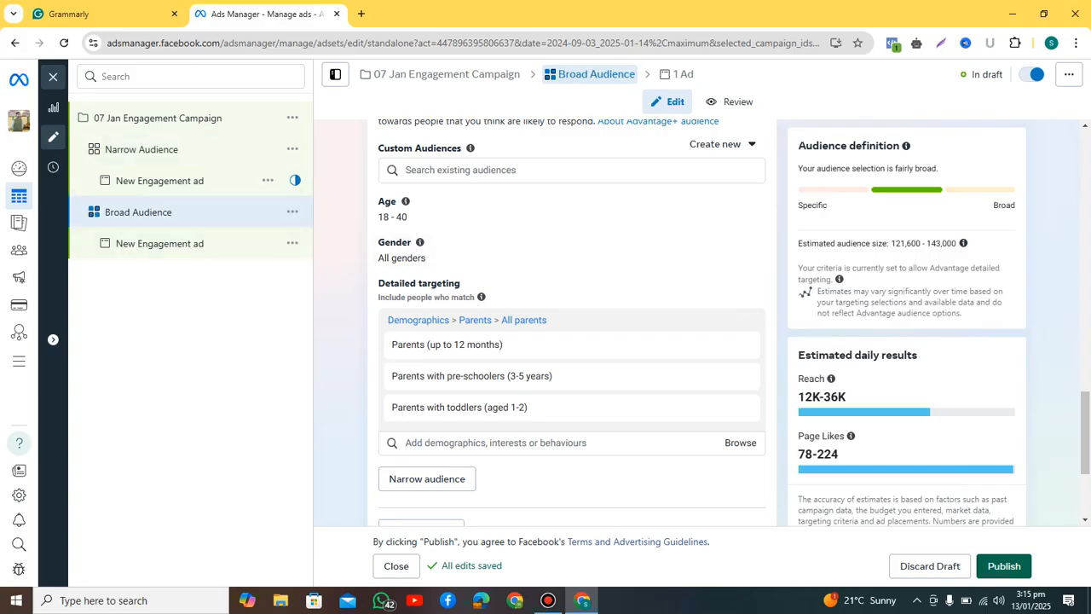
scroll(571, 323, down, 1)
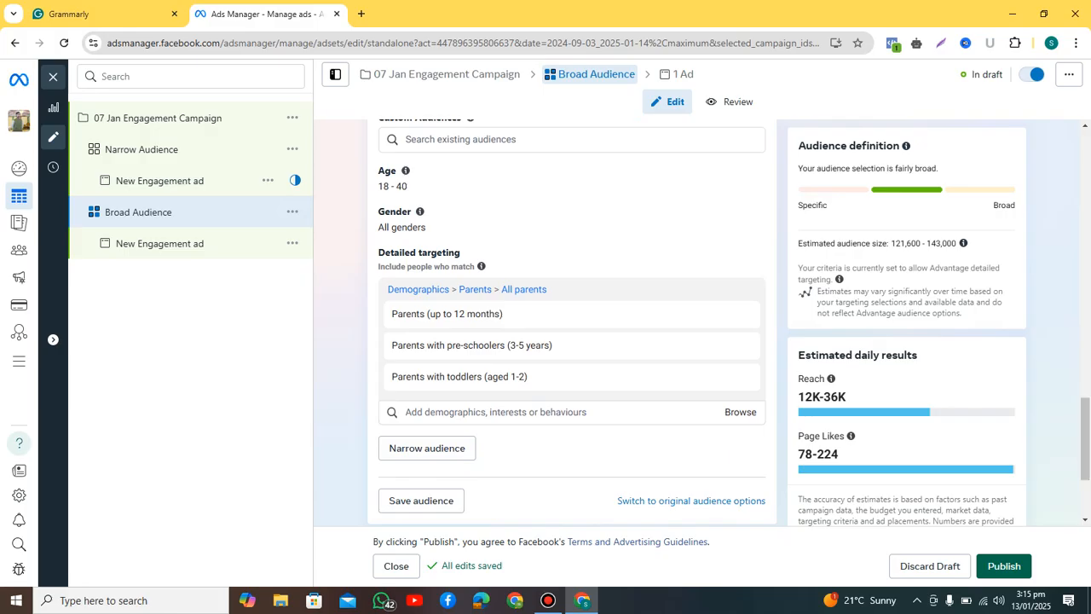
click(496, 413)
scroll(571, 324, up, 10)
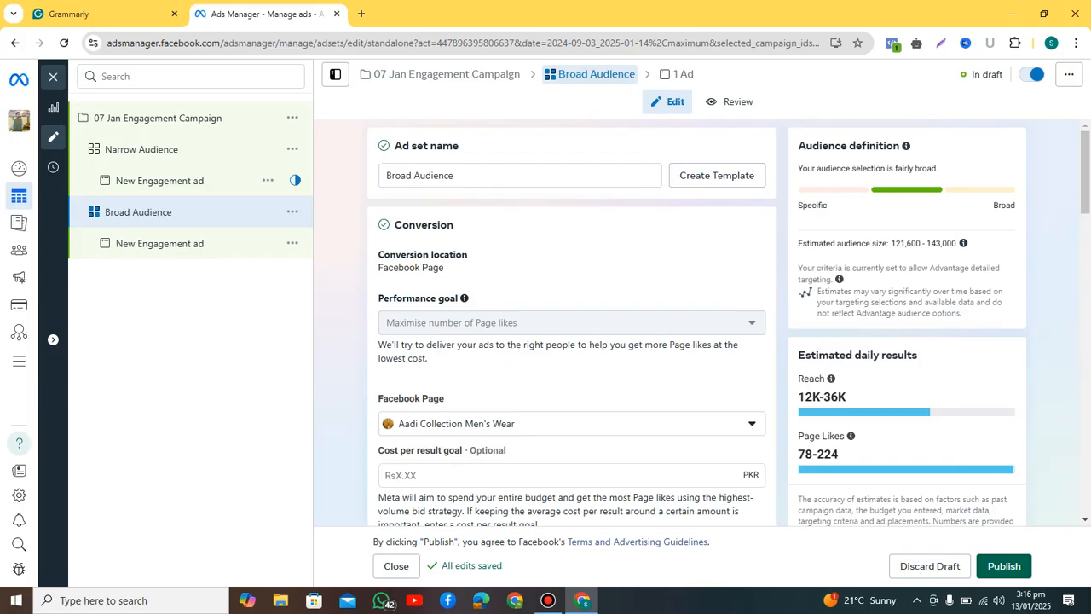
scroll(571, 324, down, 10)
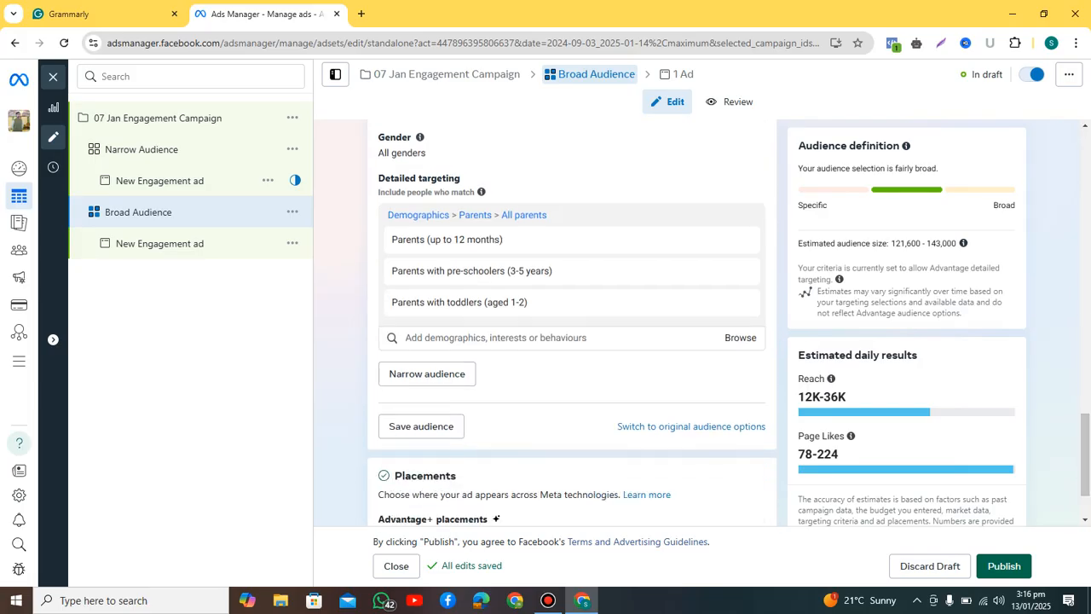
click(496, 338)
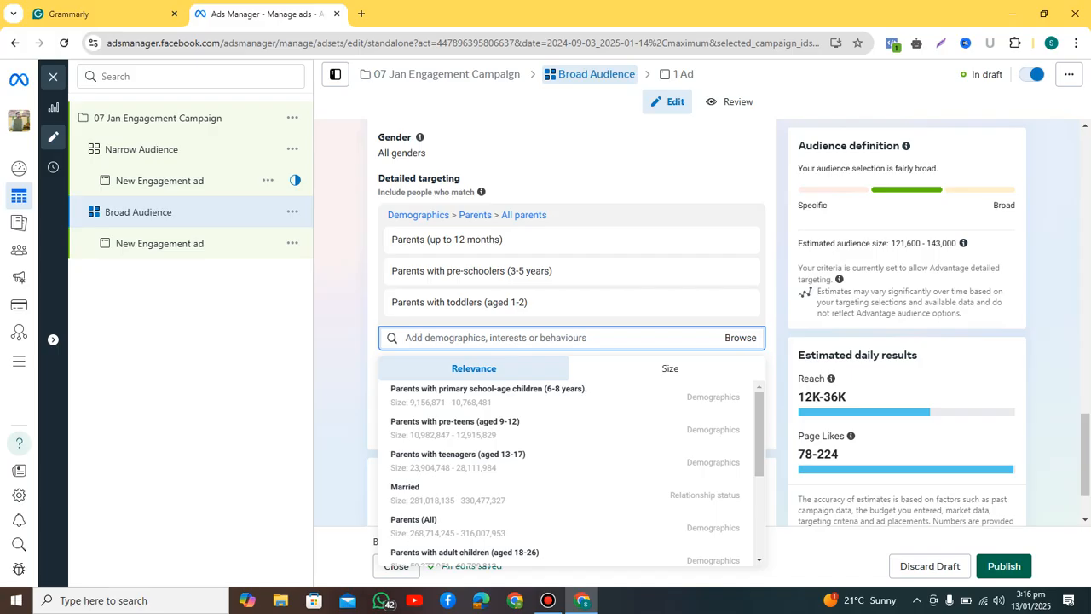
text(diaper)
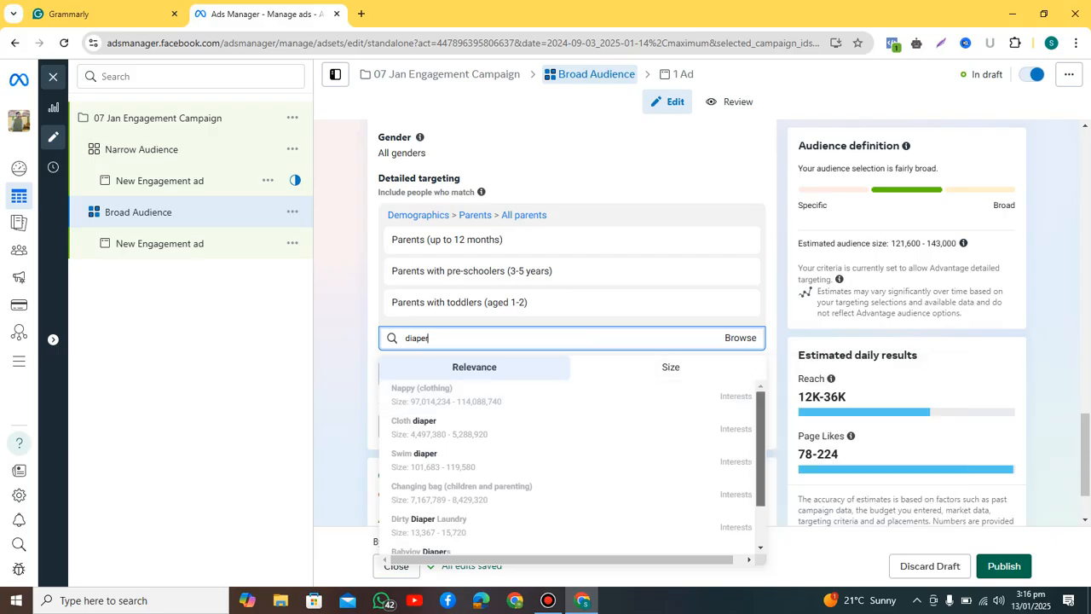
scroll(571, 464, down, 2)
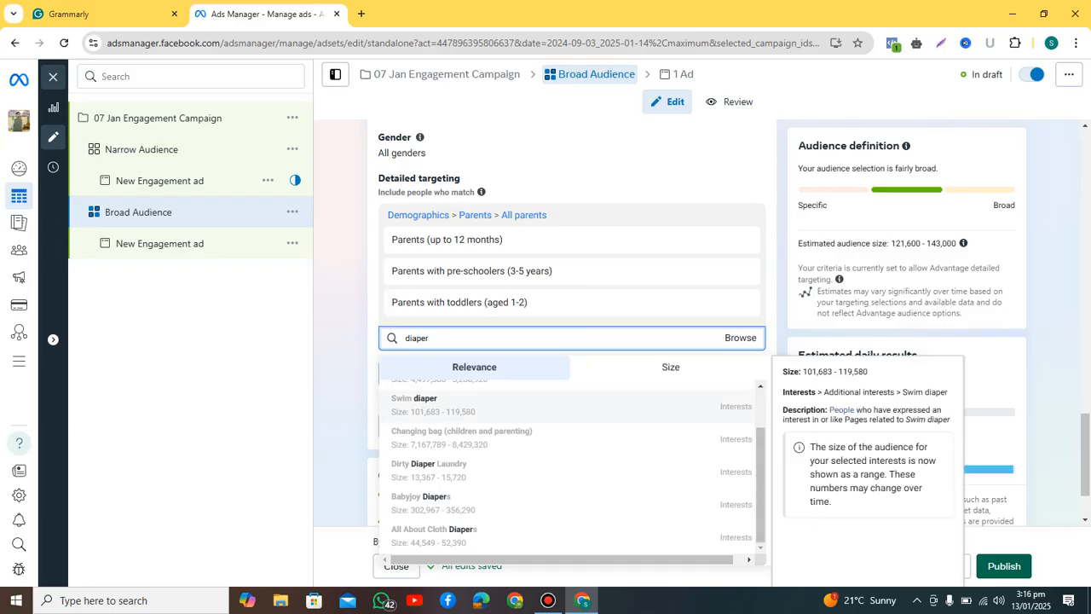
key(ctrl+a)
key(BackSpace)
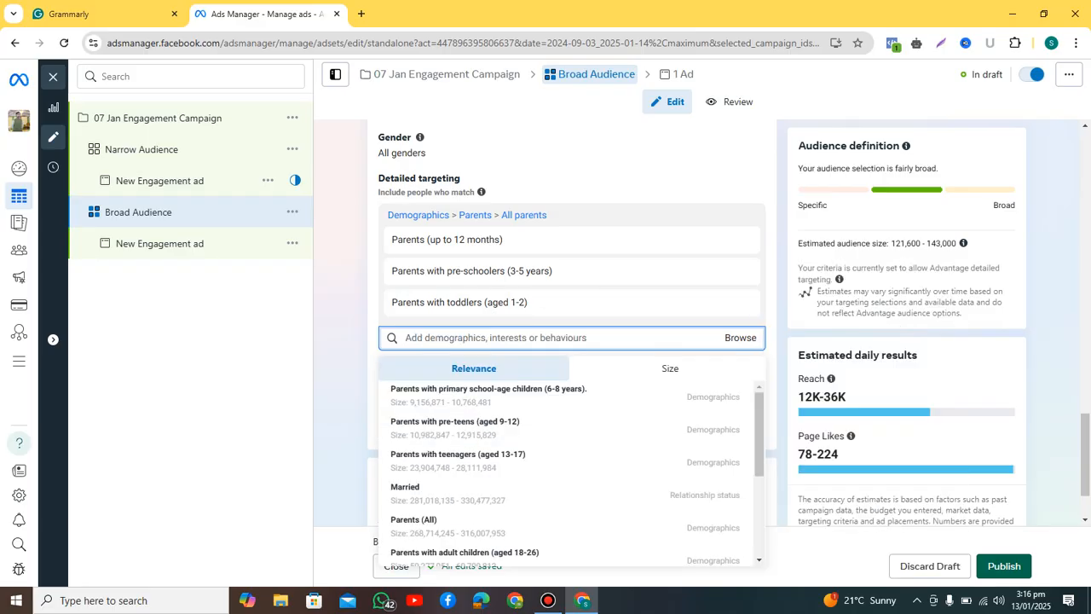
Step: Search the Broad Audience ad set's detailed targeting for "baby" and "baby care"
text(babycar)
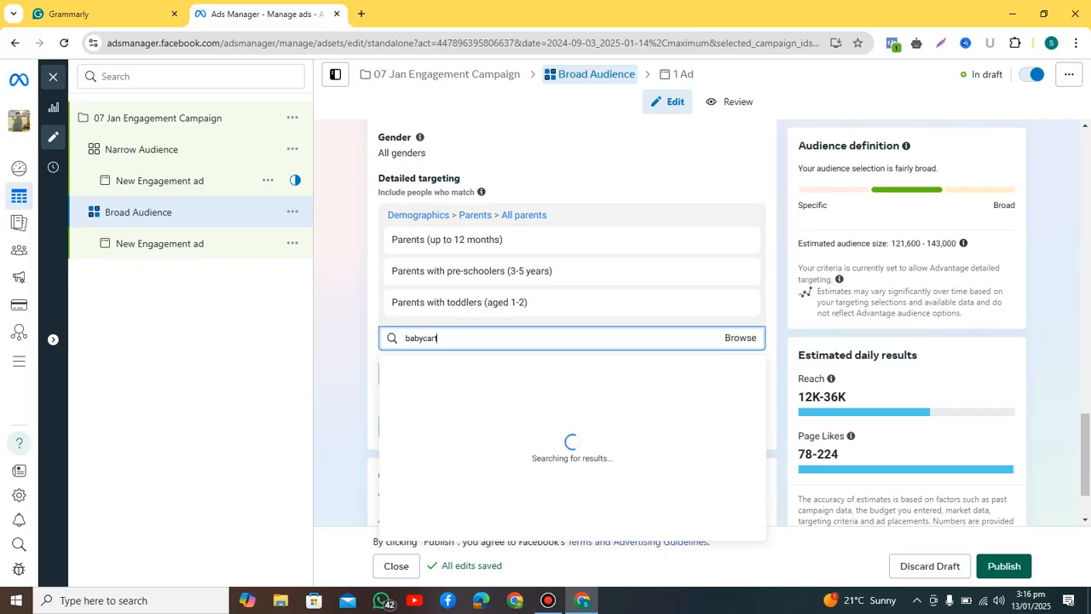
key(BackSpace)
key(BackSpace)
key(BackSpace)
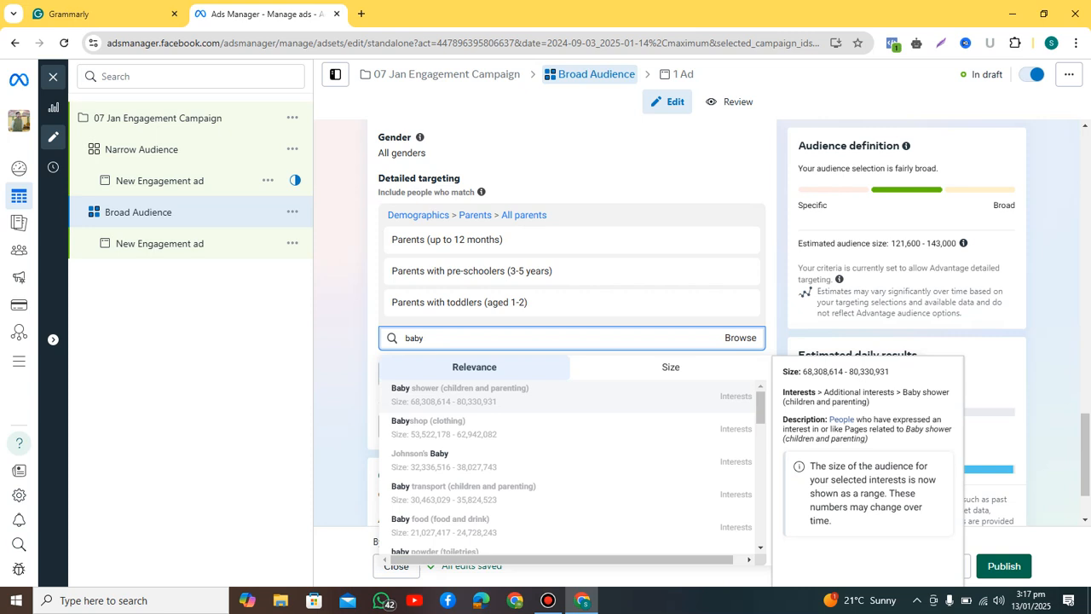
text(car)
key(BackSpace)
key(BackSpace)
key(BackSpace)
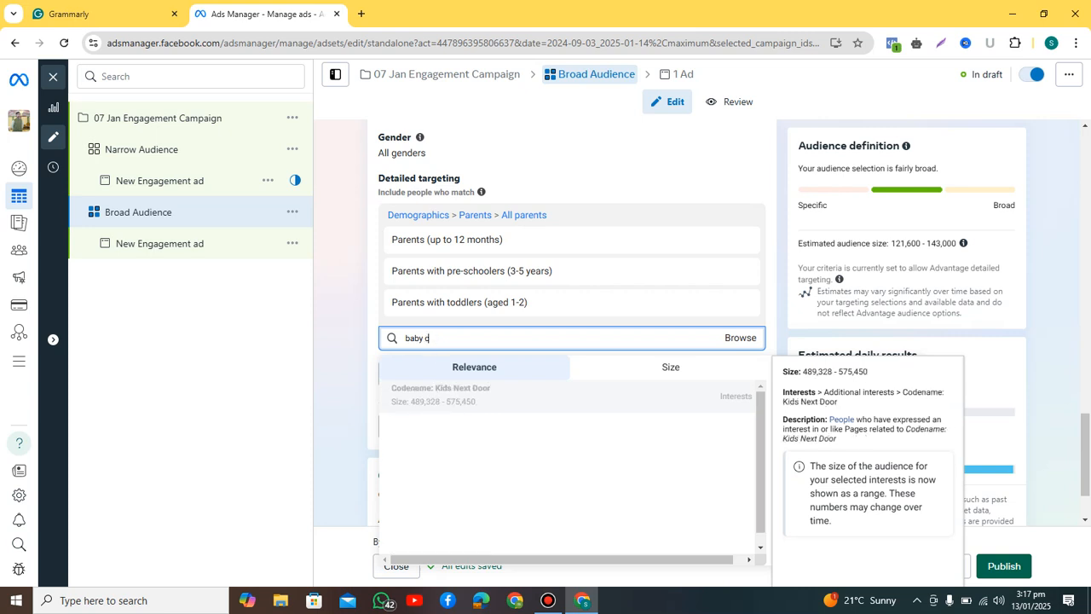
key(BackSpace)
key(BackSpace)
text(by care)
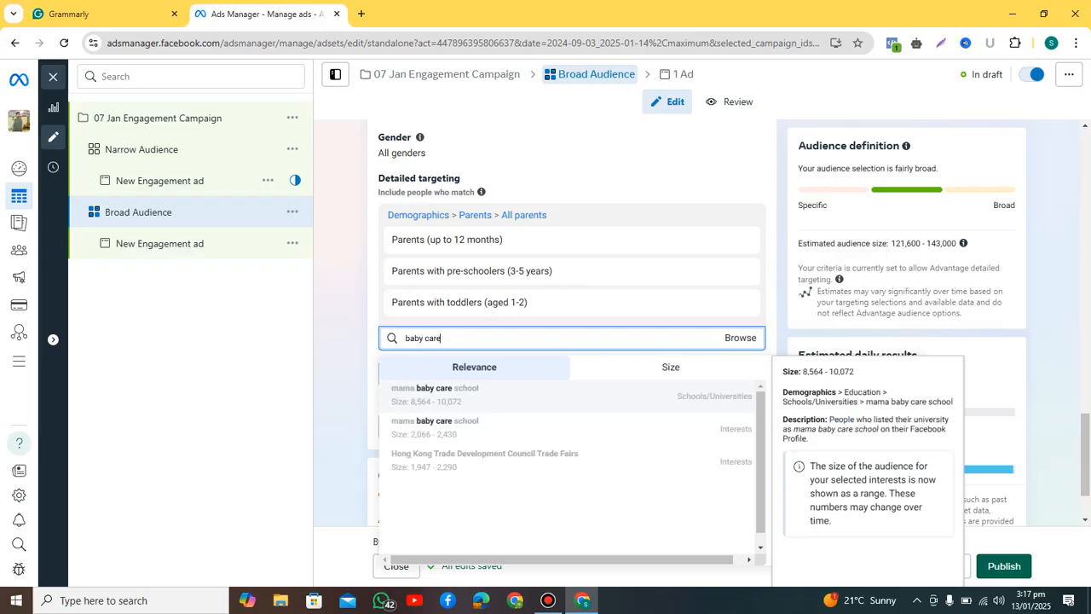
Step: Search for "johnsons" instead and add the Johnson's Baby interest to the Broad Audience ad set's detailed targeting
key(BackSpace)
key(BackSpace)
key(BackSpace)
key(BackSpace)
key(BackSpace)
key(BackSpace)
key(BackSpace)
key(BackSpace)
key(BackSpace)
text(joh)
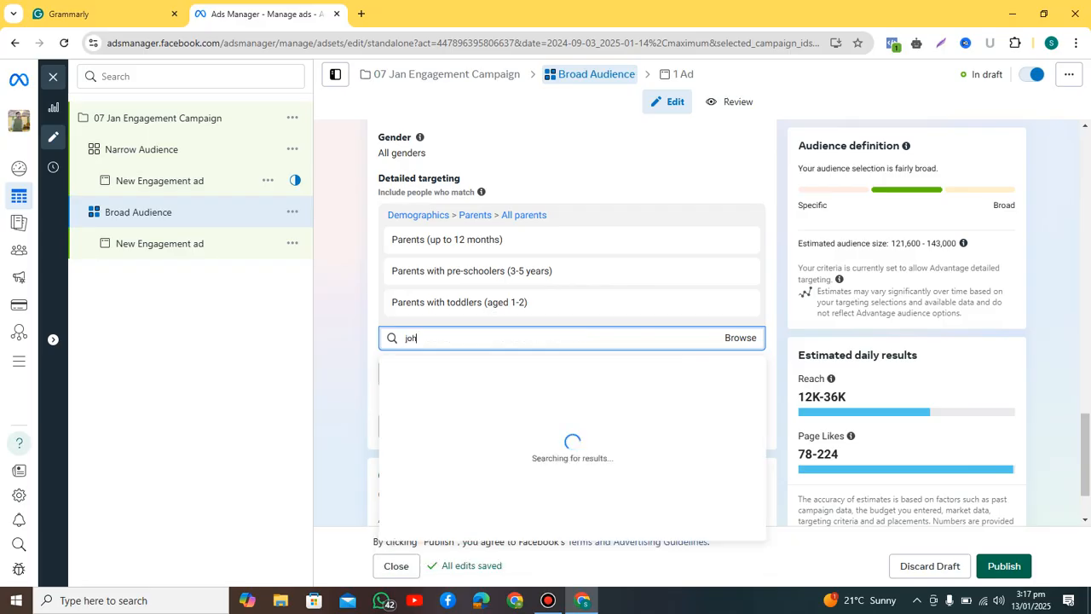
text(nsons)
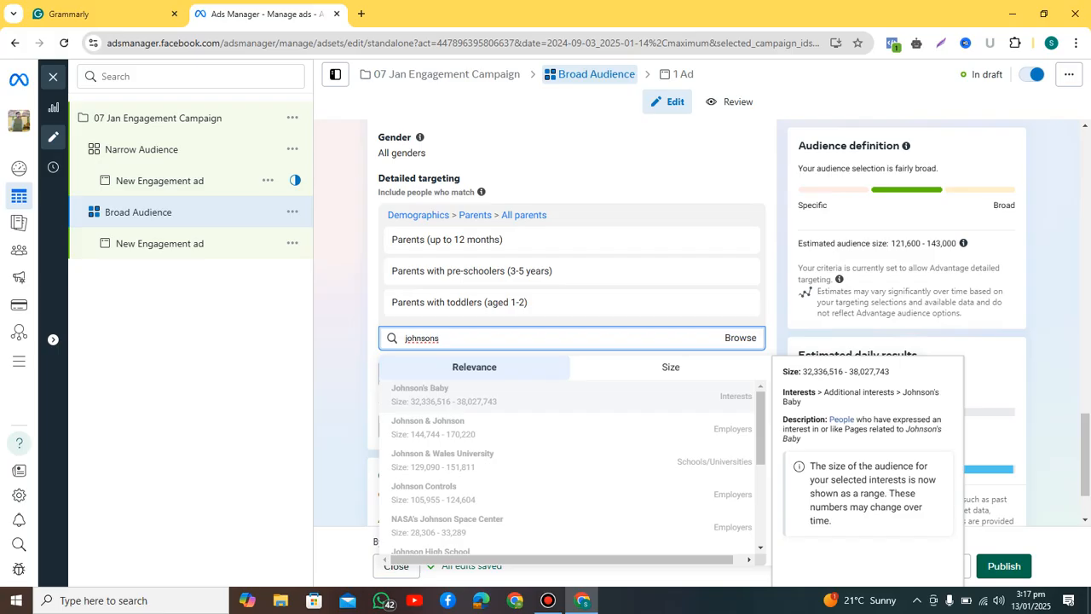
key(Return)
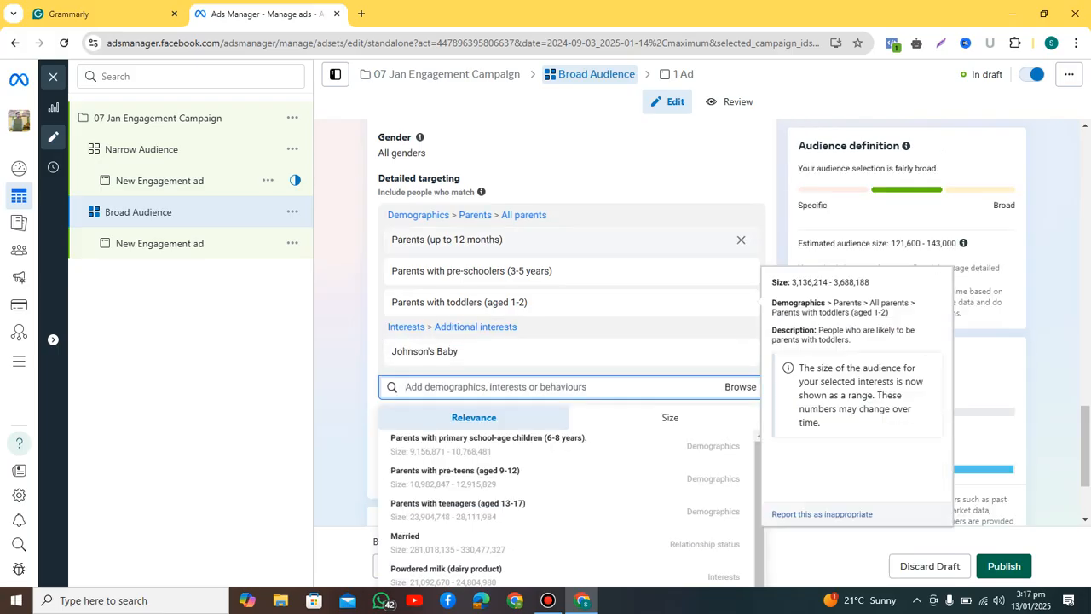
click(639, 327)
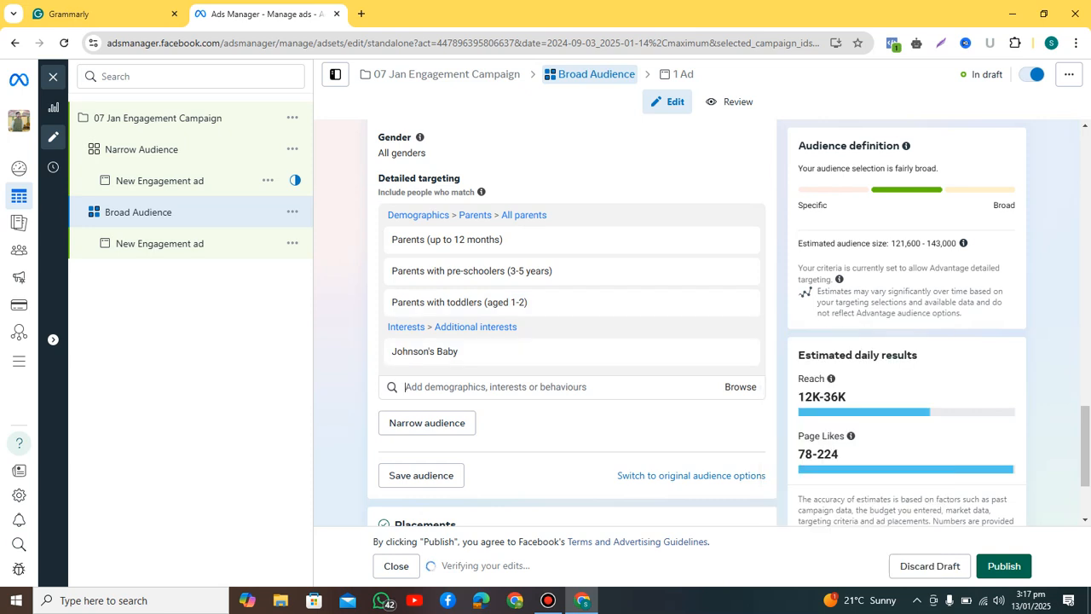
Step: Review the suggested detailed targeting options for the Broad Audience ad set, sorted by relevance and by size
scroll(571, 324, down, 3)
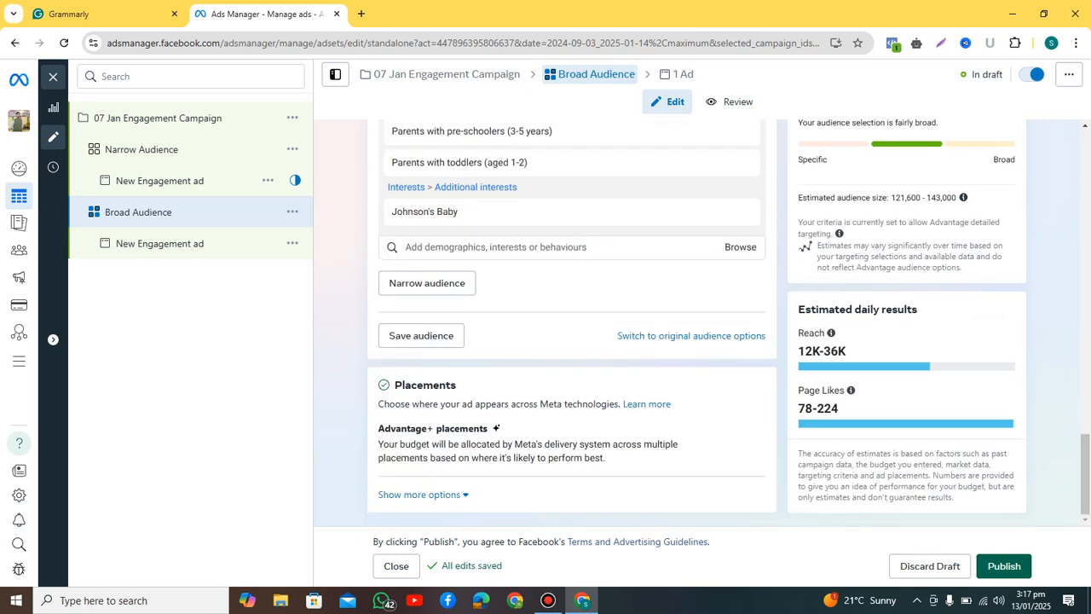
click(496, 247)
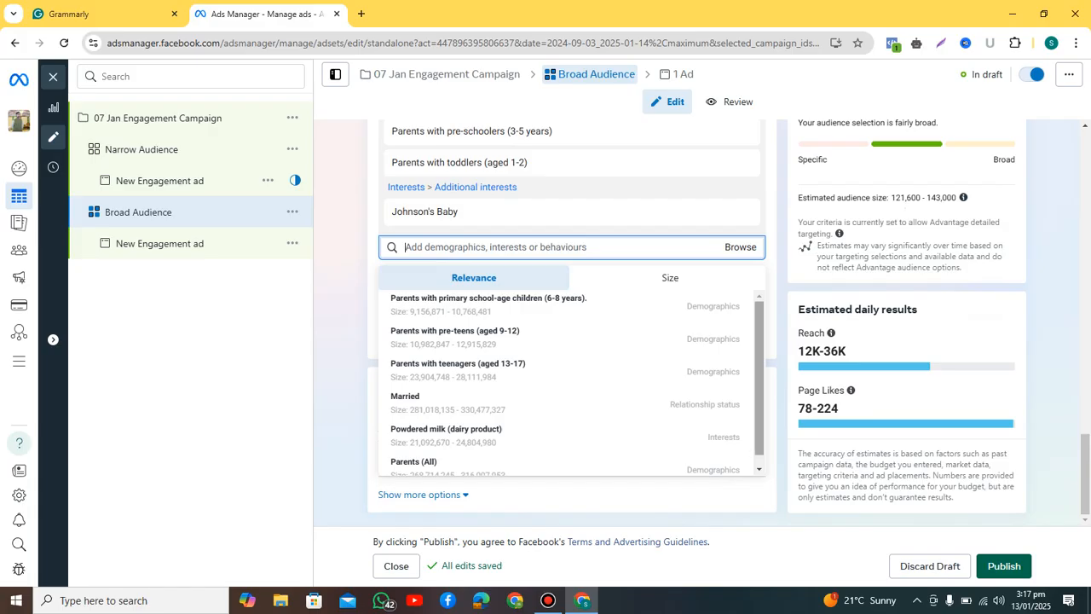
mouse_move(760, 378)
mouse_down()
mouse_move(760, 388)
mouse_move(759, 379)
mouse_up()
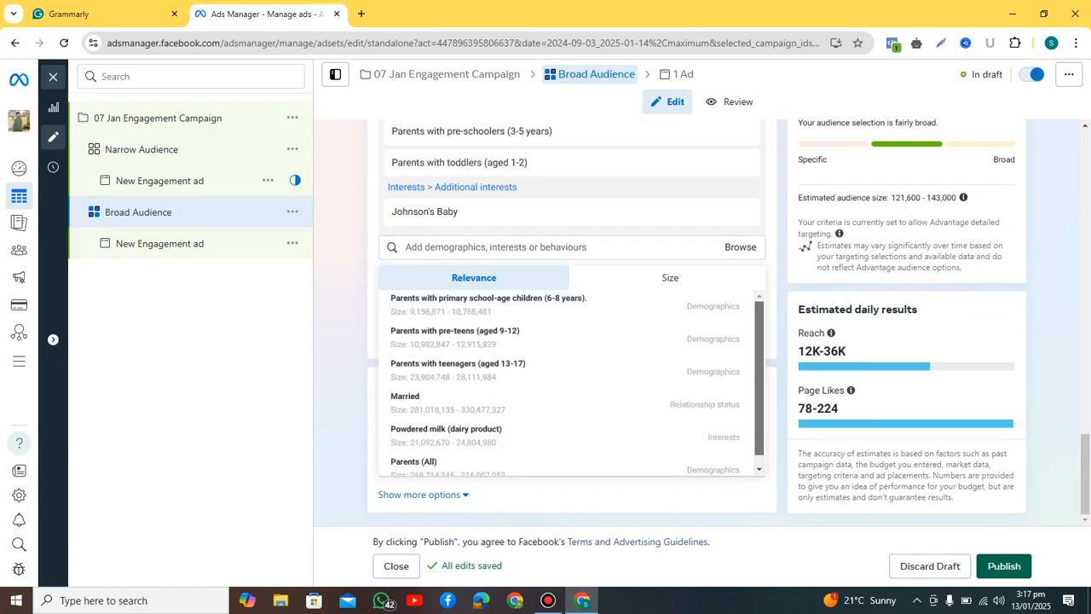
click(670, 278)
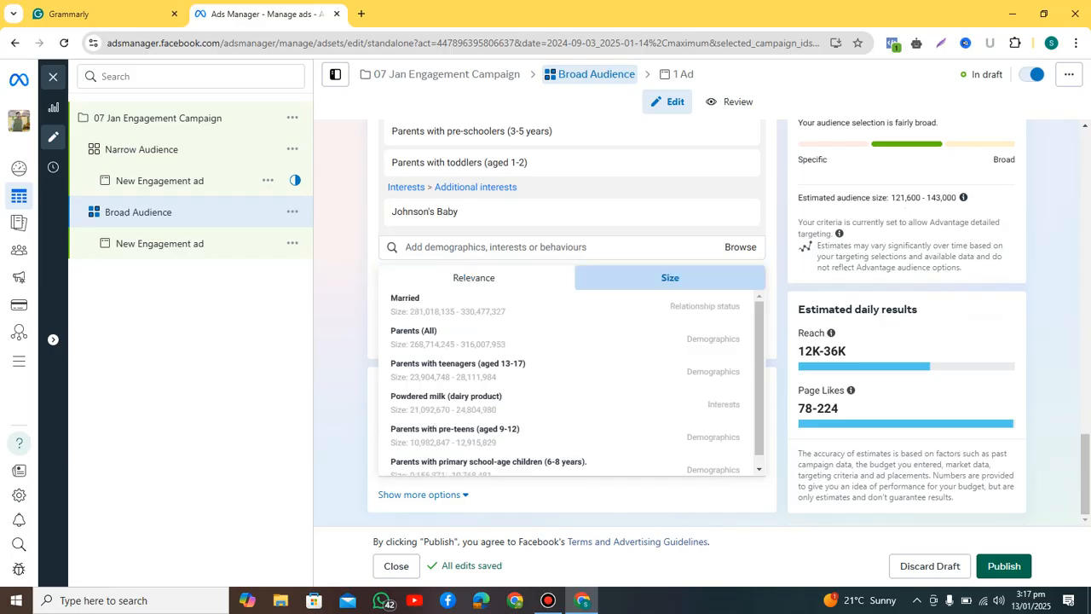
mouse_move(759, 378)
mouse_down()
mouse_move(760, 388)
mouse_move(759, 379)
mouse_up()
click(474, 278)
Step: Search the Broad Audience ad set's detailed targeting for "toys" and add the Baby toys interest
click(496, 247)
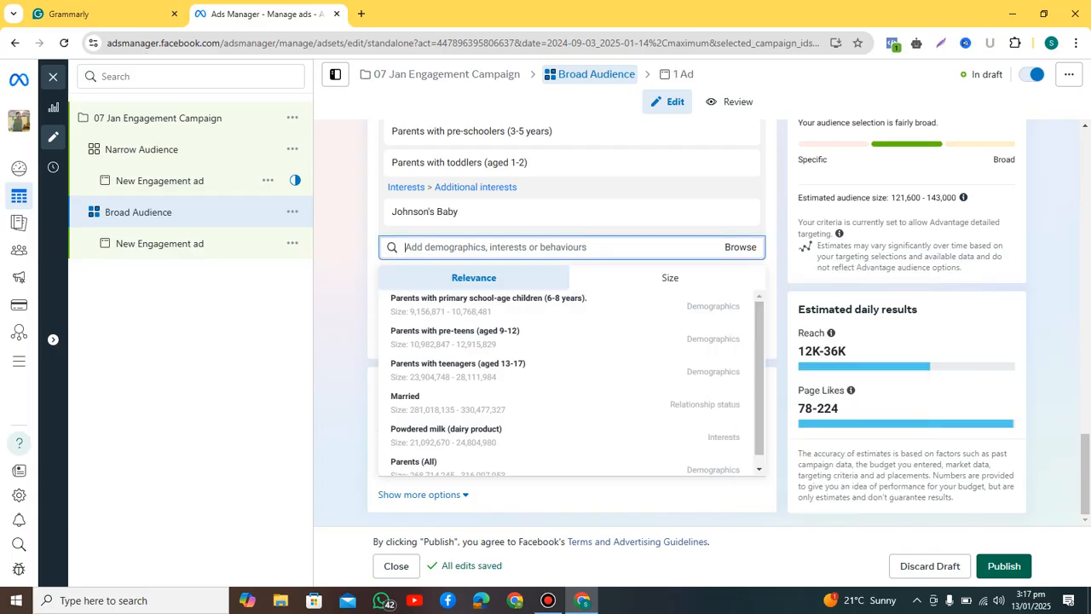
text(toys)
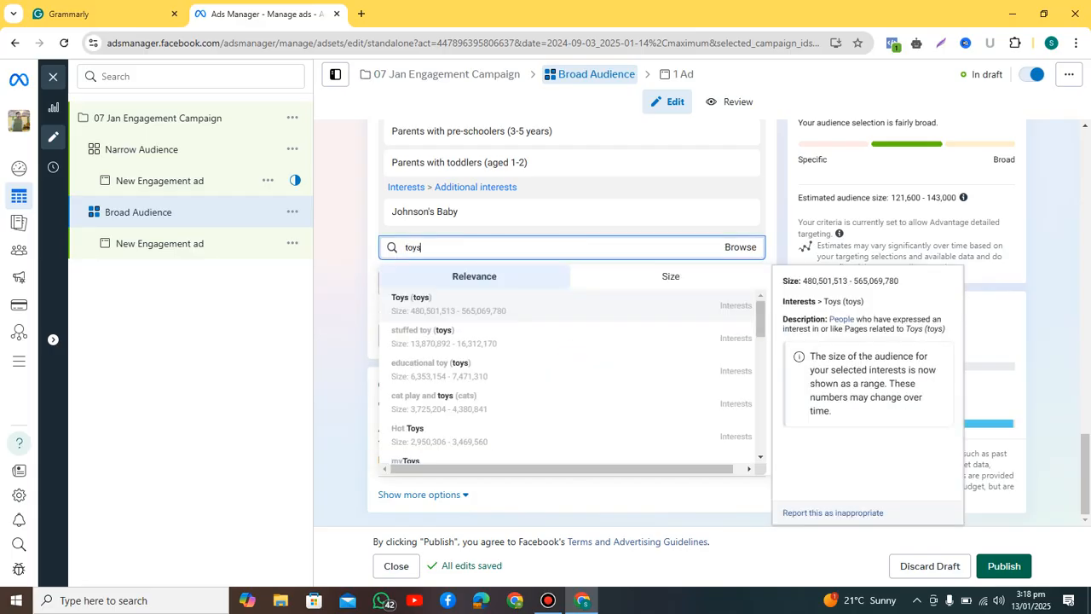
drag(760, 319, 760, 419)
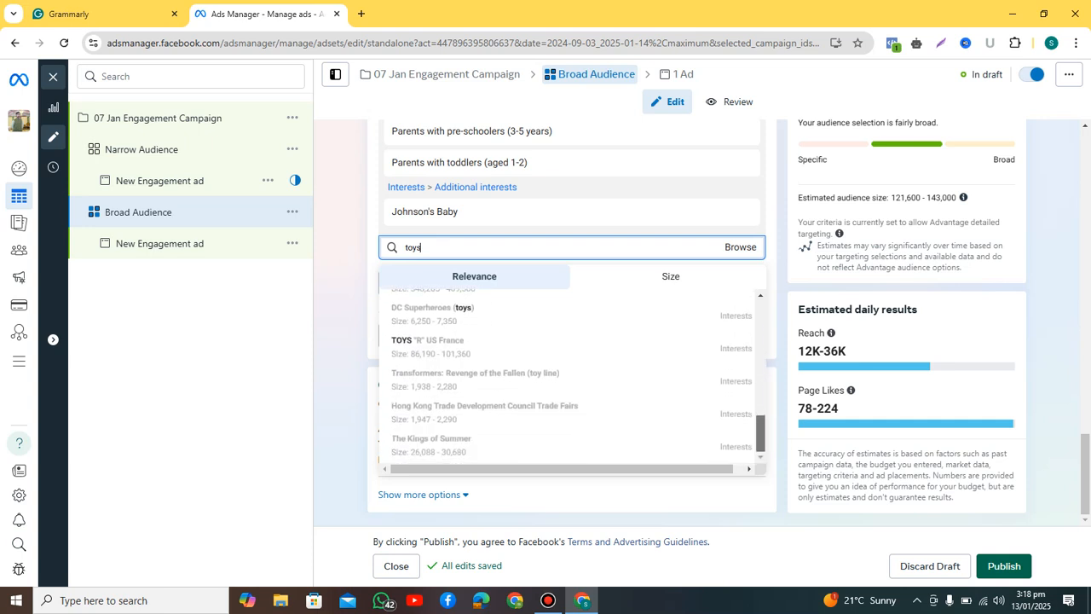
scroll(571, 375, up, 5)
scroll(571, 375, up, 2)
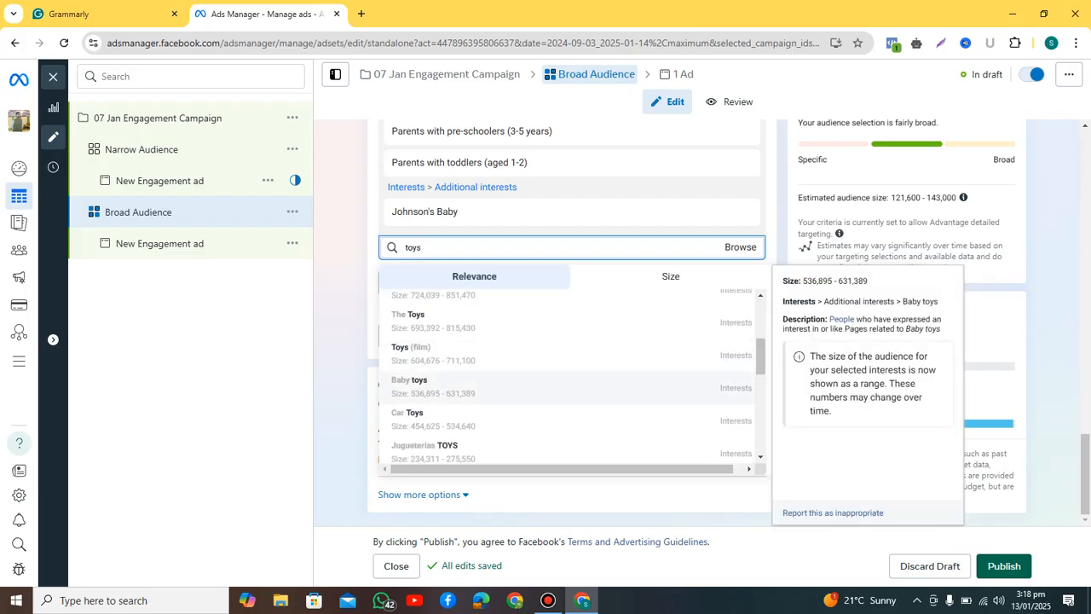
click(409, 385)
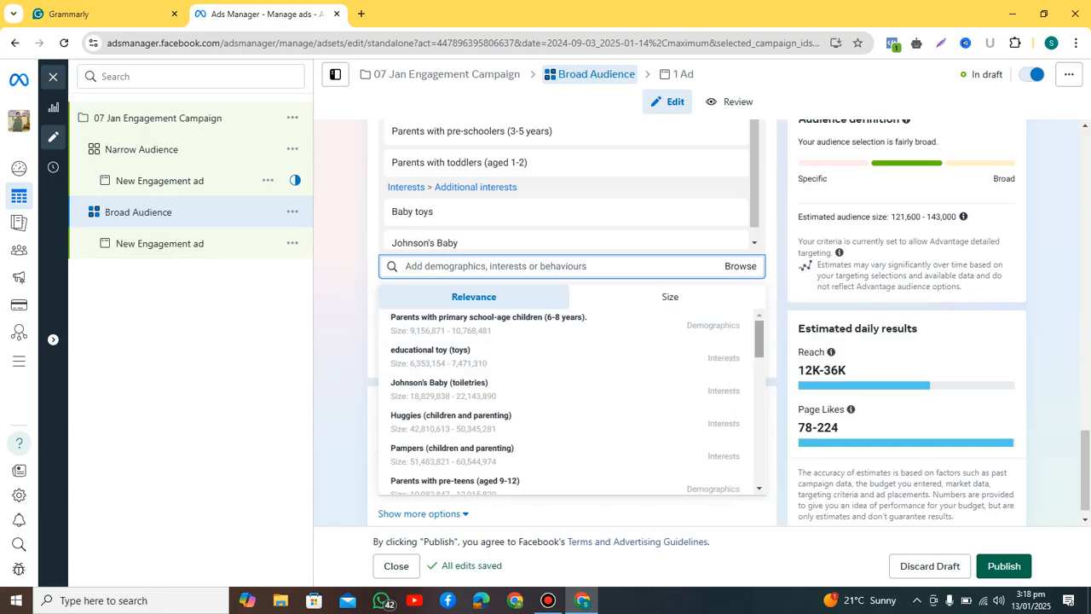
Step: Add the suggested interests Huggies (children and parenting), Babyshop (clothing) and Pampers (children and parenting) to the Broad Audience ad set
scroll(571, 401, down, 1)
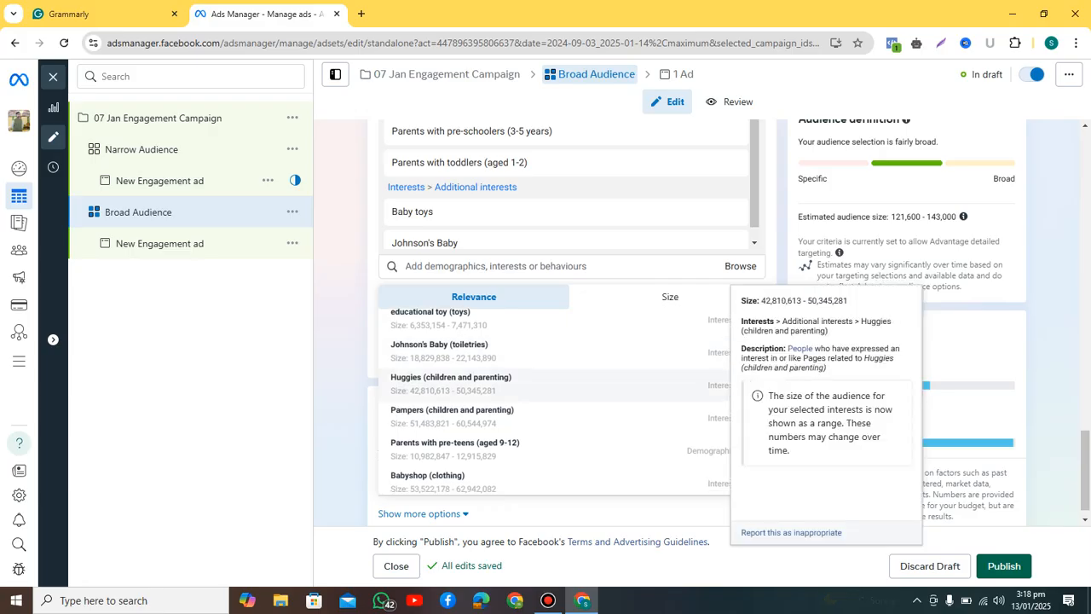
click(450, 382)
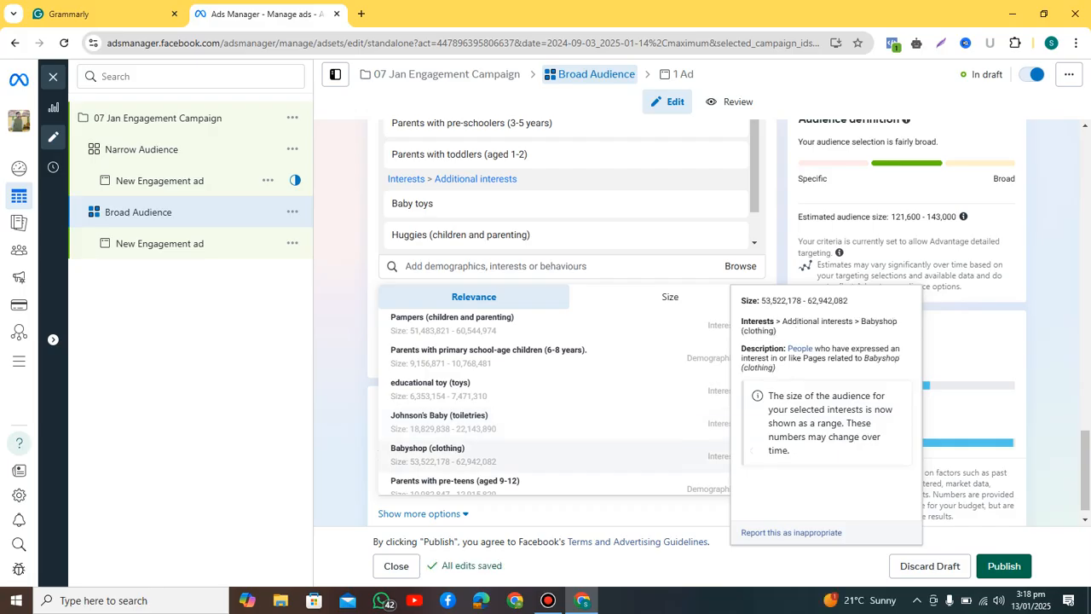
click(427, 452)
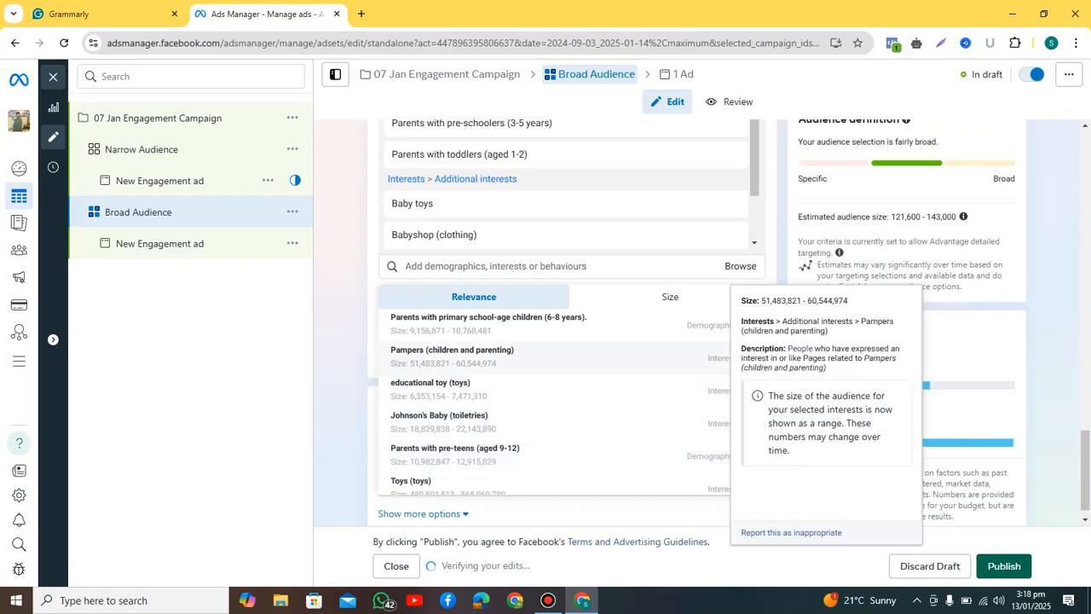
click(451, 353)
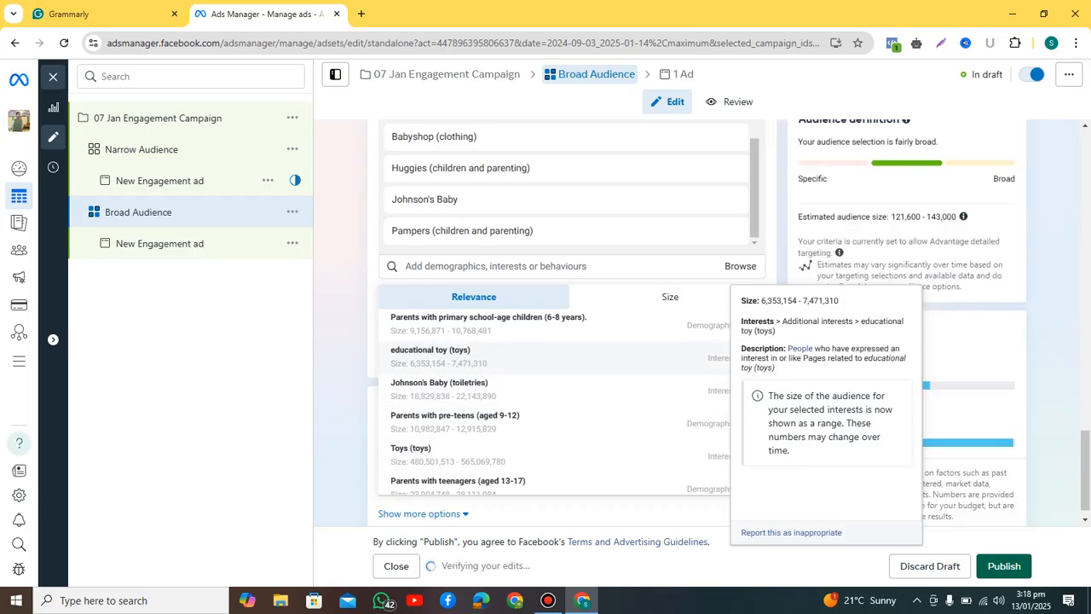
Step: Look through the remaining suggested interests for the Broad Audience ad set and close the suggestions
scroll(571, 400, down, 3)
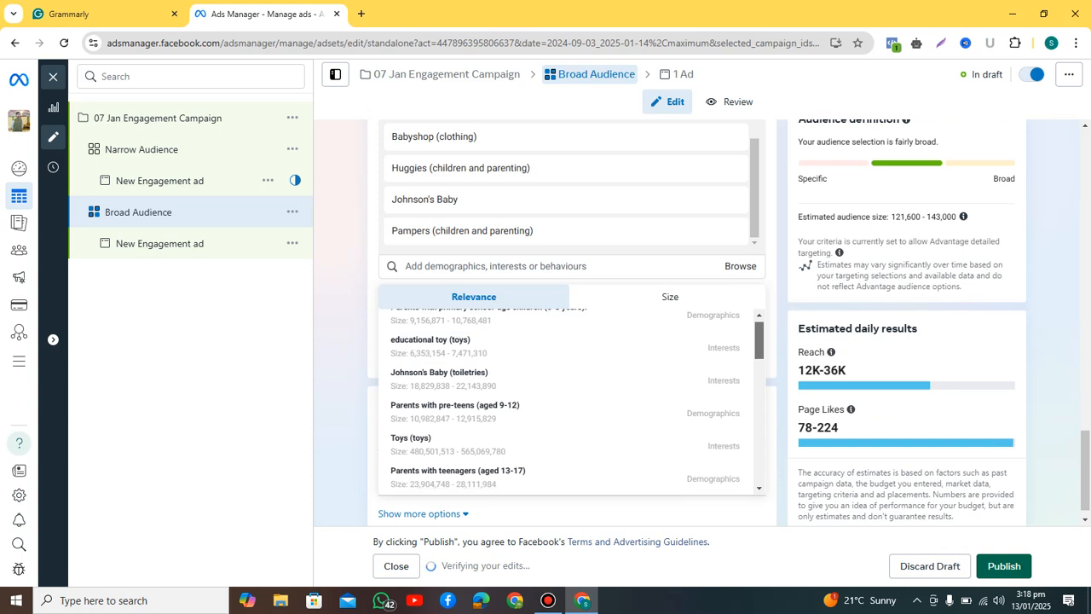
scroll(571, 400, down, 3)
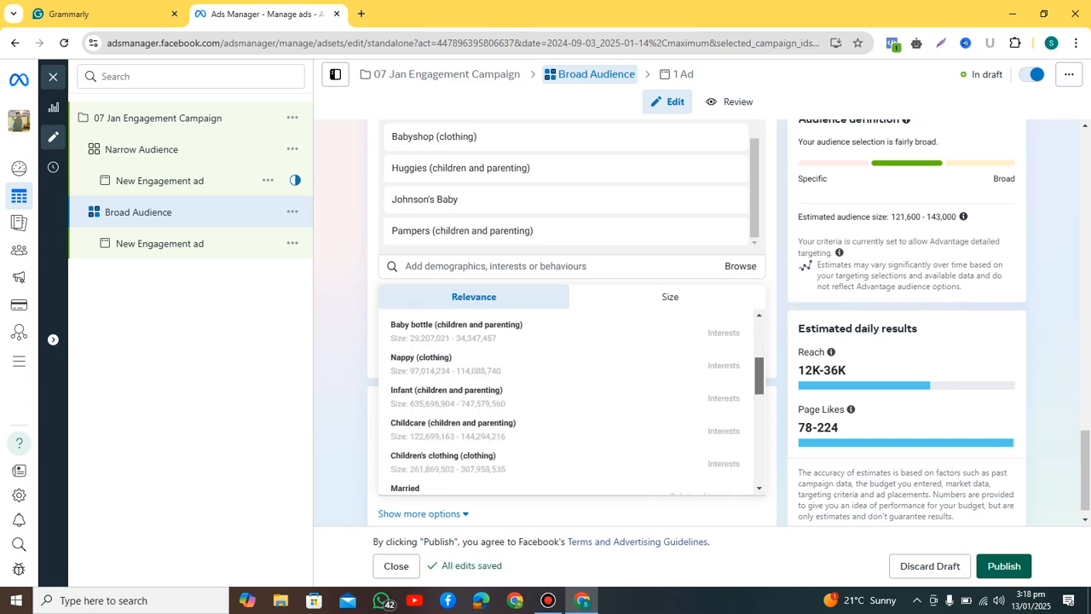
scroll(571, 400, down, 3)
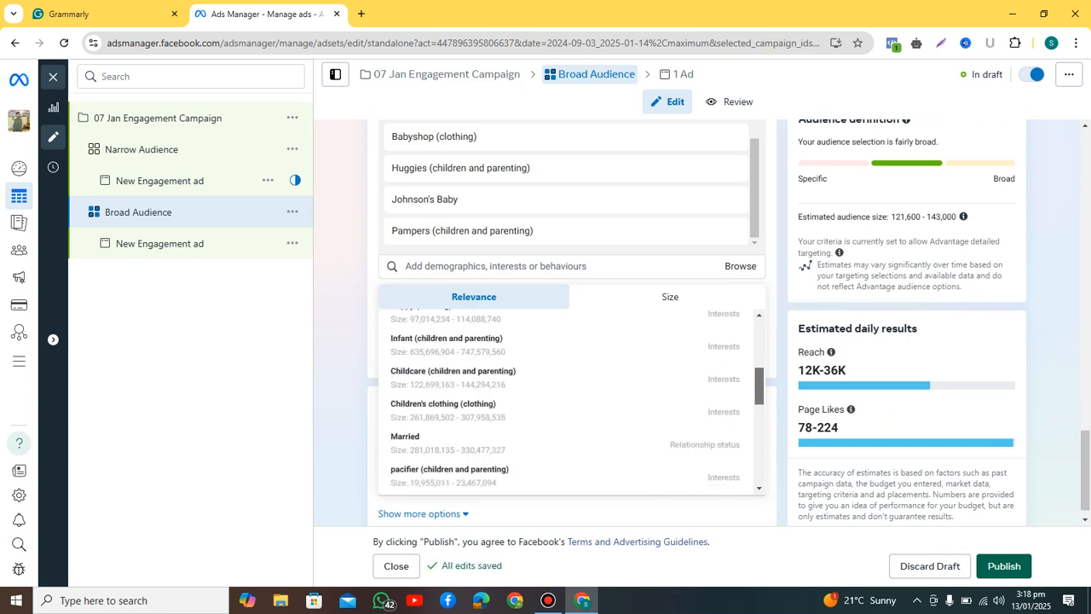
scroll(565, 400, down, 5)
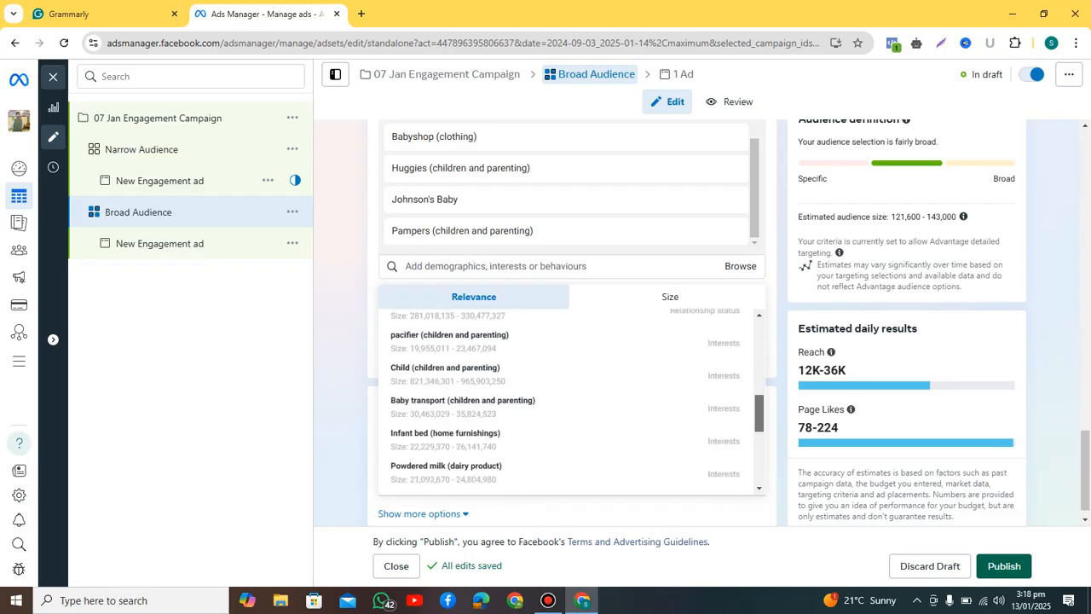
scroll(571, 401, down, 1)
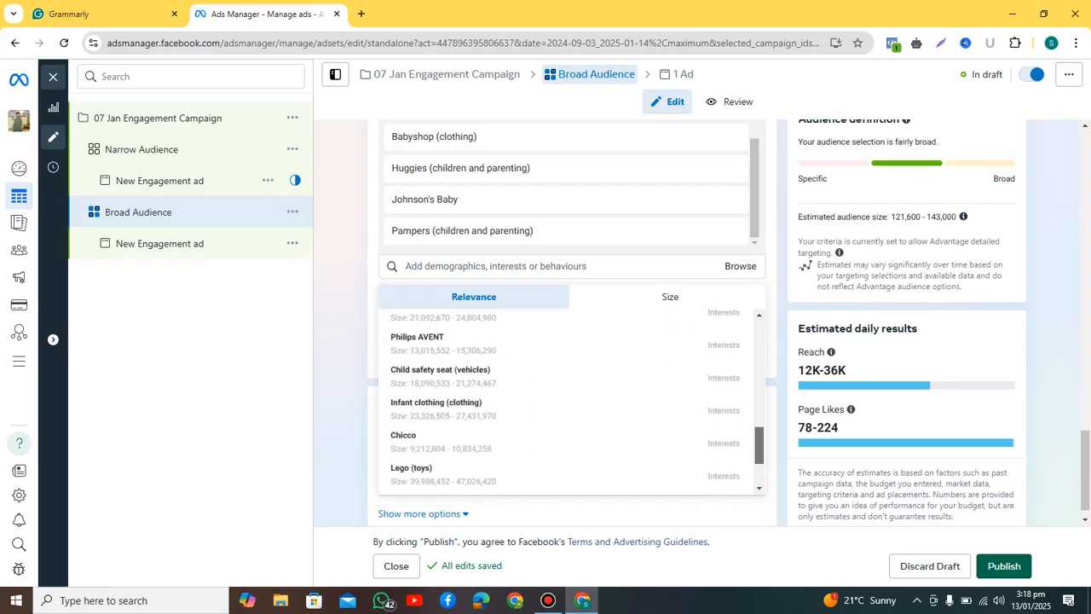
scroll(571, 401, down, 3)
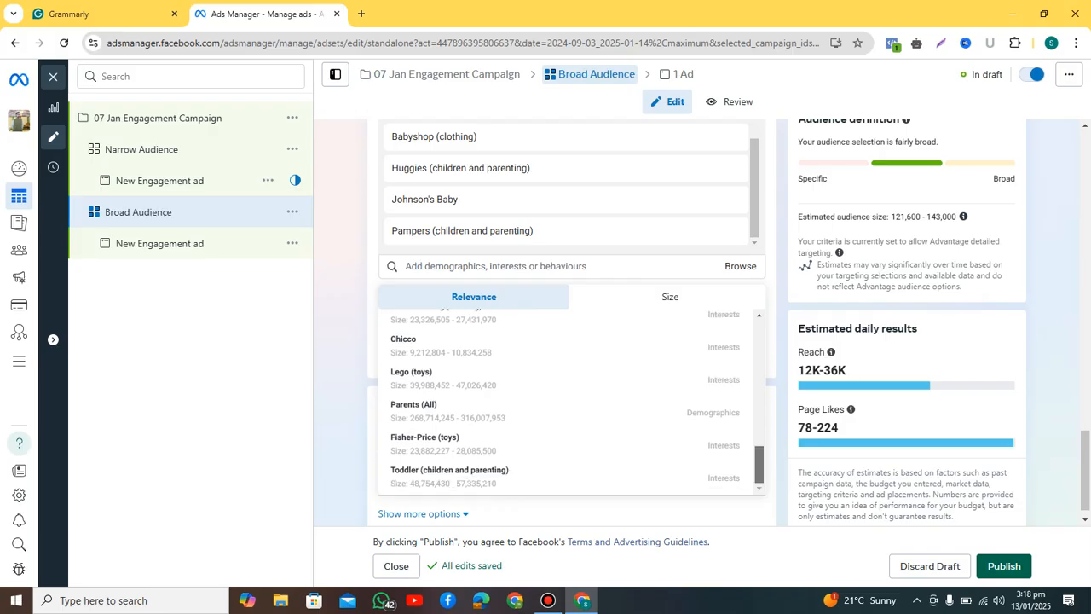
key(Escape)
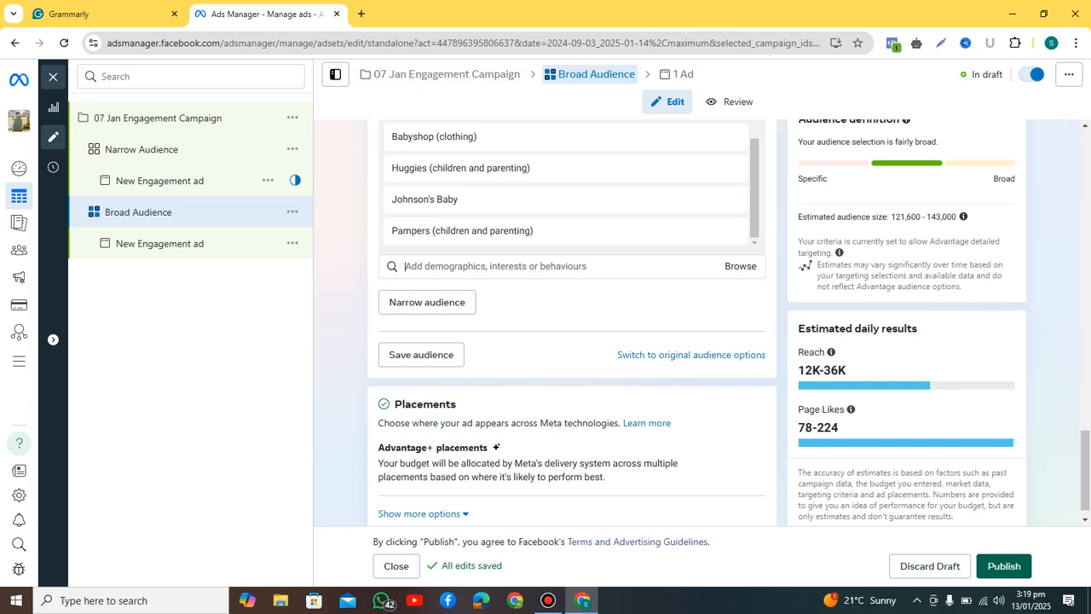
Step: Switch to ChatGPT in a new browser tab and open the "Clients discussions" conversation
key(ctrl+t)
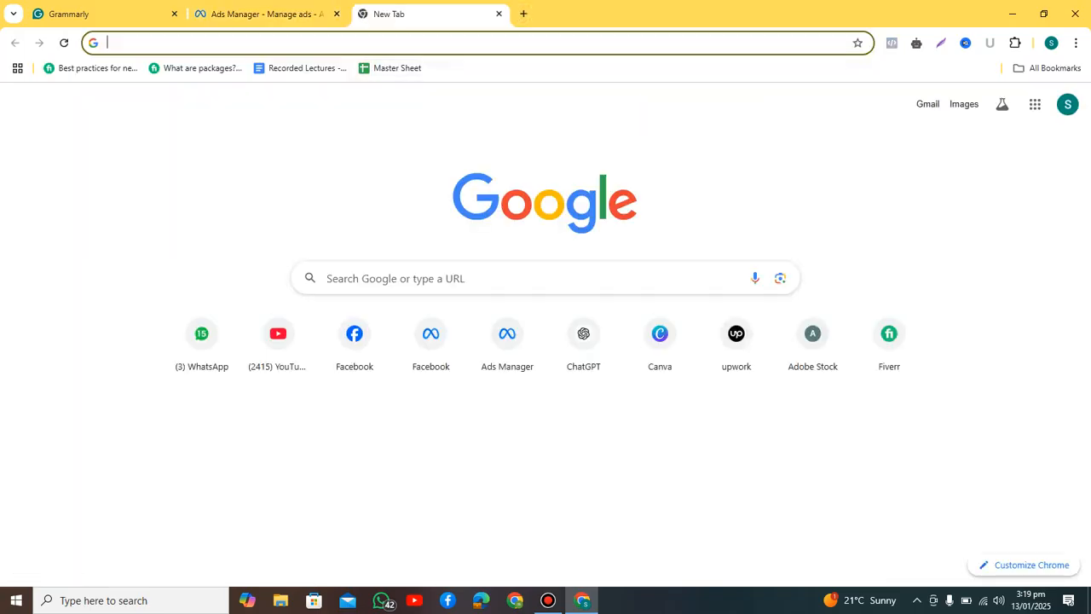
click(583, 339)
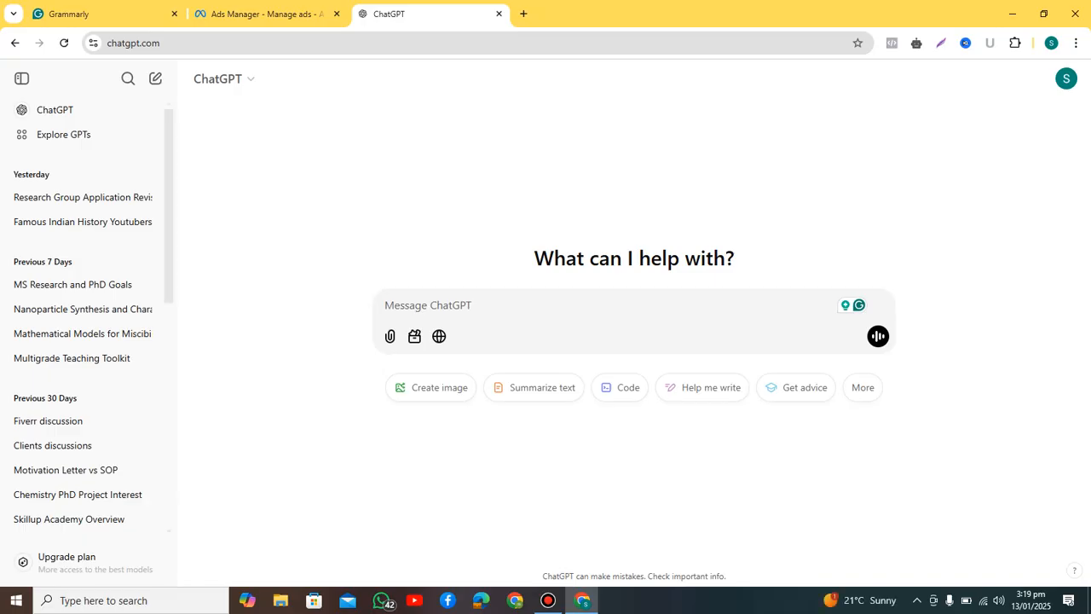
scroll(94, 315, down, 2)
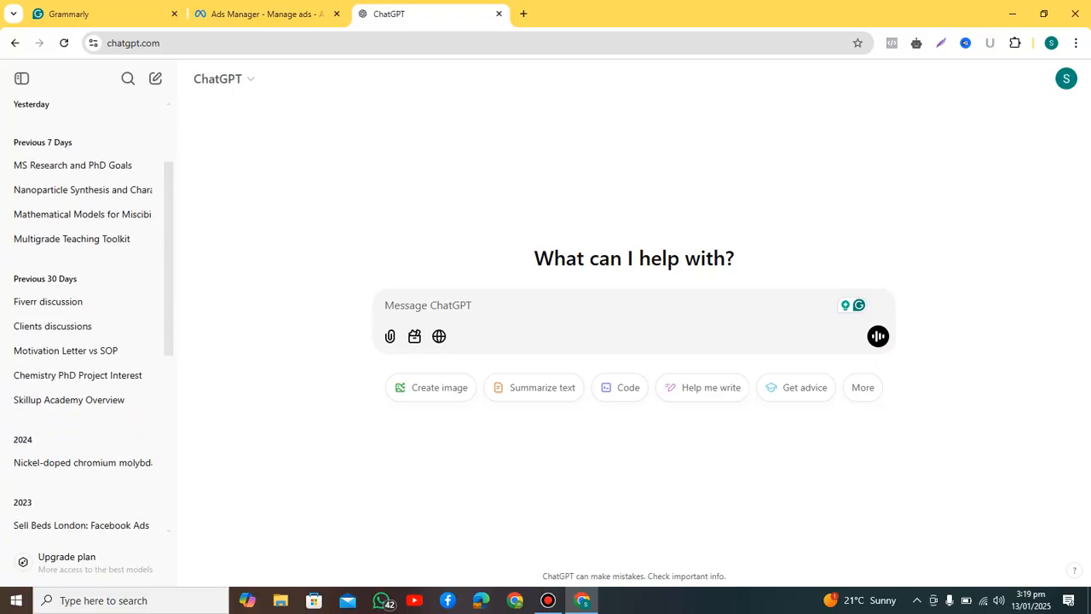
scroll(94, 320, up, 2)
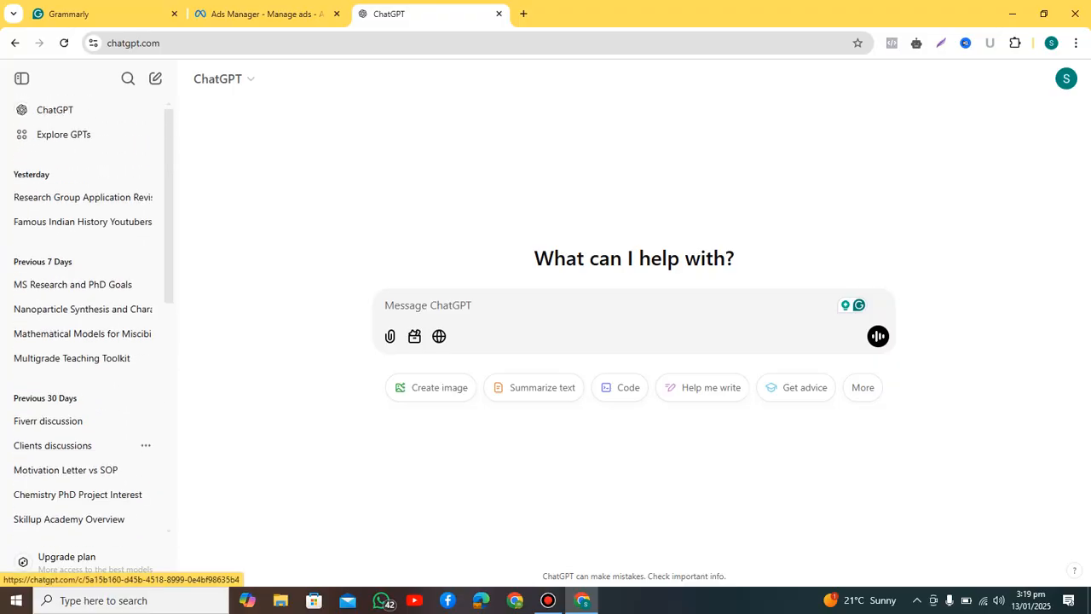
click(51, 445)
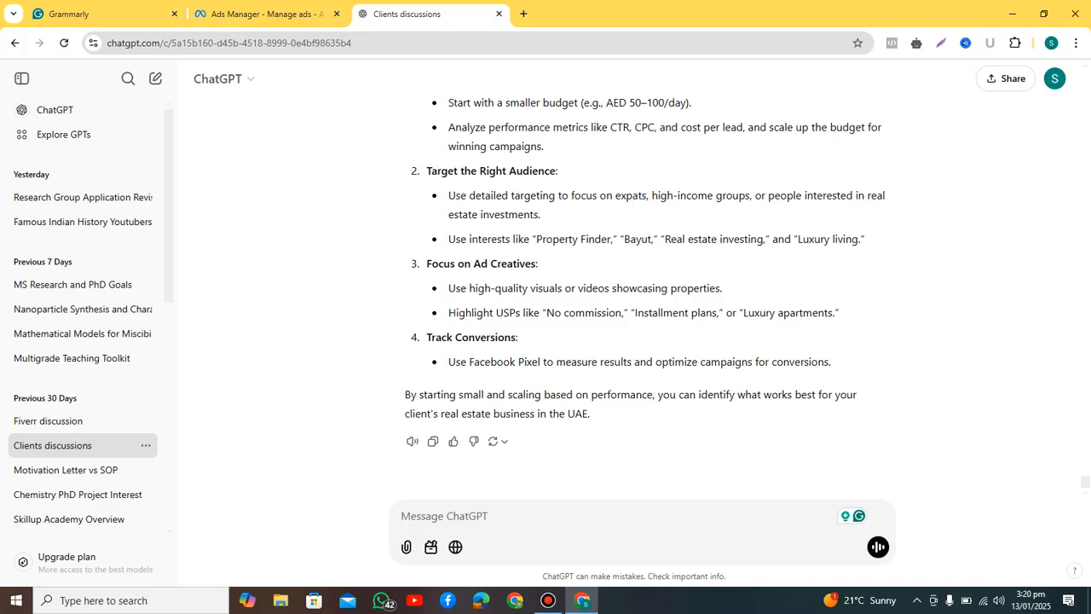
Step: Start a message with "mera aik client hai, jo baby clothes bechta hai 0 to 5 years age k"
text(mera ai)
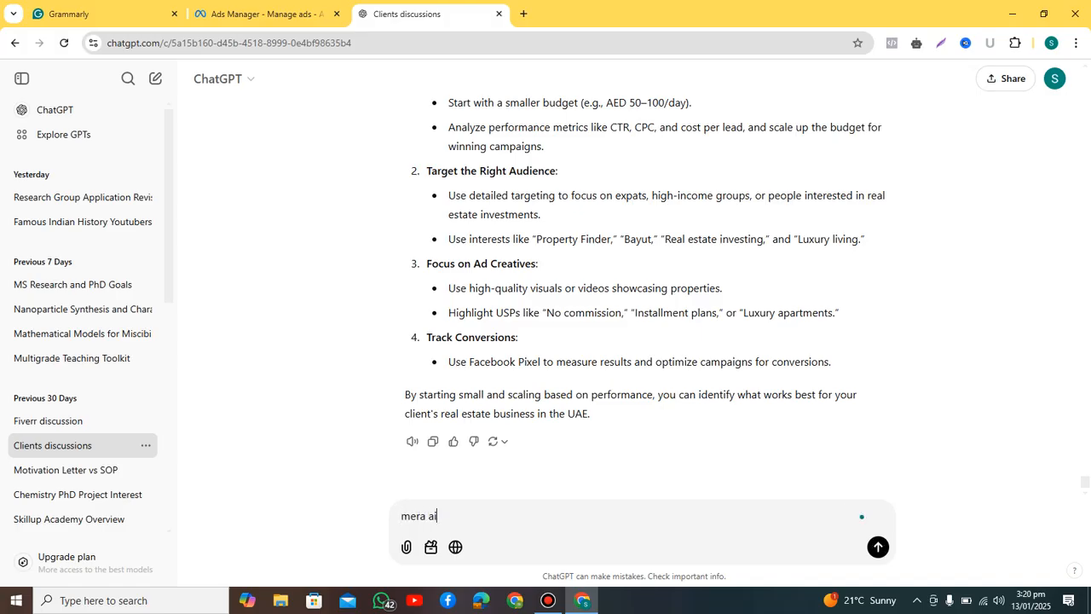
text(k client hai, jo )
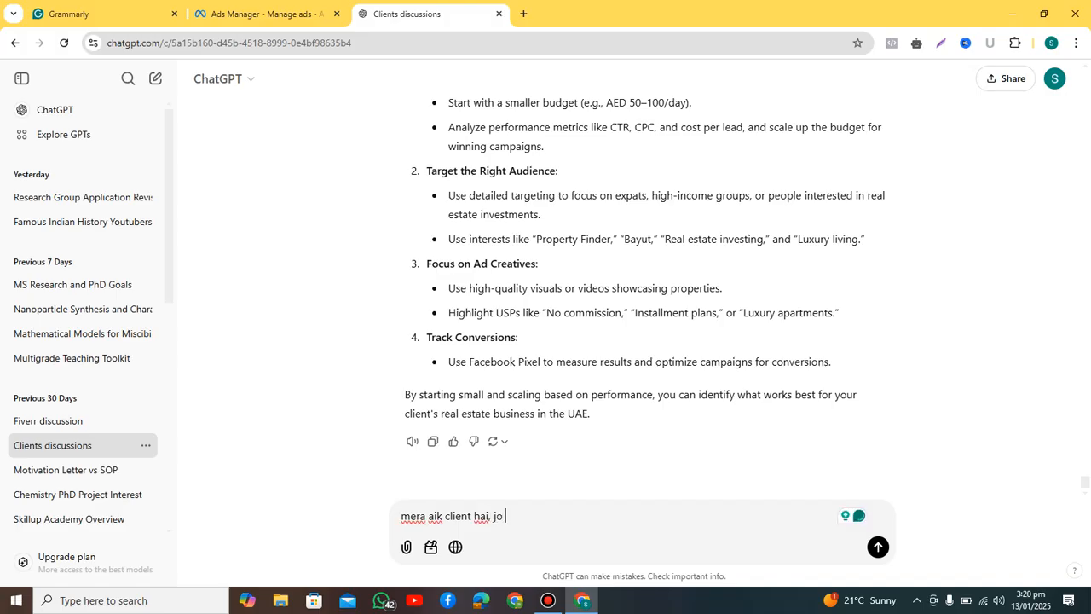
text(baby cloth)
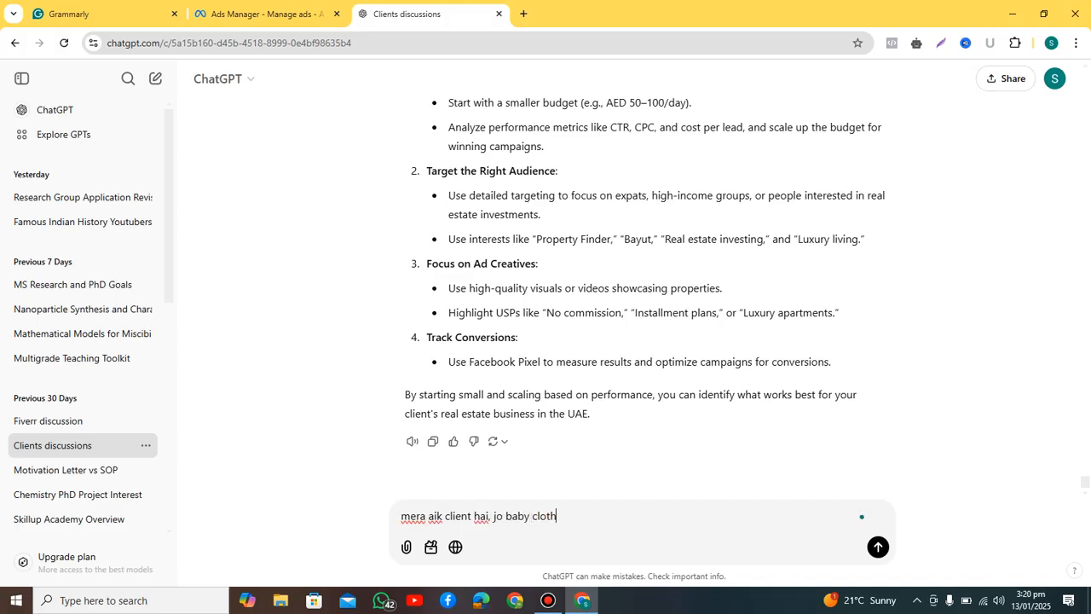
text(es bechta hai 0 to)
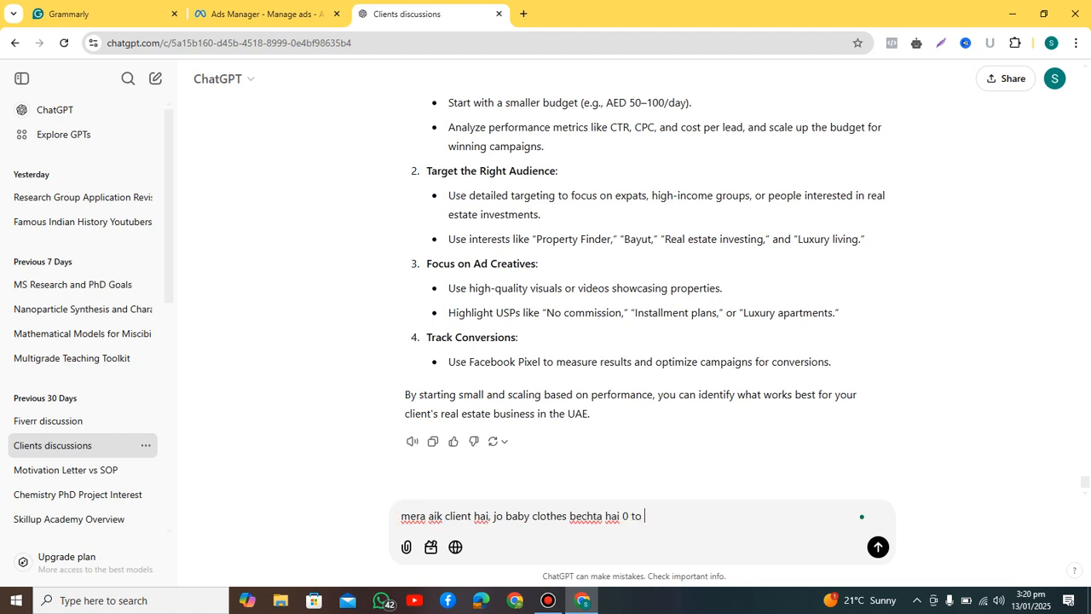
text( 5 years age k )
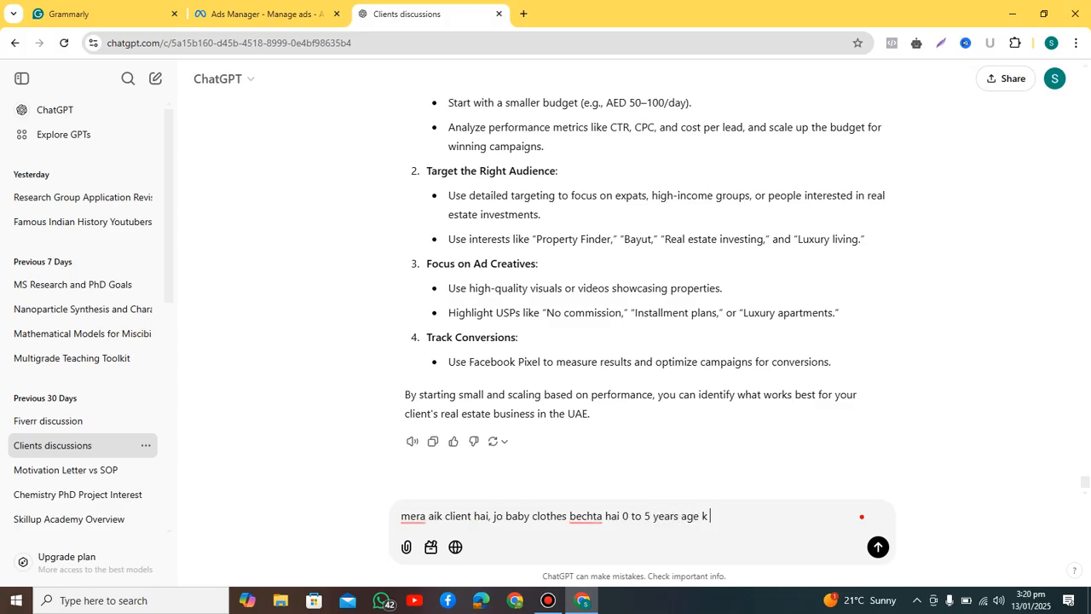
Step: Continue the message with "bacho k liye. men ne us k meta ads chalane hen,"
text(bacho k liye. men ne us k meta ads ca)
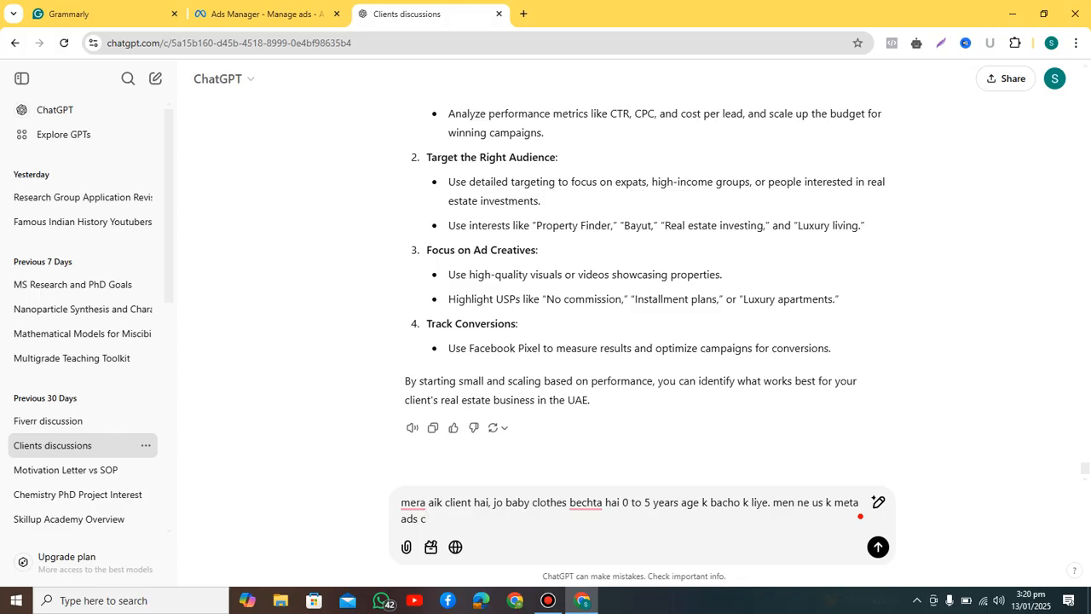
key(BackSpace)
text(halane hen,)
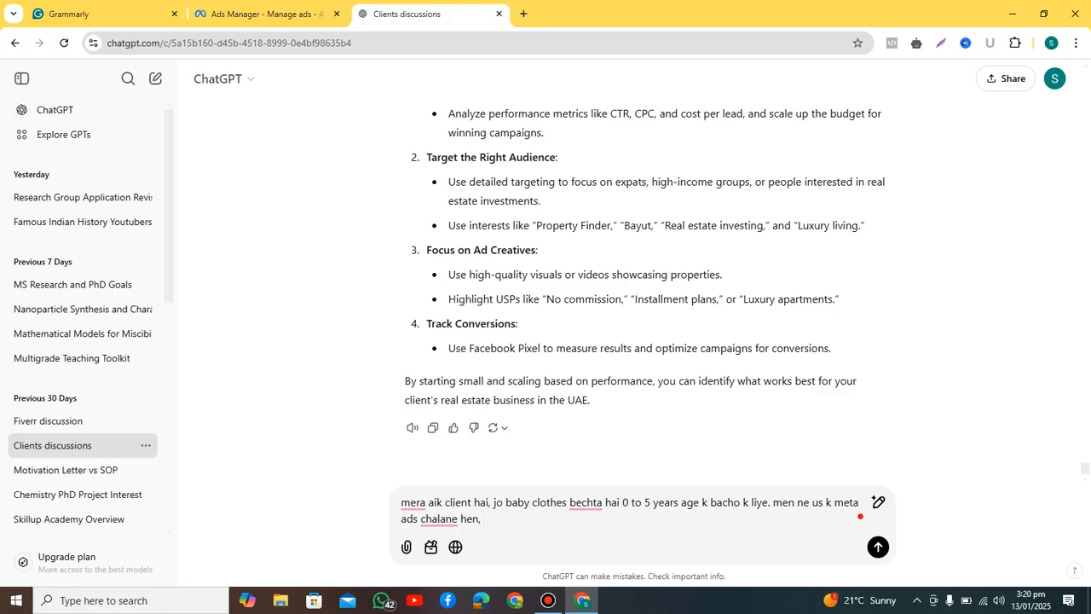
Step: Extend the message with "men is k liye audience target kar raha hun, mjhe audience"
text(men isl)
text(k liye audience ta)
text(rget like)
key(BackSpace)
key(BackSpace)
key(BackSpace)
key(BackSpace)
key(BackSpace)
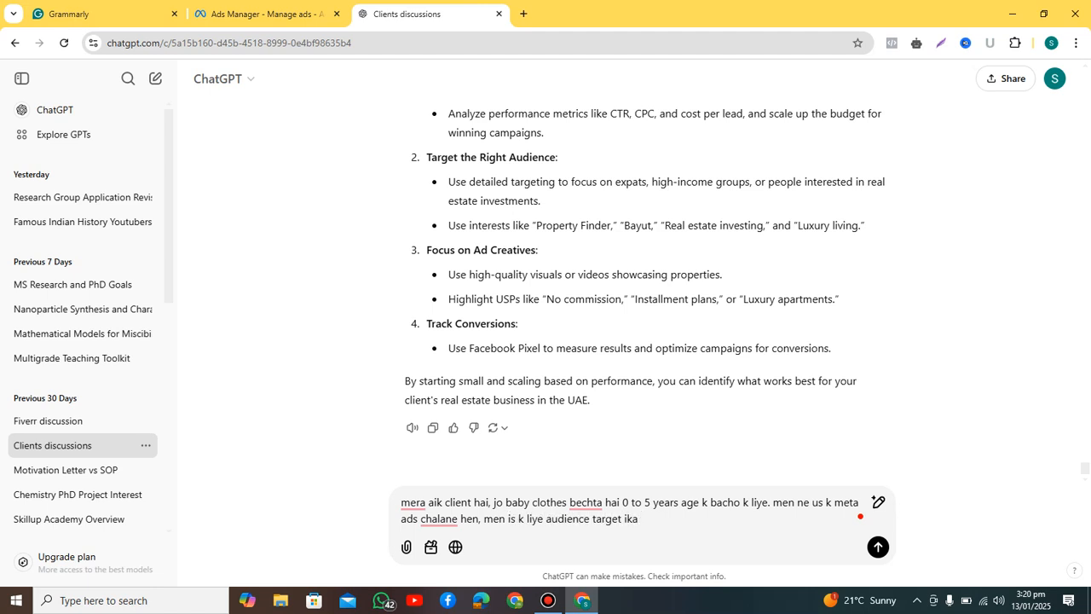
text(kar raha hun,)
text(mjhe audience)
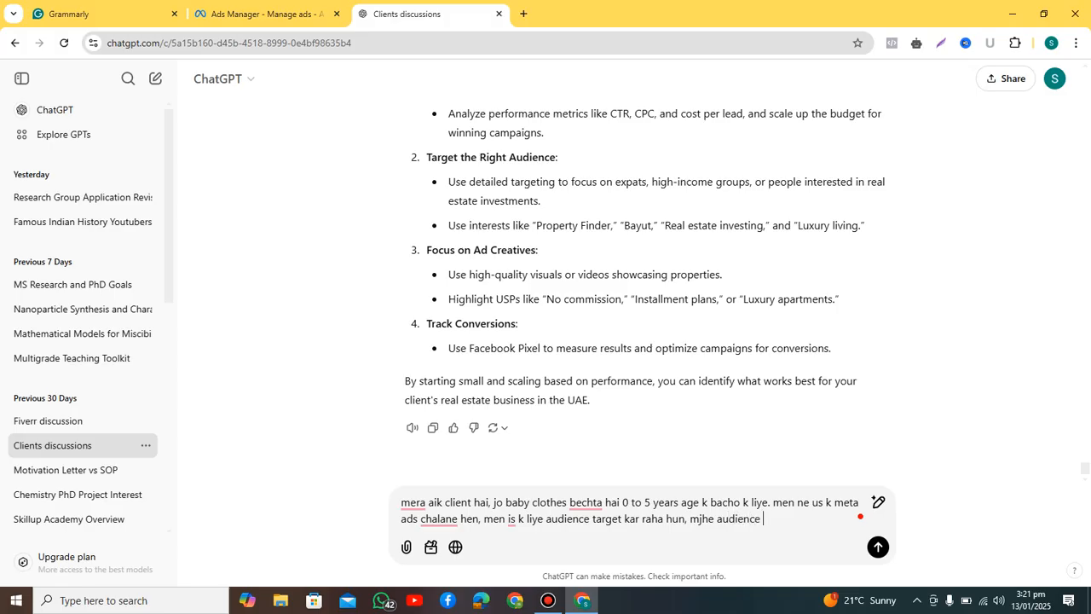
Step: Extend the message with "target kar k den aur sath men brands bhi btayen jin ko men target kar saku."
text( bana)
key(BackSpace)
key(BackSpace)
key(BackSpace)
text(target kar k den aur sath men )
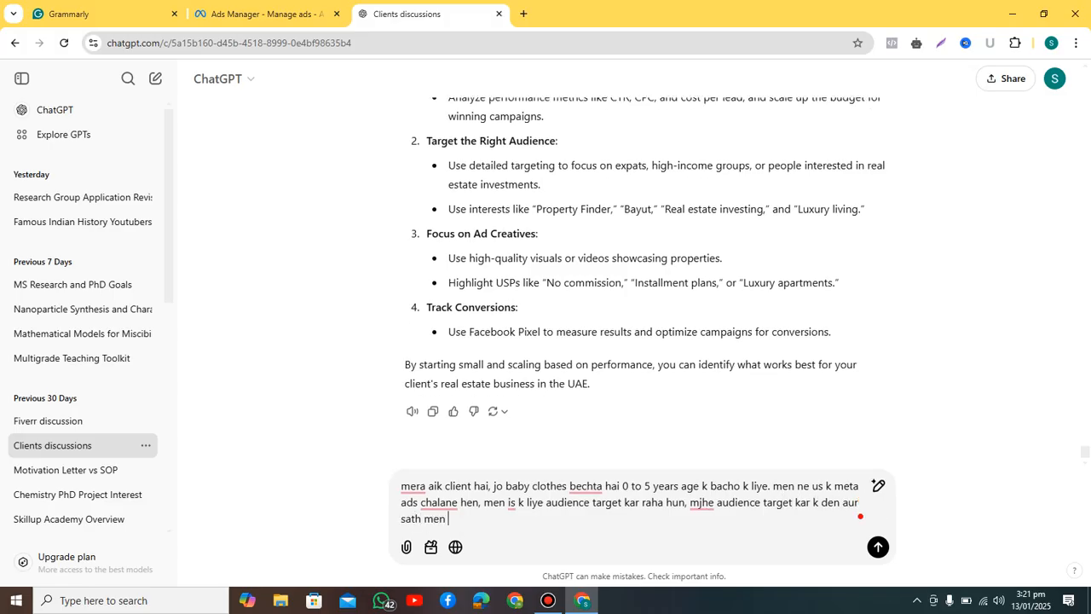
text(brands bhi btayen jin ko men)
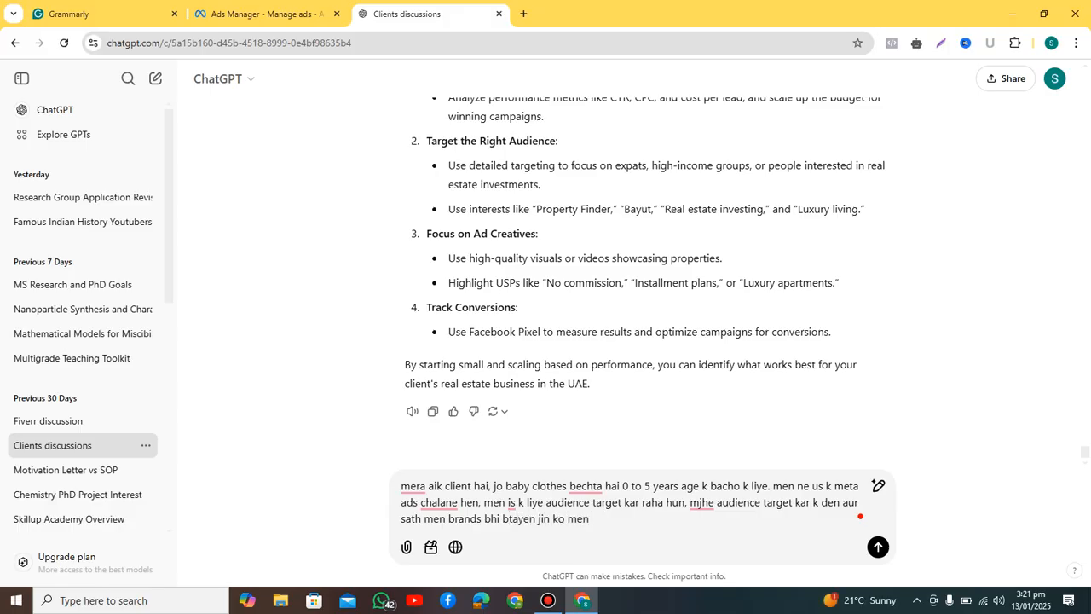
text( target kar saku. Jo P)
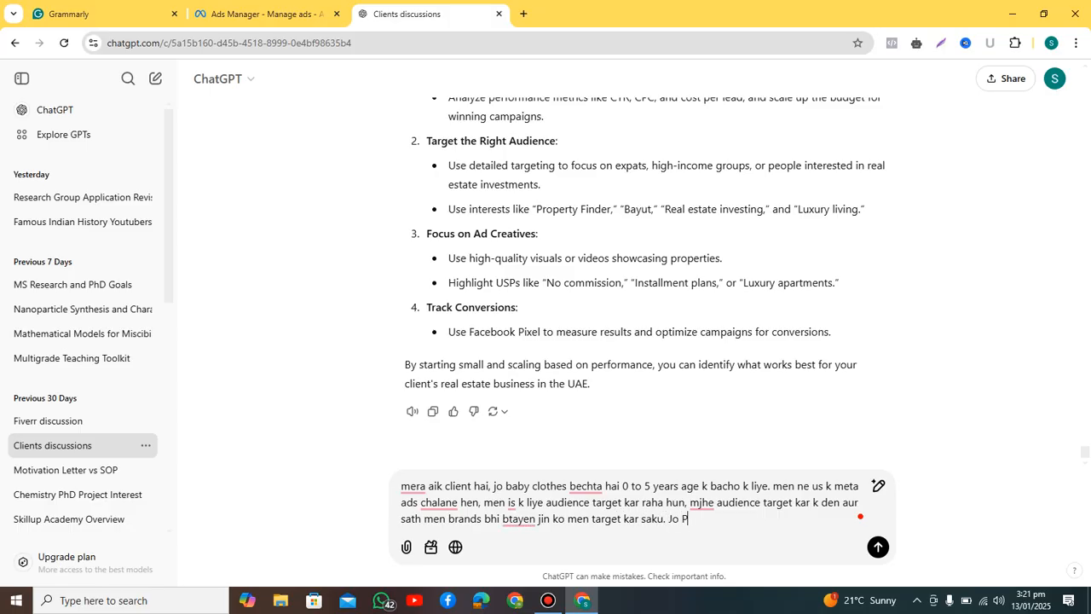
Step: Finish the message with "Jo Pakistan men available hon" and send it
text(akistan men aks)
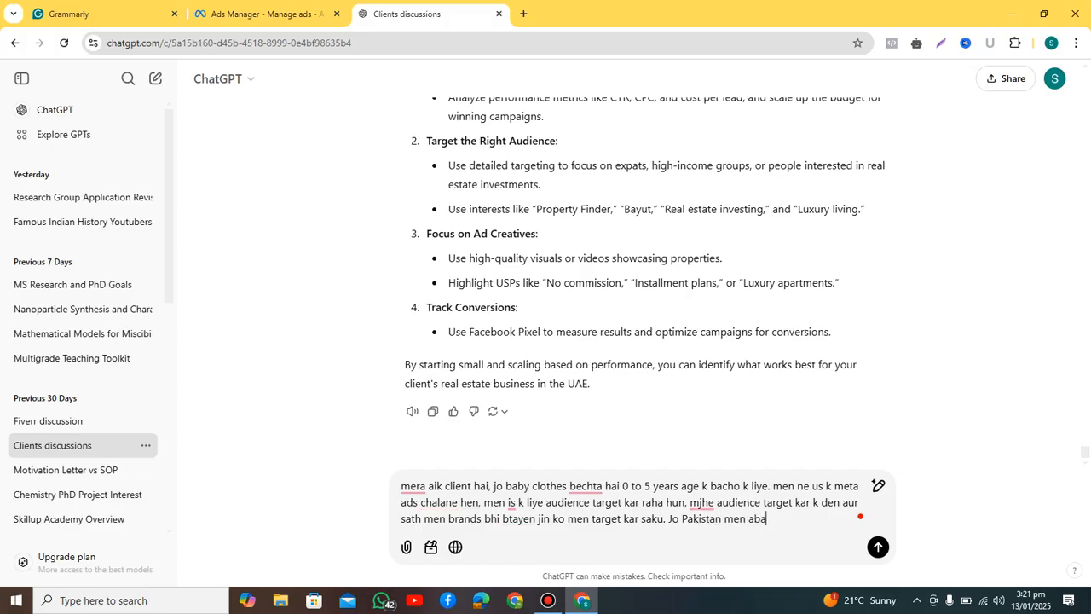
key(BackSpace)
key(BackSpace)
text(vailalbe)
key(BackSpace)
key(BackSpace)
key(BackSpace)
text(ble hon)
key(Return)
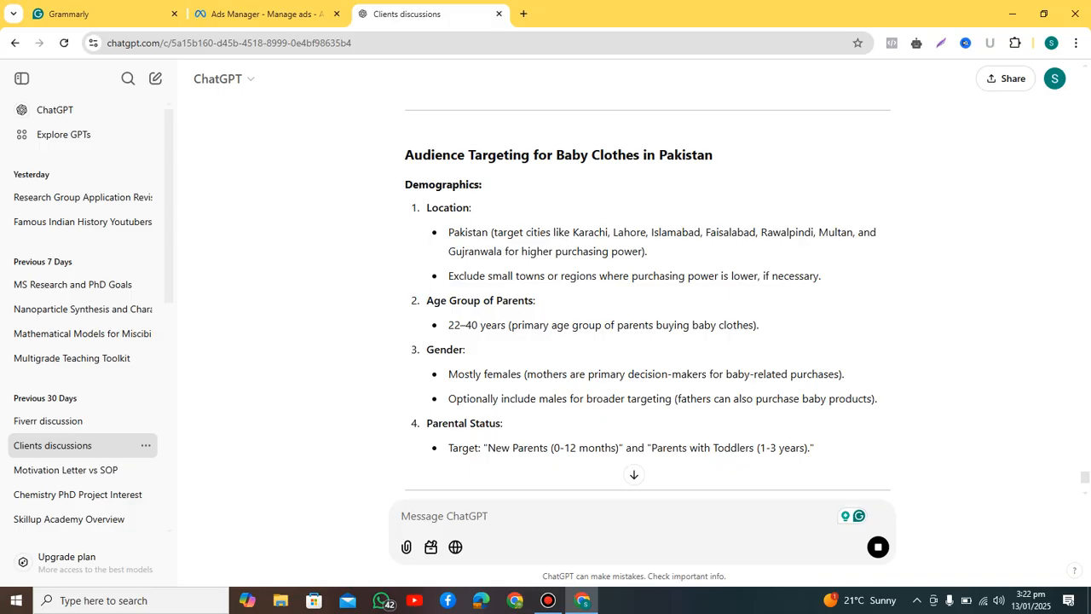
Step: Read the demographics and the baby products and parenting interests in the reply's audience targeting section
scroll(648, 294, up, 1)
scroll(648, 294, up, 1)
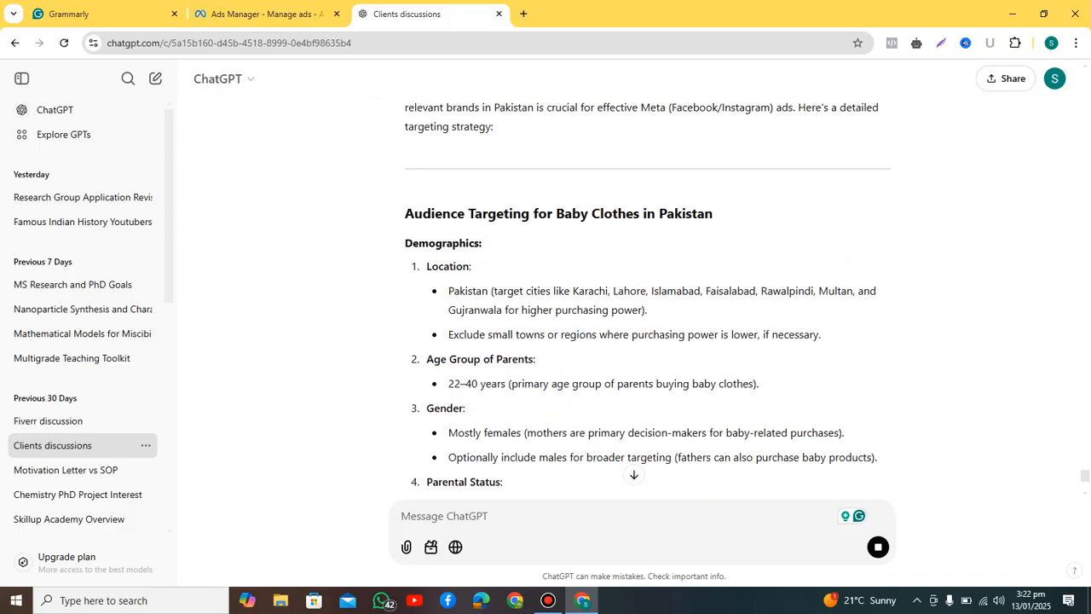
scroll(648, 294, up, 3)
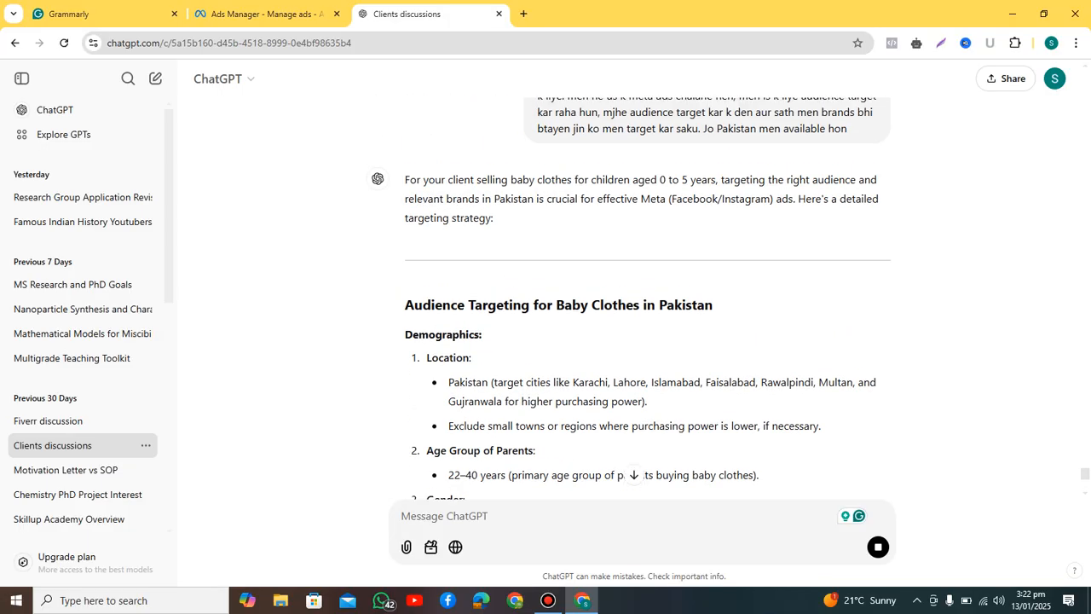
scroll(647, 294, up, 1)
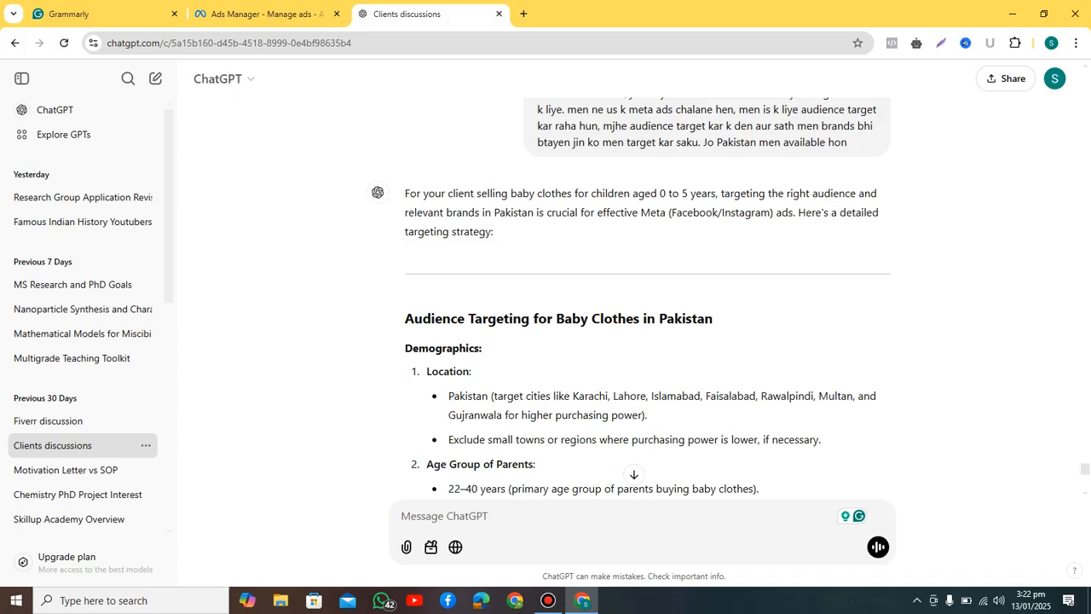
scroll(632, 296, down, 3)
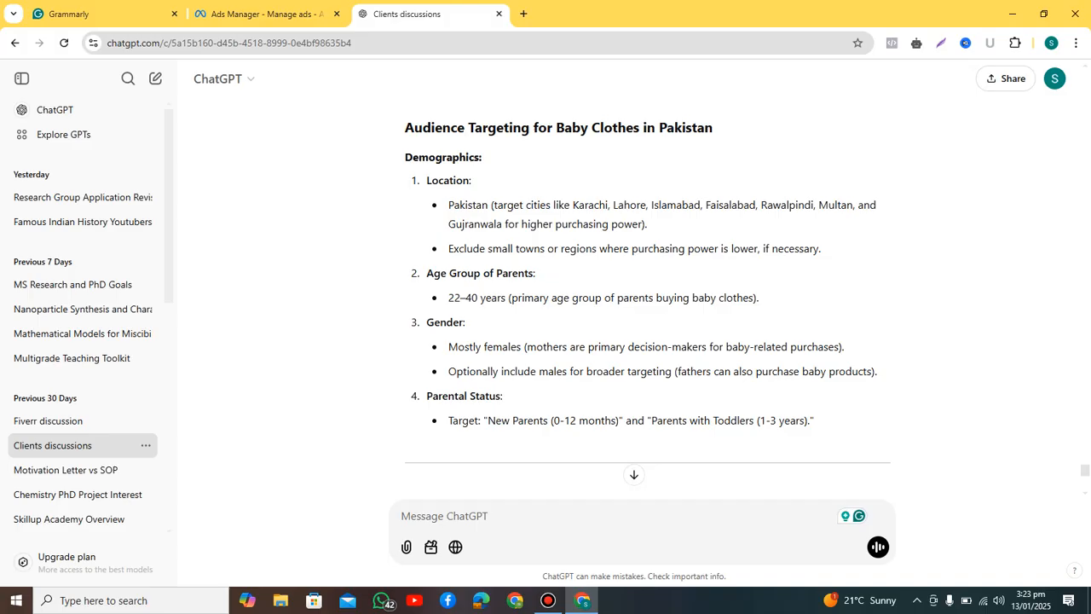
scroll(647, 307, down, 1)
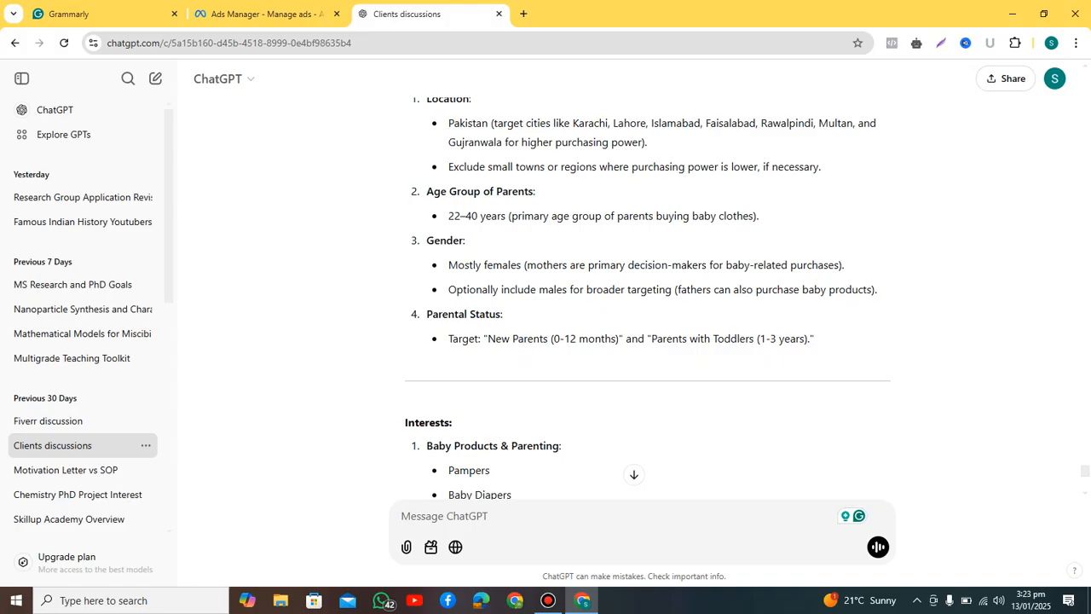
scroll(647, 298, down, 3)
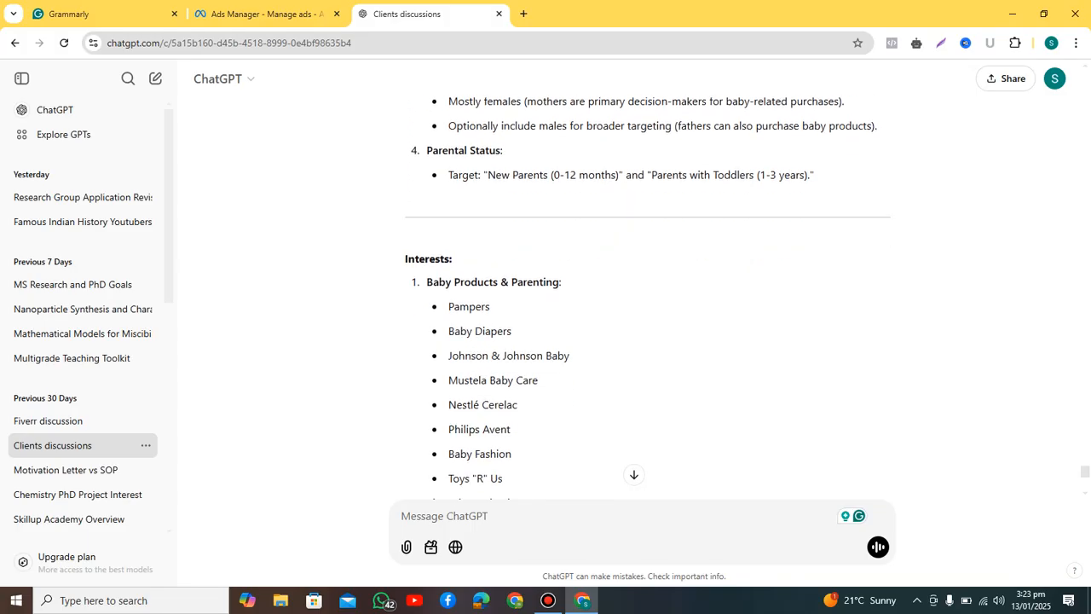
scroll(648, 299, down, 1)
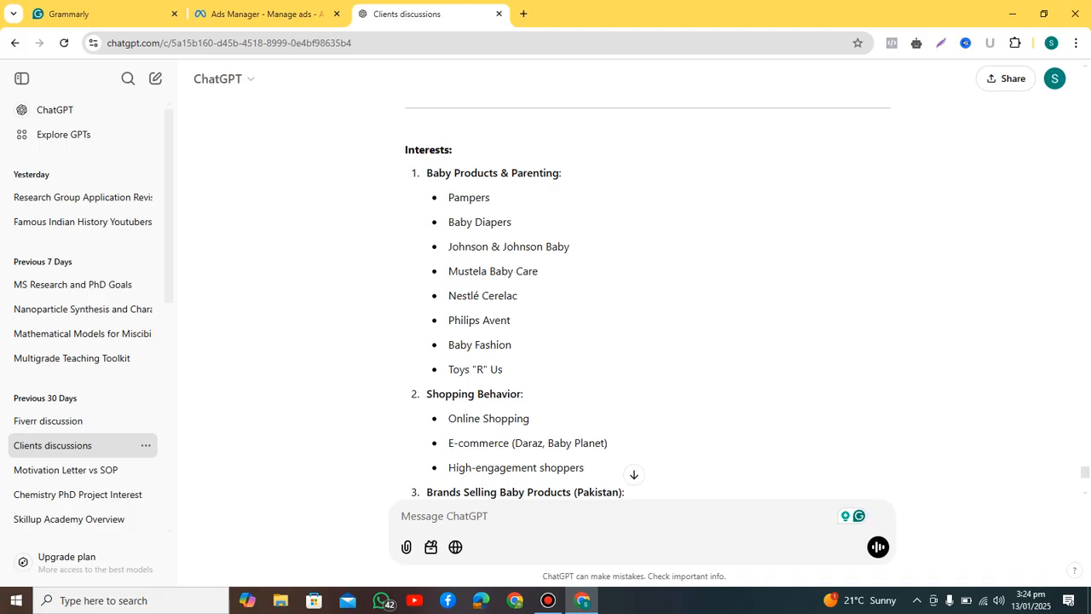
Step: Examine the reply's shopping behaviour, local and international brands, behavioural targeting, brands to target in Meta ads and additional suggestions
scroll(648, 298, down, 2)
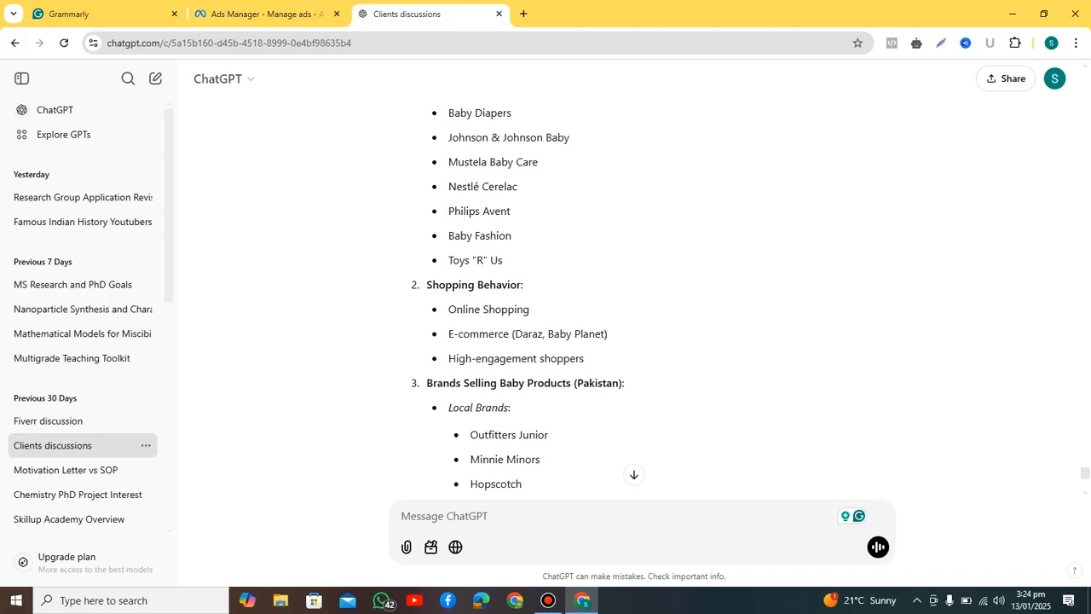
scroll(558, 299, down, 3)
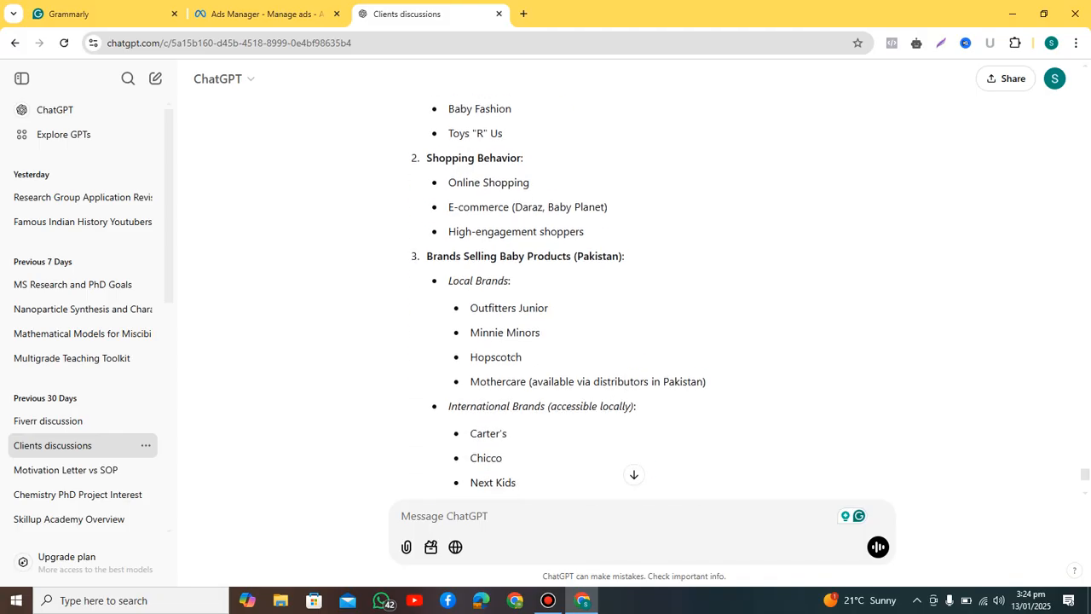
scroll(559, 298, down, 1)
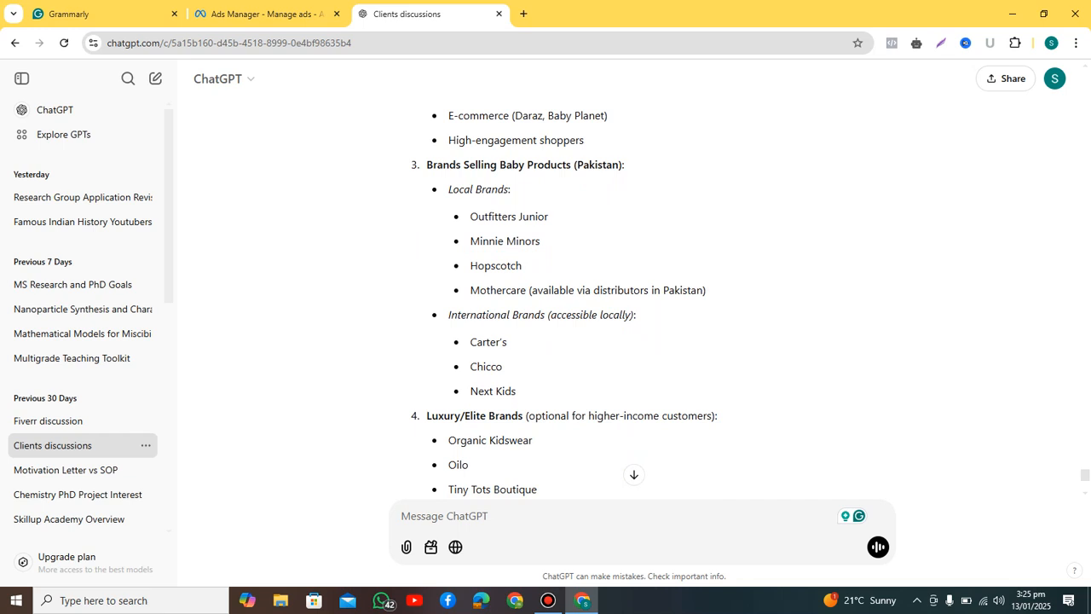
drag(503, 366, 469, 367)
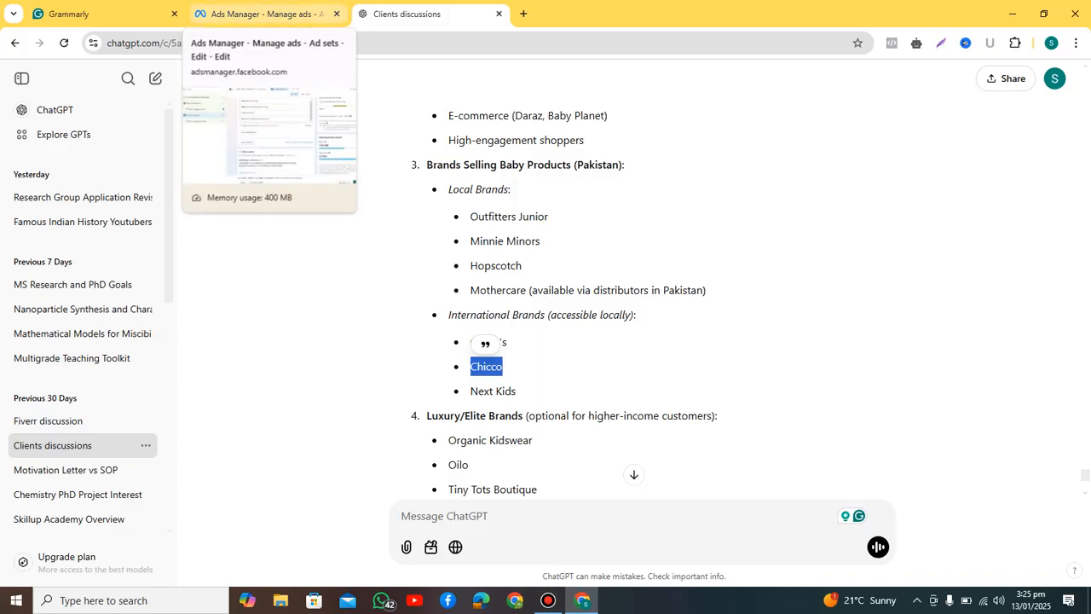
click(528, 367)
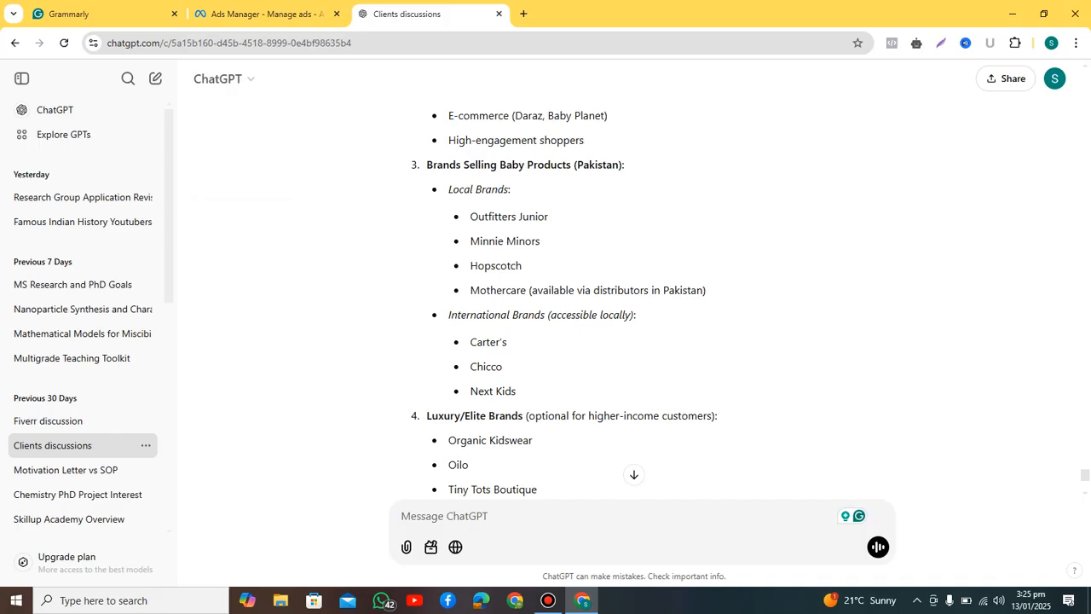
scroll(562, 298, down, 2)
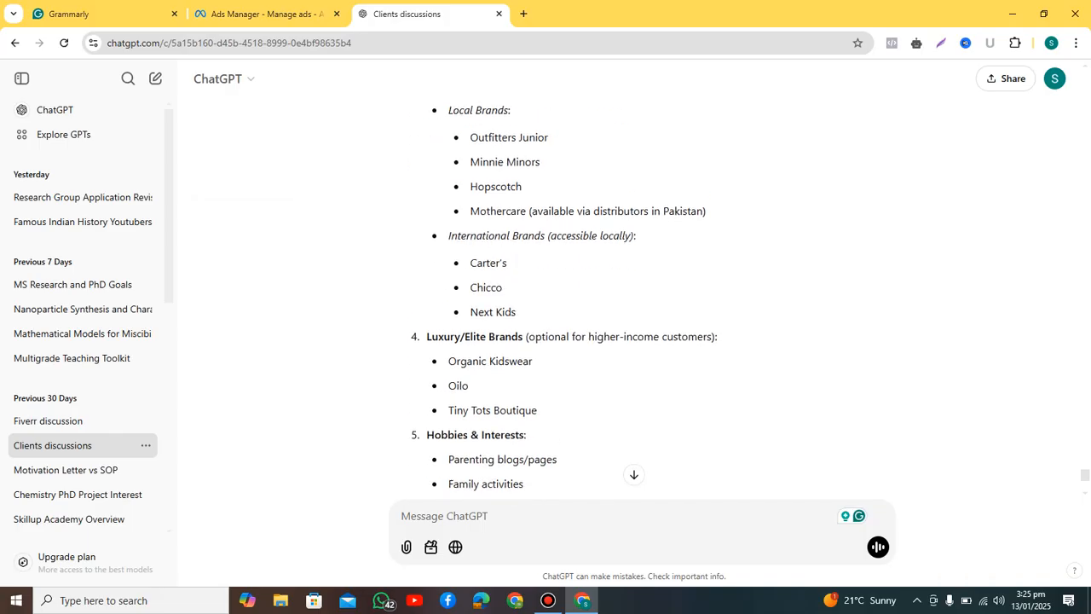
scroll(563, 298, down, 1)
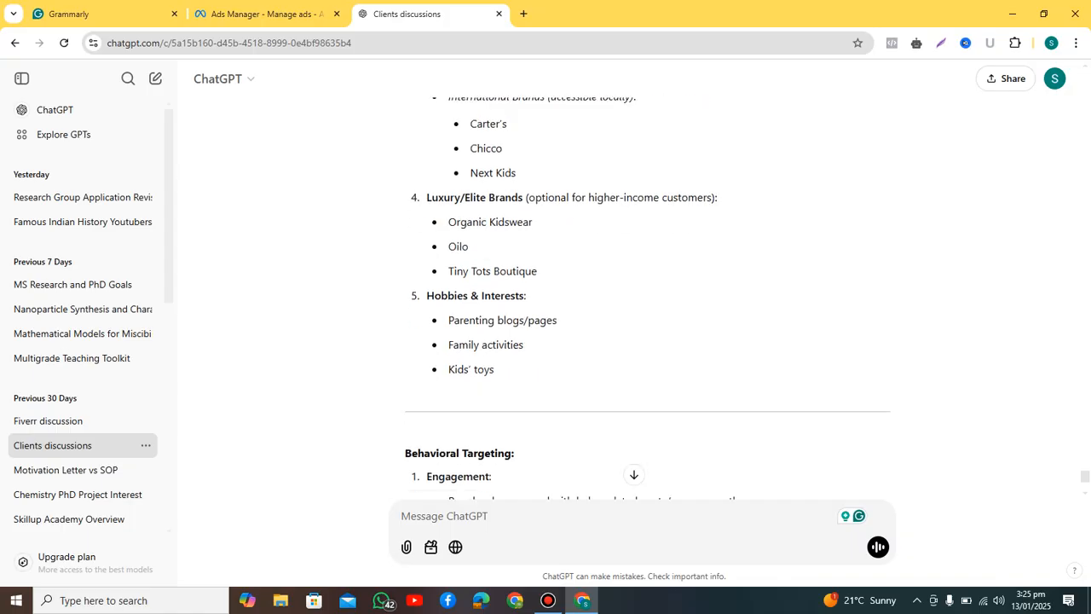
scroll(647, 291, down, 2)
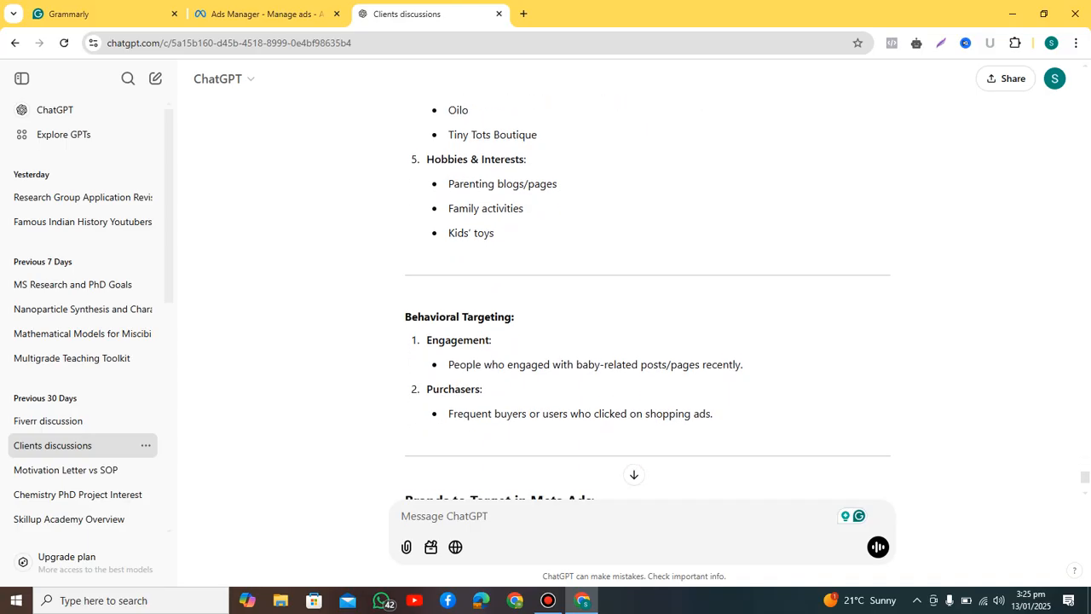
scroll(647, 298, down, 4)
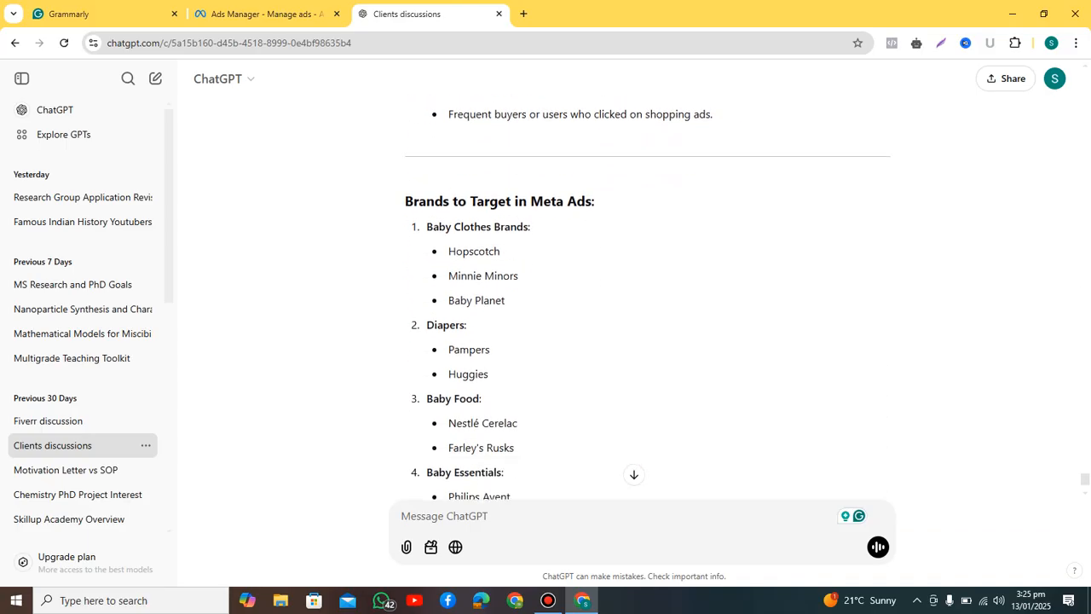
scroll(648, 298, down, 3)
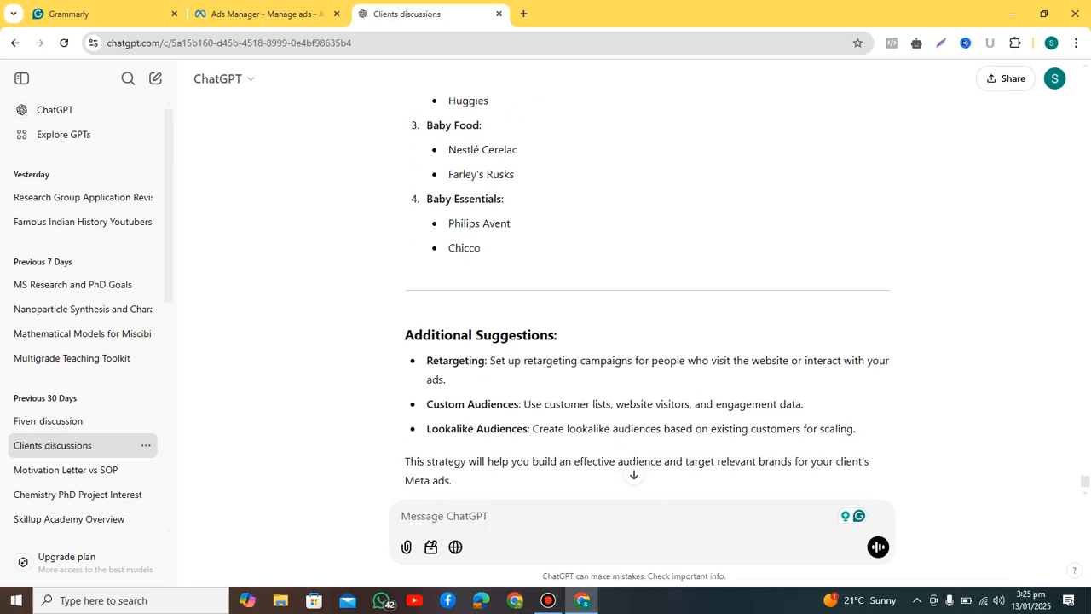
scroll(648, 298, up, 3)
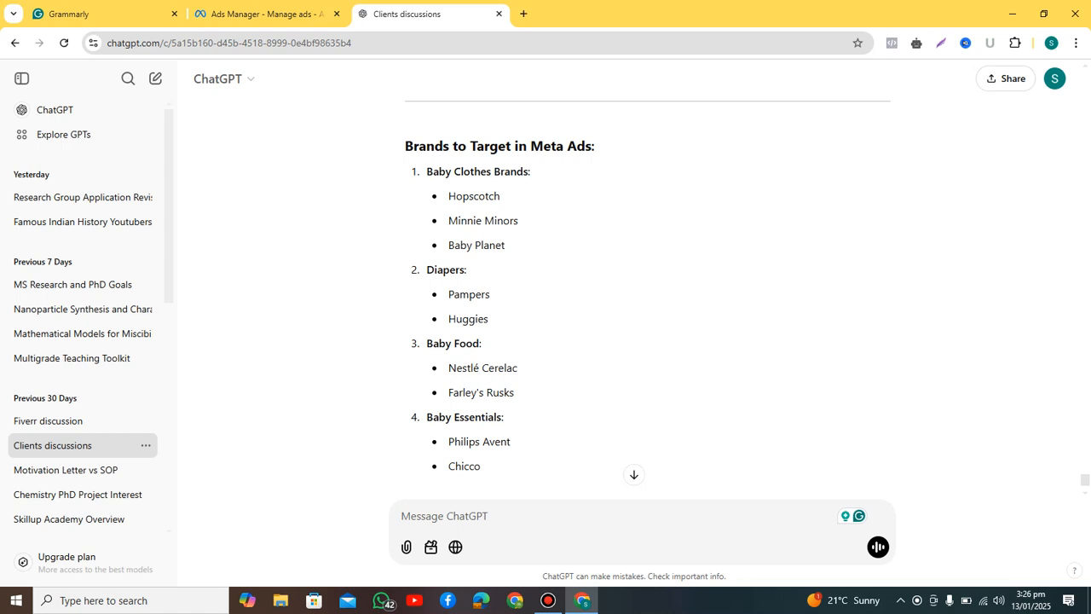
scroll(648, 289, down, 3)
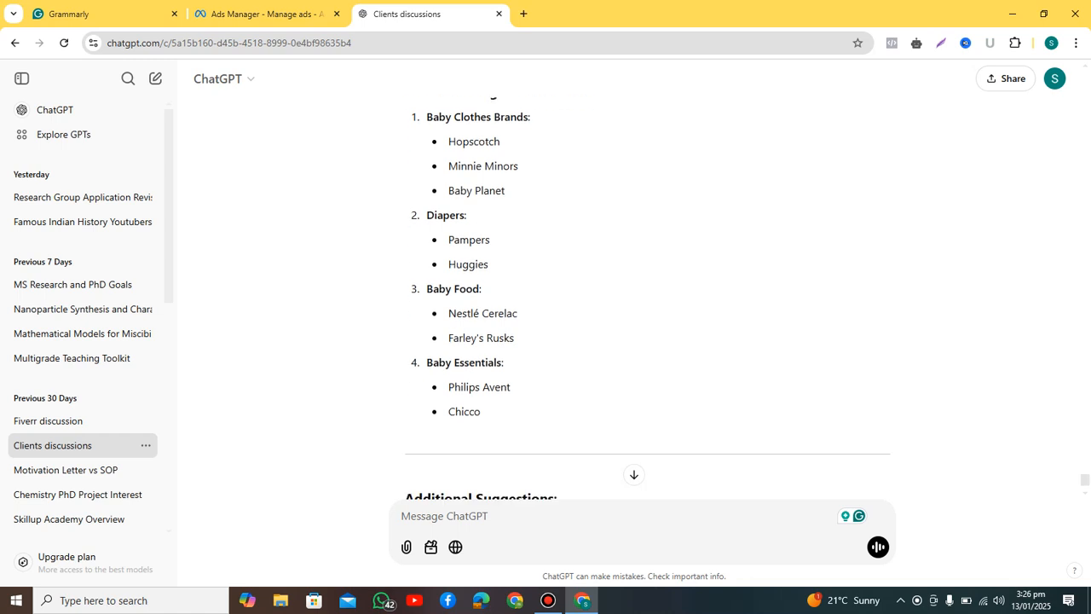
scroll(648, 290, down, 1)
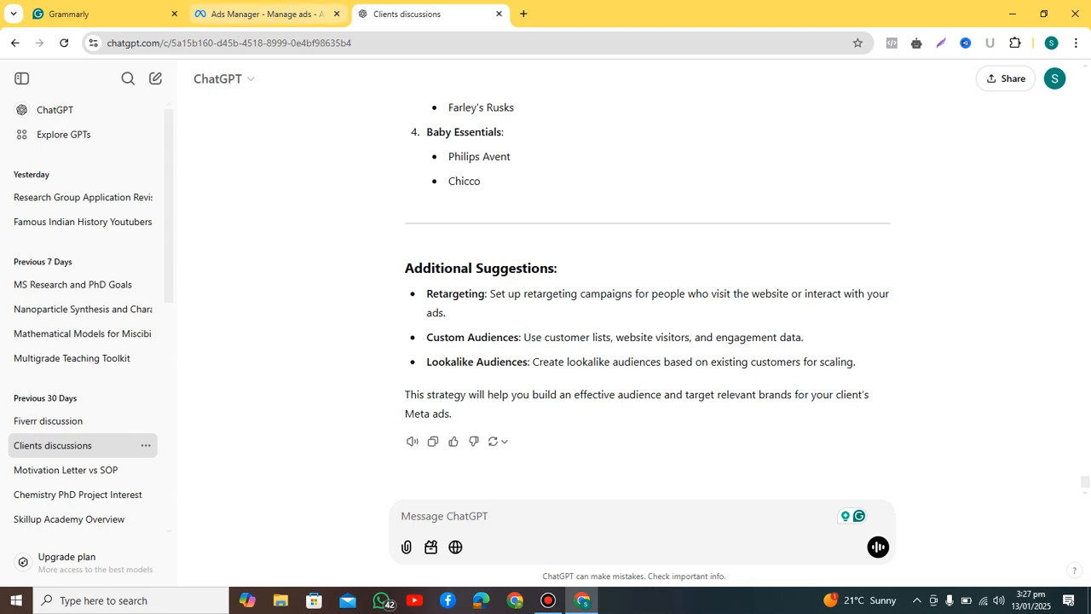
Step: Switch back to Ads Manager and review the parent demographics and interests in the Broad Audience ad set's detailed targeting
click(264, 14)
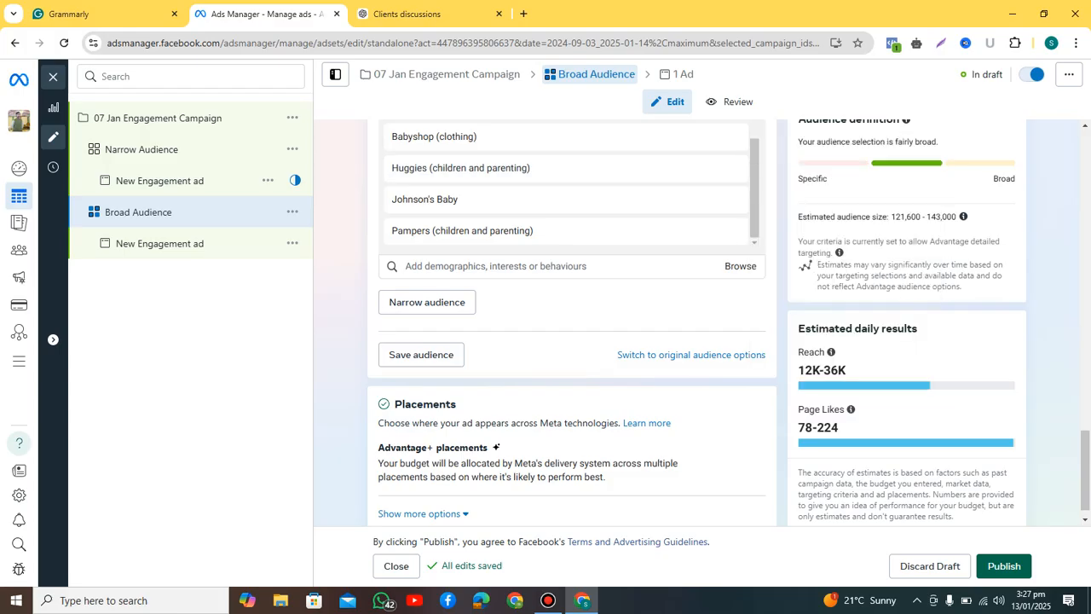
scroll(571, 323, up, 3)
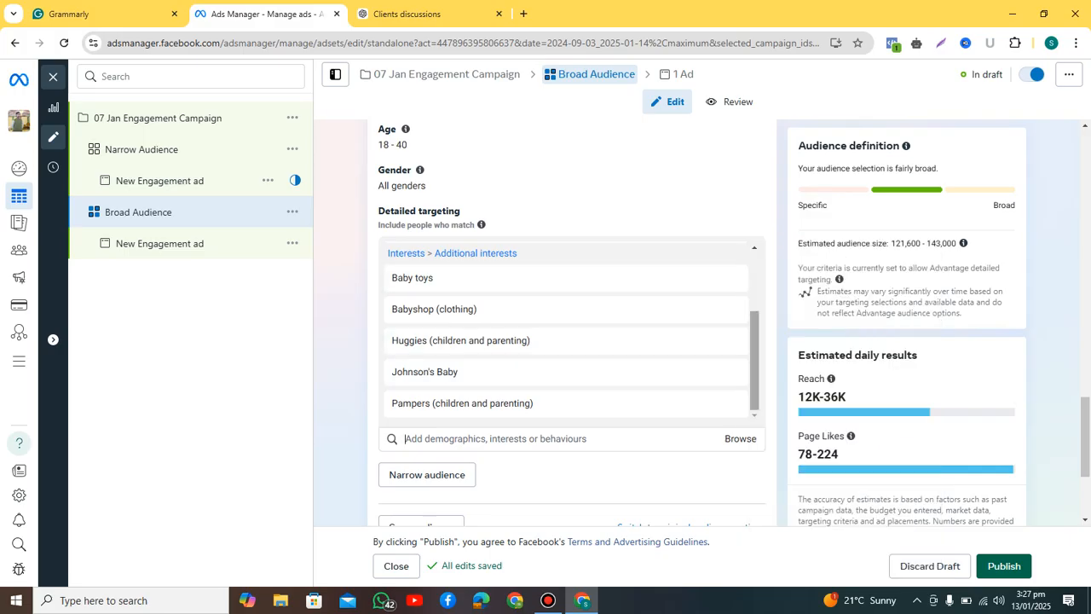
scroll(567, 332, up, 3)
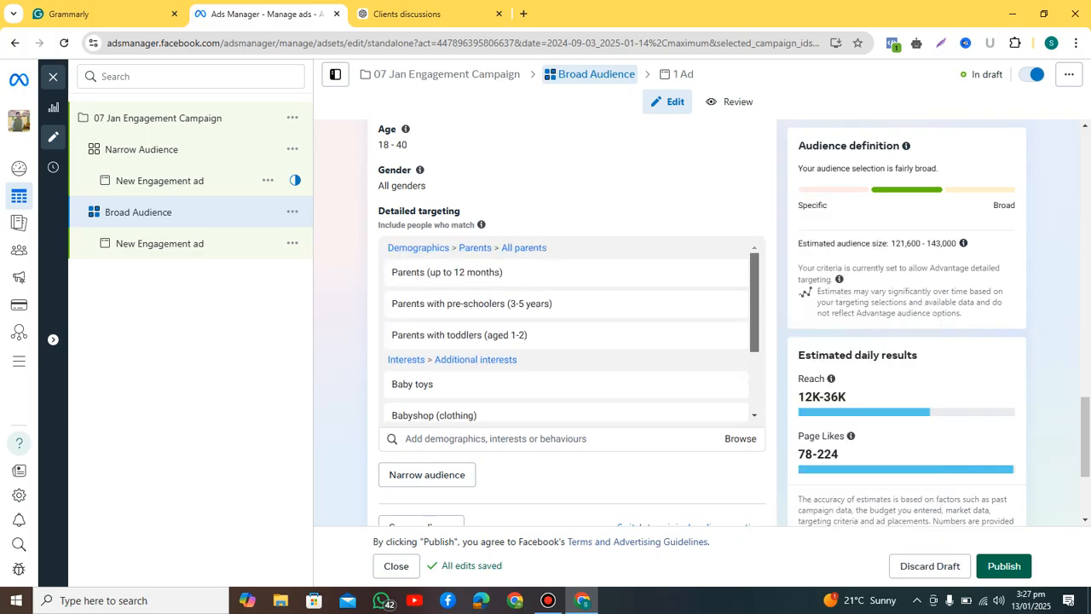
scroll(567, 332, down, 2)
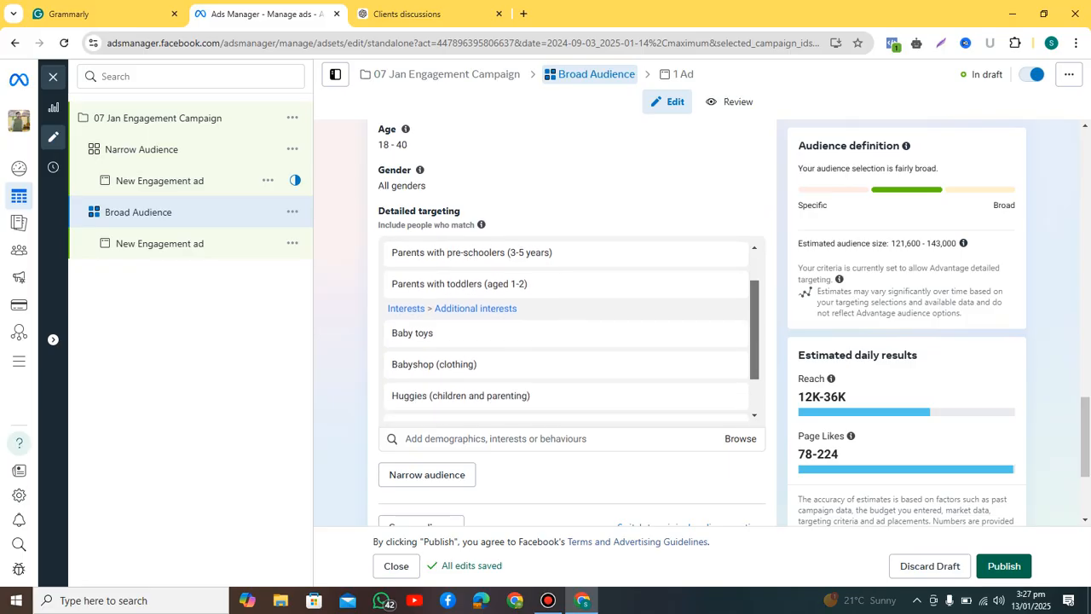
scroll(566, 332, down, 3)
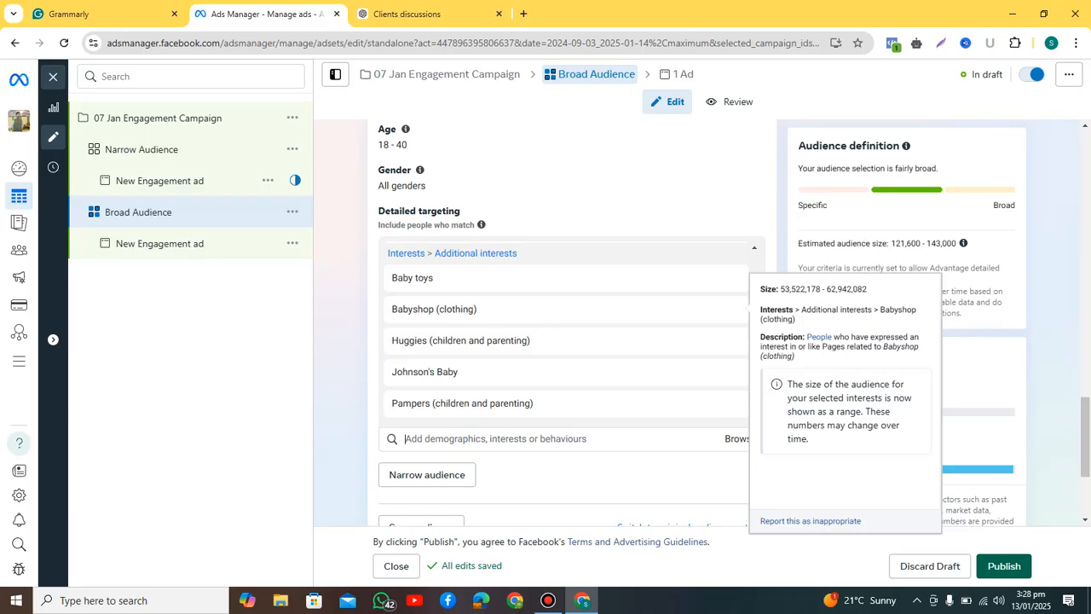
click(495, 439)
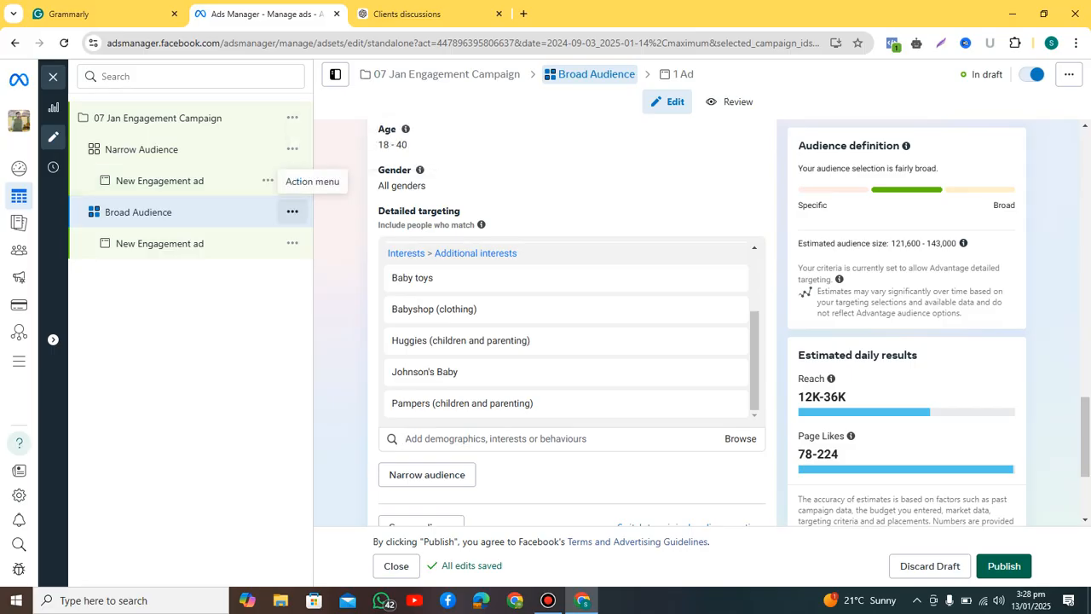
Step: Duplicate the Broad Audience ad set once within the original campaign, keeping existing reactions, comments and shares on new ads
click(293, 211)
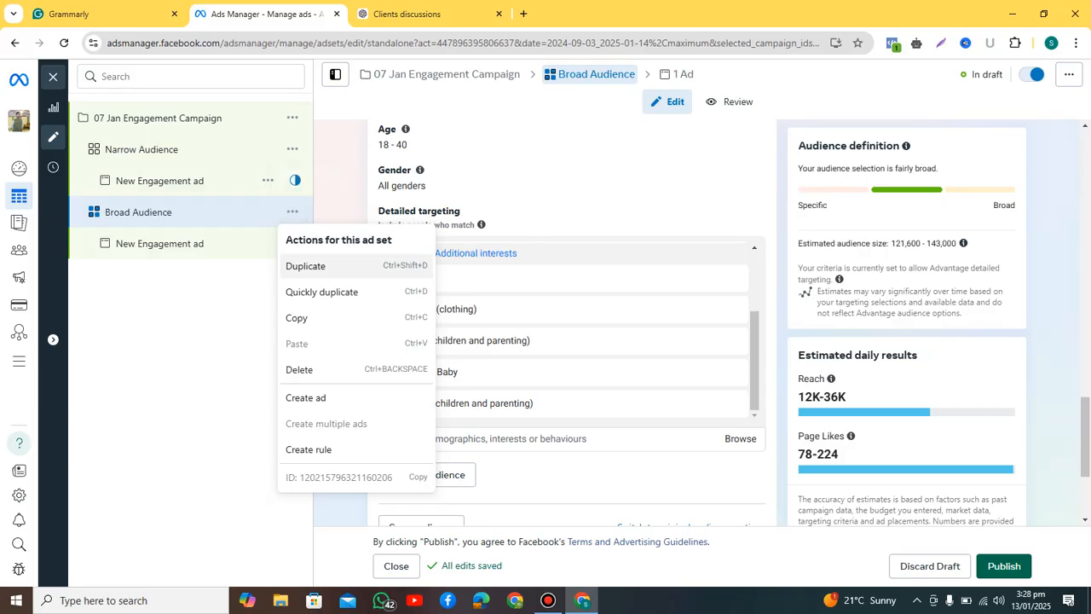
click(311, 265)
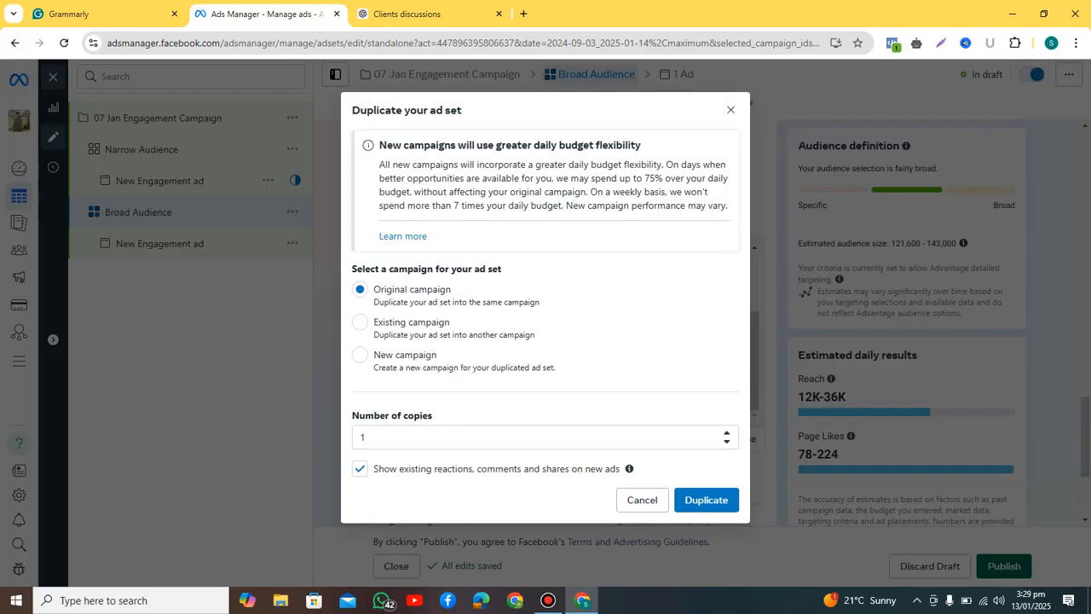
click(706, 499)
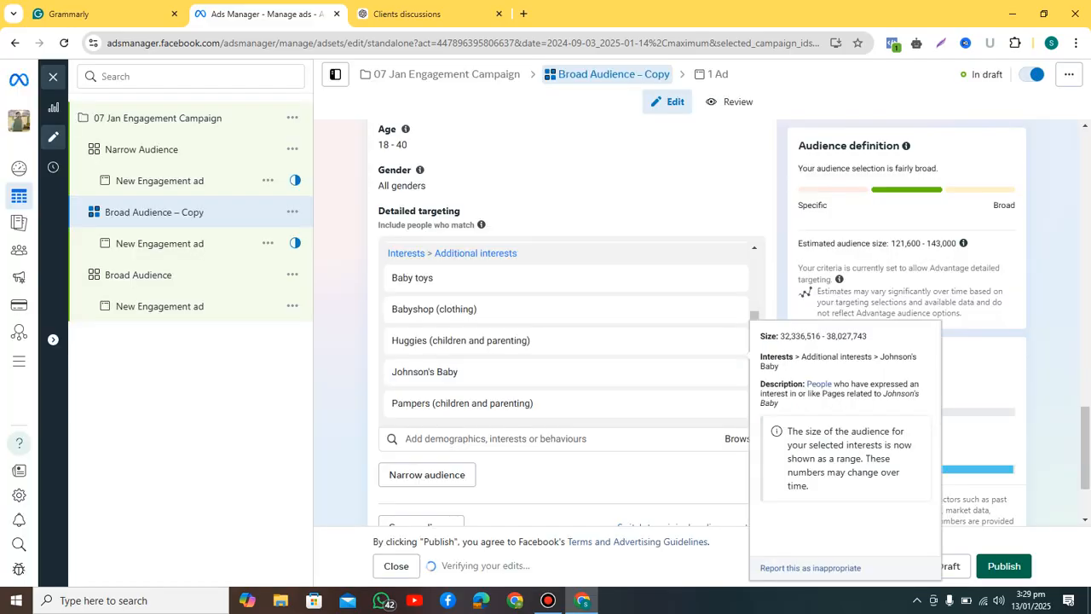
Step: Switch to the Grammarly class notes and add "Open Broad" as a new line below Broad
click(94, 13)
key(Return)
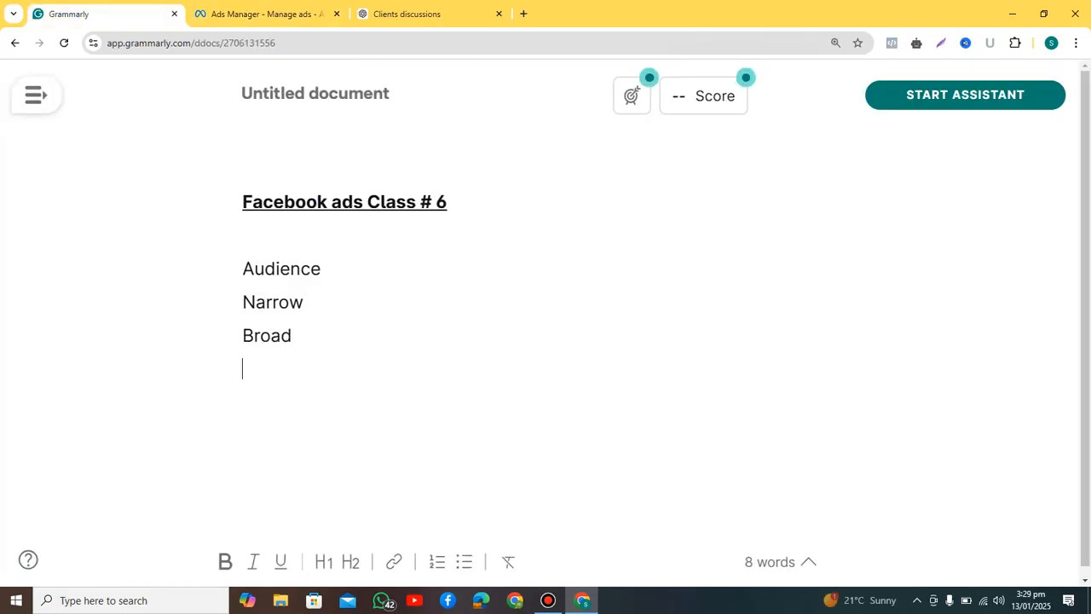
text(Open )
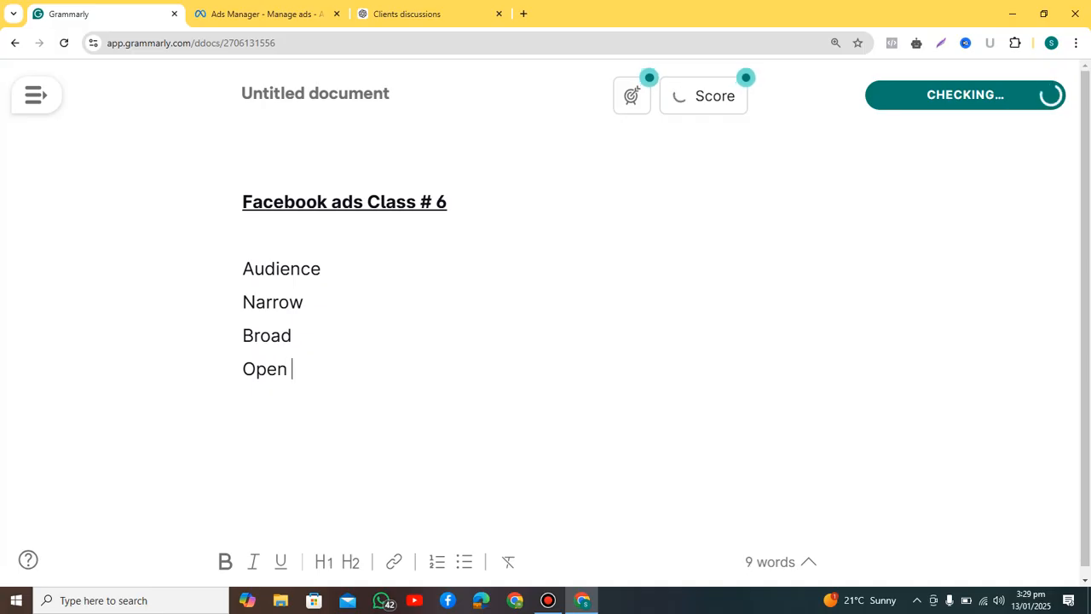
text(Broad)
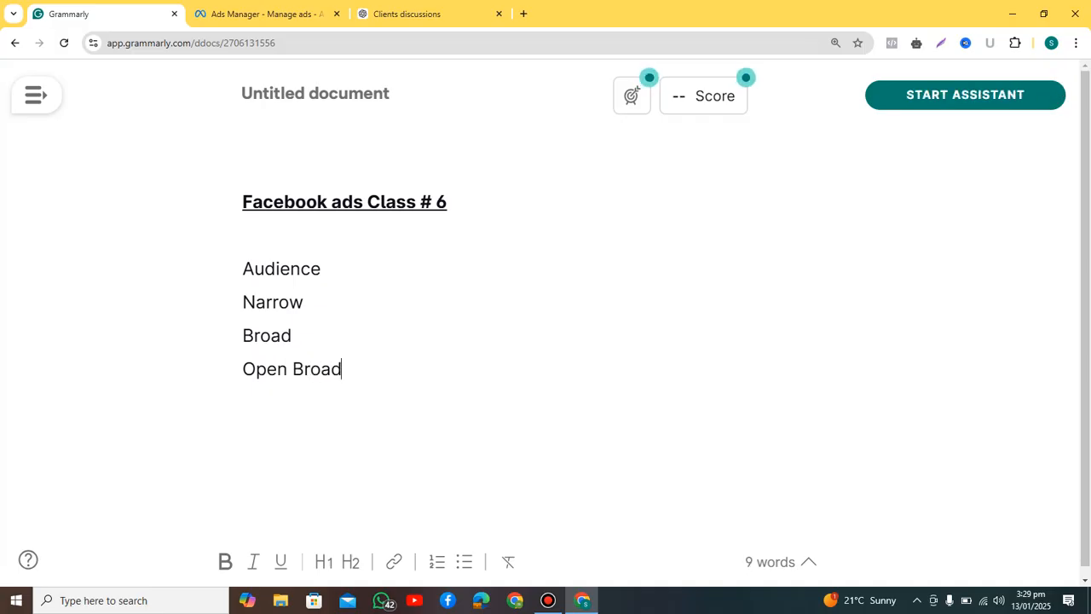
Step: Switch back to Ads Manager and rename the copied Broad Audience ad set as "Open Broad Audience"
click(264, 13)
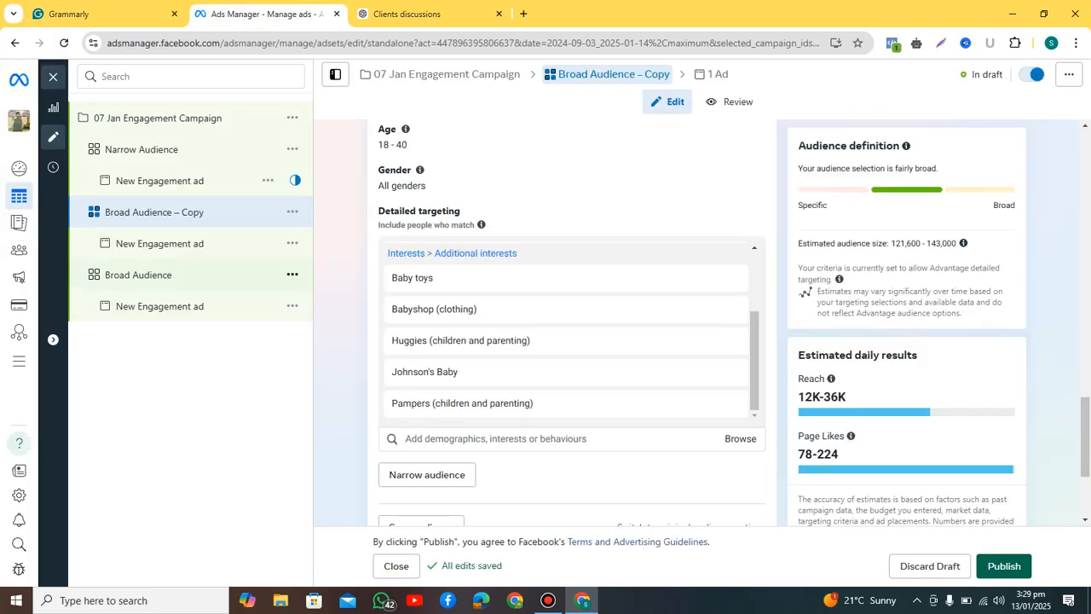
click(213, 274)
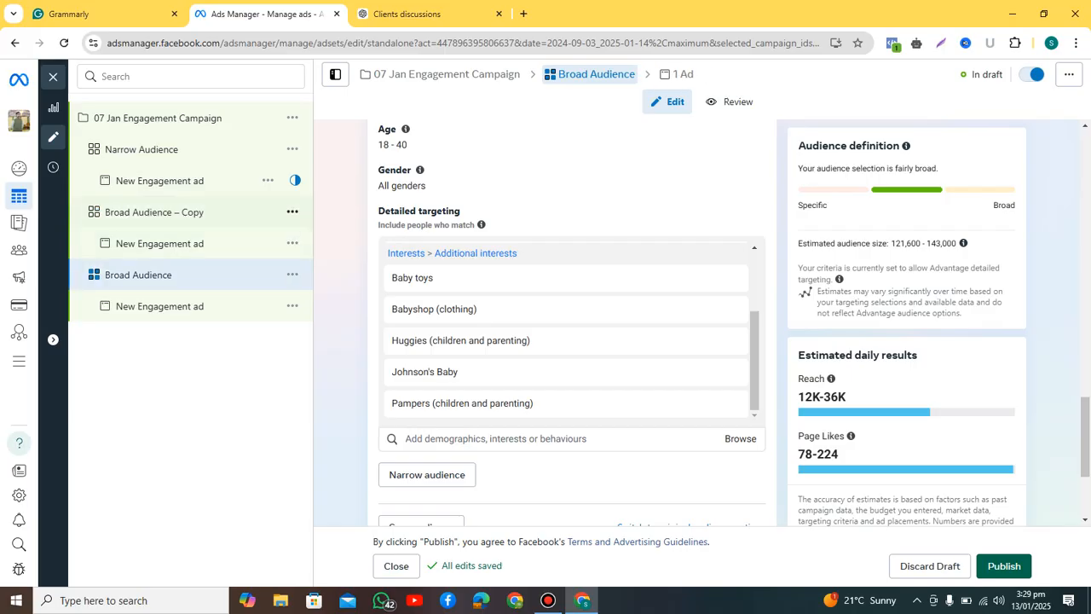
click(181, 213)
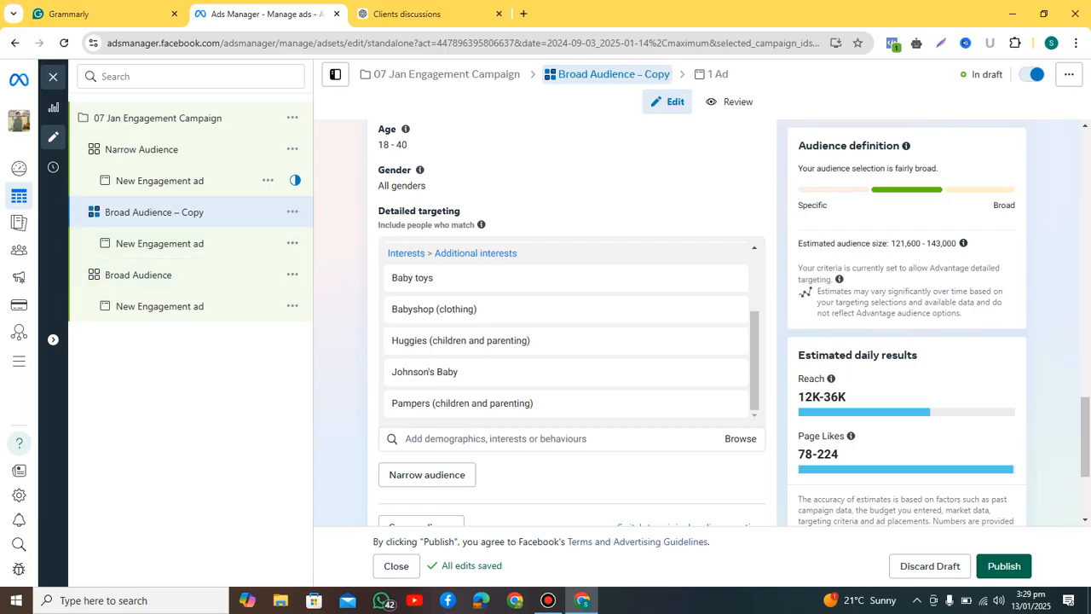
drag(1085, 437, 1085, 171)
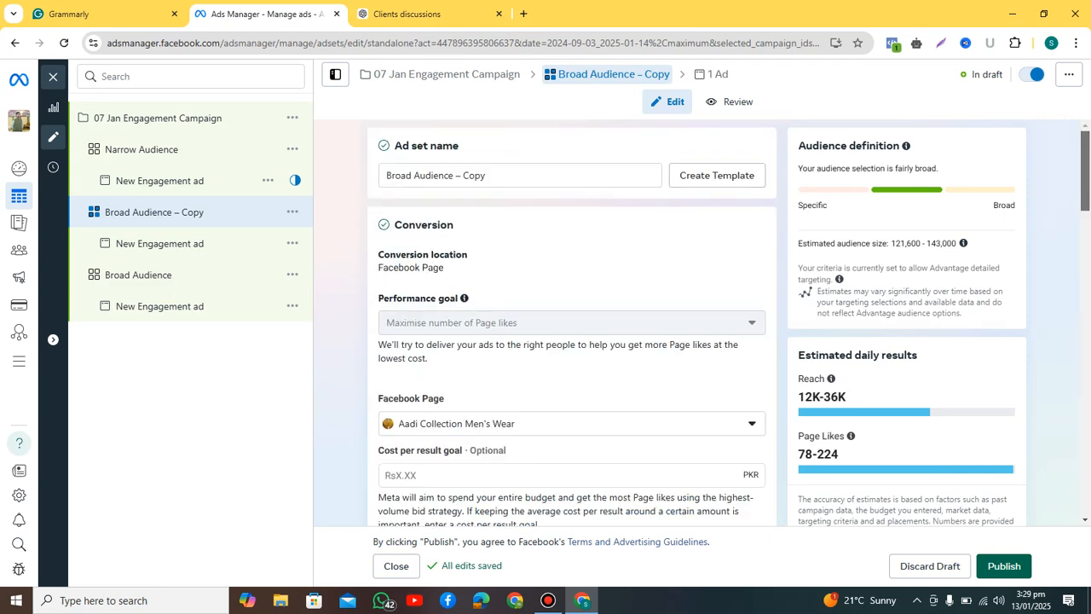
click(648, 175)
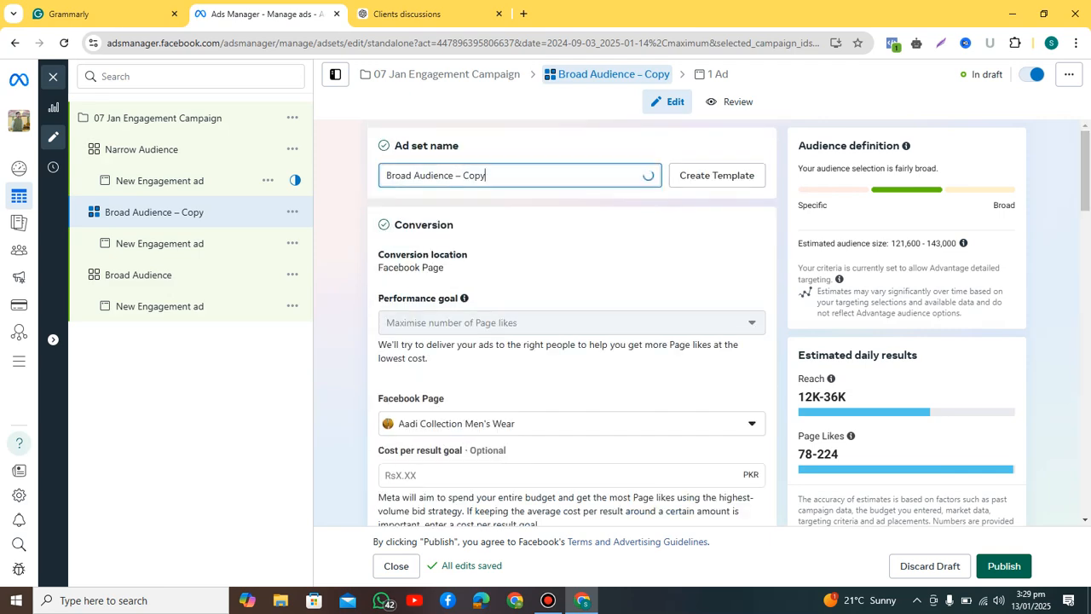
key(ctrl+shift+Left)
key(ctrl+shift+Left)
key(BackSpace)
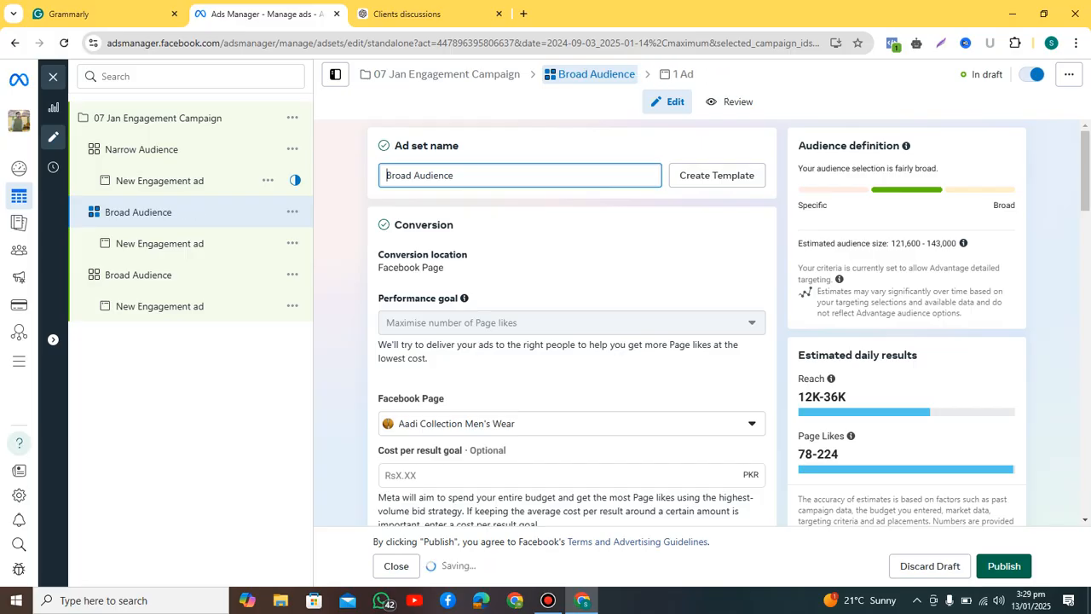
key(Home)
text(Open)
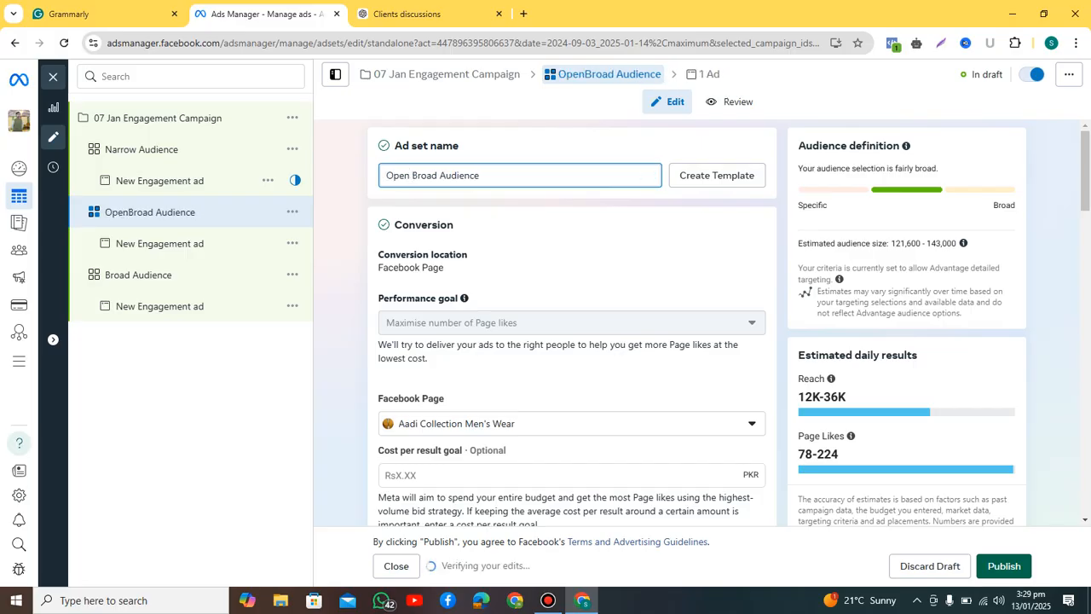
Step: Remove the three parent demographics (up to 12 months, pre-schoolers, toddlers) from the Open Broad Audience ad set's detailed targeting
scroll(571, 324, down, 10)
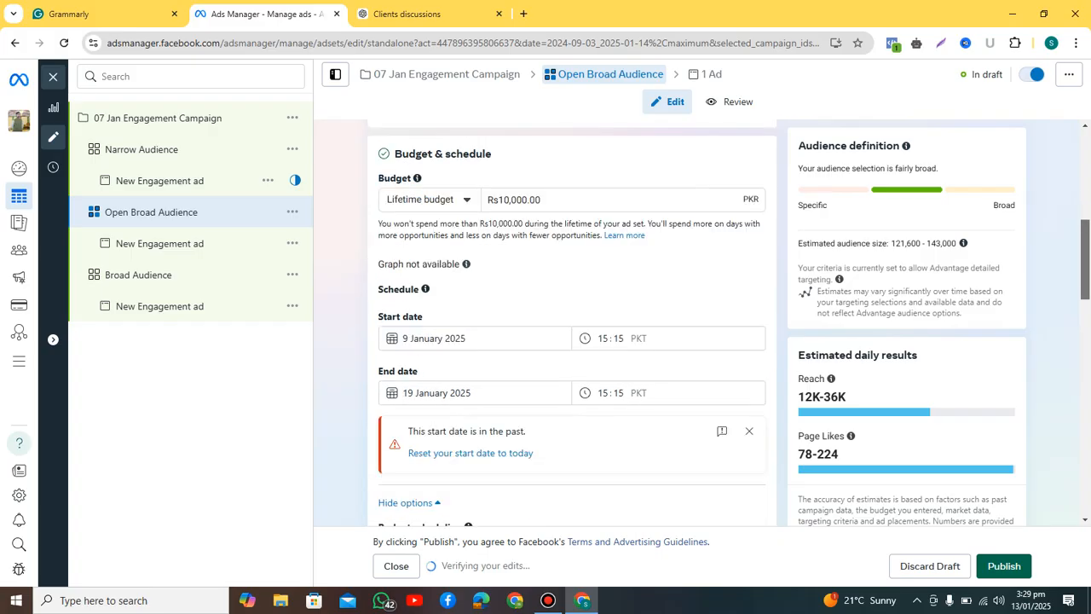
scroll(571, 324, down, 3)
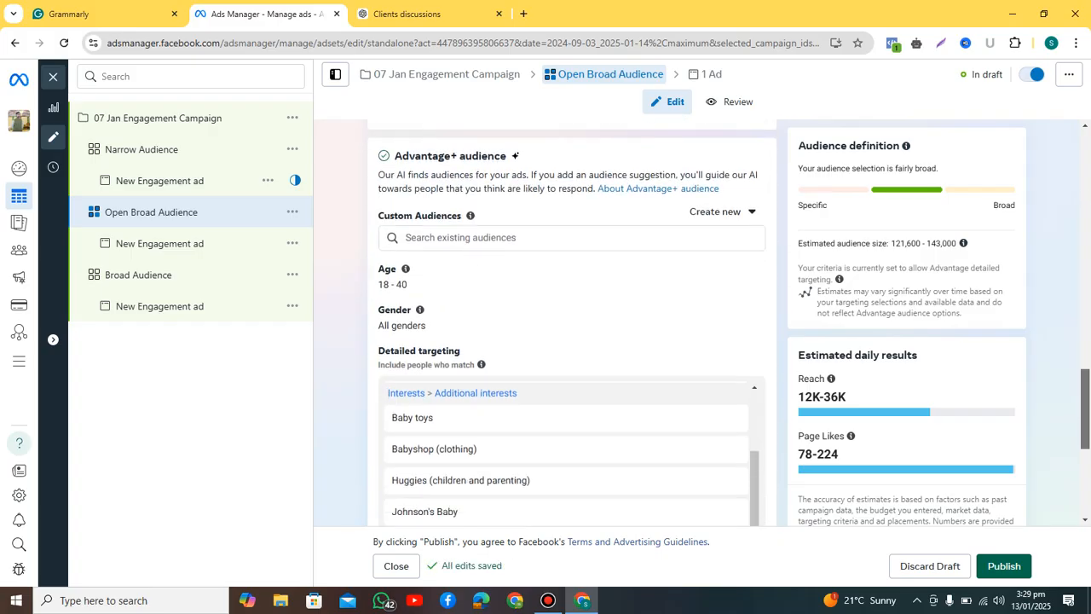
scroll(571, 324, up, 1)
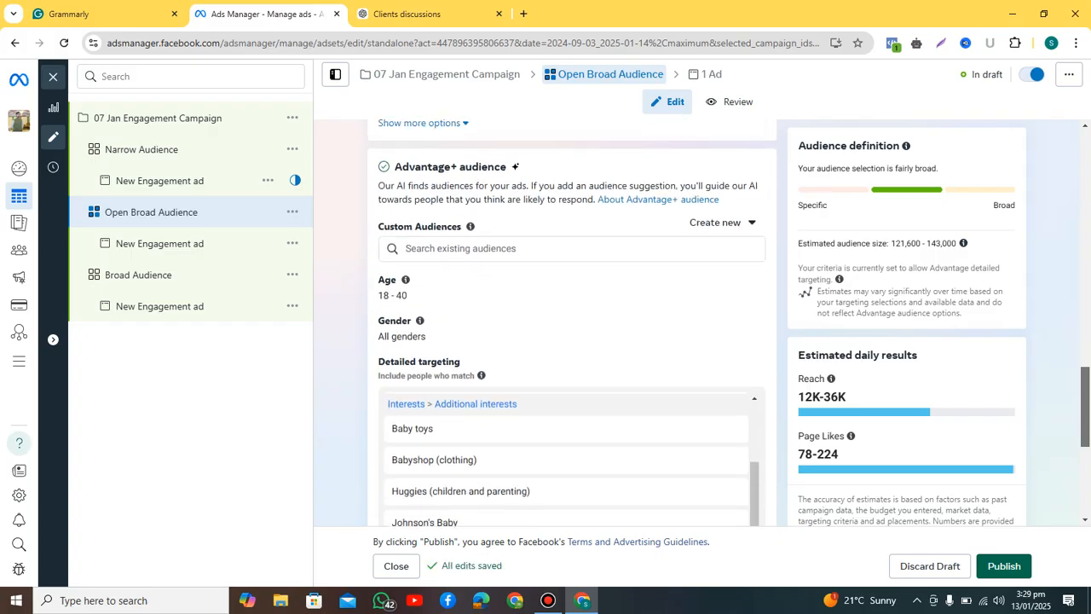
scroll(566, 460, down, 3)
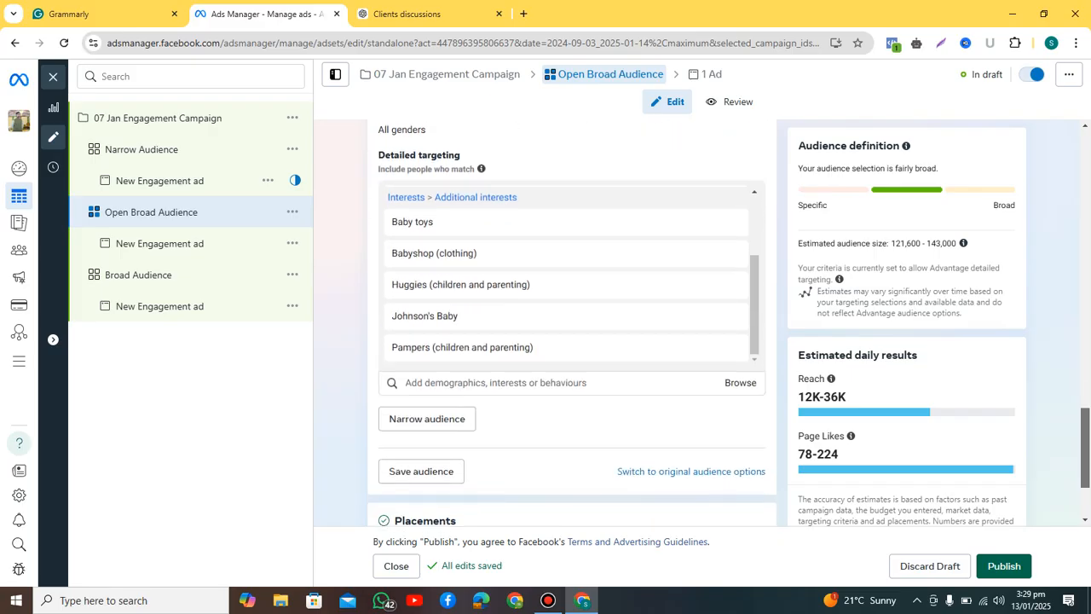
scroll(571, 324, up, 1)
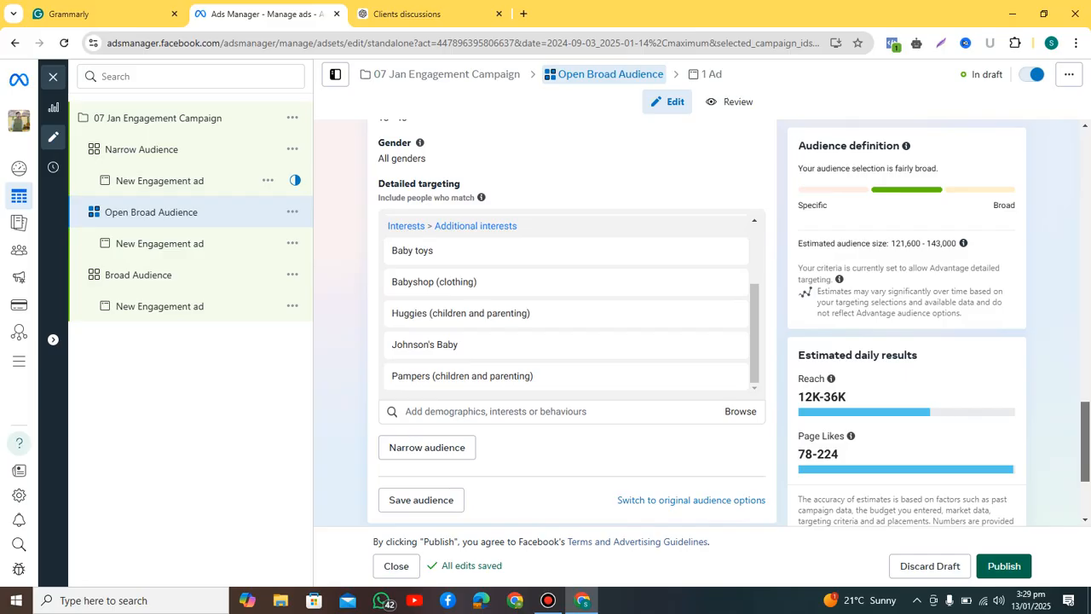
scroll(571, 324, up, 1)
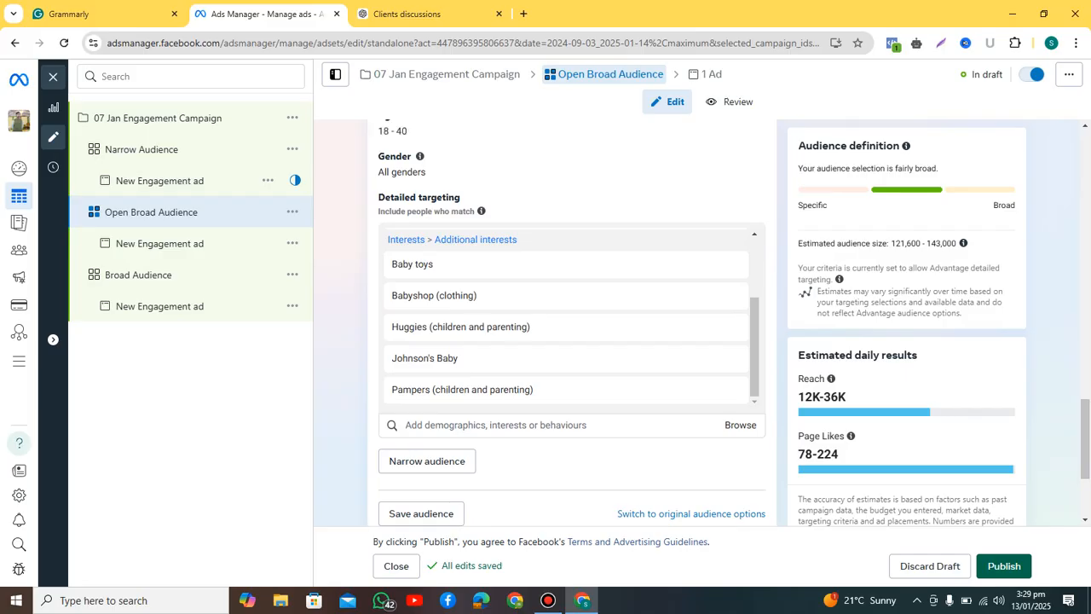
scroll(725, 247, up, 3)
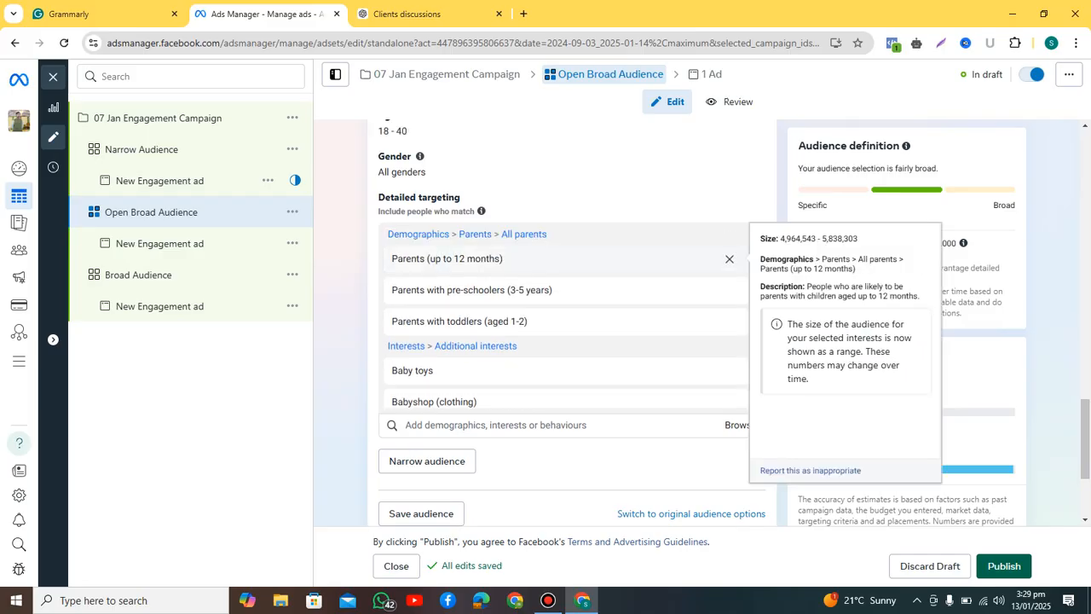
click(729, 258)
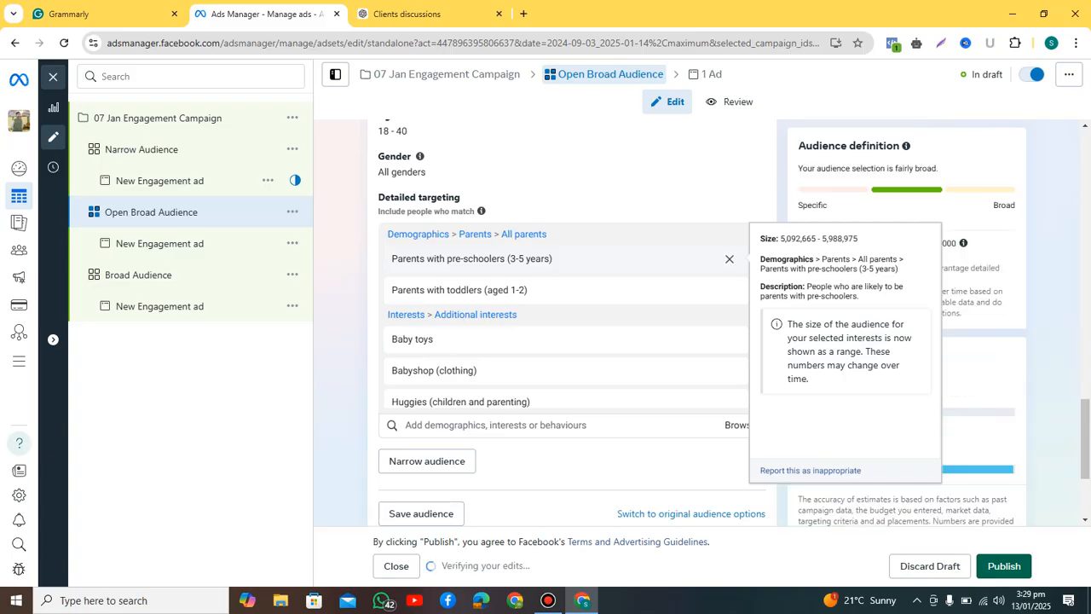
click(728, 258)
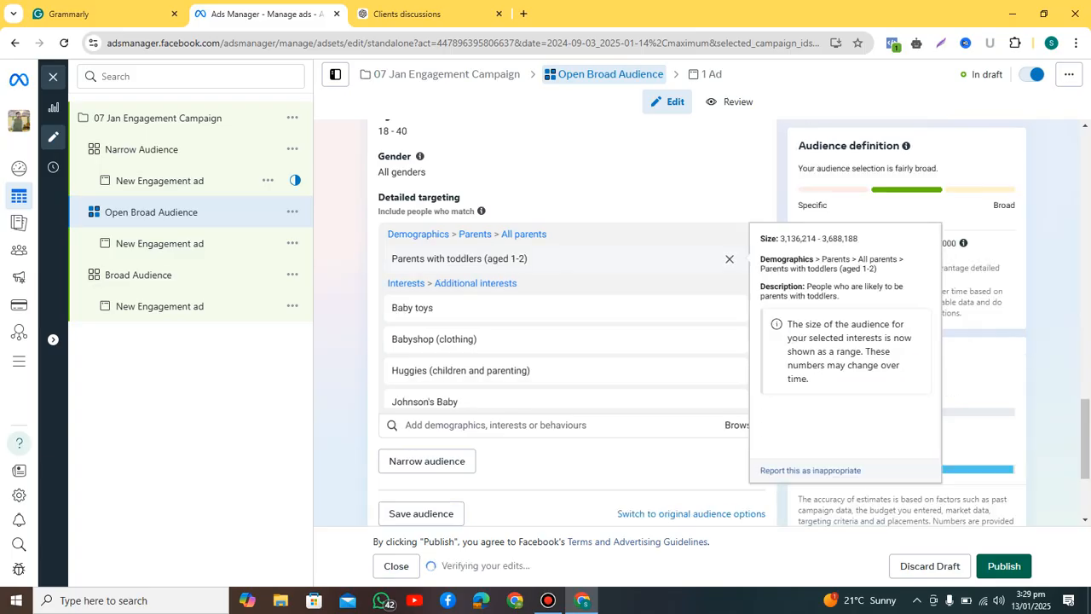
click(729, 258)
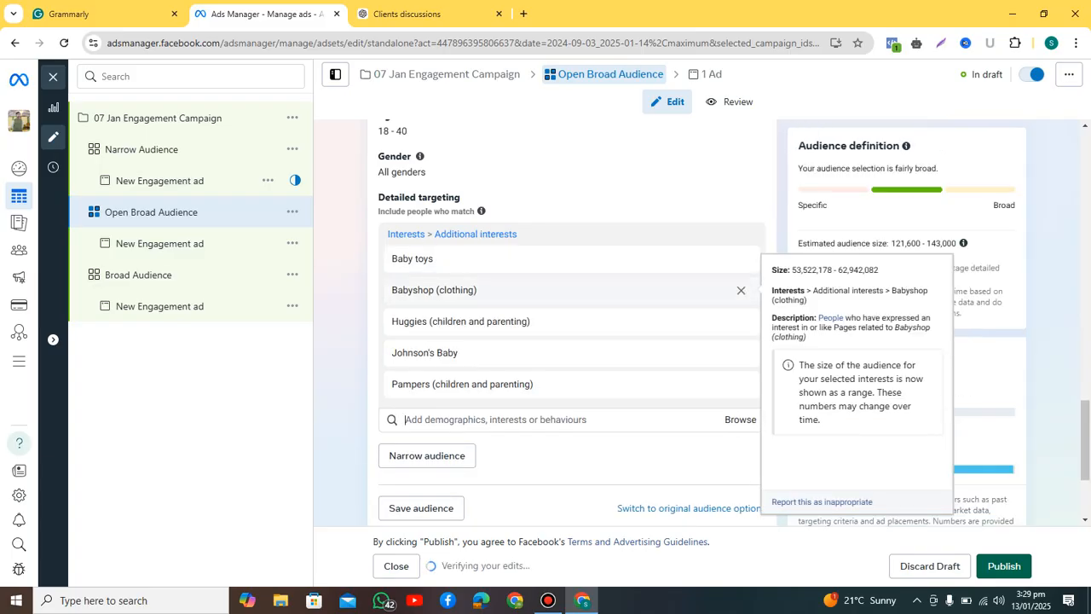
Step: Remove the Babyshop, Baby toys, Johnson's Baby, Huggies and Pampers interests from the ad set's detailed targeting
click(777, 290)
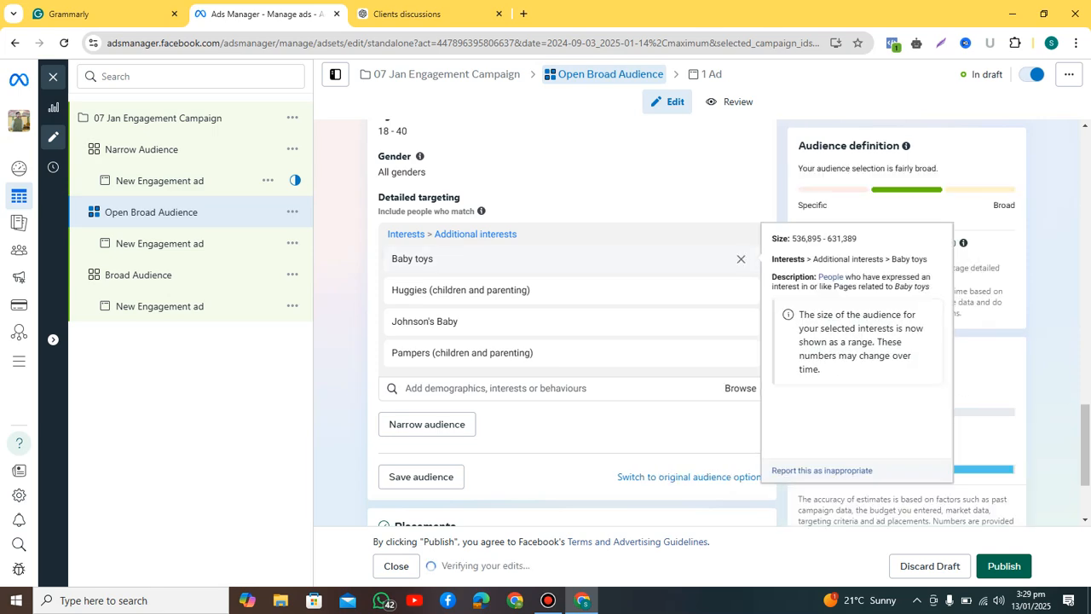
click(740, 258)
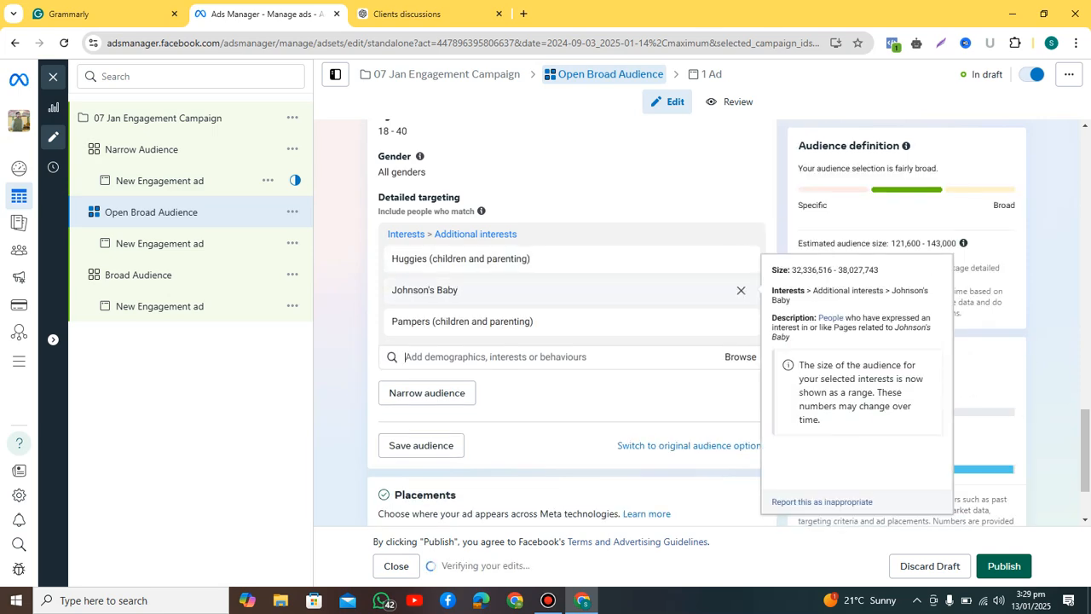
click(741, 290)
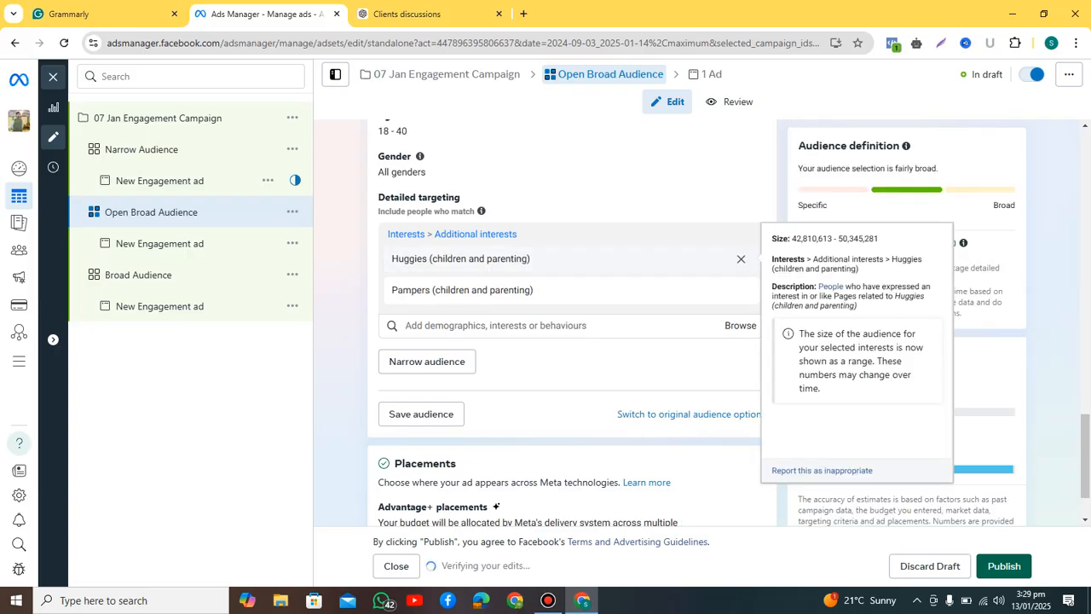
click(741, 258)
click(740, 258)
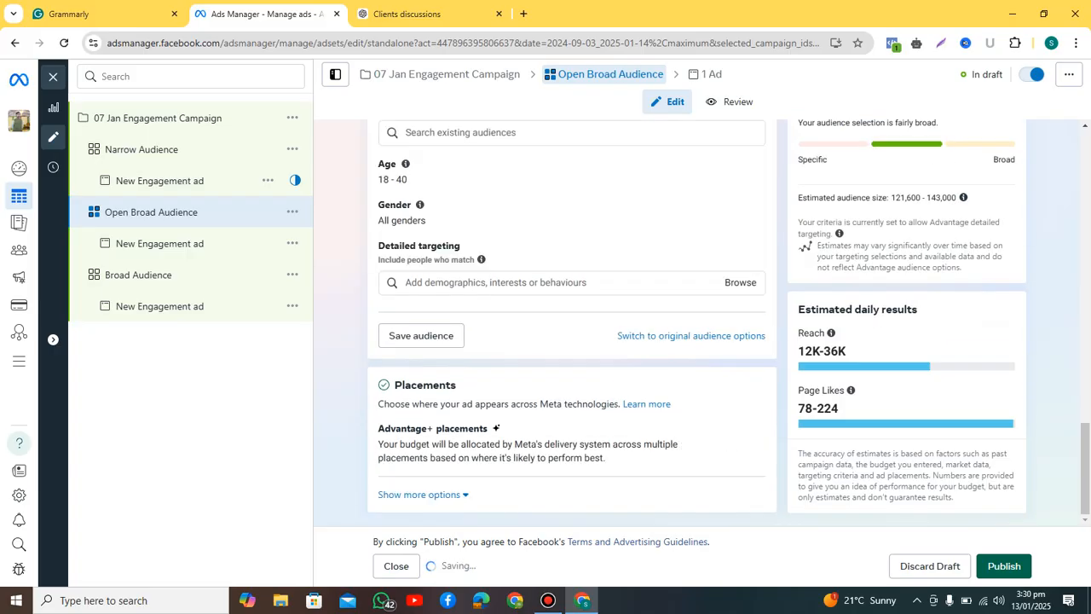
Step: Review the location, age, gender and detailed targeting settings of the Open Broad Audience ad set
scroll(571, 324, up, 3)
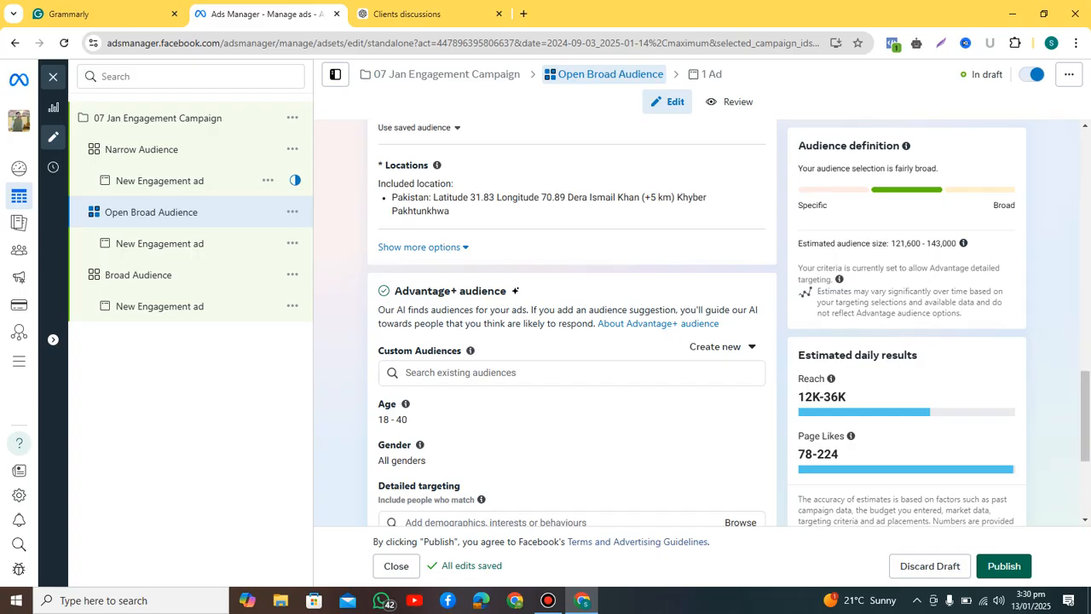
scroll(571, 341, down, 2)
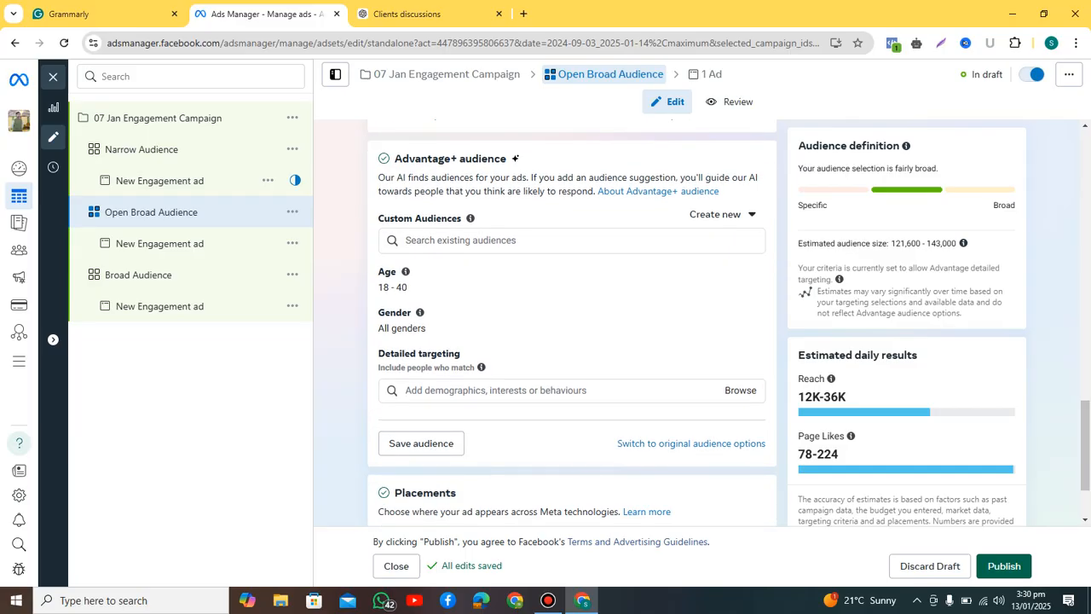
click(528, 390)
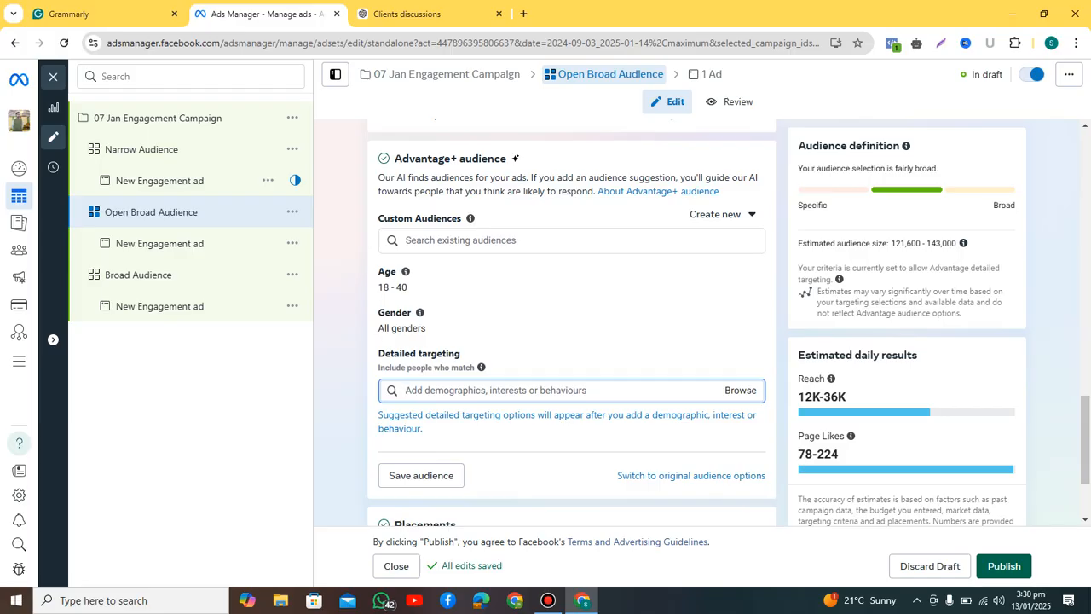
drag(1084, 439, 1085, 428)
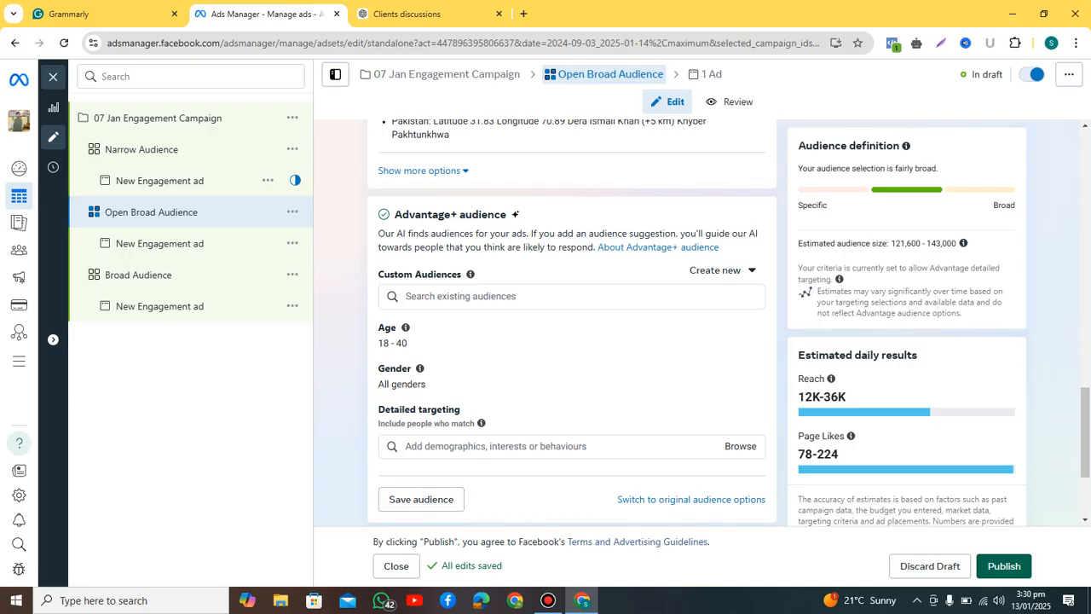
Step: Switch to the Grammarly notes and add the line "Creative (Image, Video) Next Level" after a blank line below Open Broad
click(102, 14)
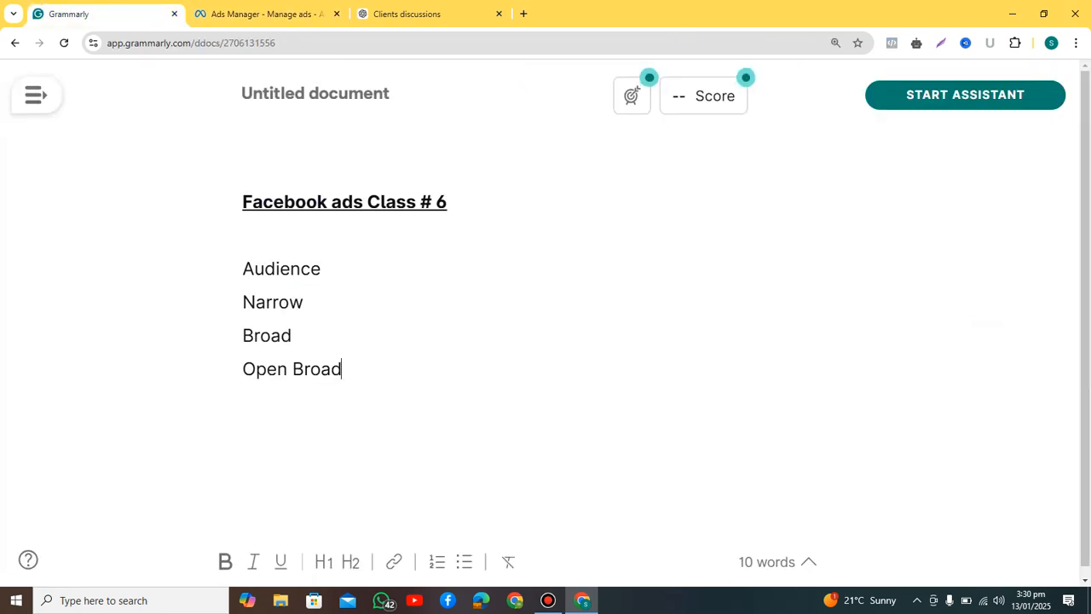
key(Return)
key(Return)
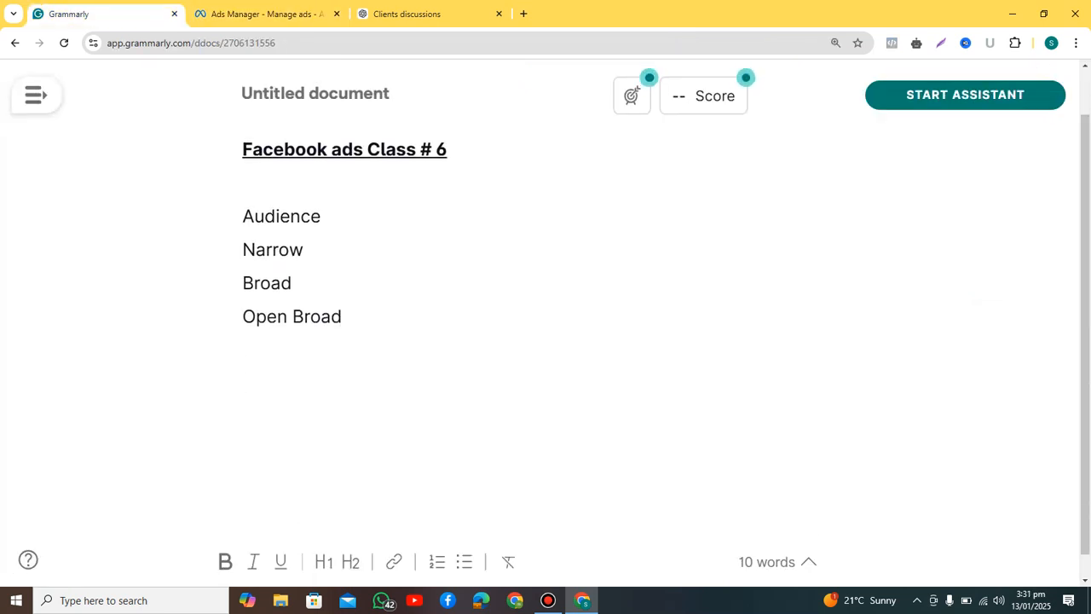
text(Creative)
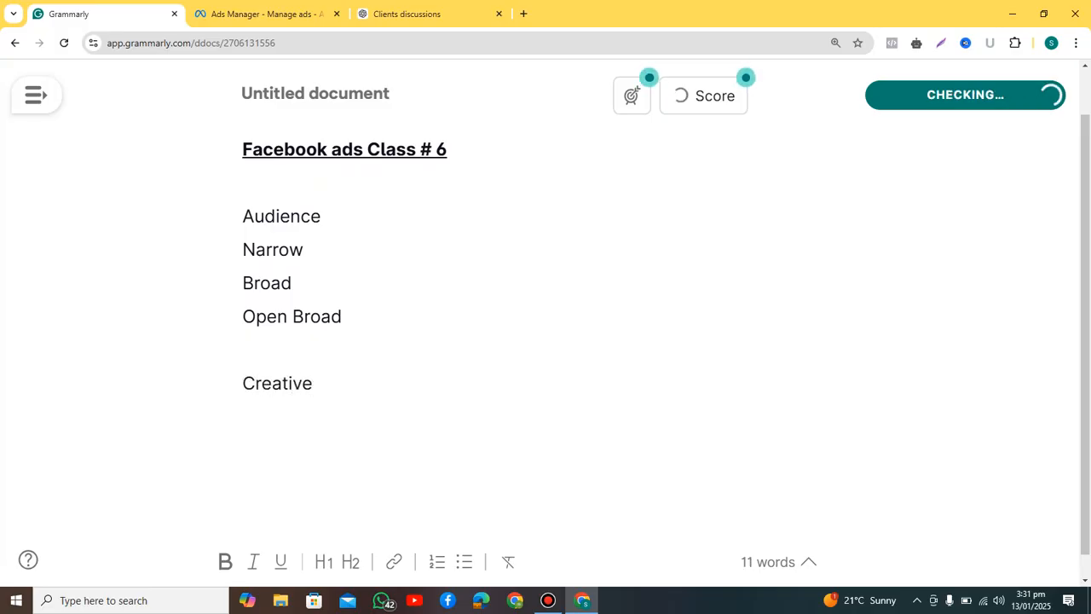
text( (Image)
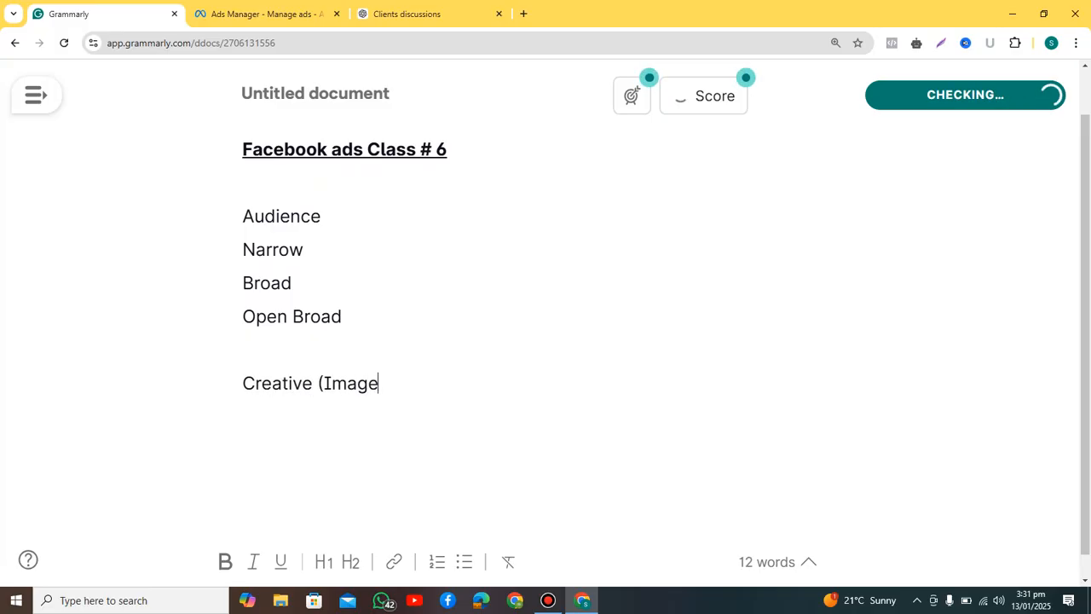
text(, Video))
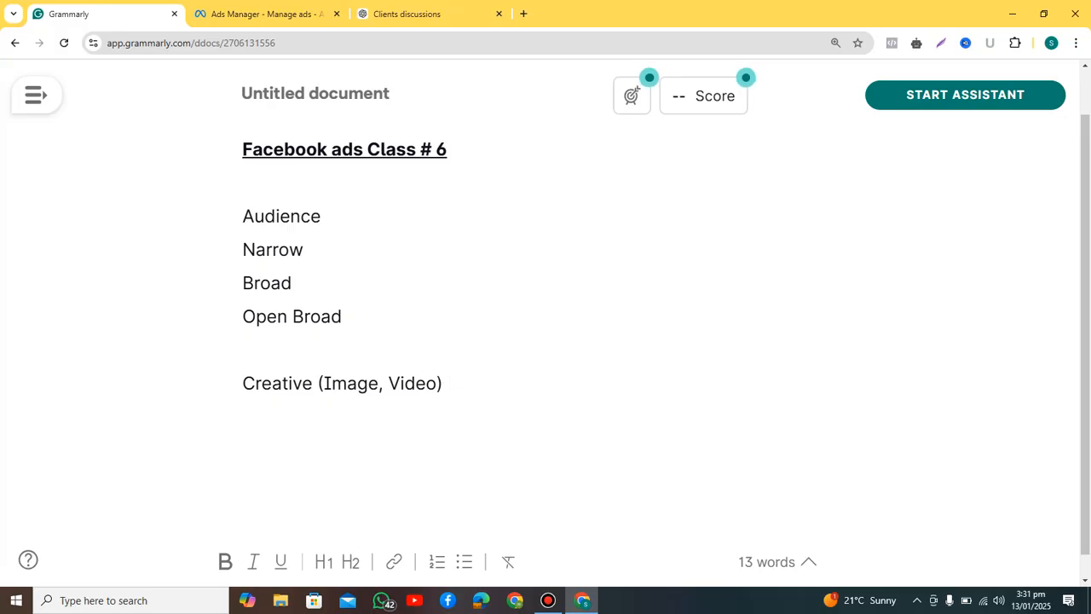
text(Next Level)
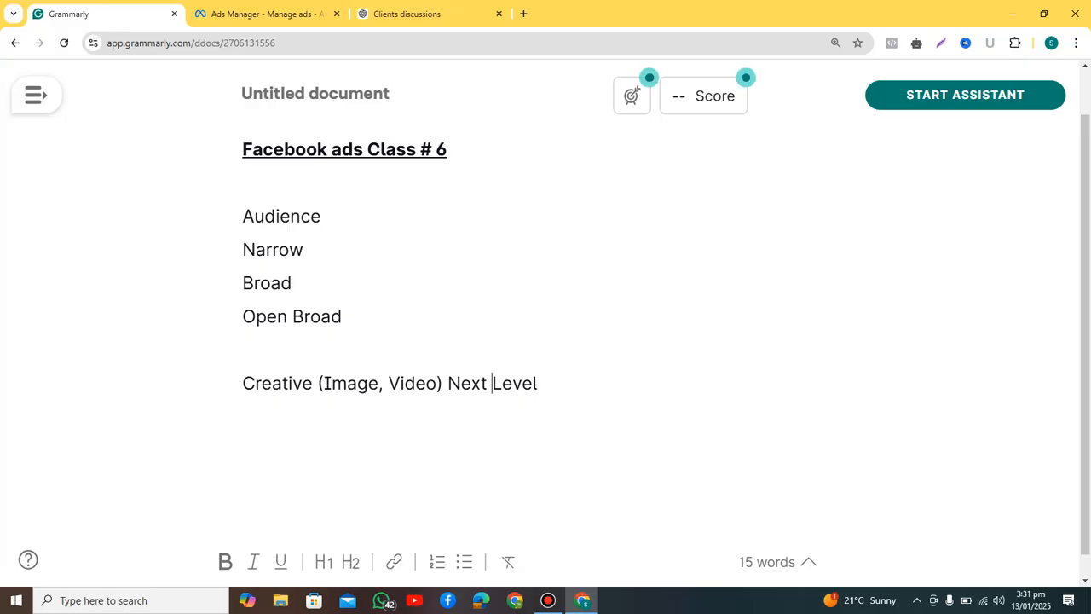
Step: Insert "& Ad Copy =" between "(Image, Video)" and "Next Level" in the Creative line
key(ctrl+Left)
key(ctrl+Left)
key(ctrl+Left)
key(ctrl+Left)
key(ctrl+Left)
key(ctrl+Right)
key(ctrl+Right)
key(ctrl+Right)
text(& Ad C)
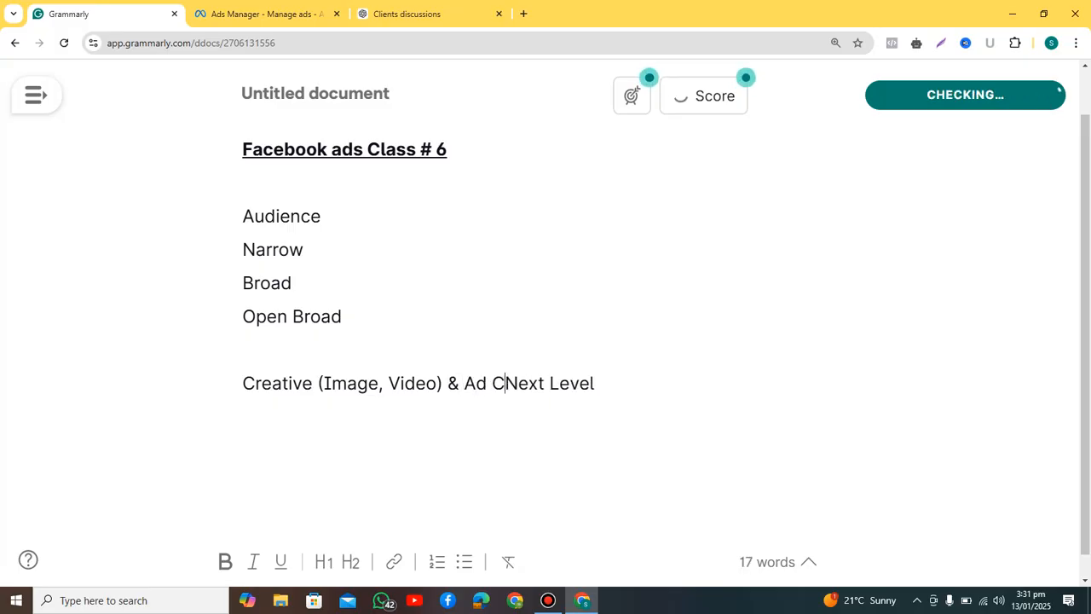
text(O)
key(BackSpace)
text(opy )
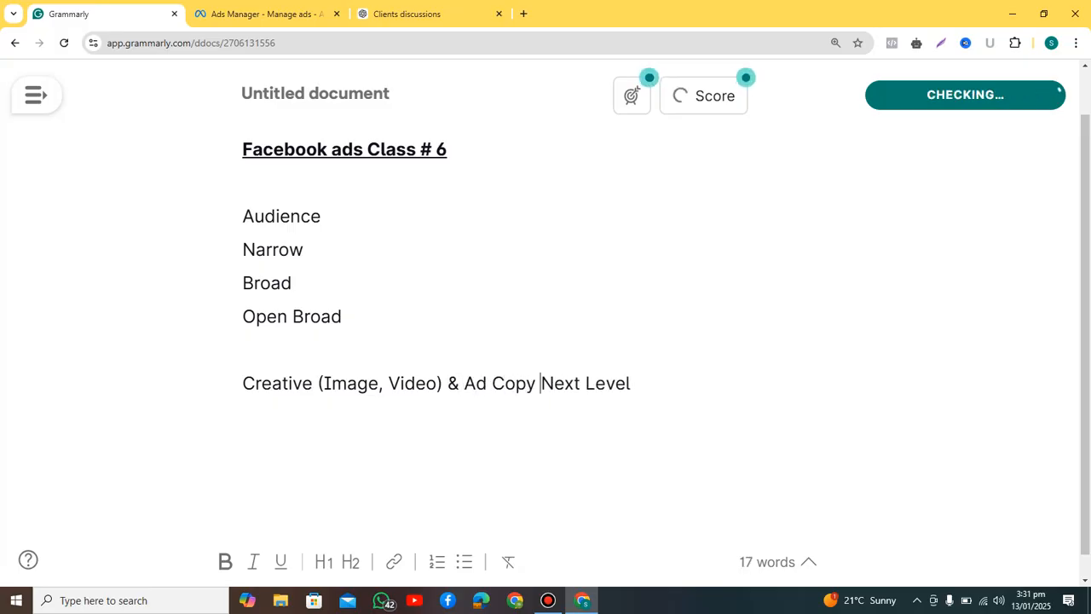
text(=)
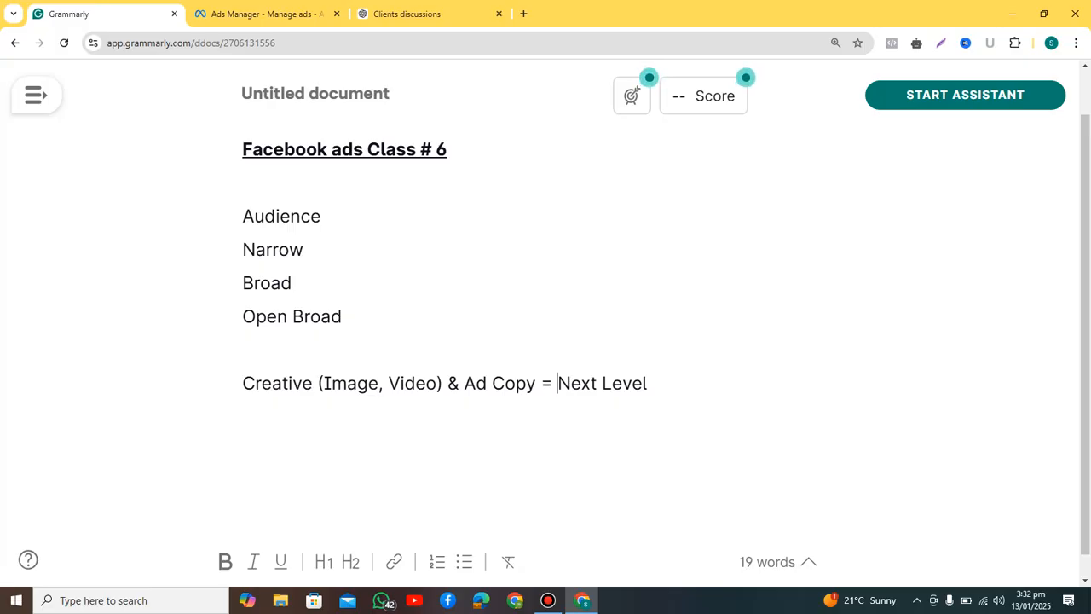
Step: Below a blank line after the Creative line, add the lines "Copywriting" and "Content Writing"
key(ctrl+Right)
key(ctrl+Right)
key(Return)
text(Co)
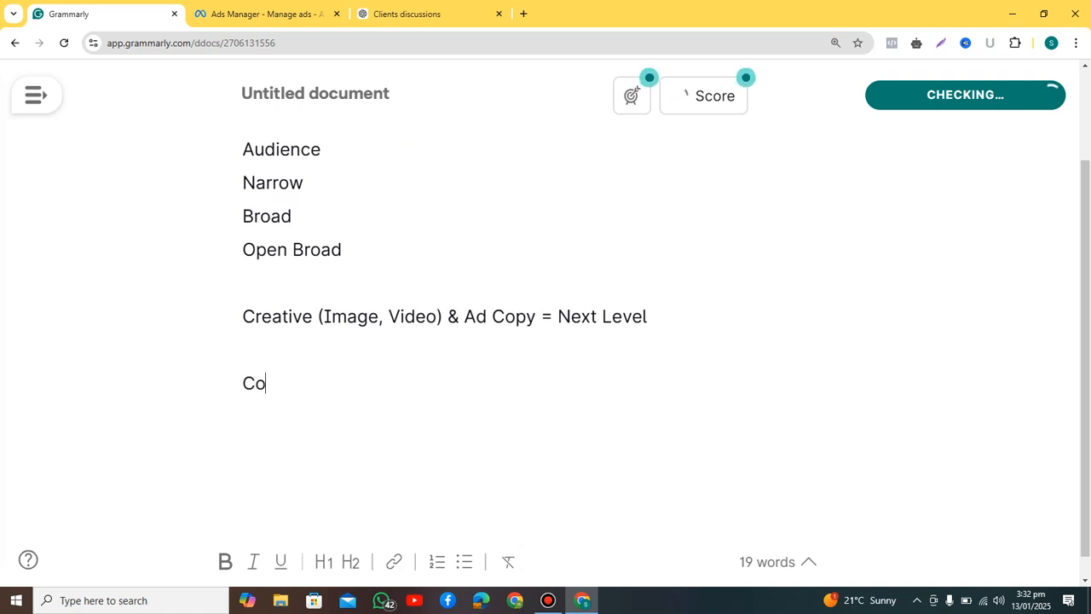
text(pywriting)
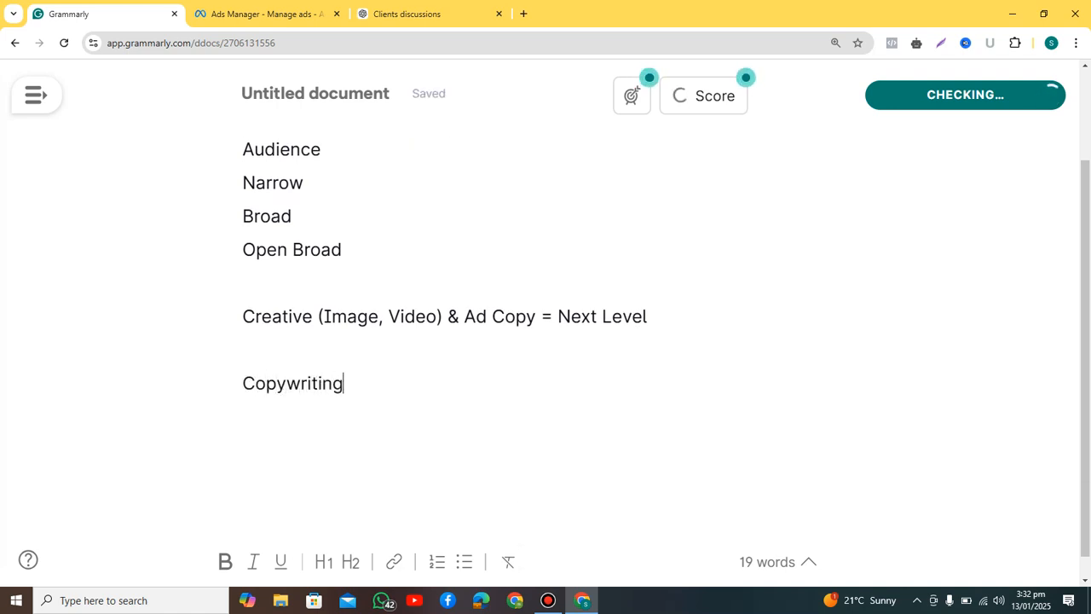
key(Return)
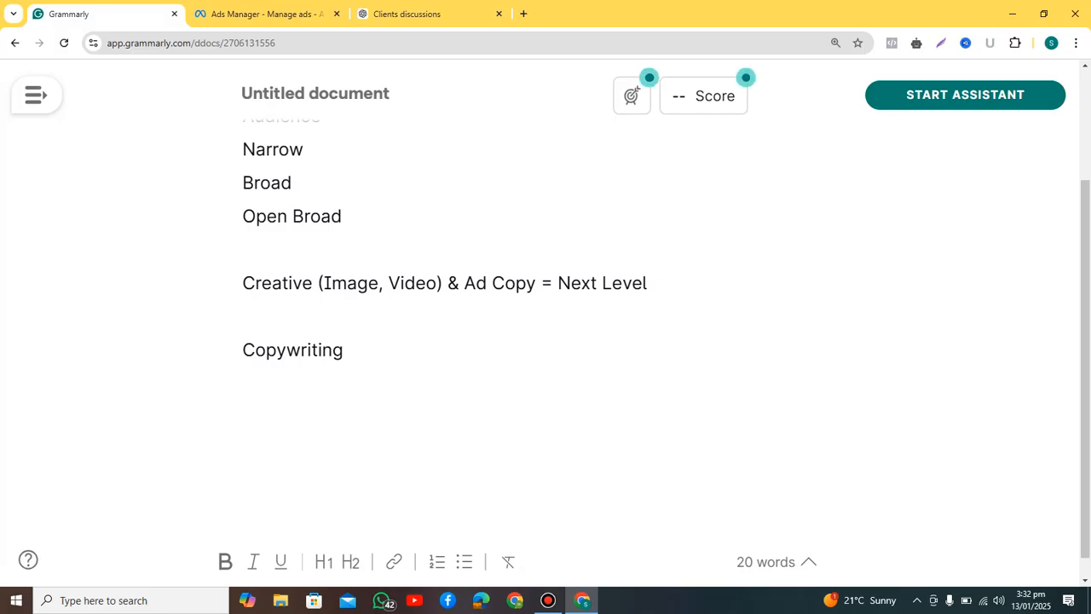
text(Content )
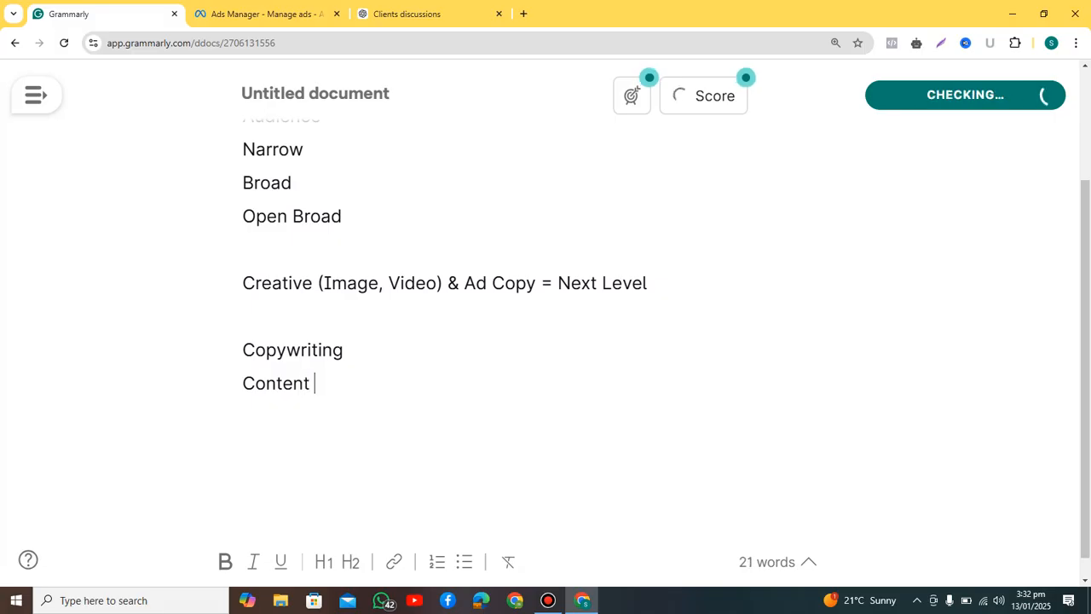
text(Writing)
key(Return)
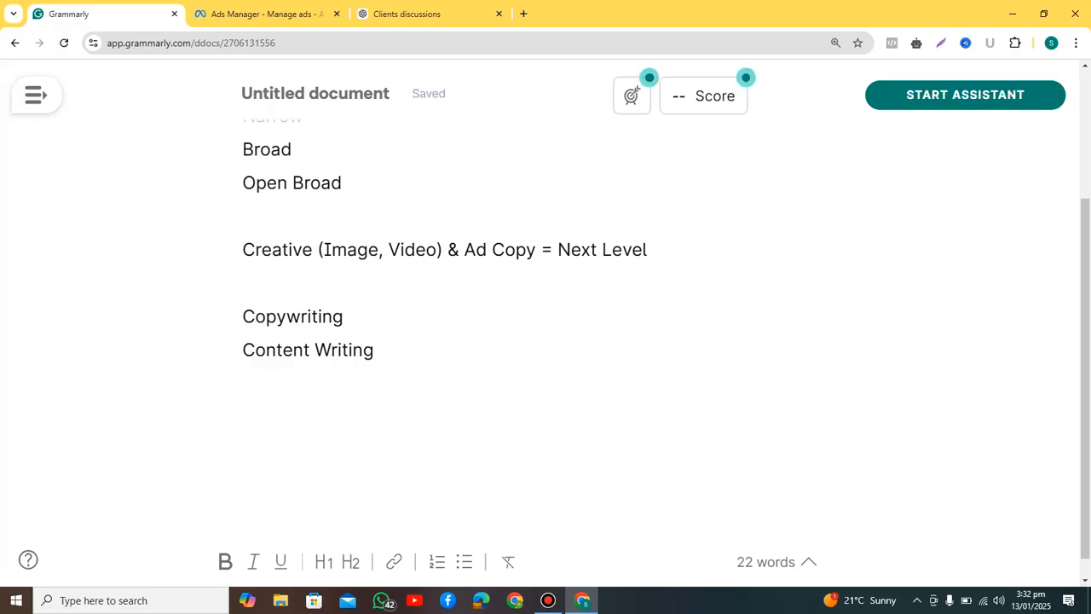
key(BackSpace)
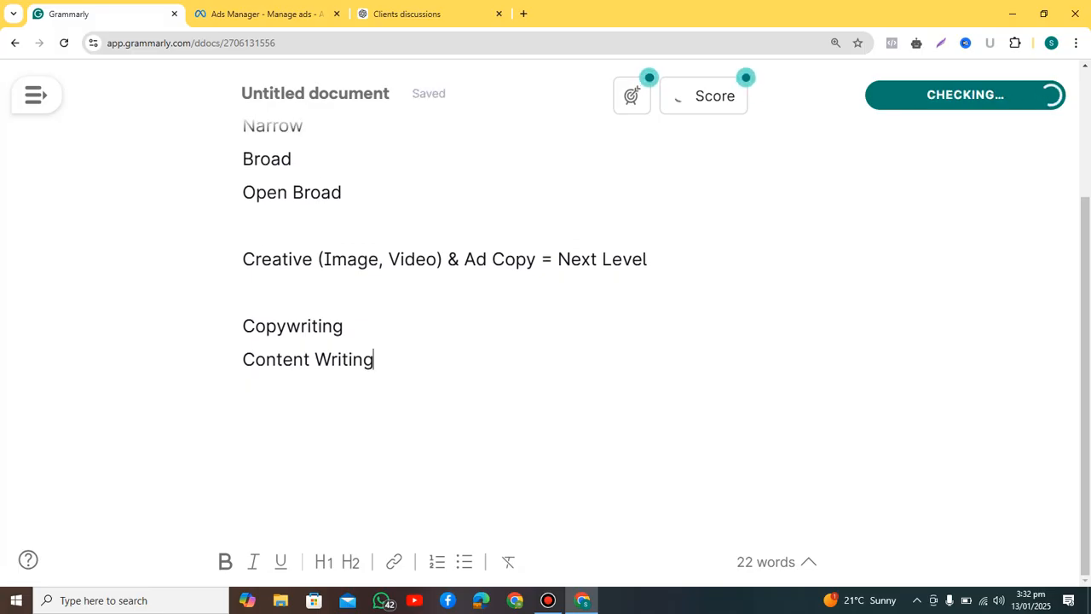
Step: Split "Copywriting" into "Copy writing" and append "= Commercial" to the line
key(Up)
key(Home)
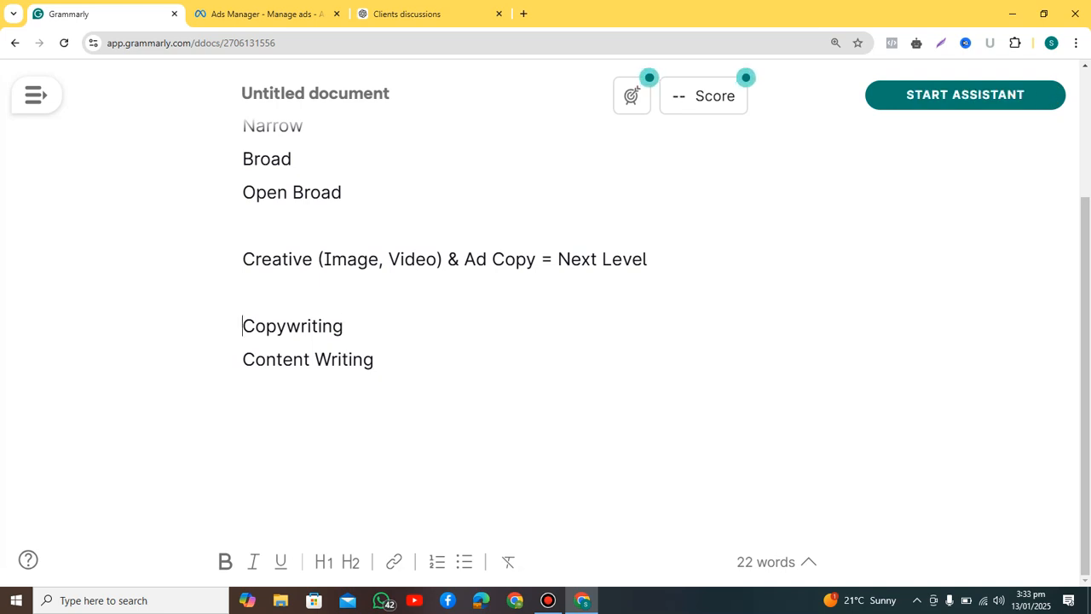
key(Right)
key(Right)
key(Right)
key(Right)
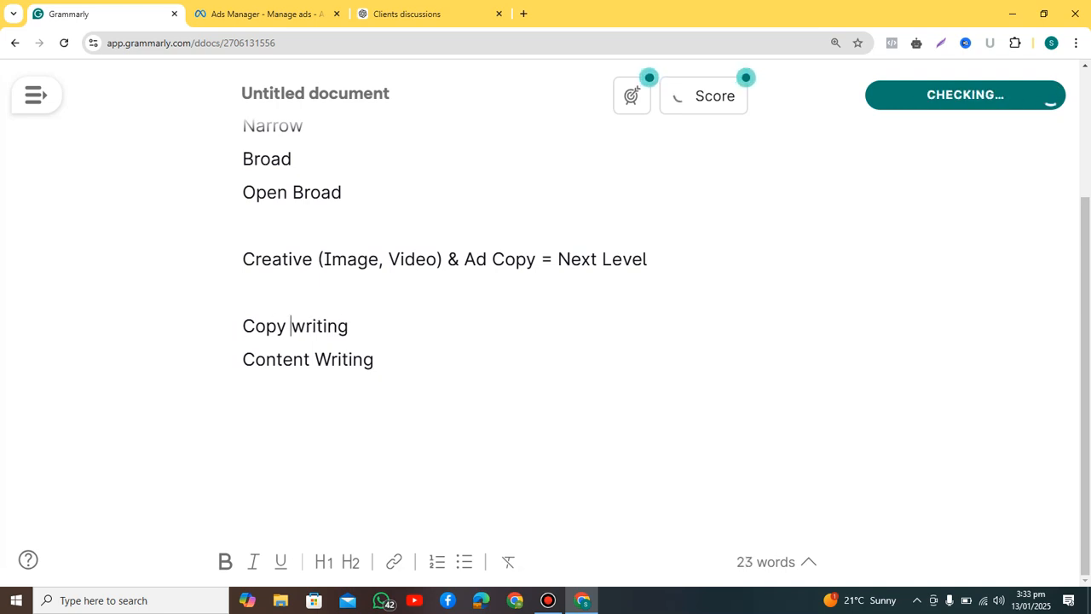
key(End)
text(-)
key(BackSpace)
text(= Commer)
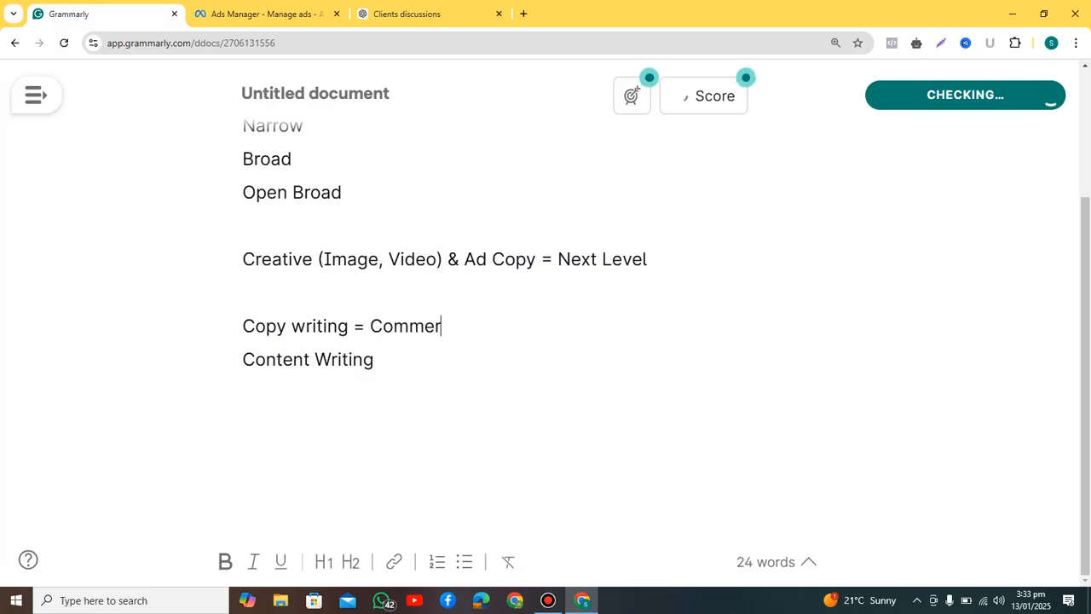
text(cial)
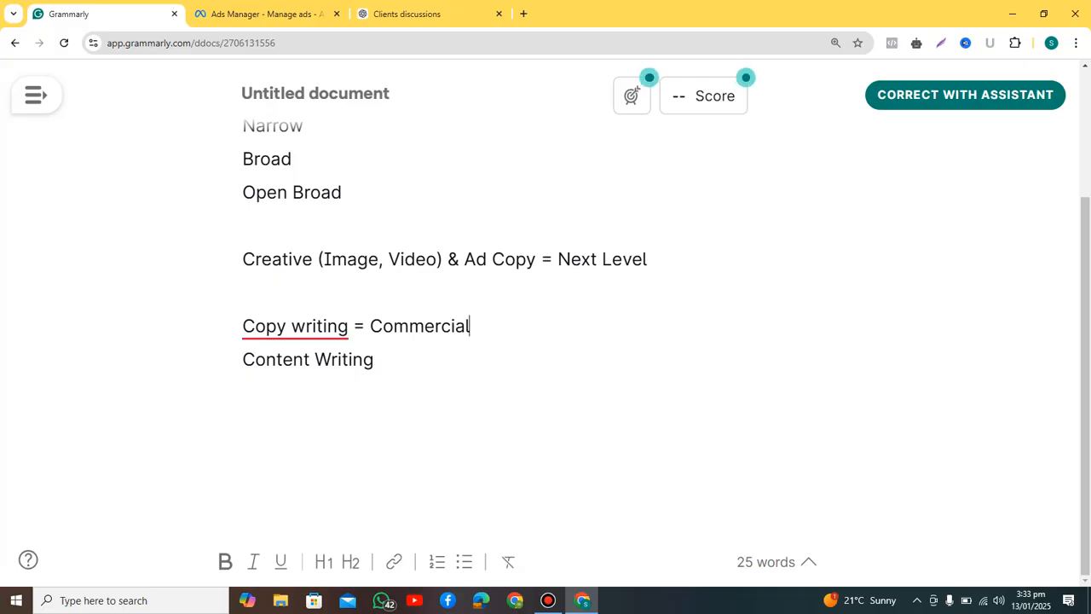
Step: Append "= Informational" to the Content Writing line
click(374, 359)
text(= )
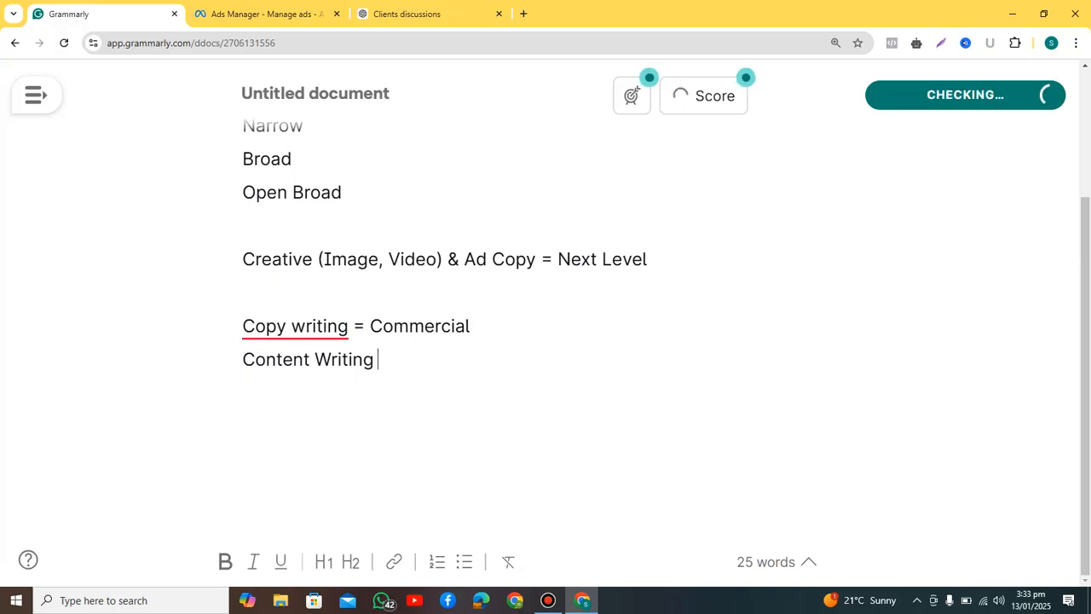
text(Inforka)
key(BackSpace)
text(ka)
key(BackSpace)
key(BackSpace)
text(mational)
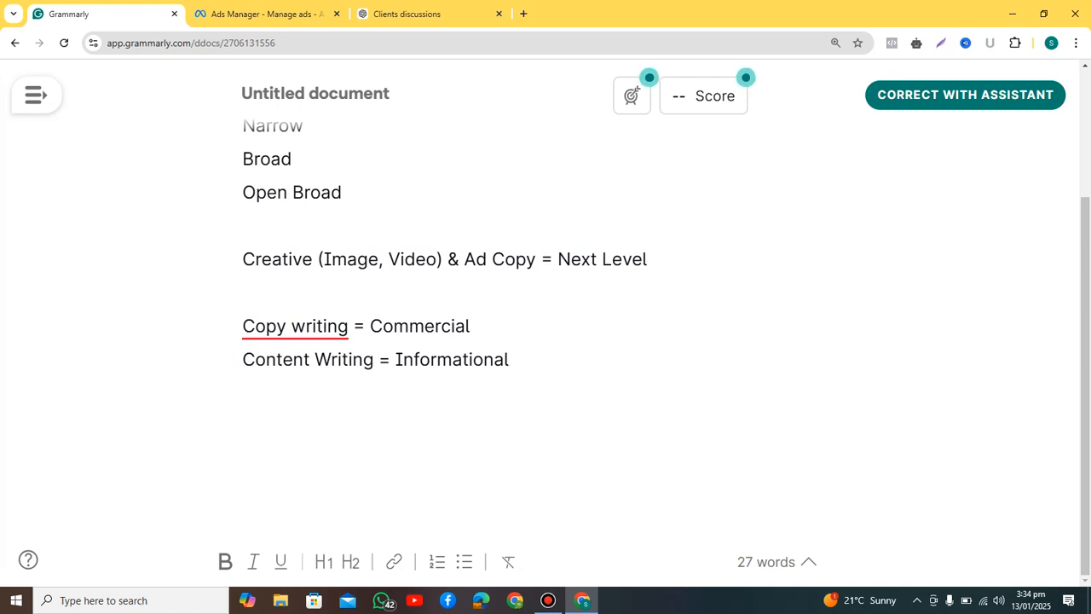
Step: Delete the Copy writing and Content Writing lines from the notes
click(470, 327)
key(Down)
key(shift+Up)
key(shift+Up)
text(\)
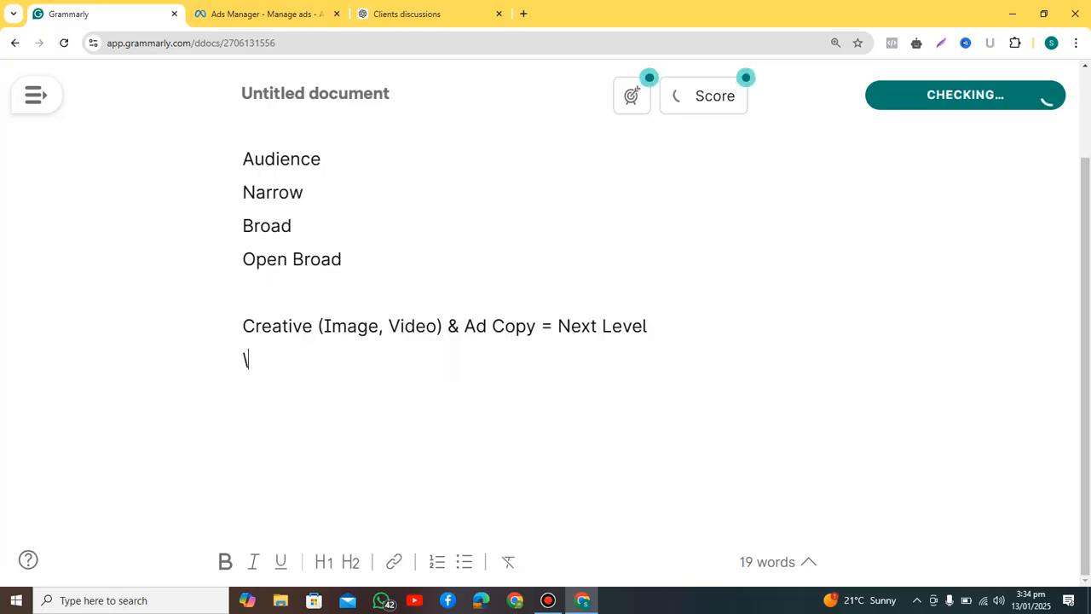
key(BackSpace)
Step: Highlight "Ad Copy" in the Creative line
key(Up)
key(ctrl+Right)
key(ctrl+Right)
key(ctrl+Right)
key(ctrl+Right)
key(ctrl+Right)
key(ctrl+Right)
key(ctrl+Right)
key(ctrl+shift+Right)
key(ctrl+shift+Right)
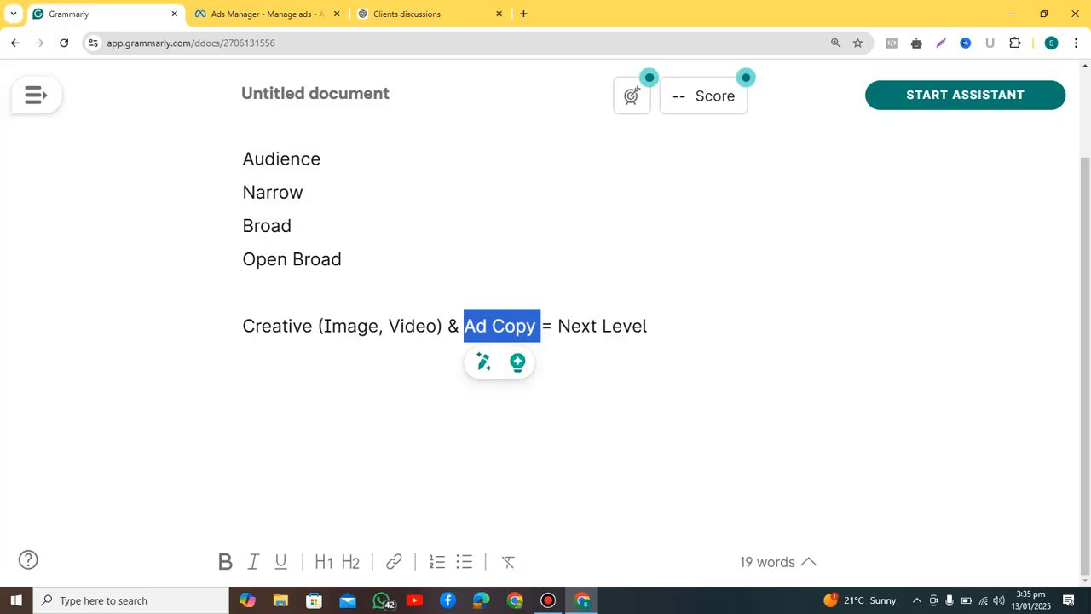
Step: Clear the highlight, look over the Open Broad Audience ad set in Ads Manager and return to the Grammarly notes
click(305, 192)
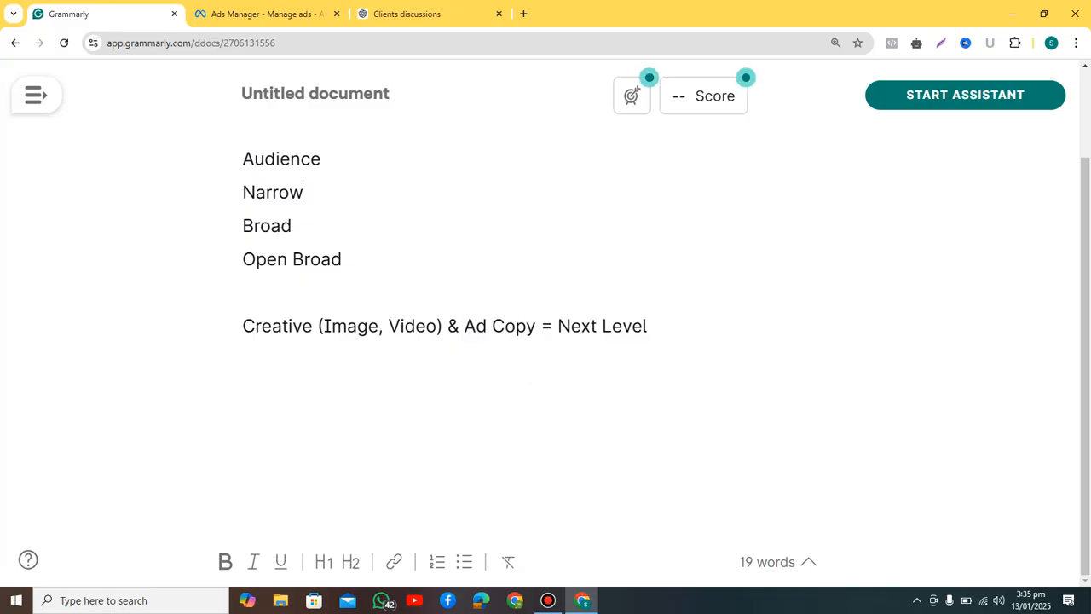
click(266, 13)
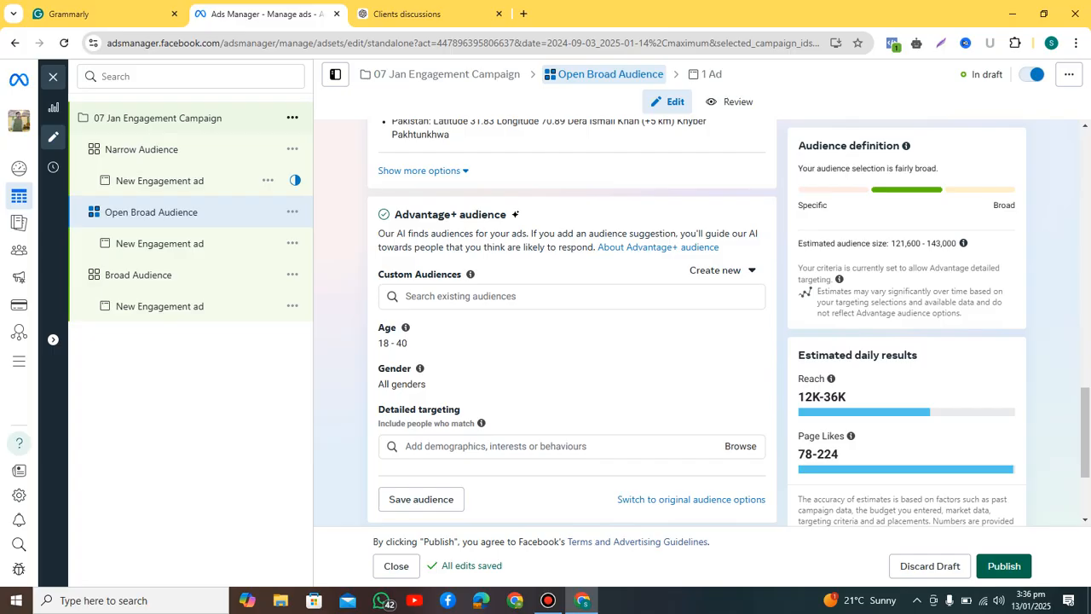
click(101, 14)
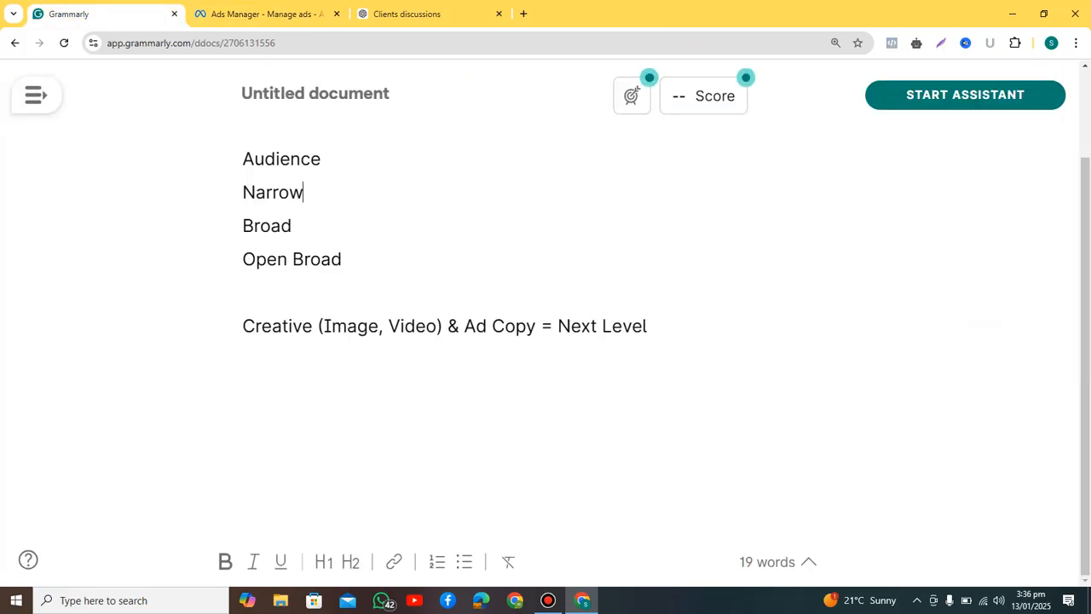
Step: Below a blank line after the Creative line, add "Campaign = 1000" followed by separate lines 1, 2 and 3
click(648, 326)
key(Return)
key(Return)
text(Ca)
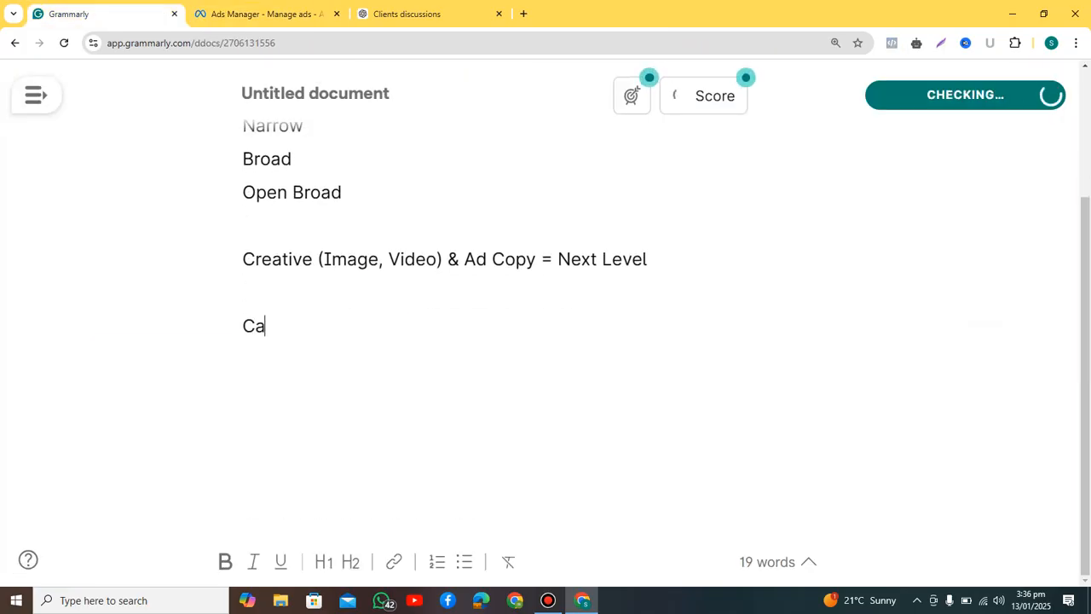
text(mpaign =)
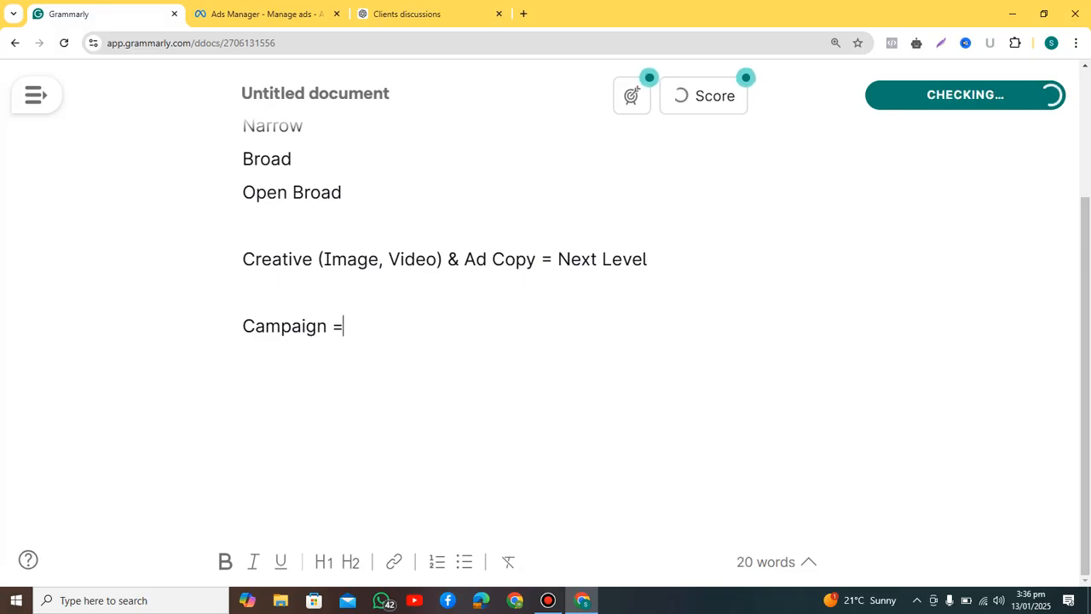
text( 1000)
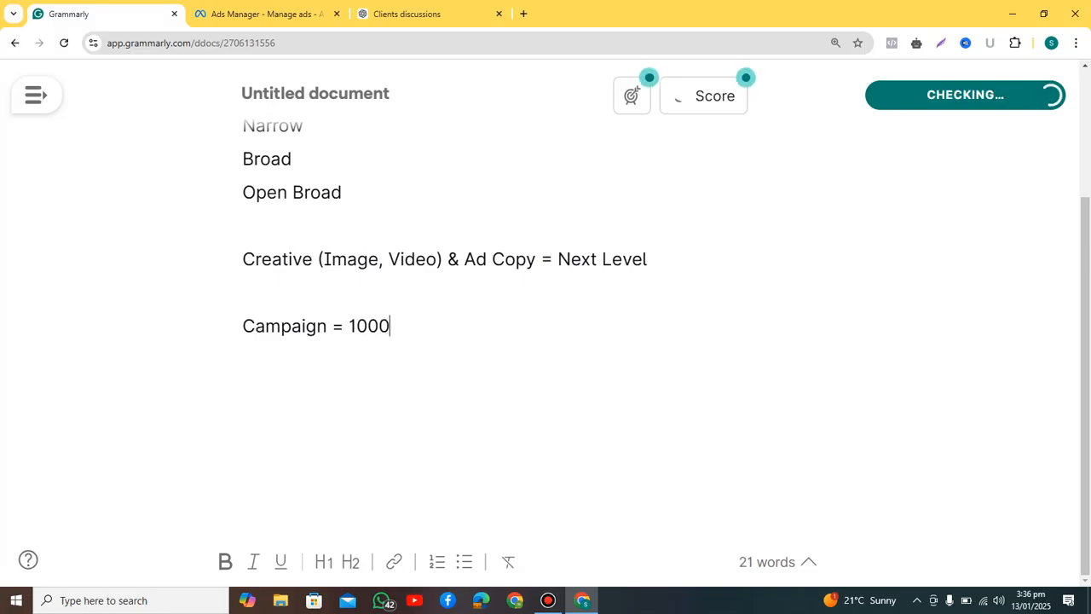
key(Return)
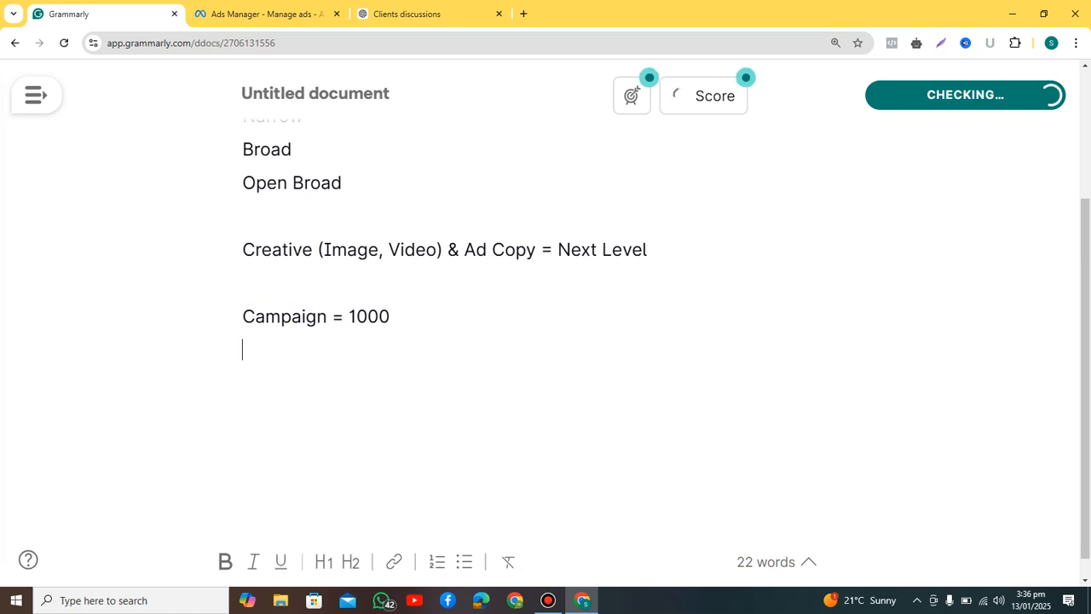
text(1)
key(Return)
text(2)
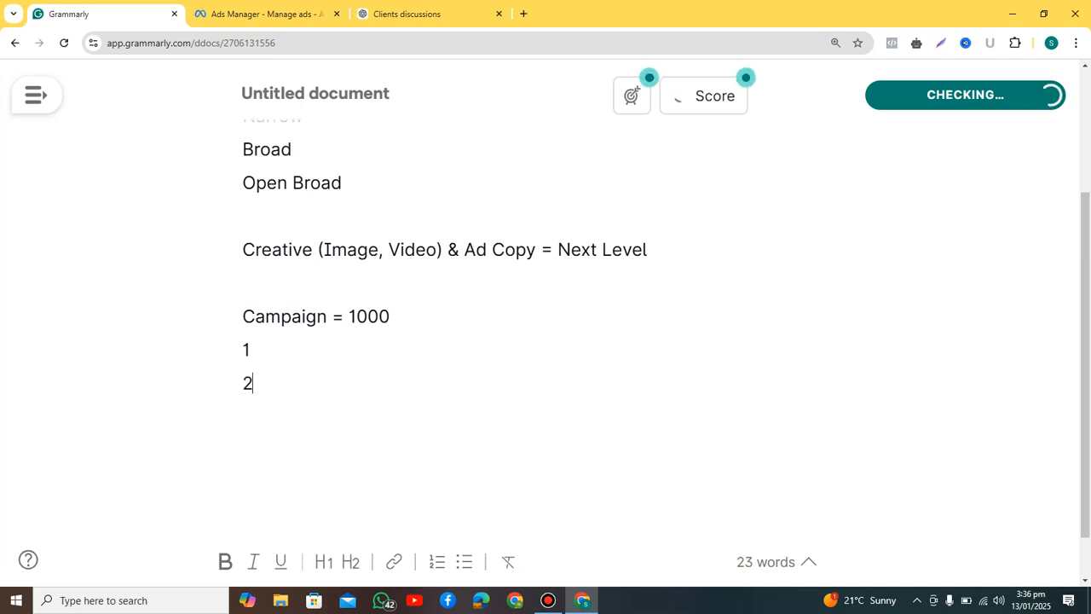
key(Return)
text(3)
Step: Add the amounts 600, 300 and 100 to lines 1, 2 and 3 respectively
key(Up)
key(Up)
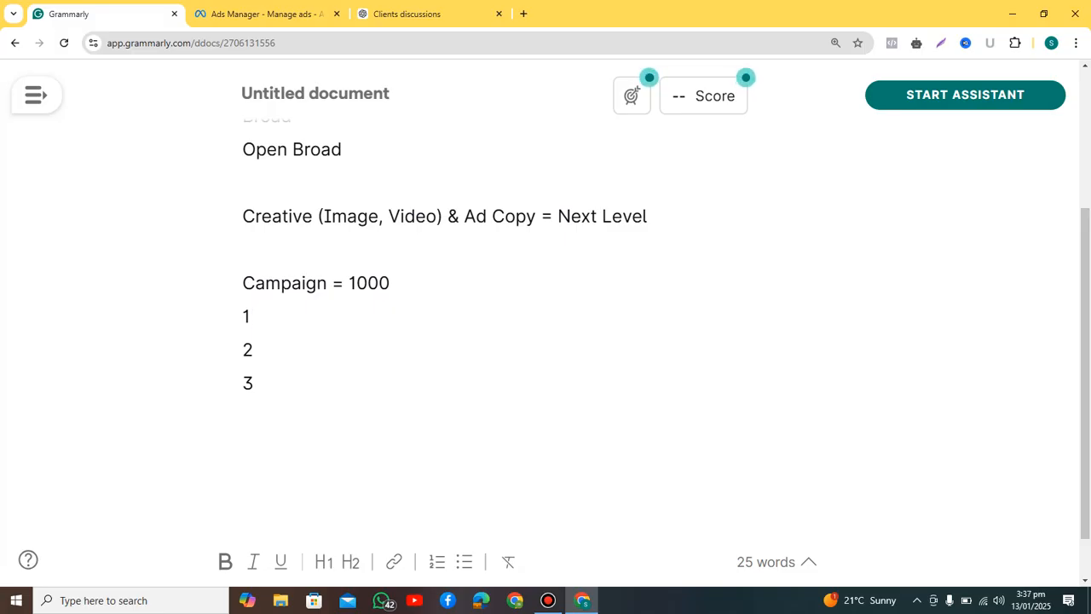
text(600)
click(254, 350)
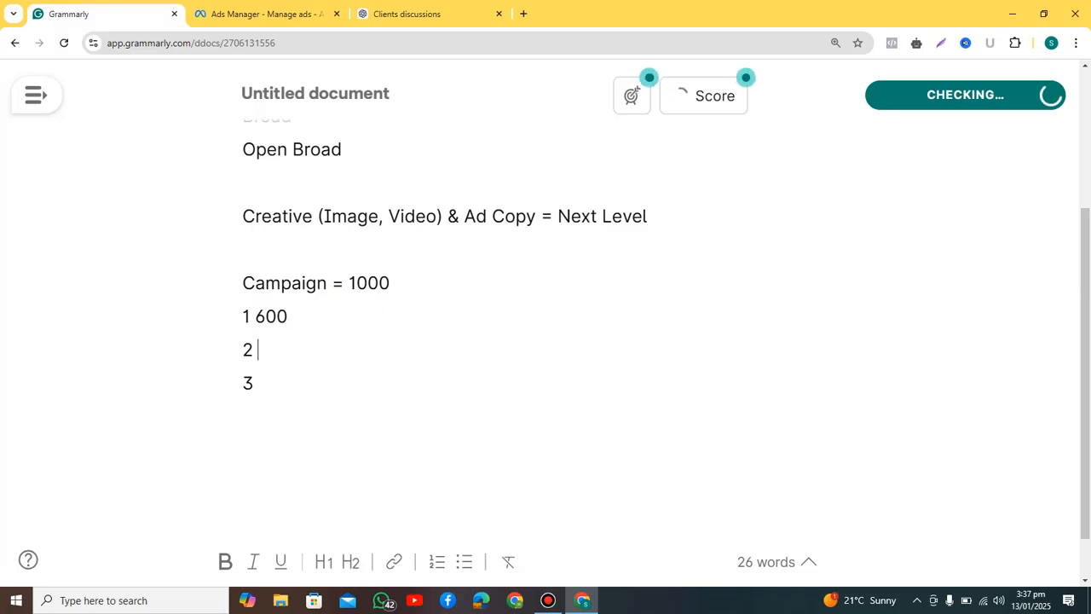
text(200)
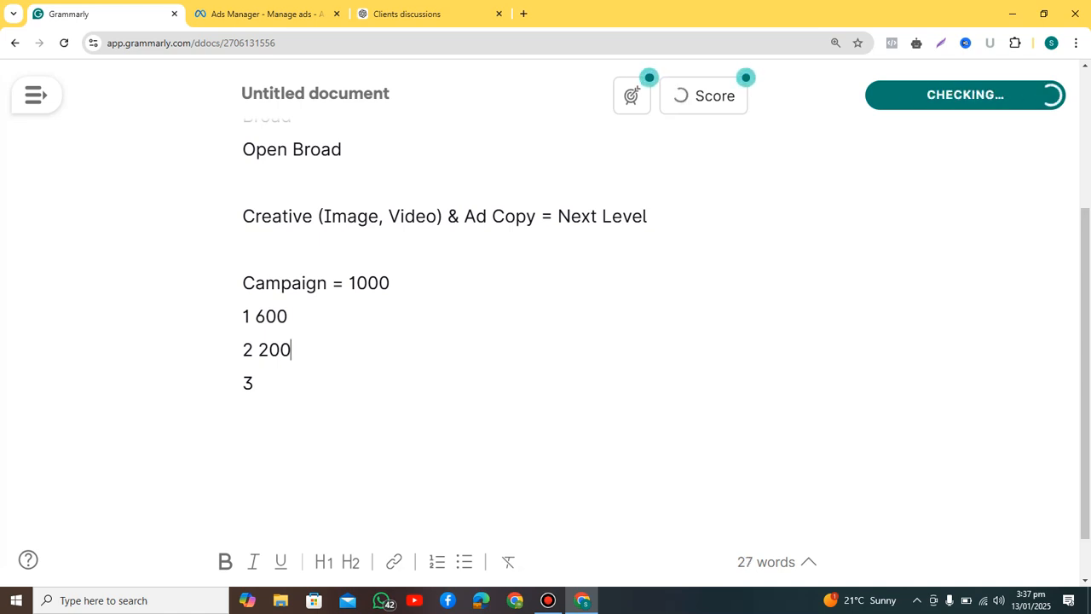
key(BackSpace)
key(BackSpace)
key(BackSpace)
key(BackSpace)
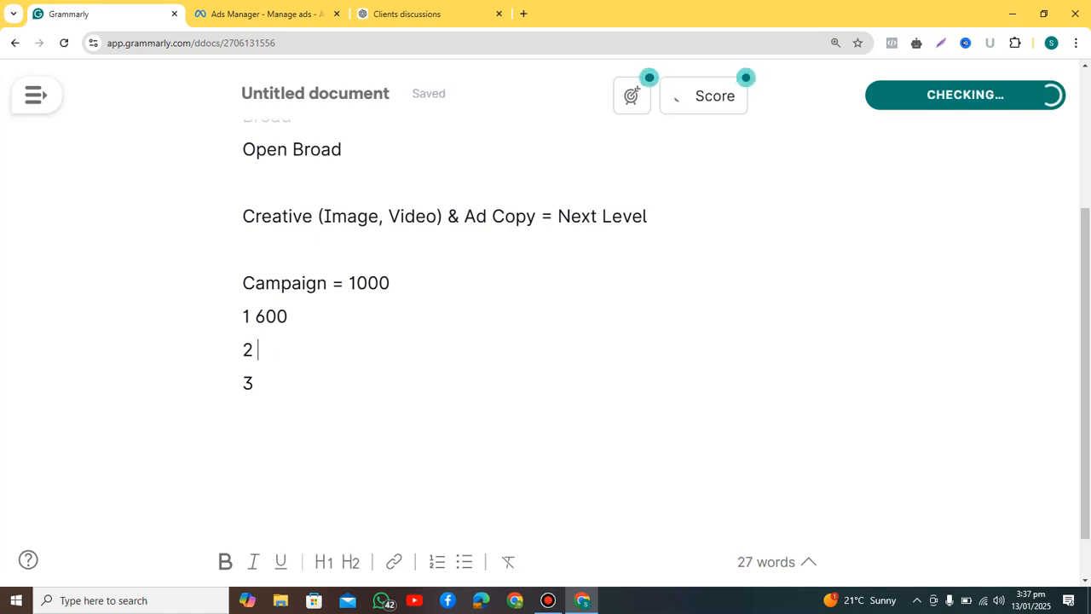
text(300 3)
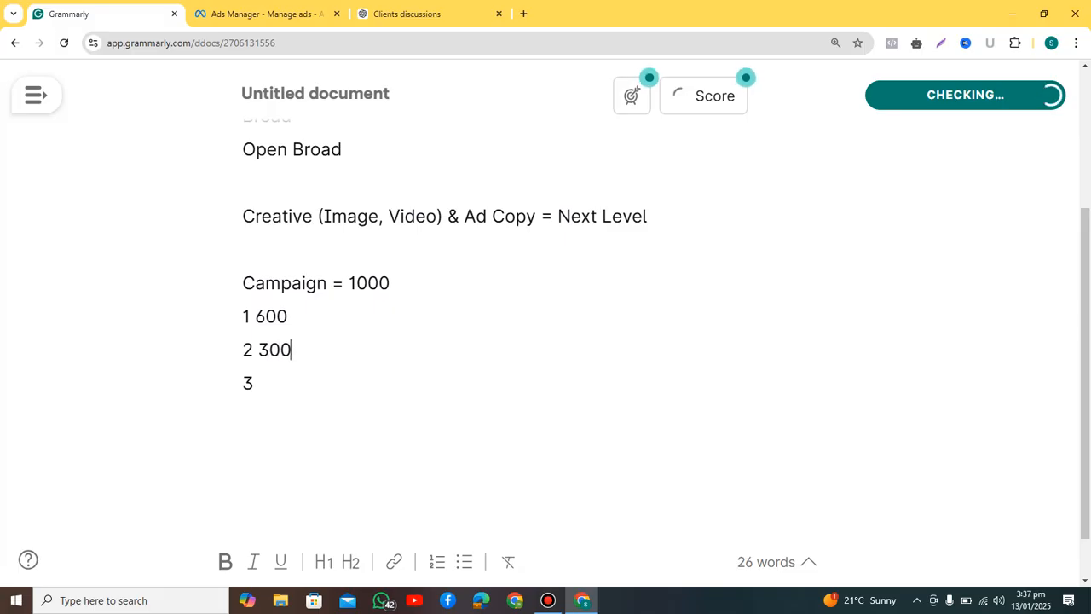
text( 100)
Step: Insert an equals sign between the number and the amount on each of the three lines below Campaign
key(Left)
key(Left)
key(Left)
key(Left)
text(=)
key(Up)
key(Left)
key(Left)
text(=)
key(Up)
key(Left)
key(Left)
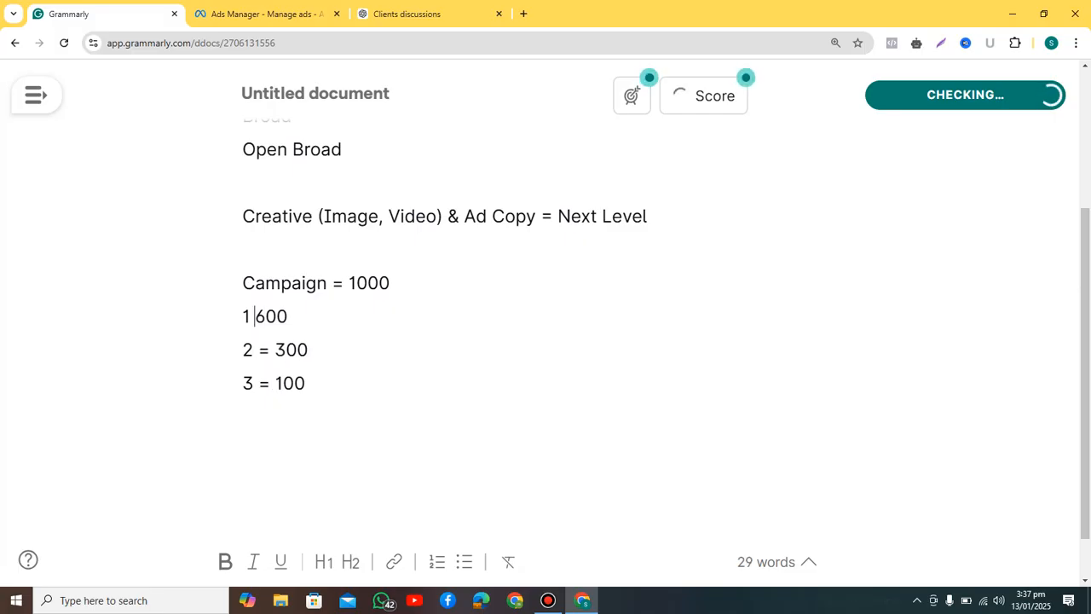
text(=)
key(Right)
key(Right)
key(Right)
key(Right)
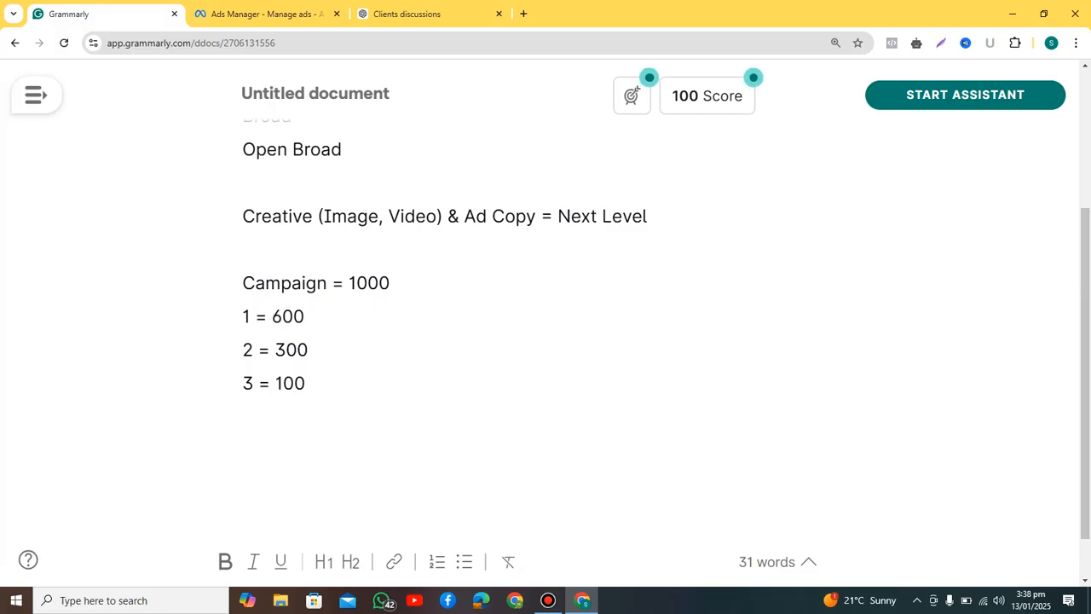
Step: Change the amounts on lines 3 and 1 to 300
key(Down)
key(Down)
key(BackSpace)
key(BackSpace)
key(BackSpace)
text(3)
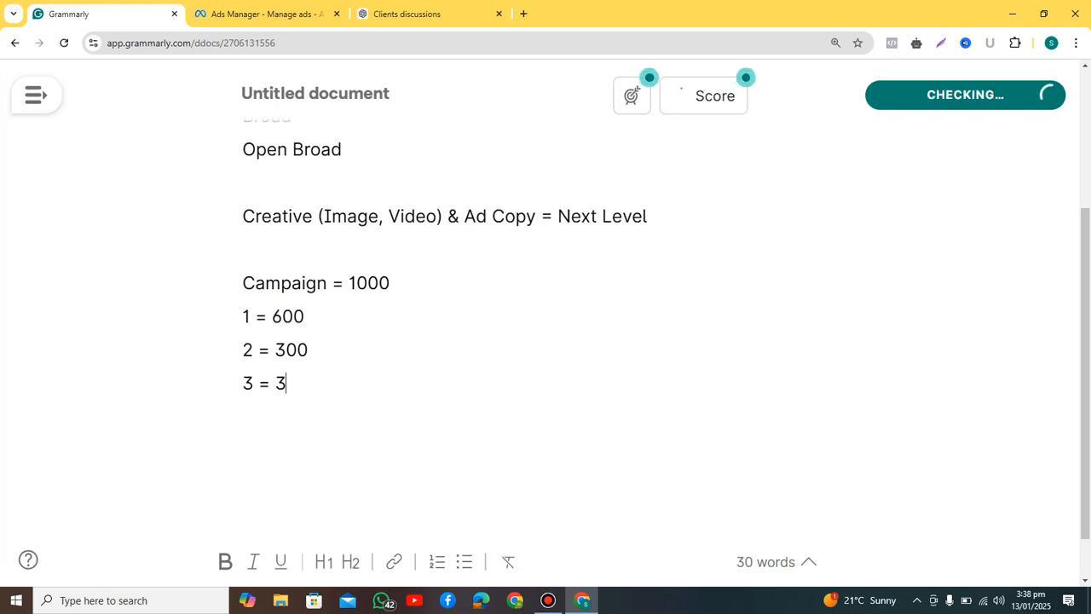
text(00)
key(Up)
key(Up)
key(BackSpace)
key(BackSpace)
key(BackSpace)
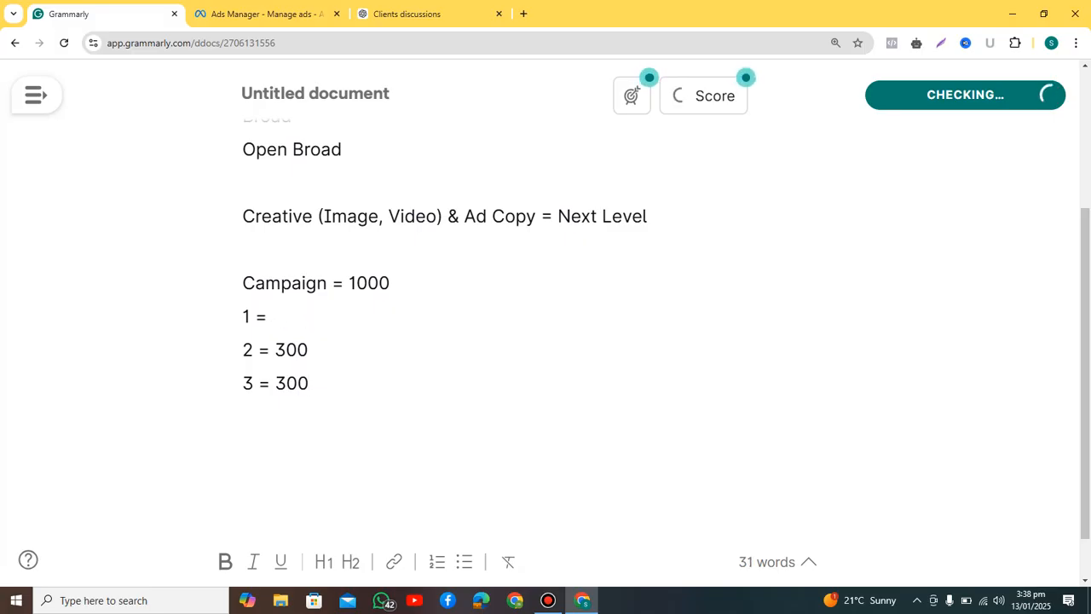
text(300)
Step: Replace the whole "Campaign = 1000" heading above the three numbered amounts with "Ad set"
drag(332, 283, 378, 283)
key(BackSpace)
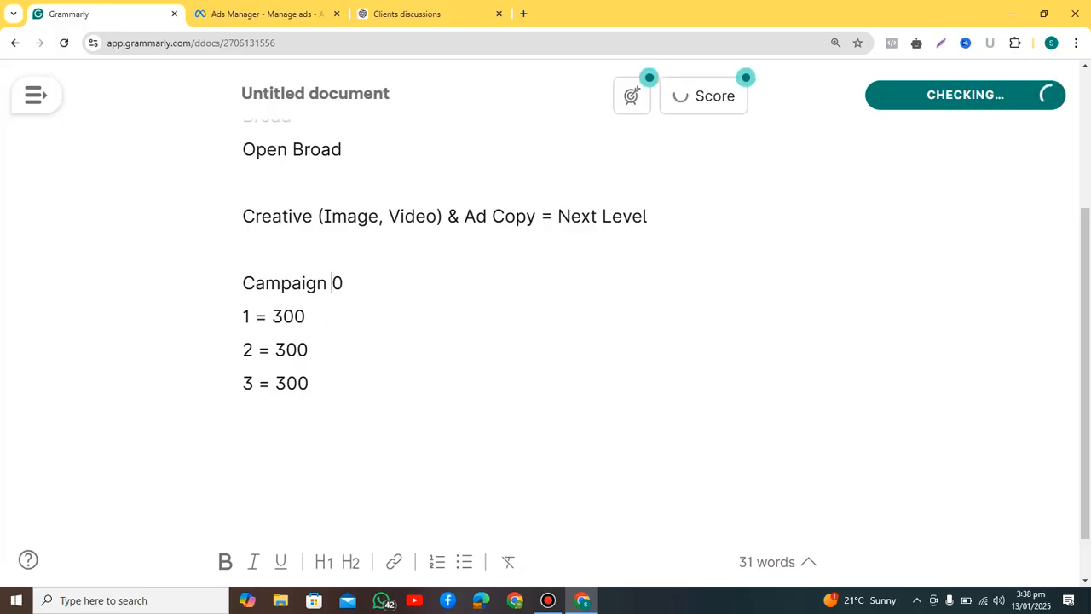
key(Right)
key(BackSpace)
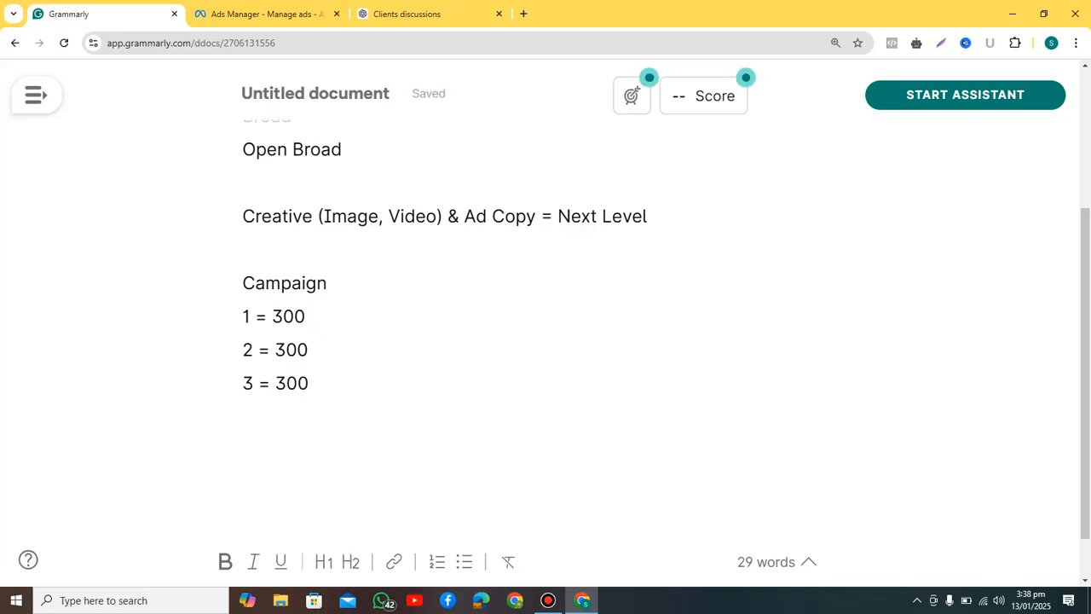
drag(272, 316, 305, 316)
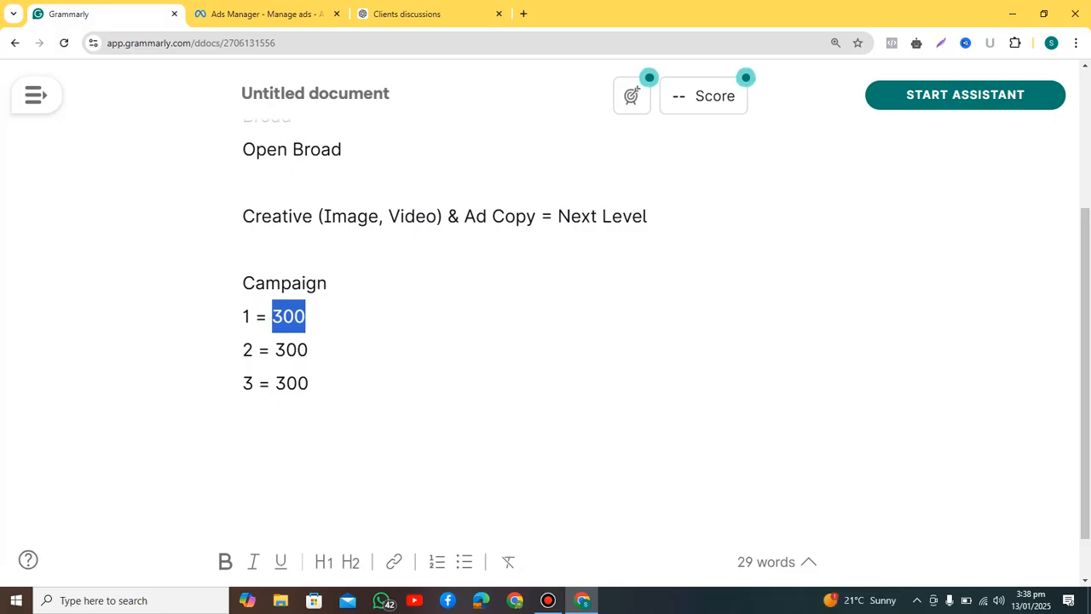
click(326, 282)
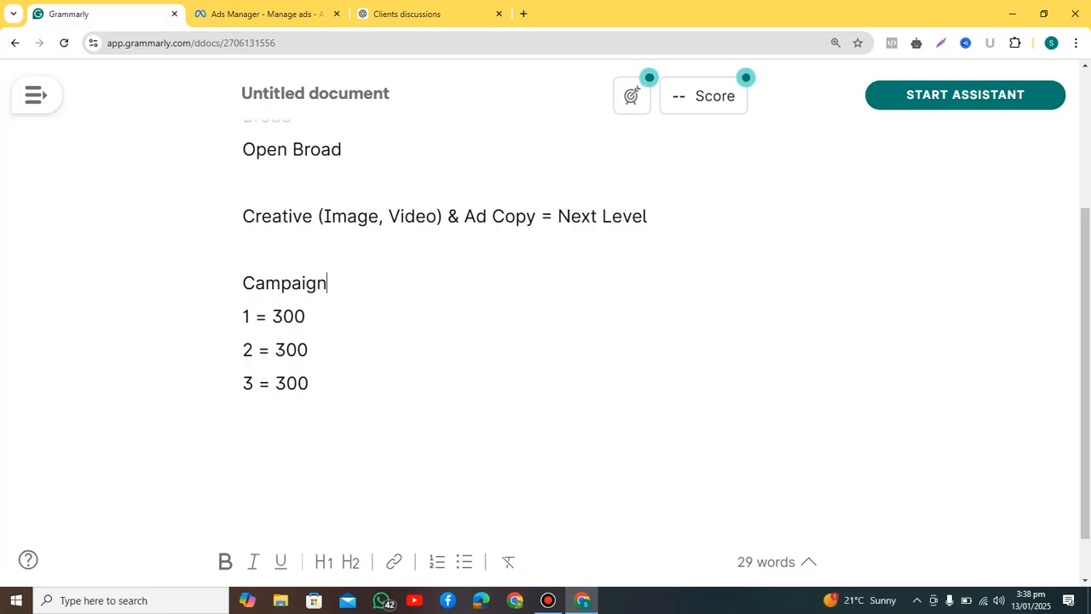
triple_click(327, 283)
text(A)
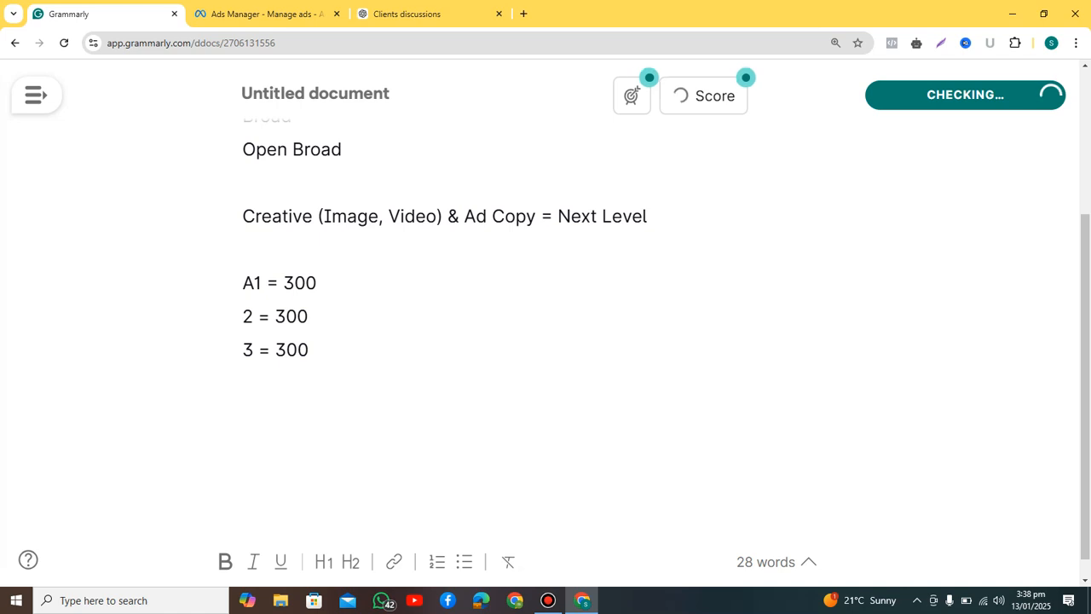
key(BackSpace)
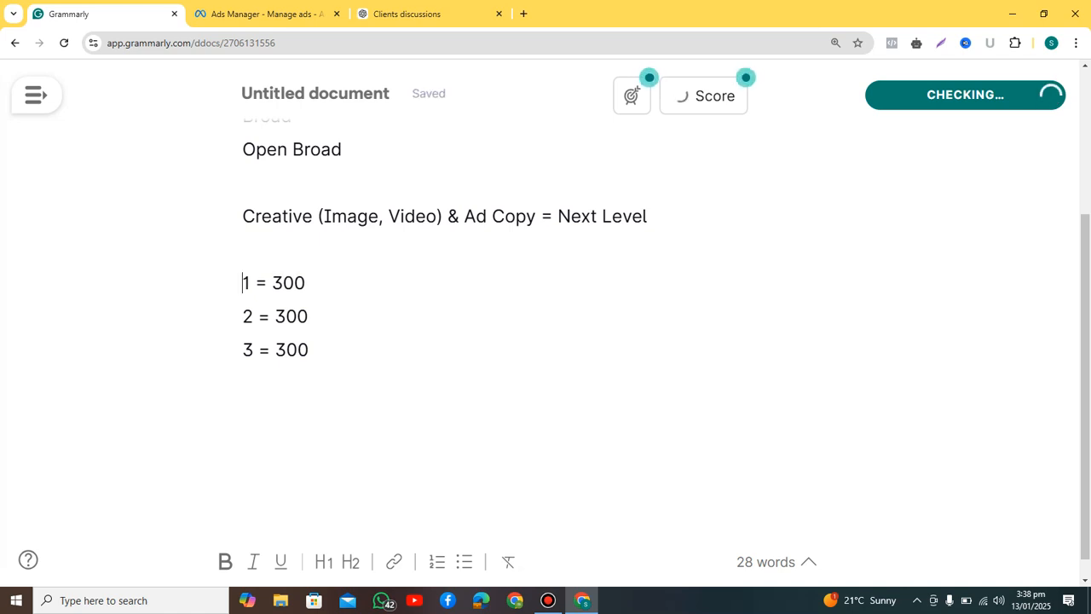
key(Up)
key(Return)
text(Ad set)
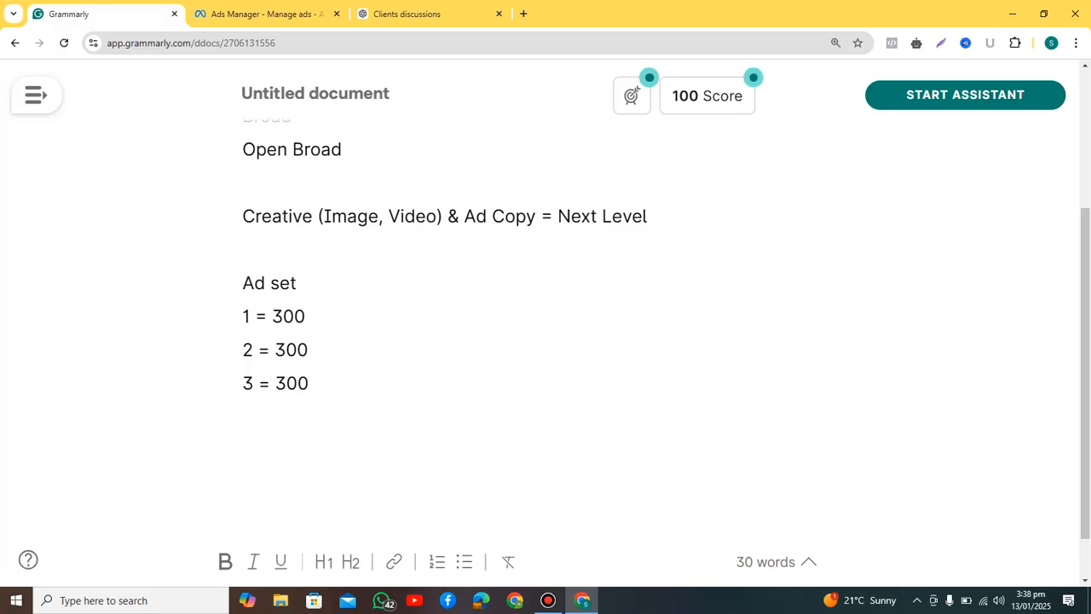
Step: Switch to Ads Manager and open the detailed targeting of the Broad Audience ad set
key(ctrl+Tab)
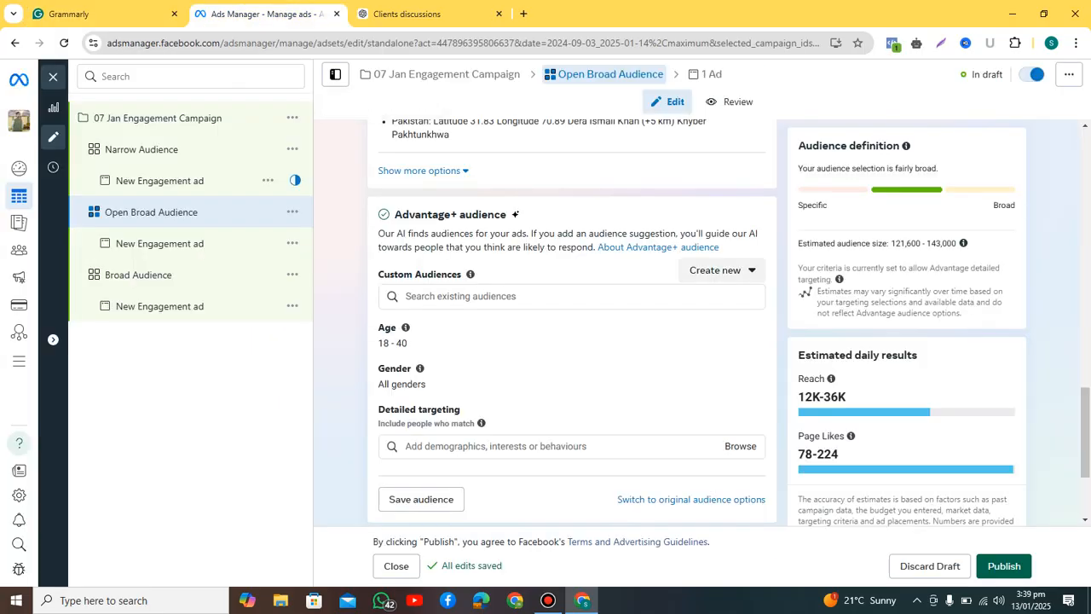
drag(1085, 431, 1084, 437)
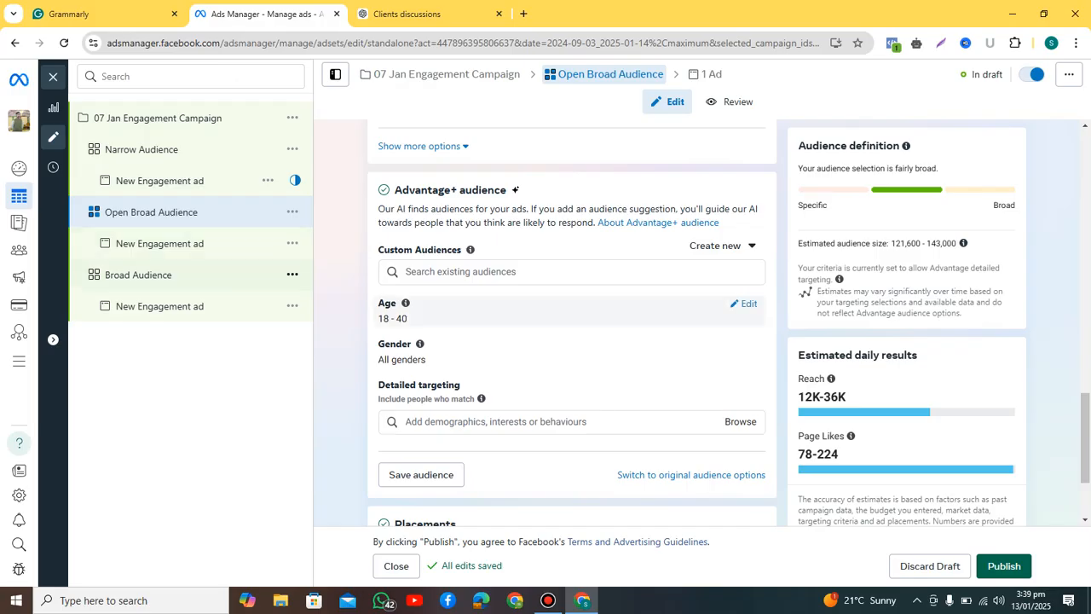
drag(1085, 437, 1085, 455)
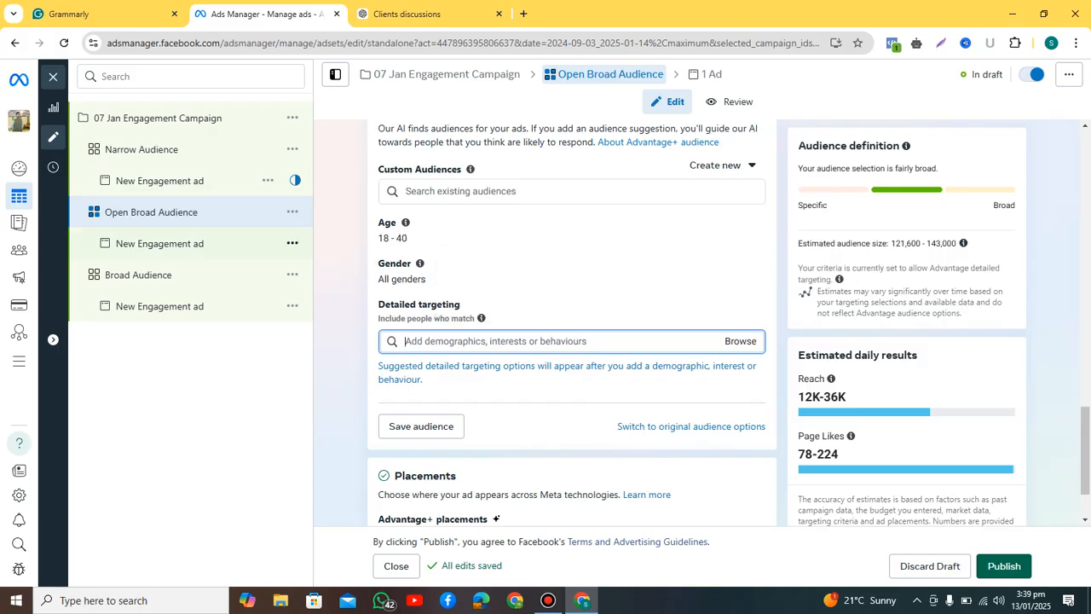
click(138, 275)
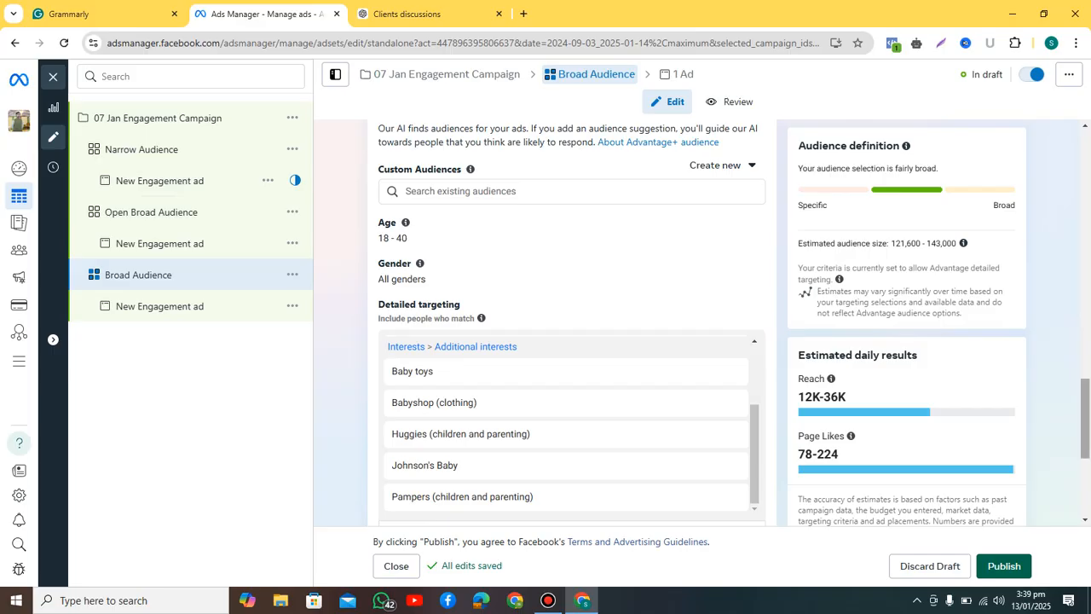
scroll(571, 313, down, 2)
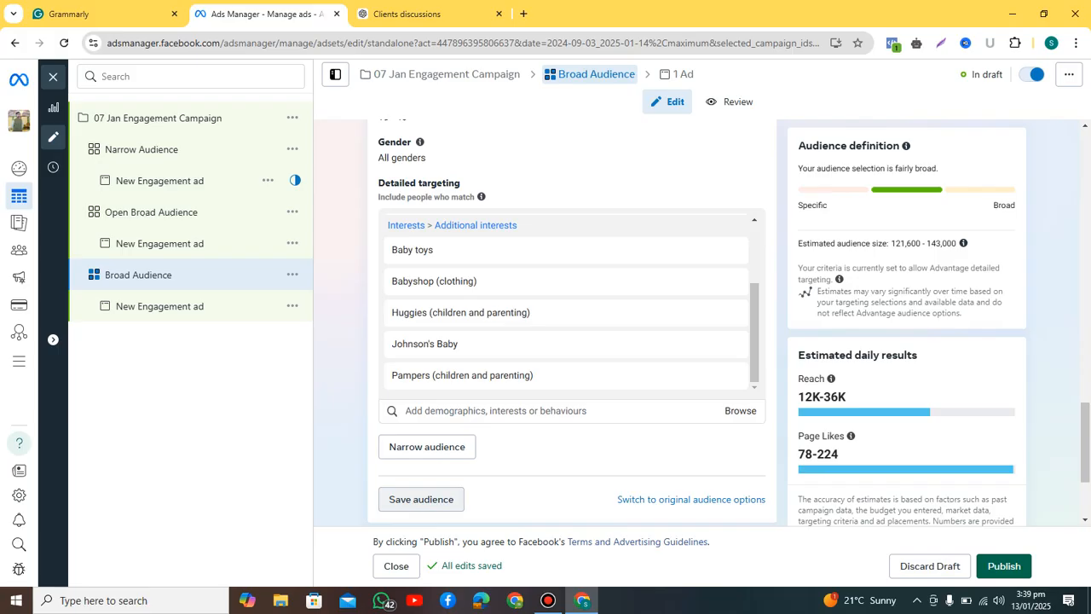
Step: Review the Save audience summary for the Broad Audience ad set and close it without saving
click(421, 498)
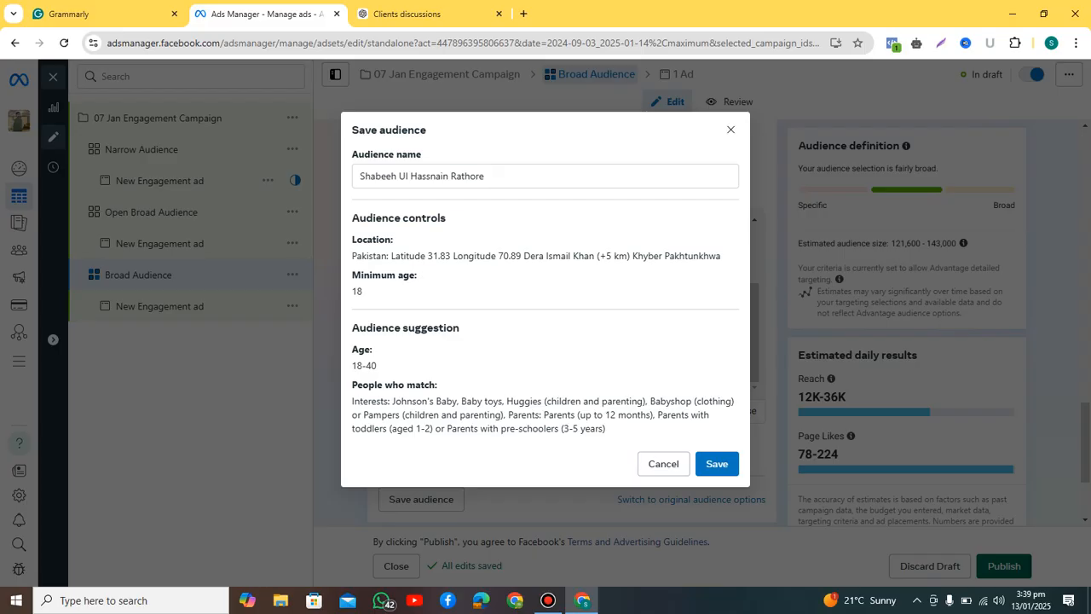
drag(358, 366, 352, 366)
click(361, 367)
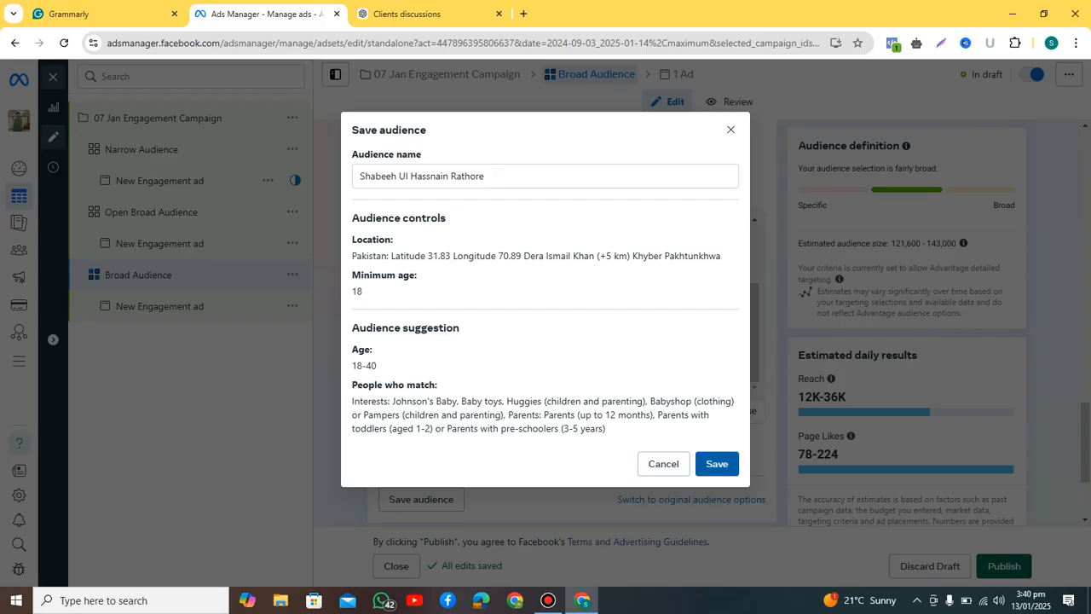
drag(484, 176, 358, 177)
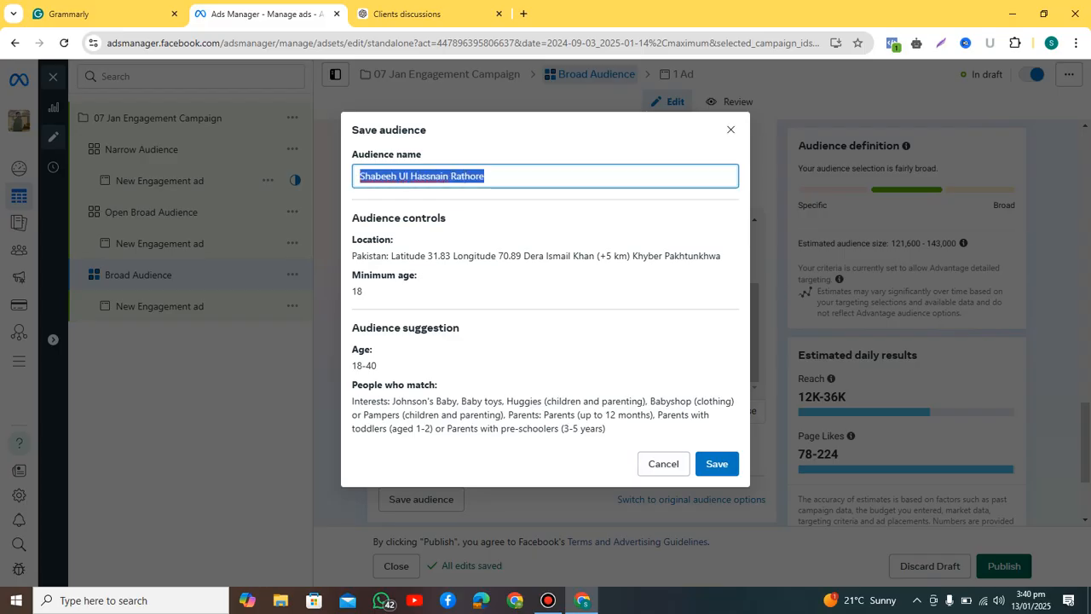
click(730, 129)
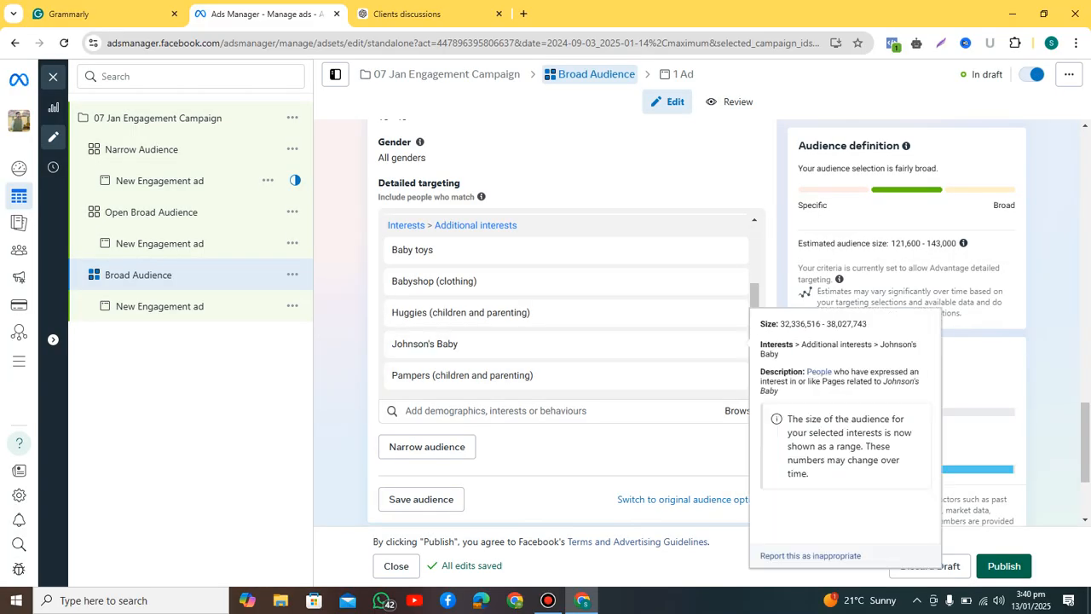
Step: Narrow the Broad Audience detailed targeting with a must-also-match condition for the behaviour Engaged shoppers
scroll(571, 341, down, 1)
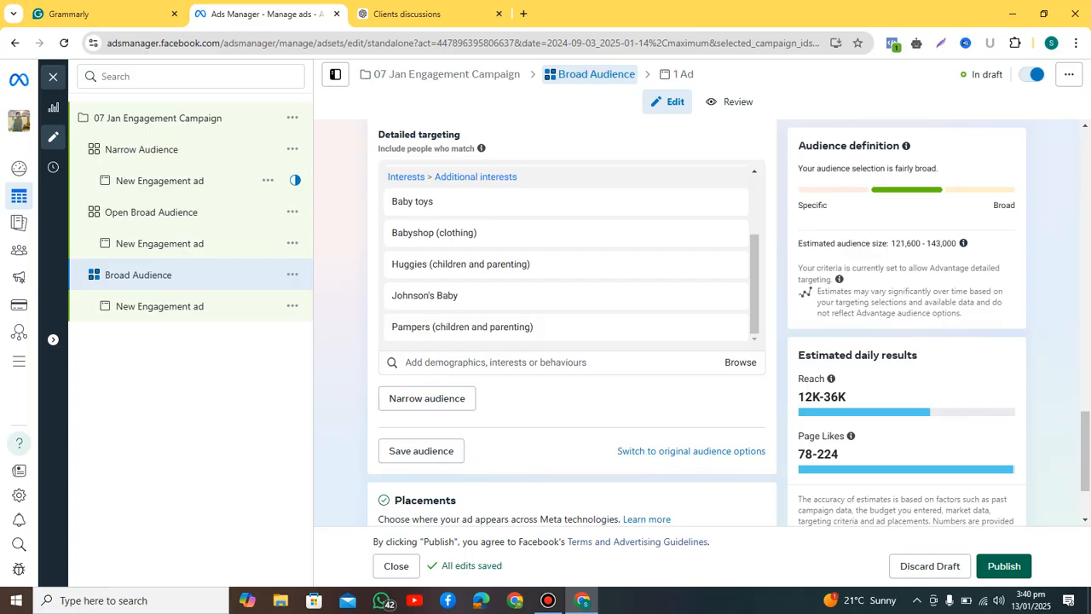
scroll(571, 324, down, 1)
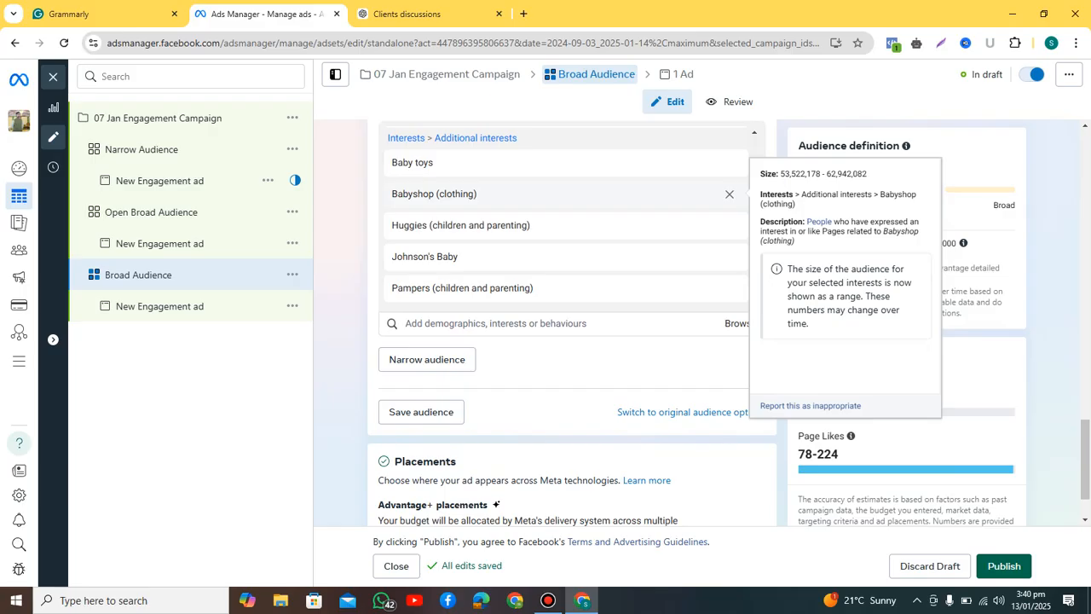
scroll(567, 213, up, 3)
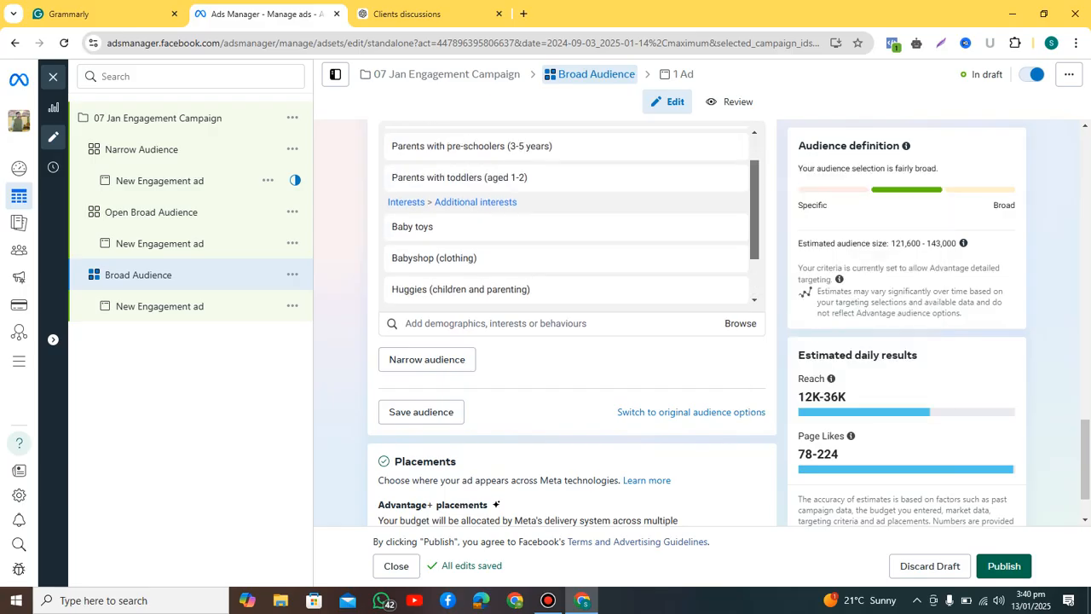
scroll(567, 213, down, 3)
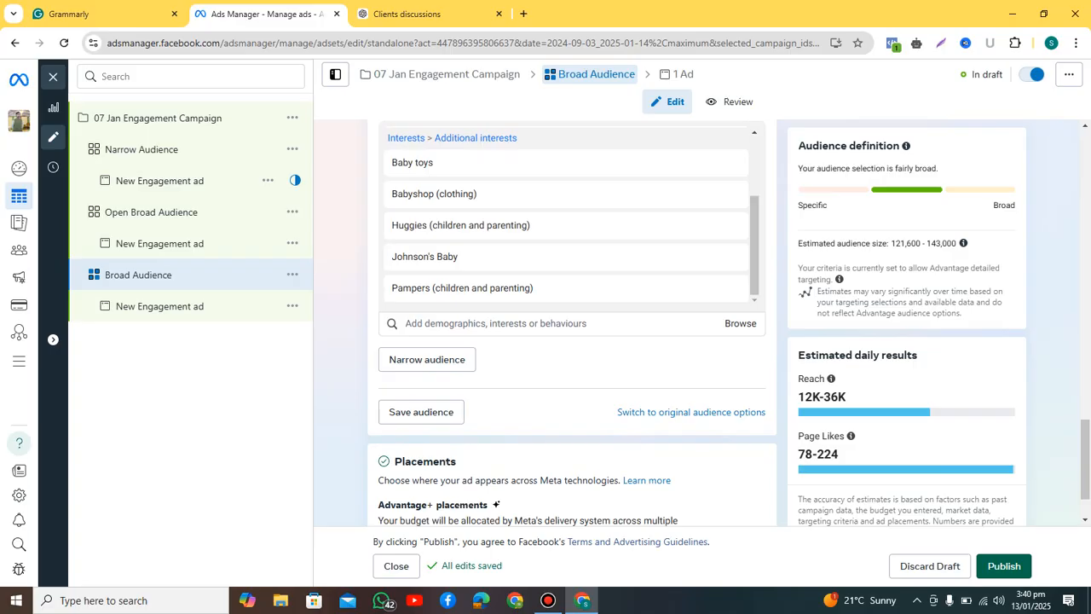
scroll(566, 219, up, 3)
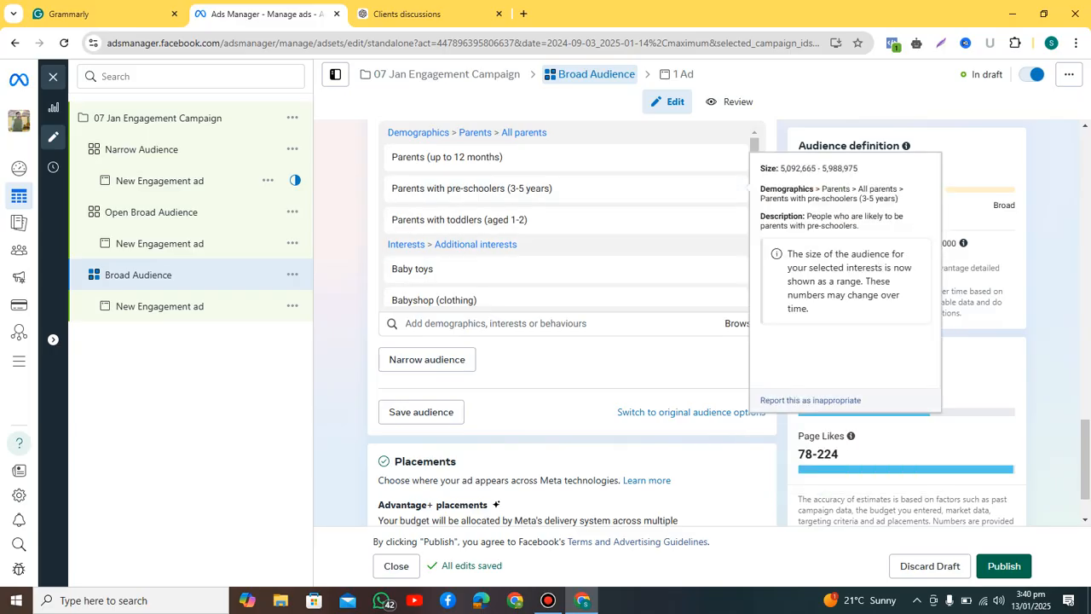
scroll(567, 219, down, 3)
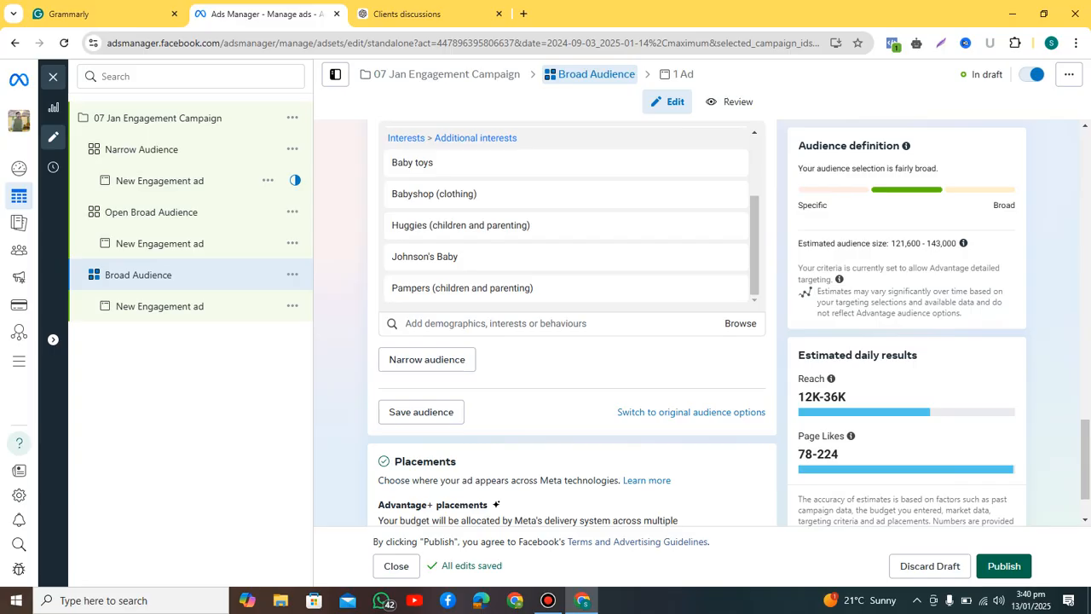
click(426, 359)
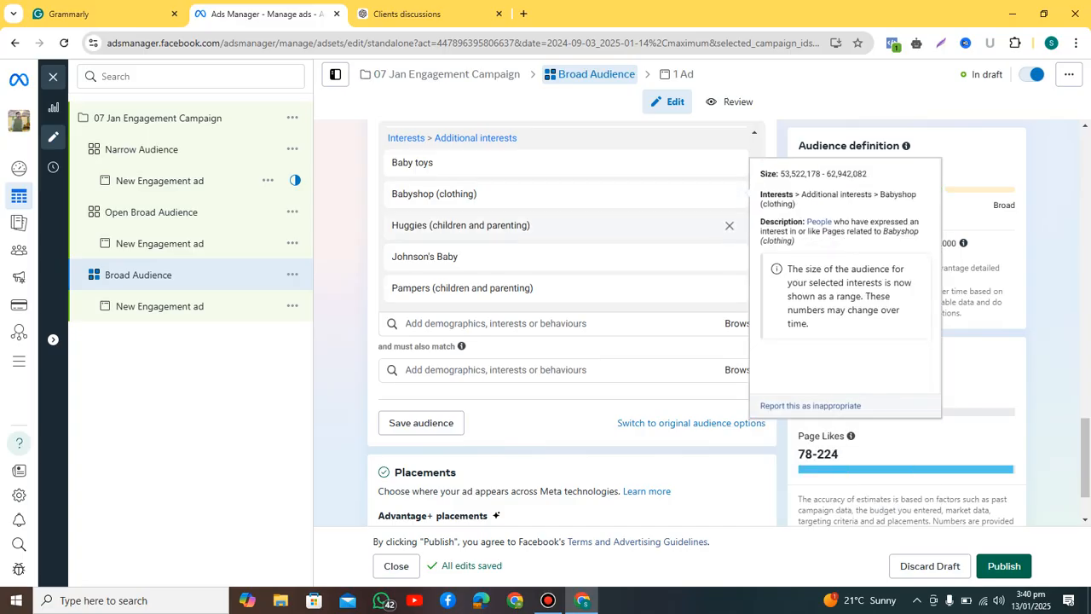
click(496, 370)
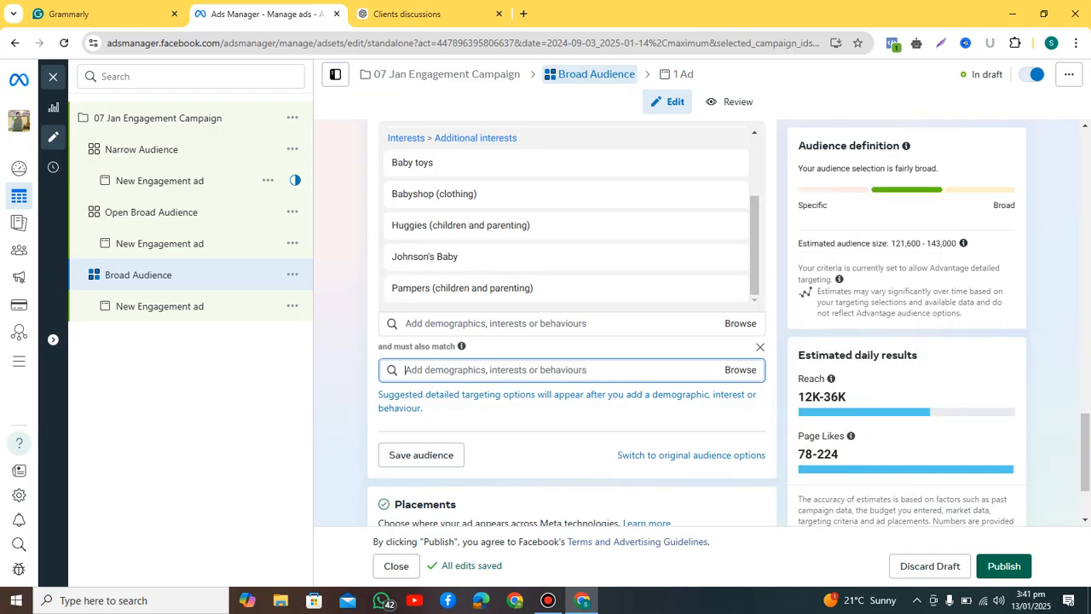
text(engage)
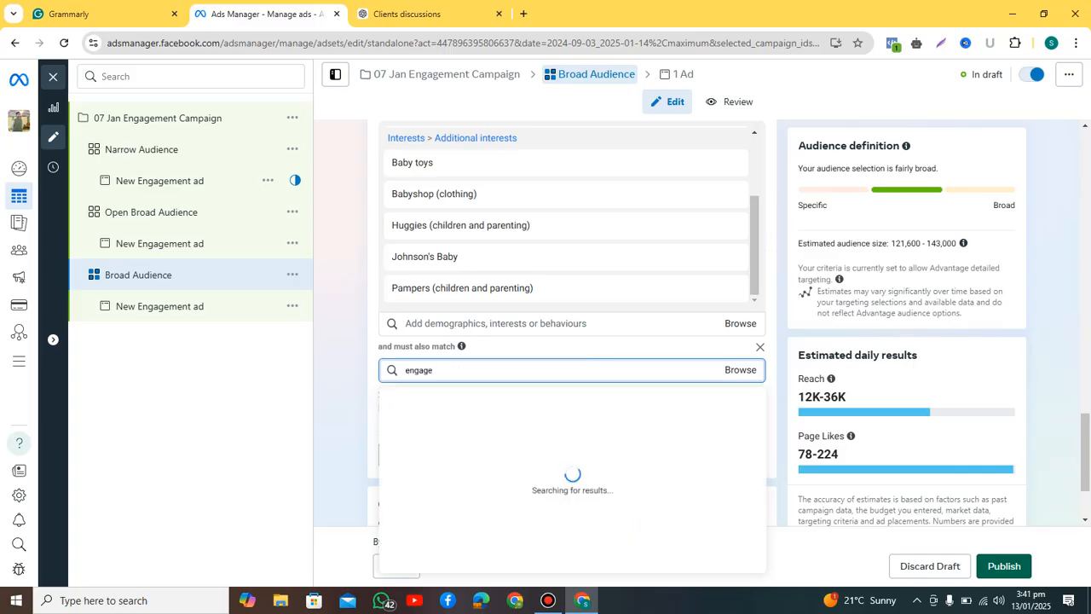
text(d sh)
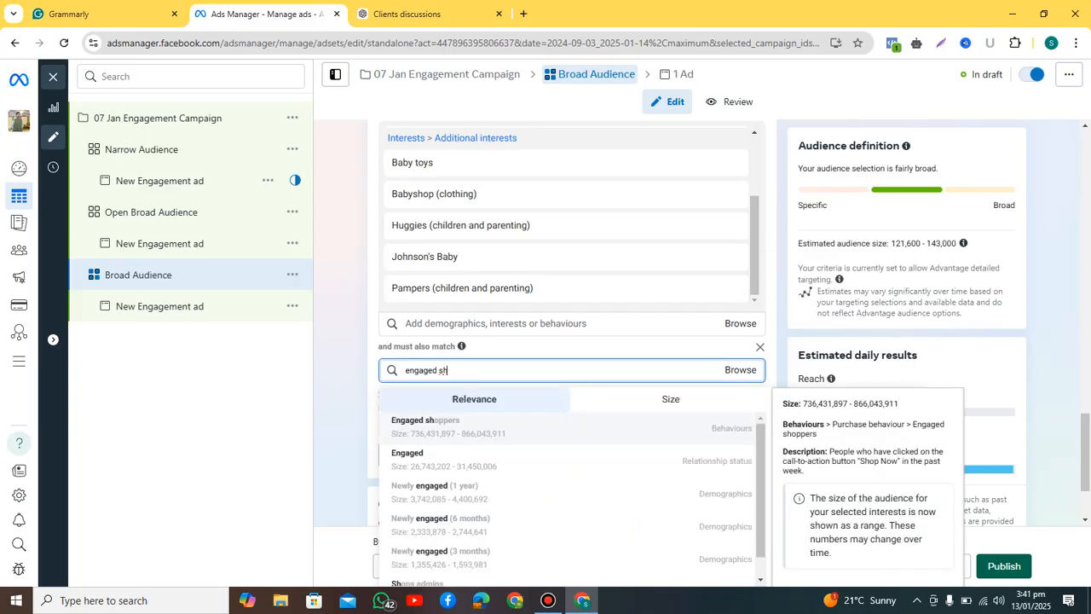
key(Return)
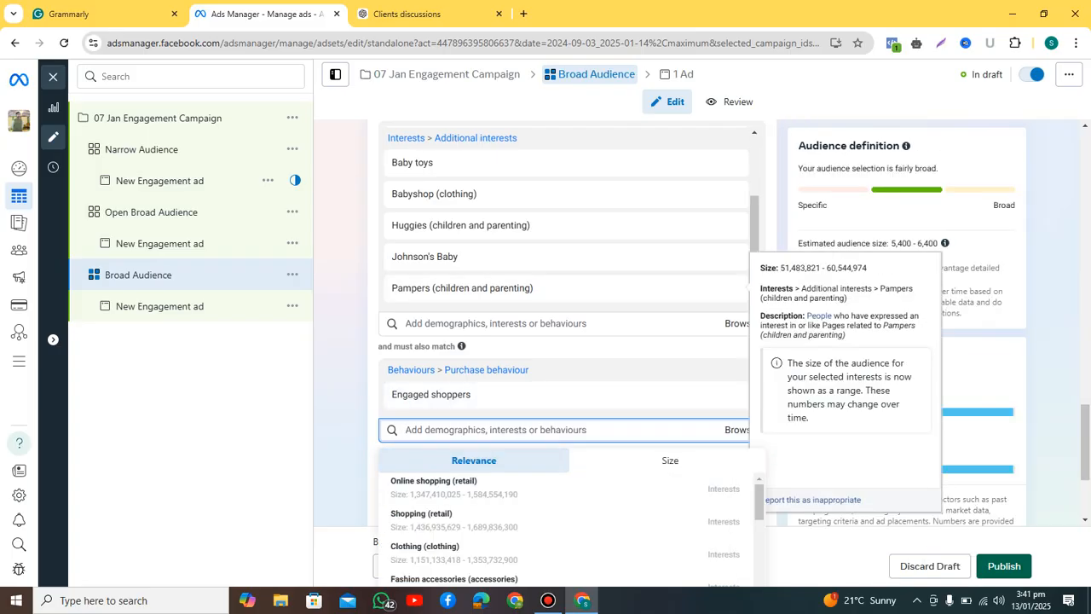
click(774, 286)
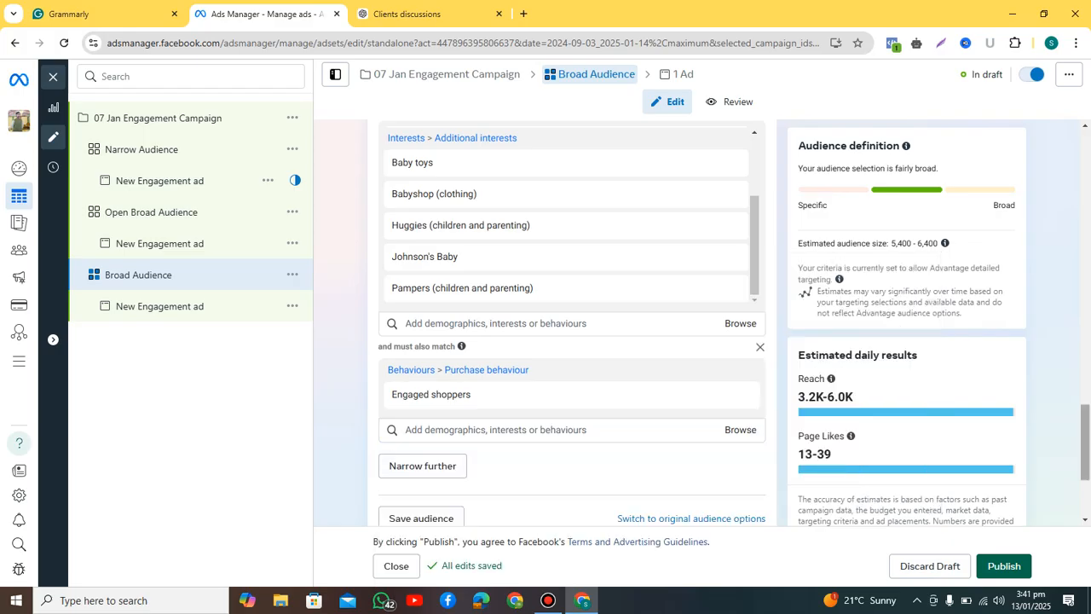
Step: Remove Engaged shoppers from the must-also-match condition of the Broad Audience ad set
scroll(571, 323, down, 1)
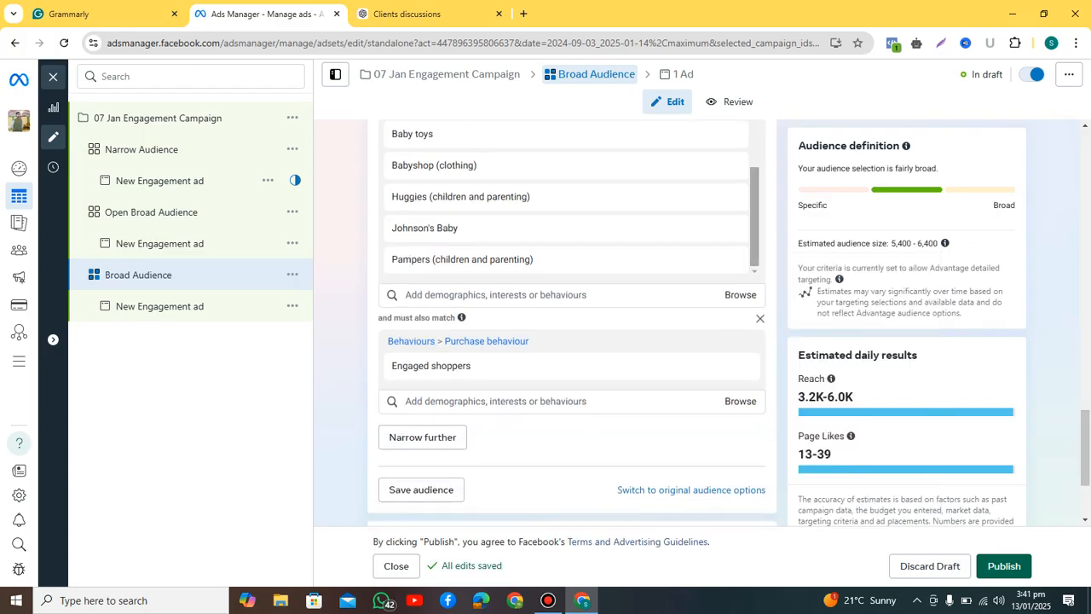
scroll(567, 196, up, 2)
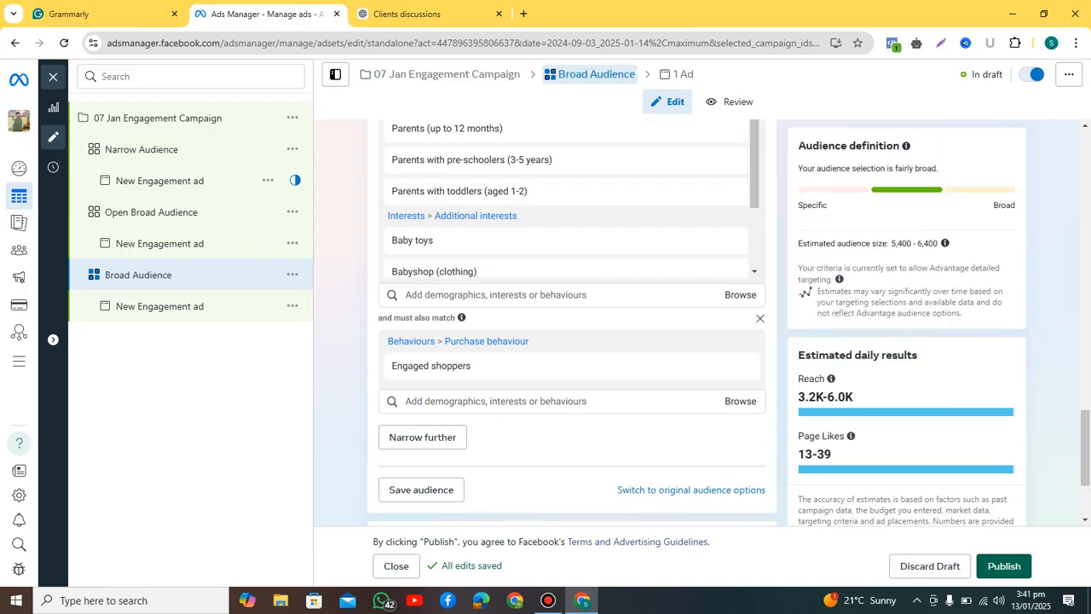
scroll(566, 196, down, 3)
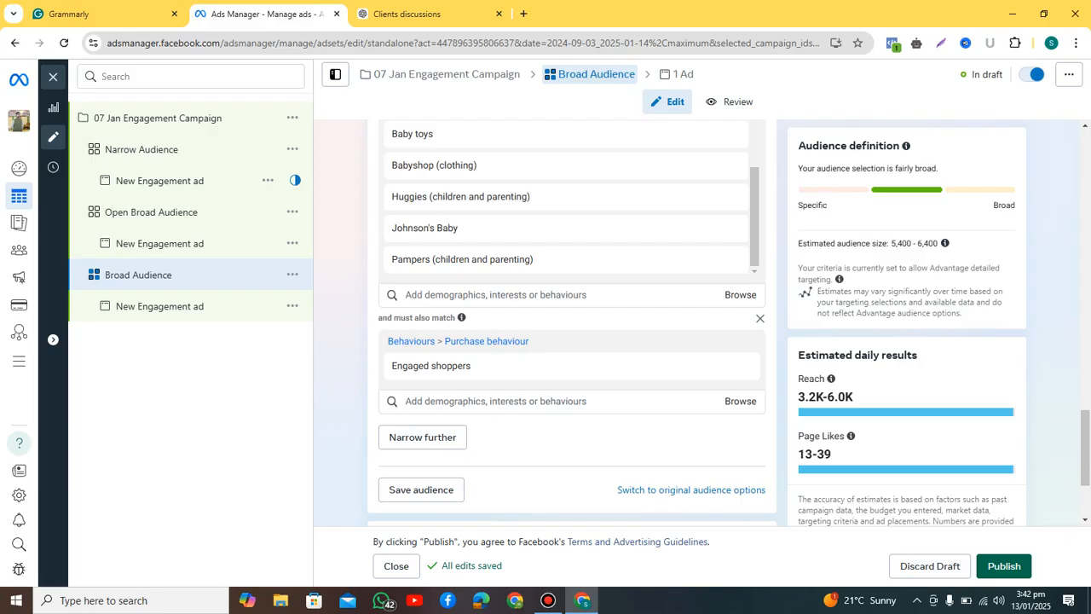
drag(379, 317, 413, 317)
mouse_move(433, 366)
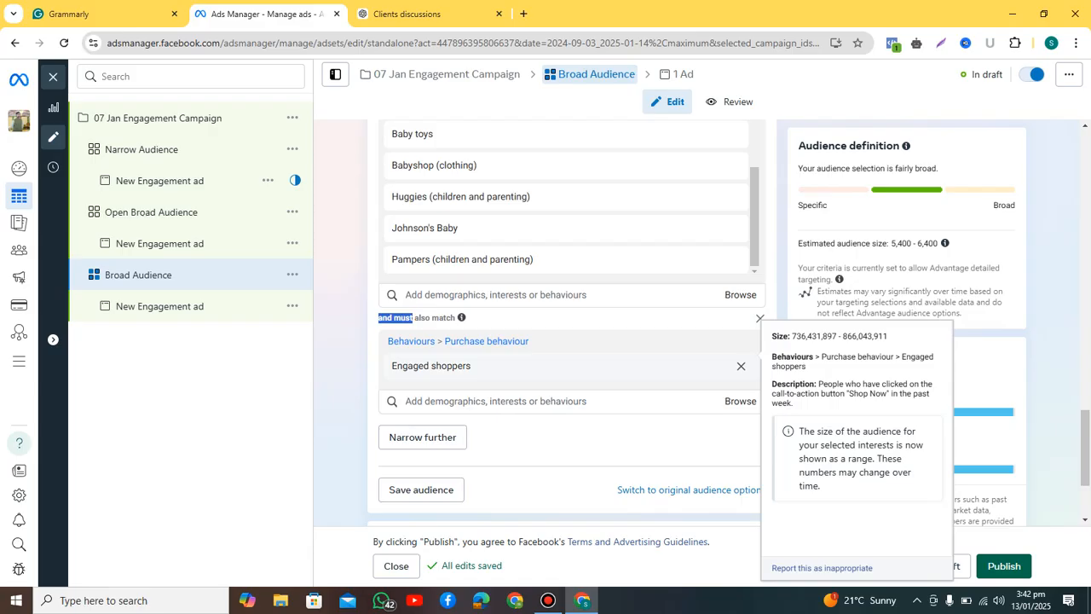
click(511, 365)
click(740, 365)
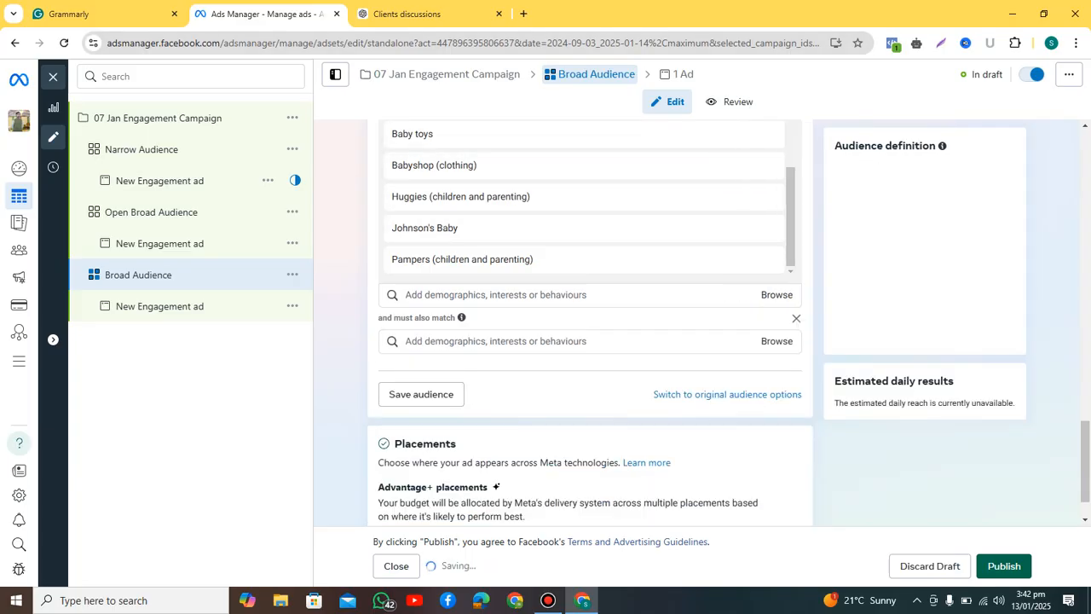
Step: Try the behaviour Business Page admins as the Broad Audience must-also-match condition, and remove it again
click(495, 341)
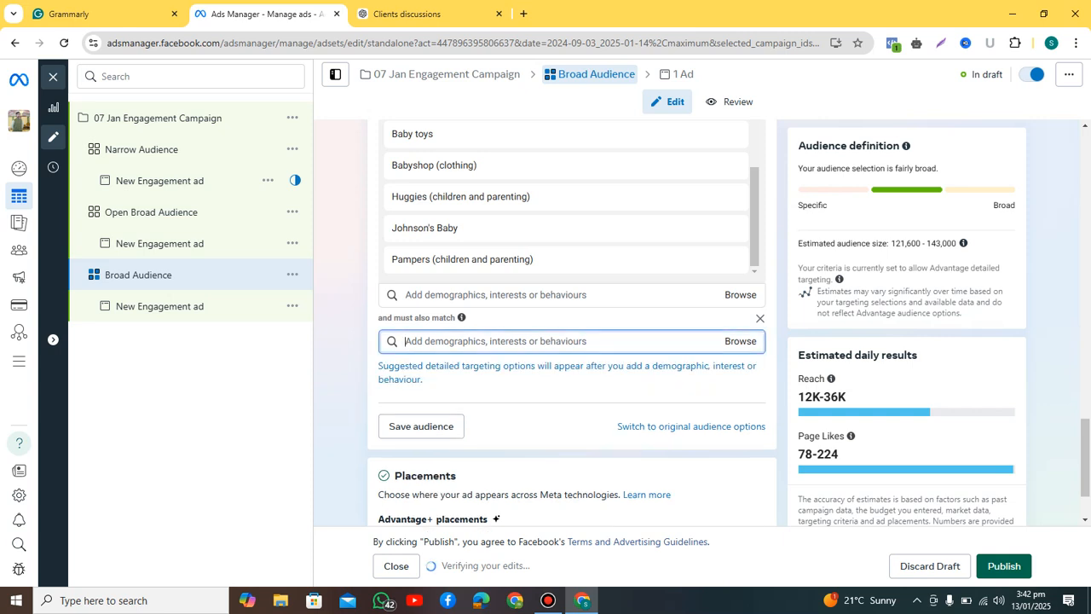
text(business page)
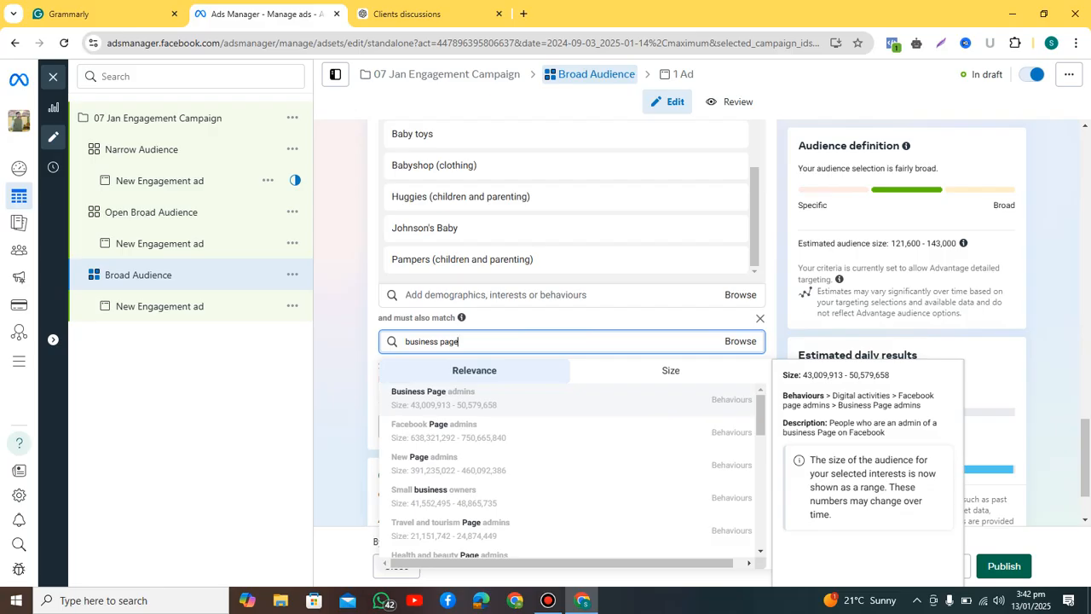
key(Return)
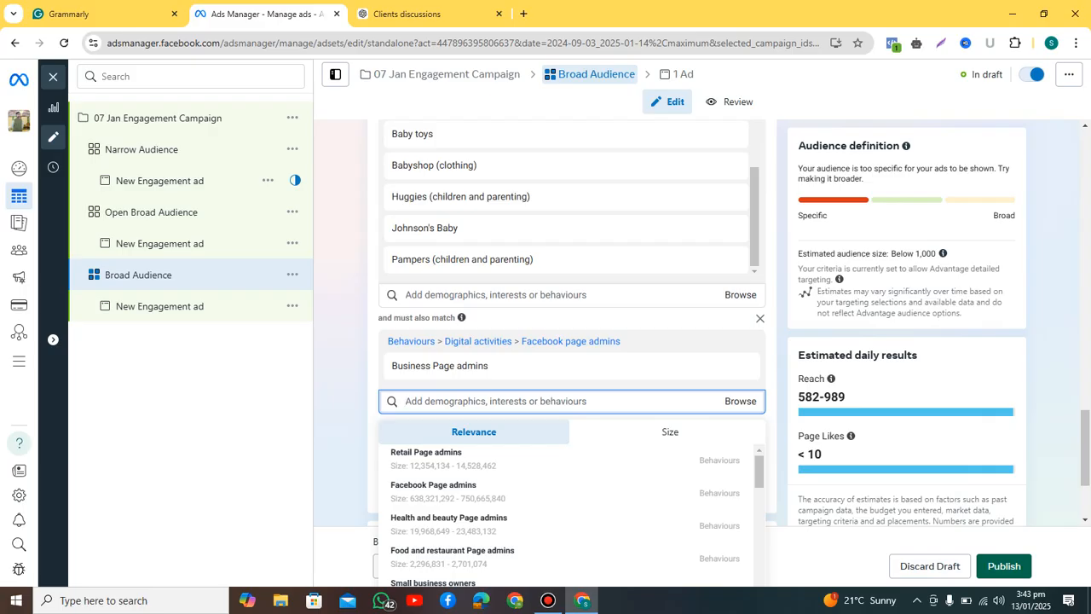
click(778, 294)
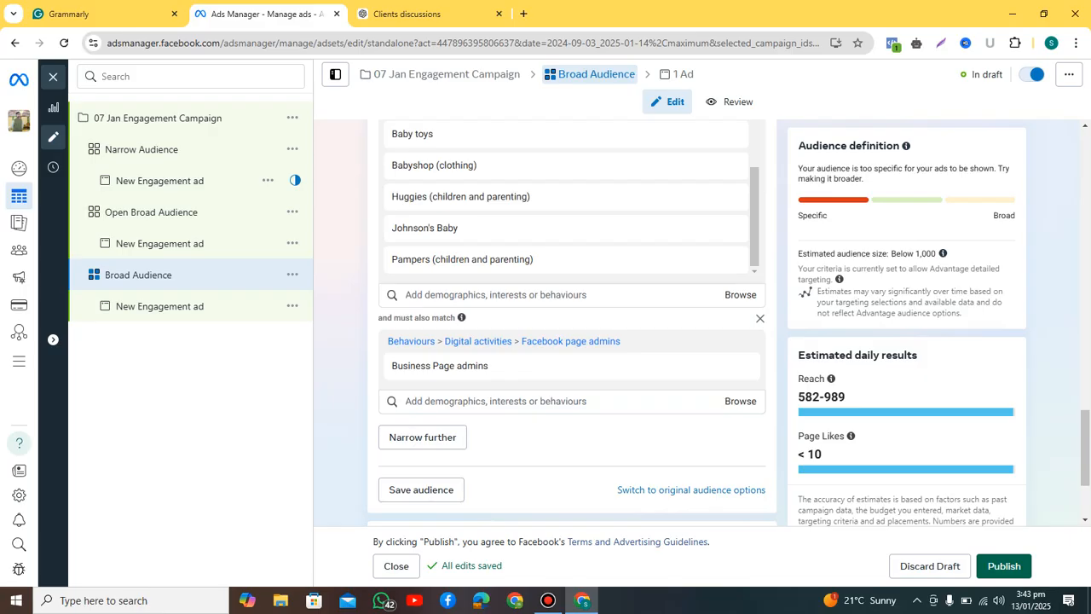
mouse_move(596, 366)
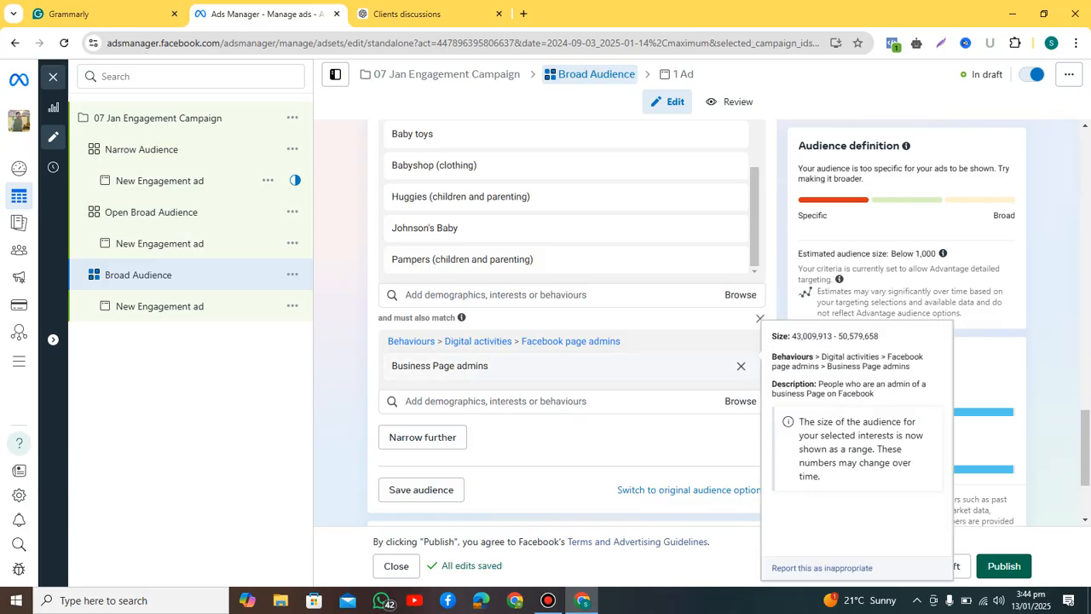
click(740, 365)
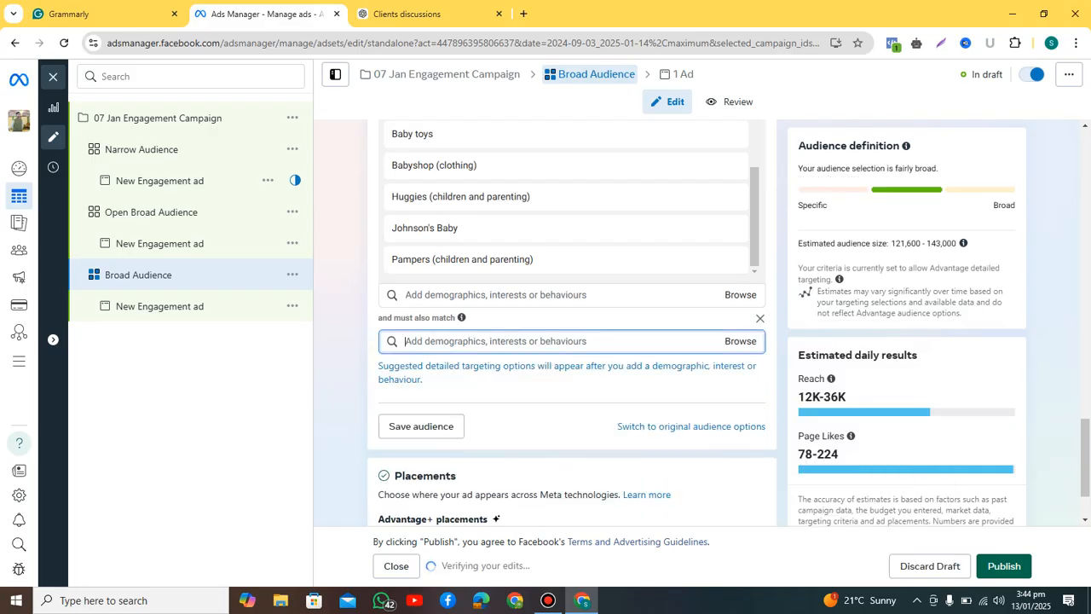
Step: Add the behaviour Engaged shoppers to the must-also-match condition of the Broad Audience ad set
text(eng)
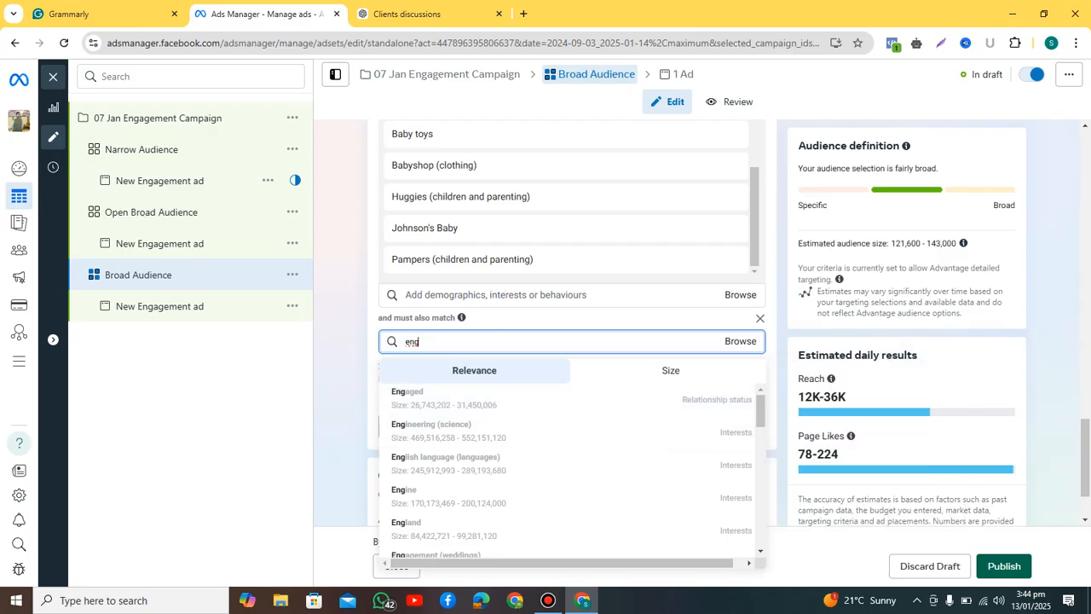
text(ag)
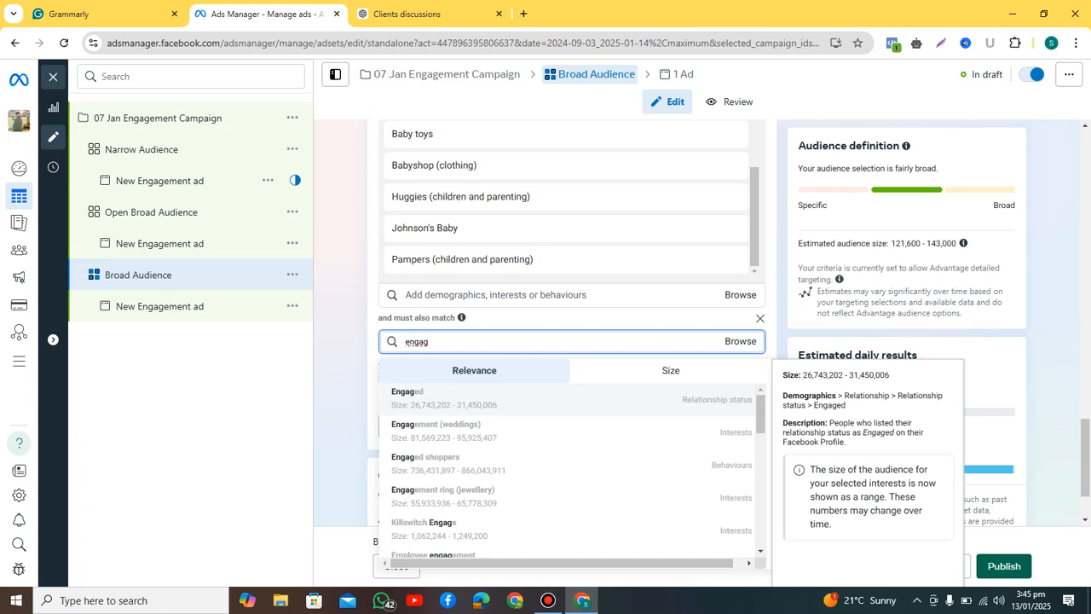
text(ed sh)
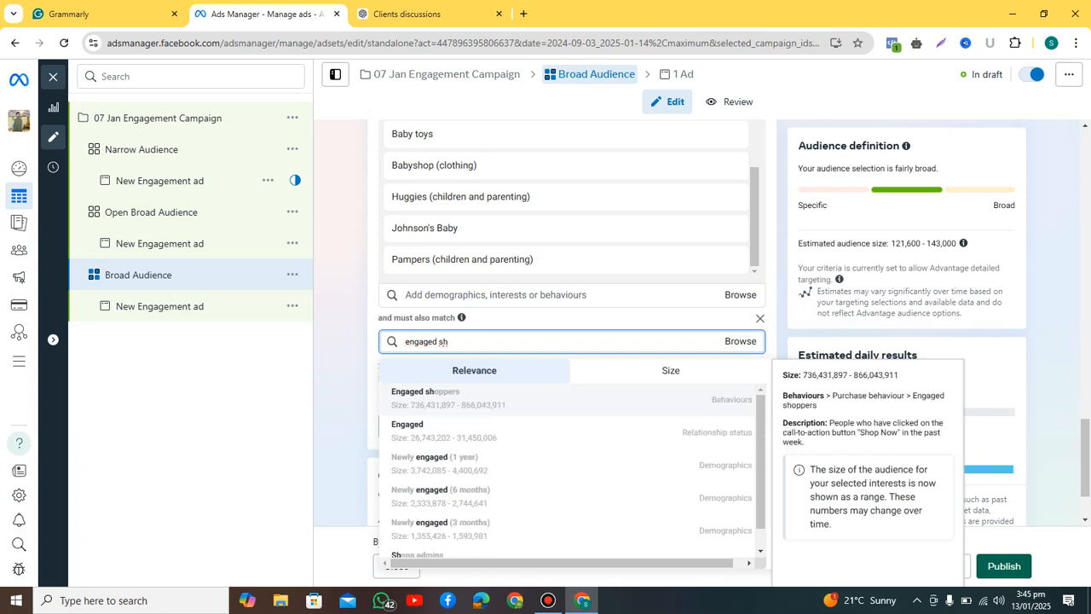
key(Return)
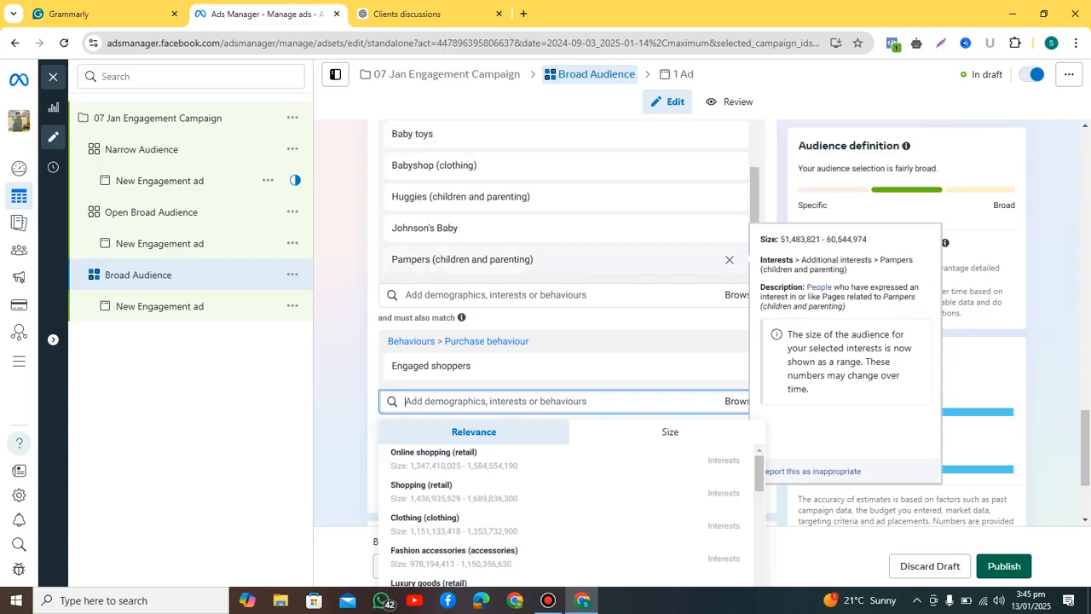
click(579, 318)
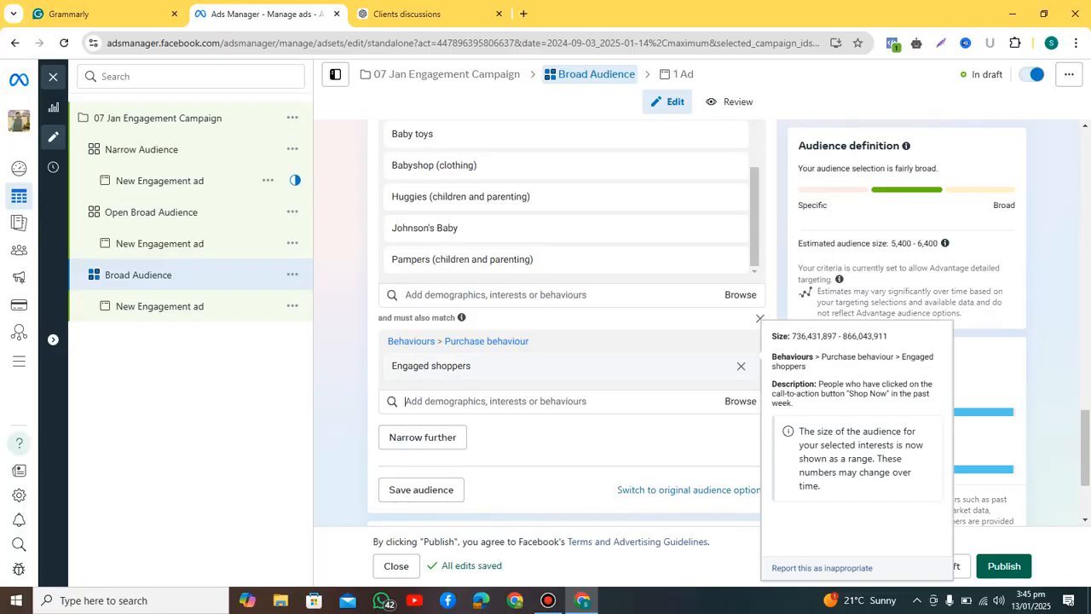
click(495, 401)
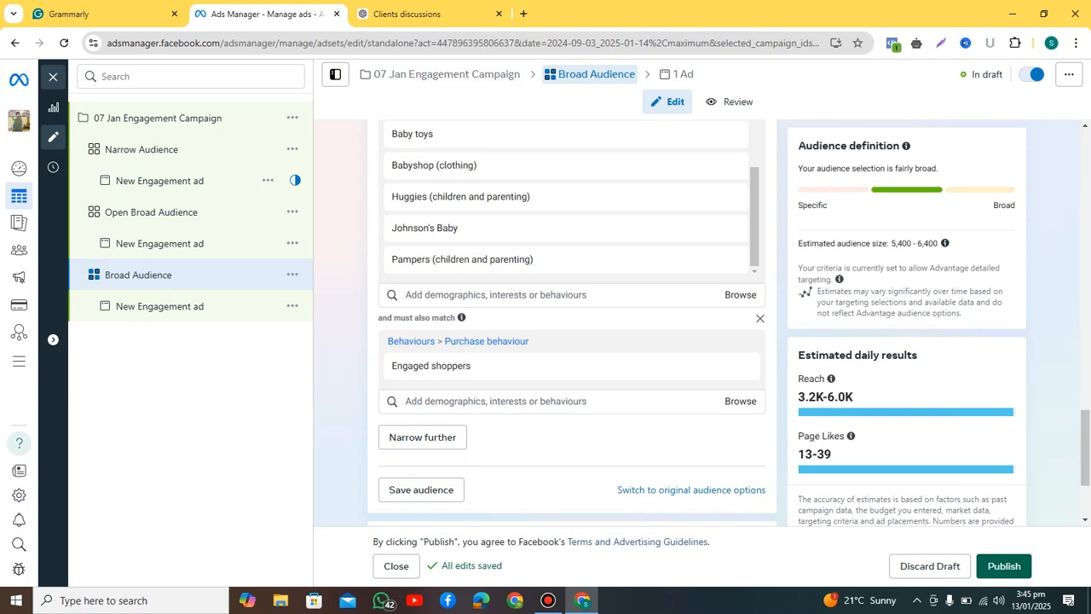
Step: Open the Broad Audience ad set's locations for editing and start a search for a location to include
scroll(571, 324, up, 3)
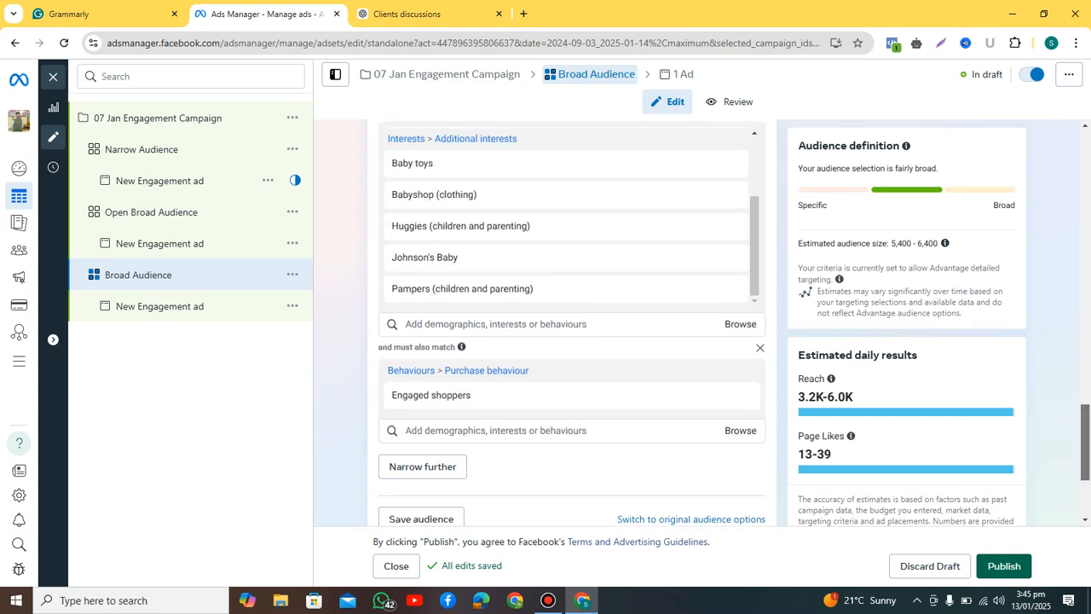
scroll(571, 324, up, 3)
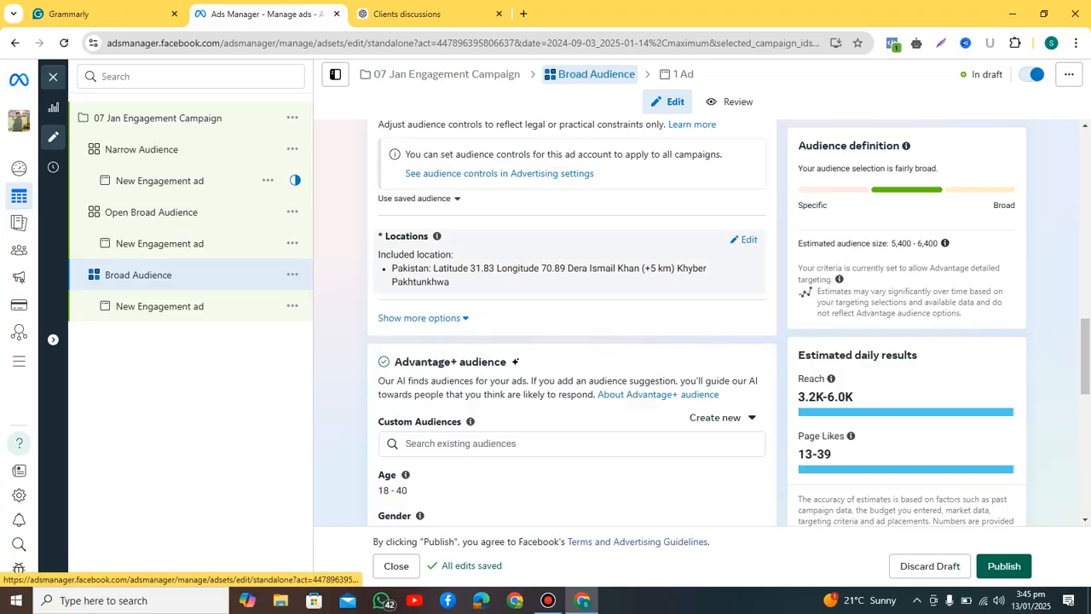
click(743, 239)
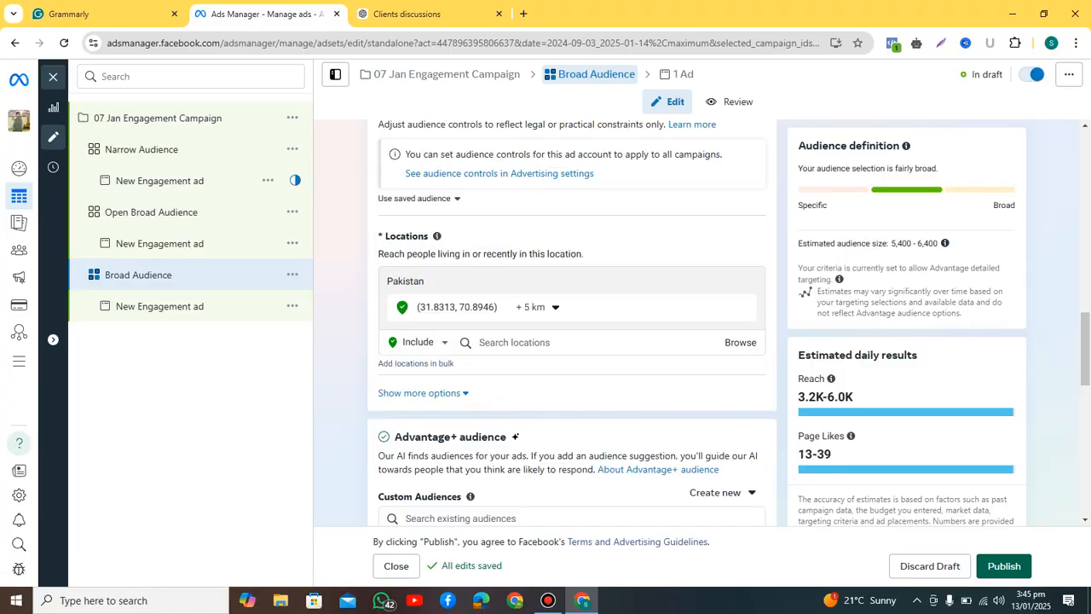
click(528, 343)
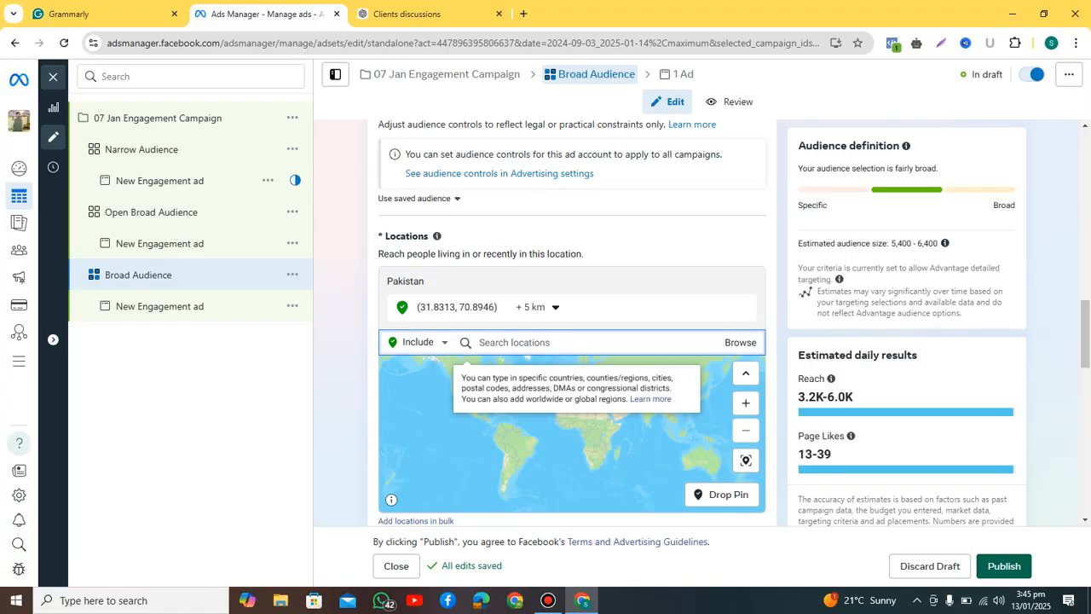
text(isal)
text(lam)
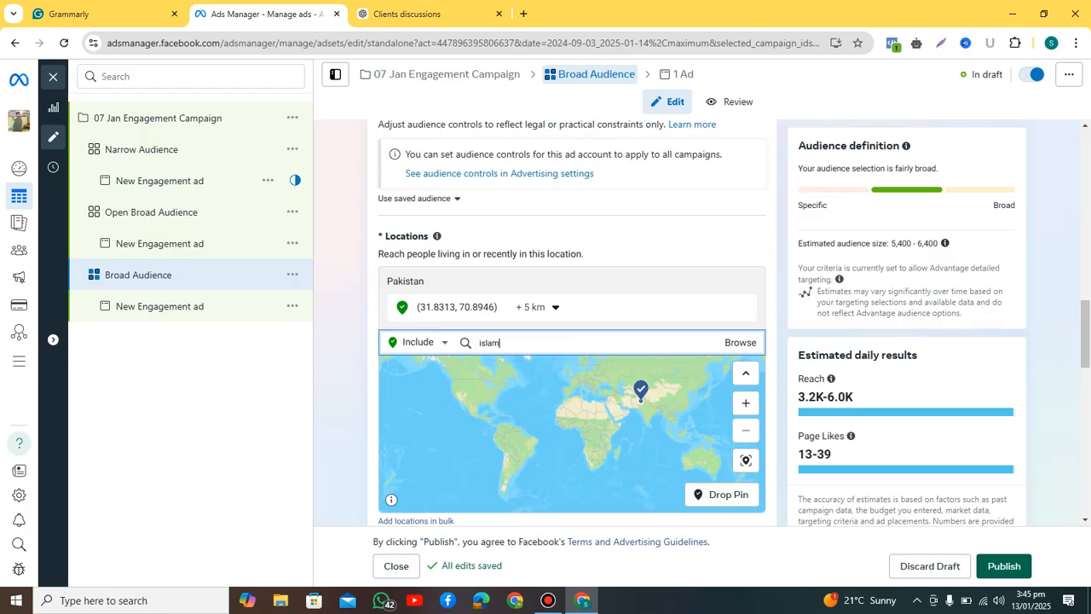
key(BackSpace)
key(BackSpace)
key(BackSpace)
key(BackSpace)
key(BackSpace)
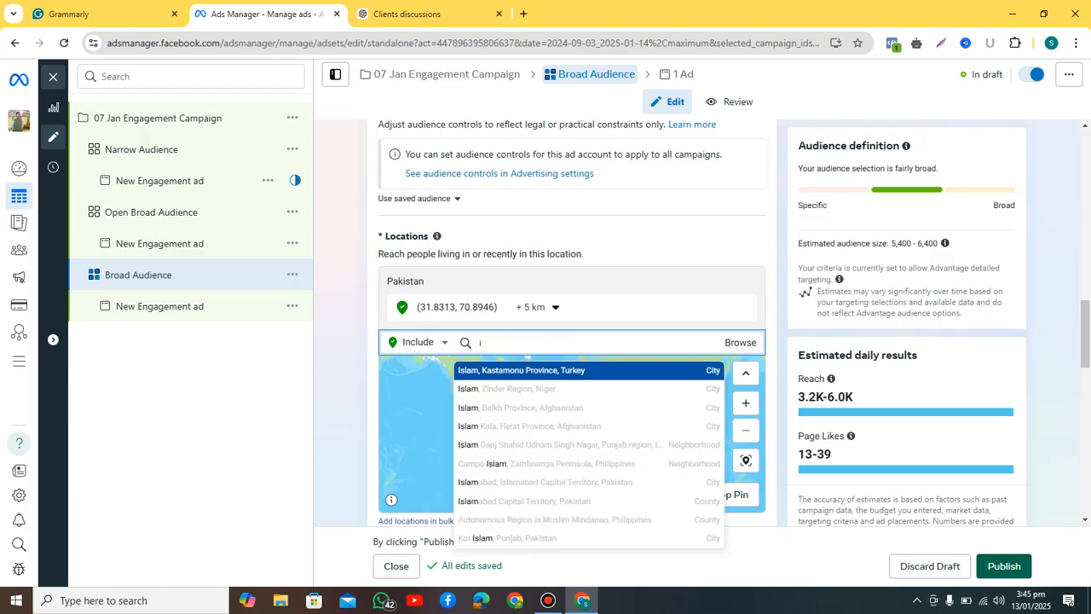
text(pindi)
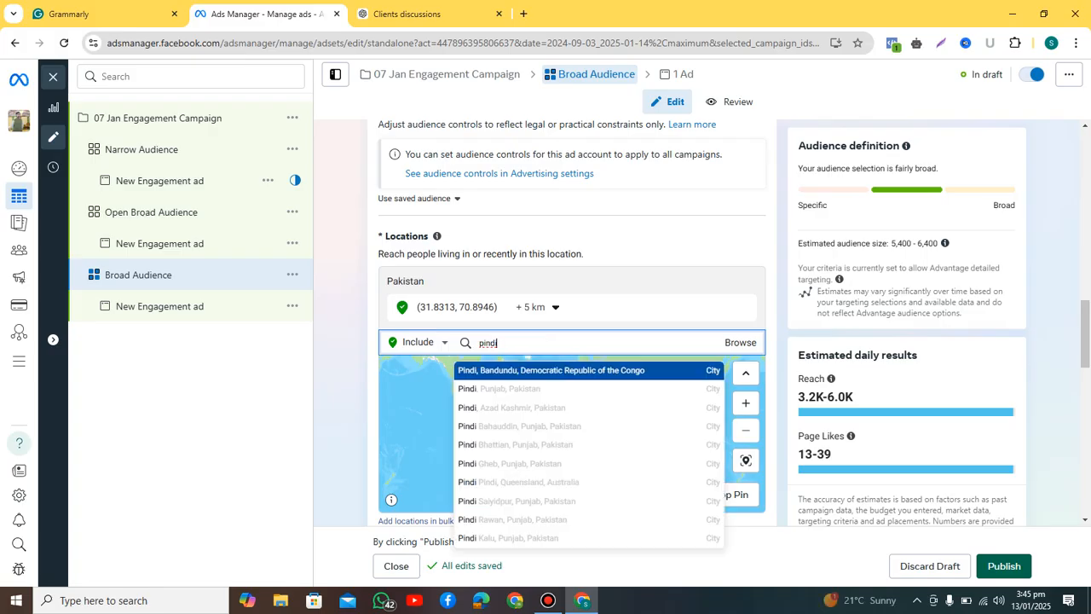
key(BackSpace)
key(BackSpace)
key(BackSpace)
key(BackSpace)
key(BackSpace)
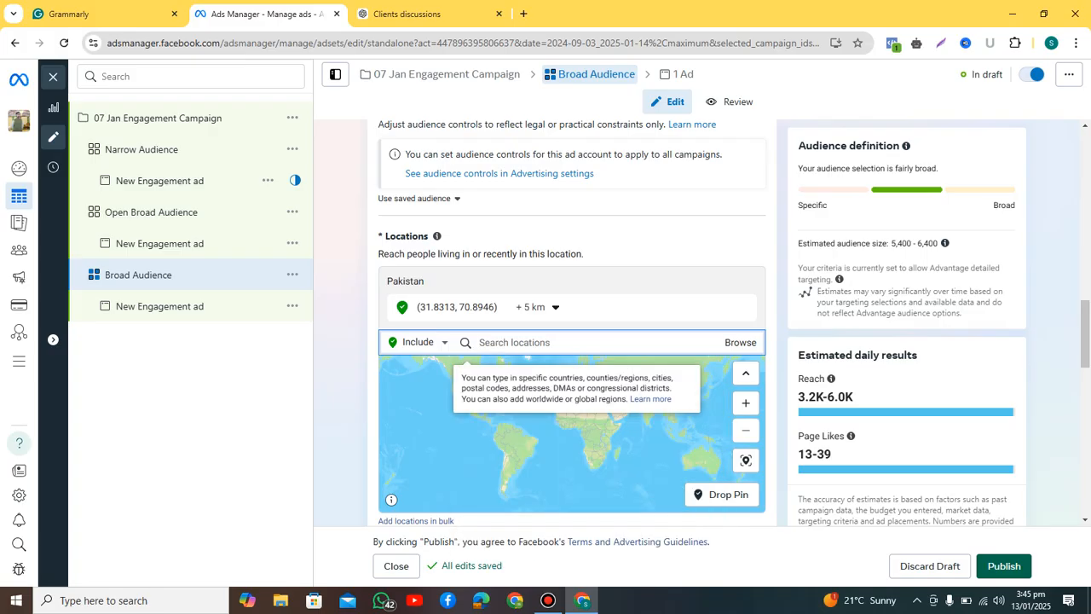
Step: Add the Punjab, Pakistan cities Rawalpindi, Lahore and Multan as included locations of the Broad Audience ad set
text(rawalpi)
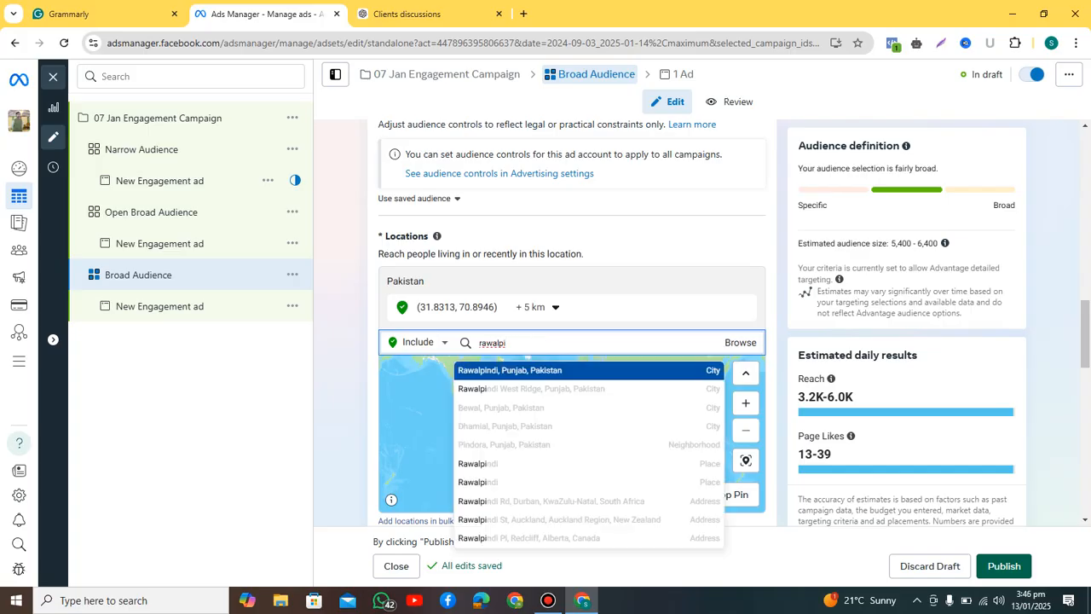
key(Return)
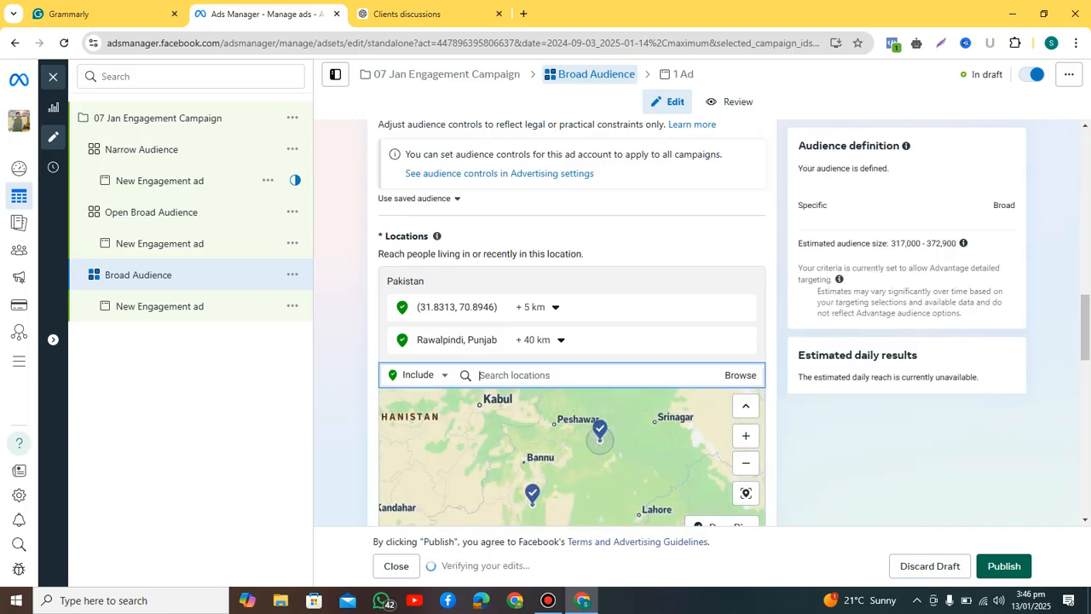
text(lahore)
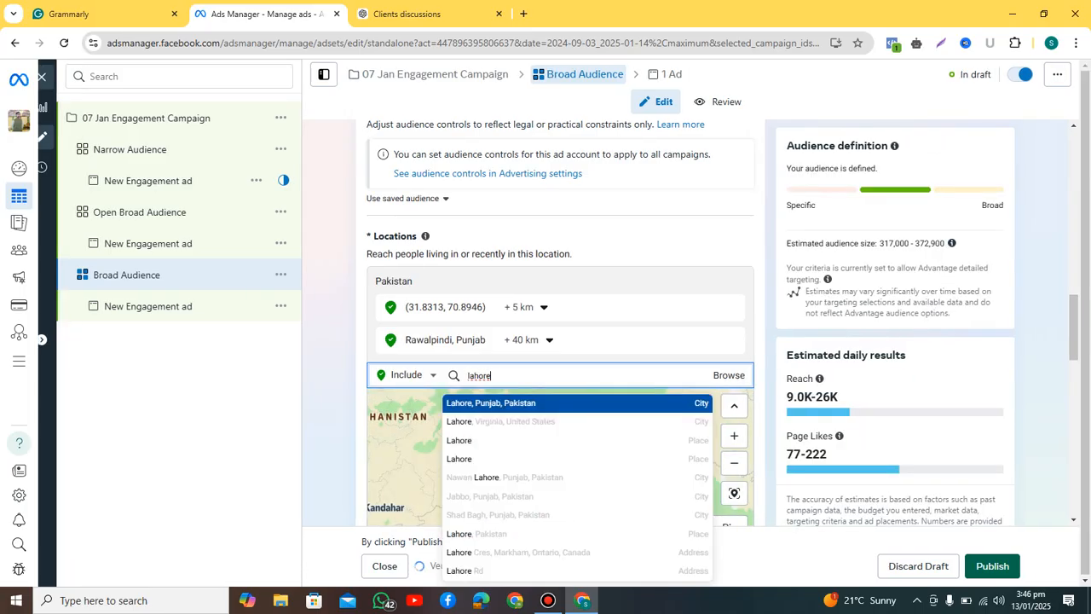
key(Return)
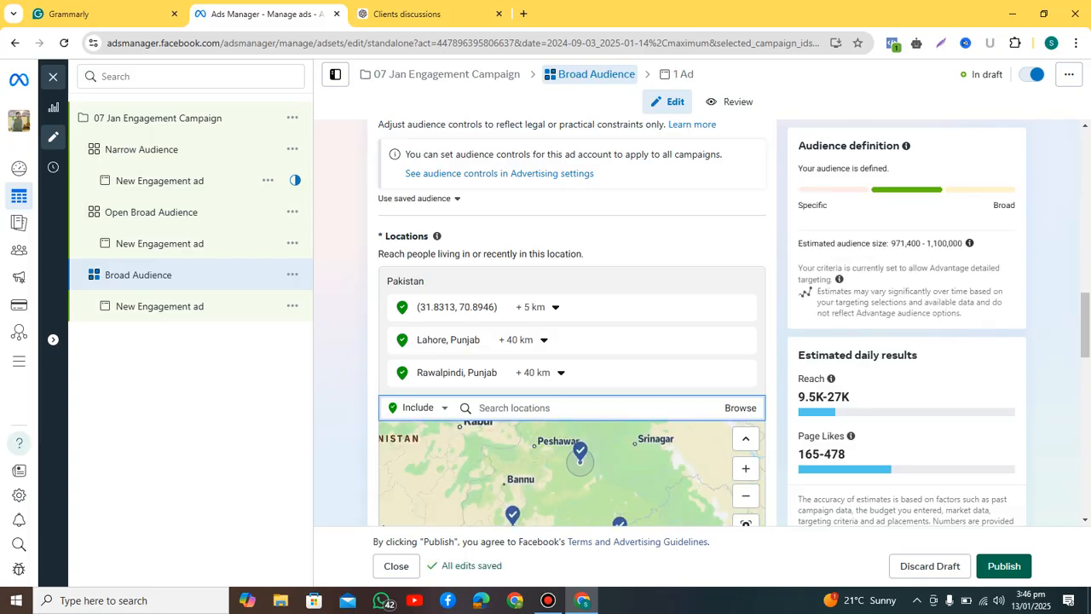
text(multan)
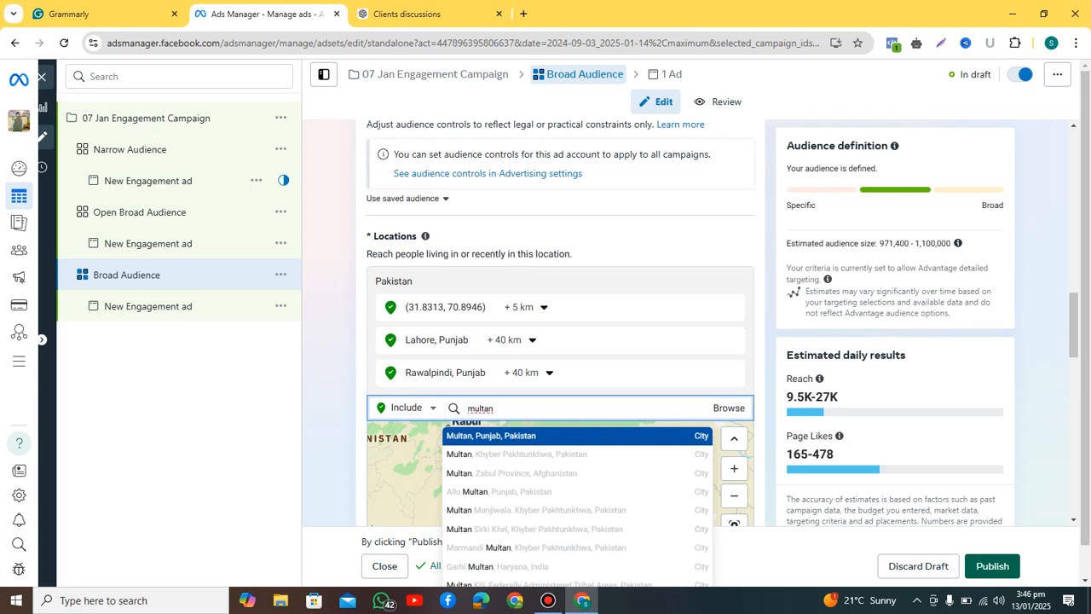
key(Return)
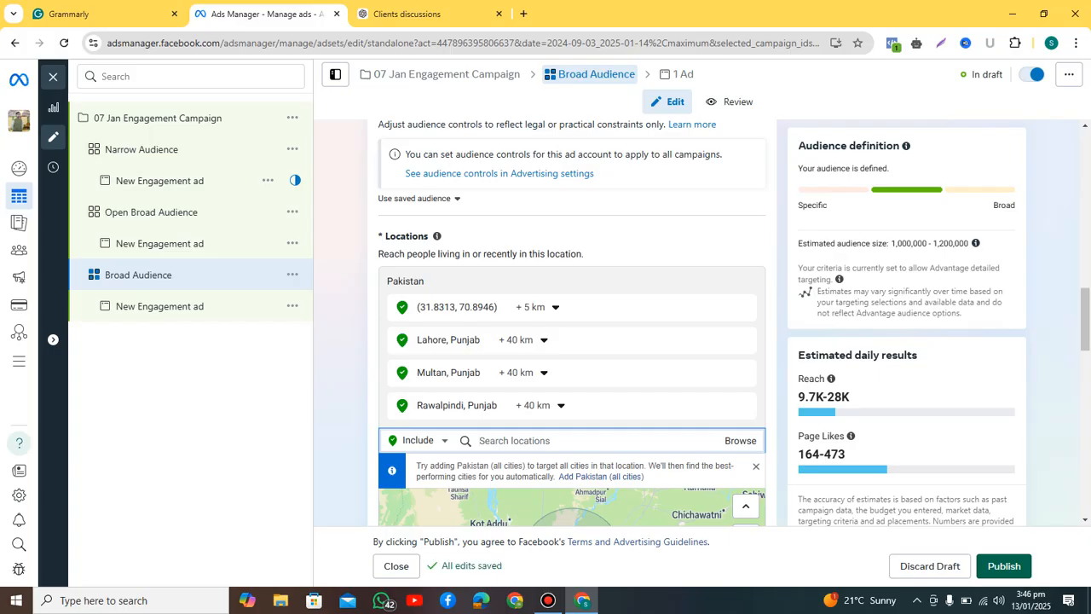
Step: Remove Engaged shoppers from the Broad Audience must-also-match condition and add the same behaviour back
scroll(571, 324, down, 10)
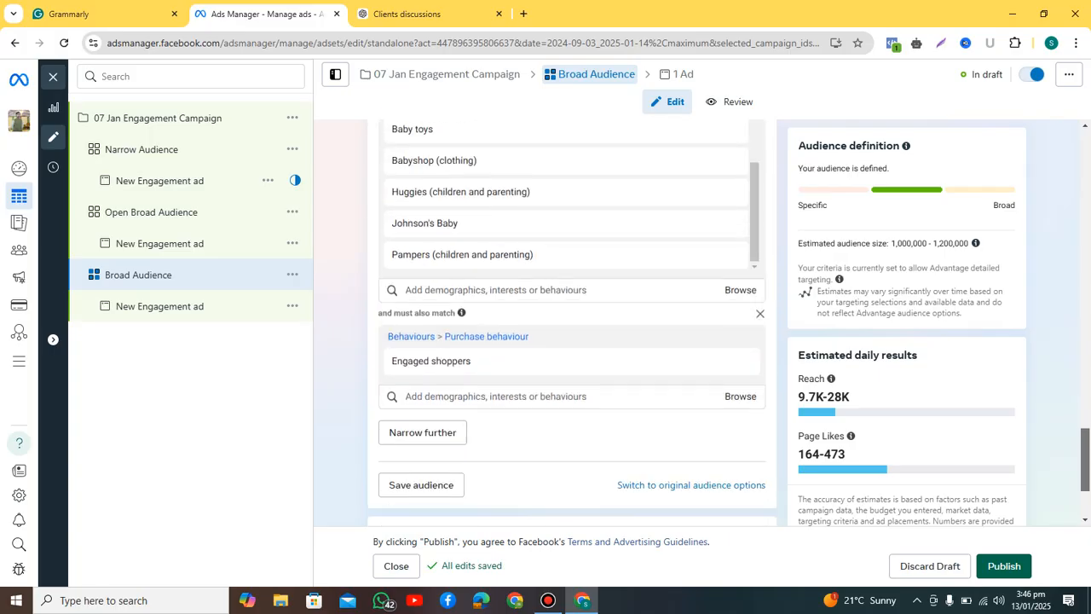
scroll(571, 323, up, 2)
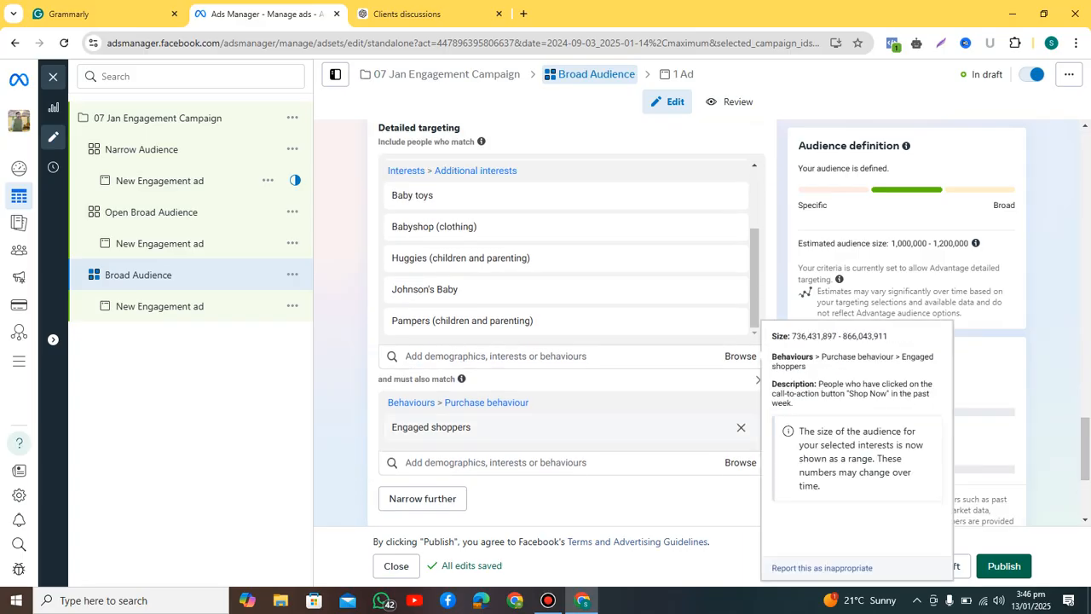
click(740, 427)
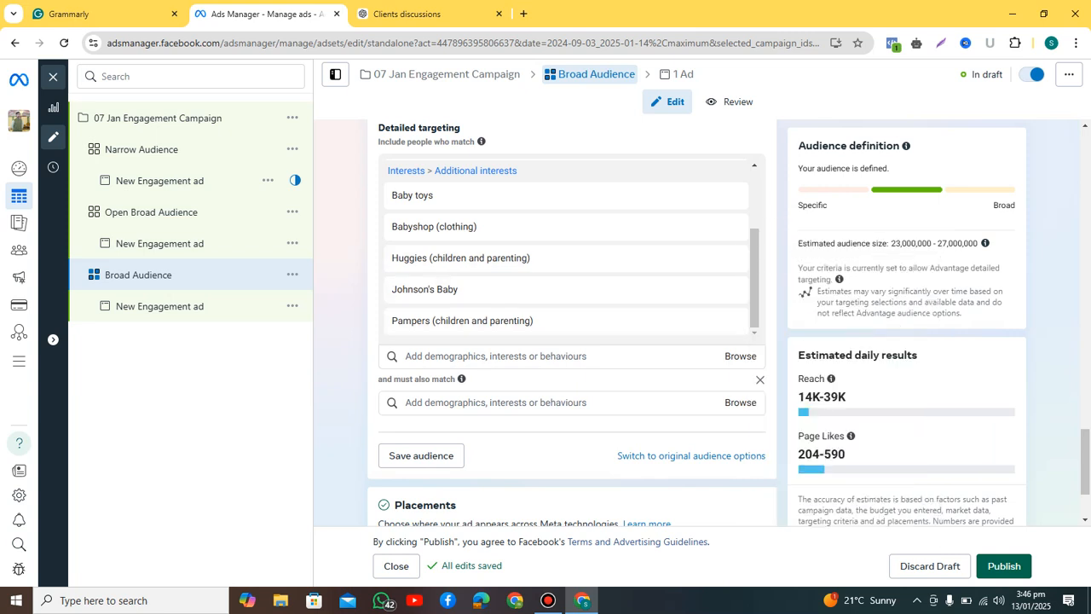
click(496, 402)
text(engag)
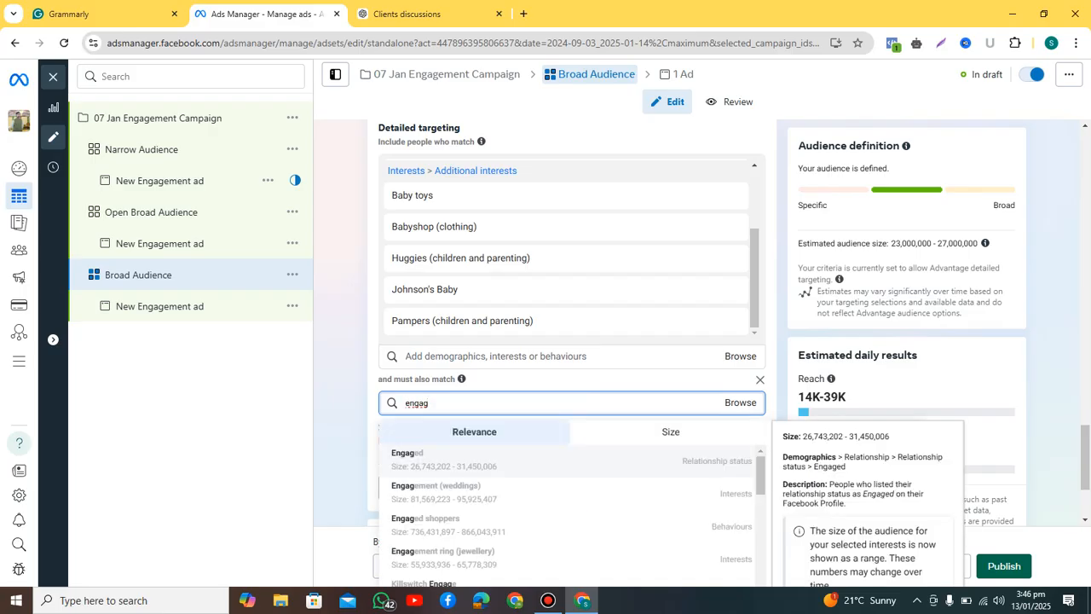
text(ed sho)
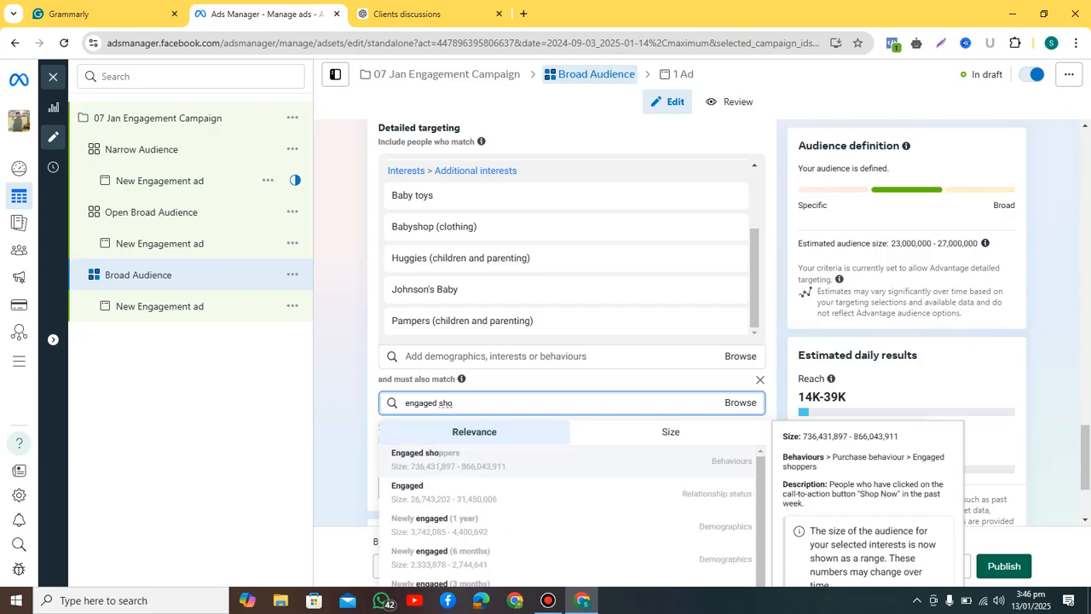
click(426, 452)
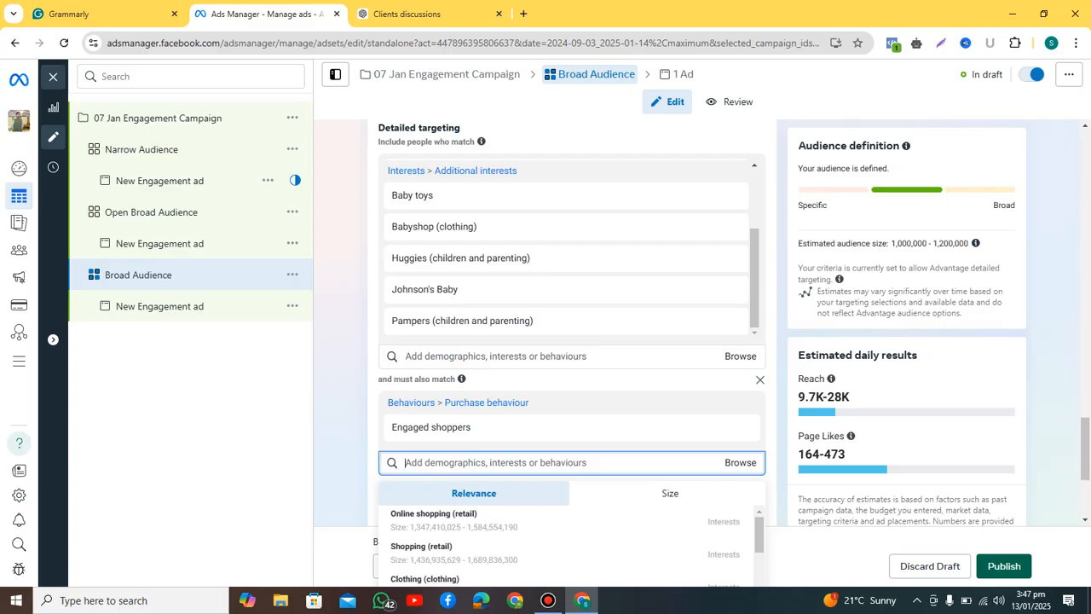
key(Escape)
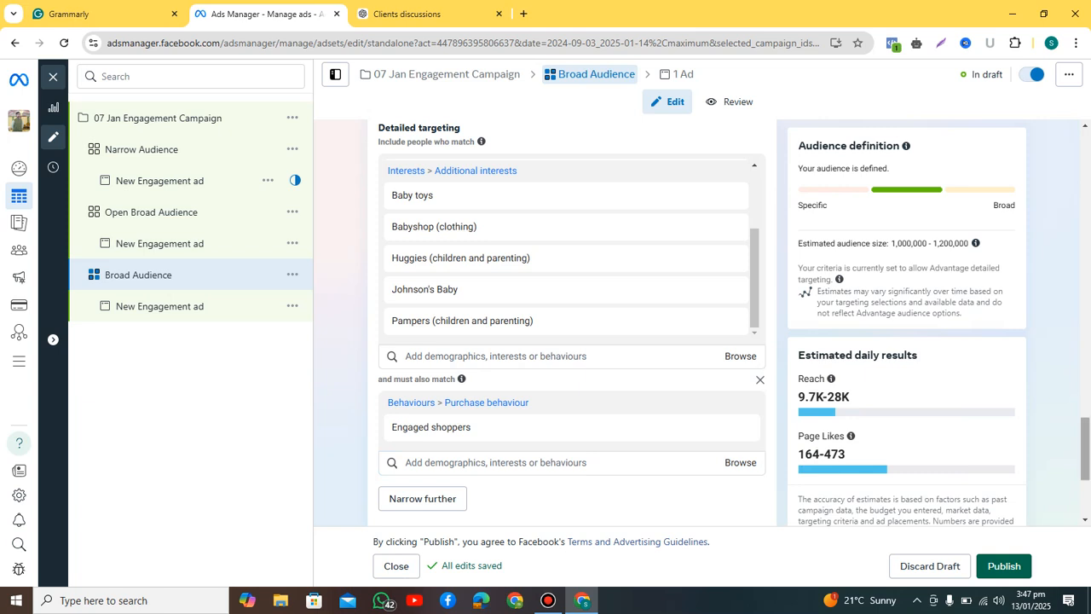
Step: Switch the Broad Audience ad set from Advantage+ placements to Manual placements
scroll(729, 322, down, 3)
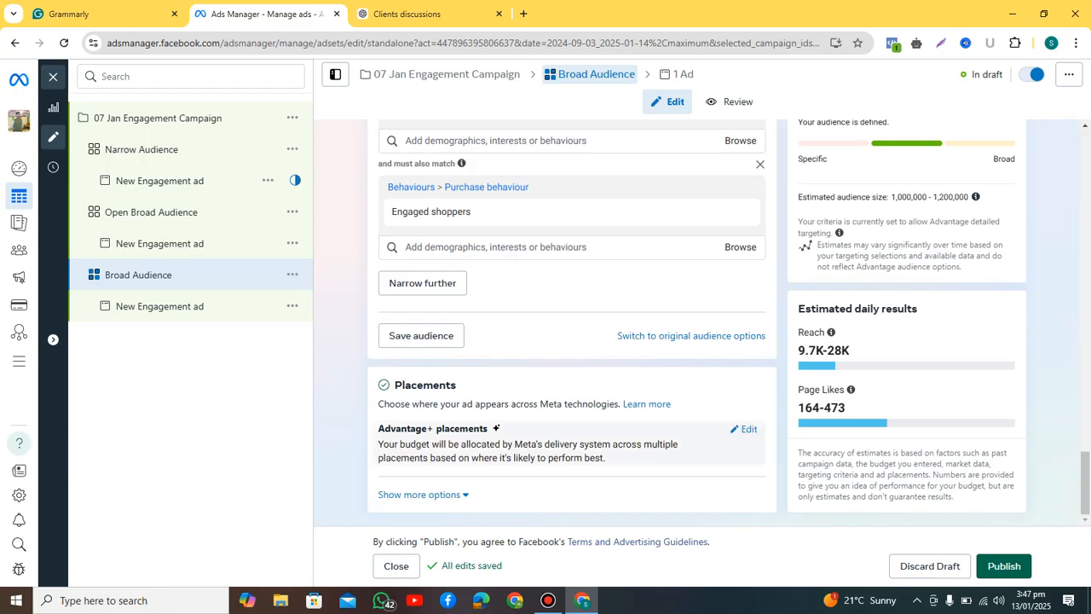
click(747, 430)
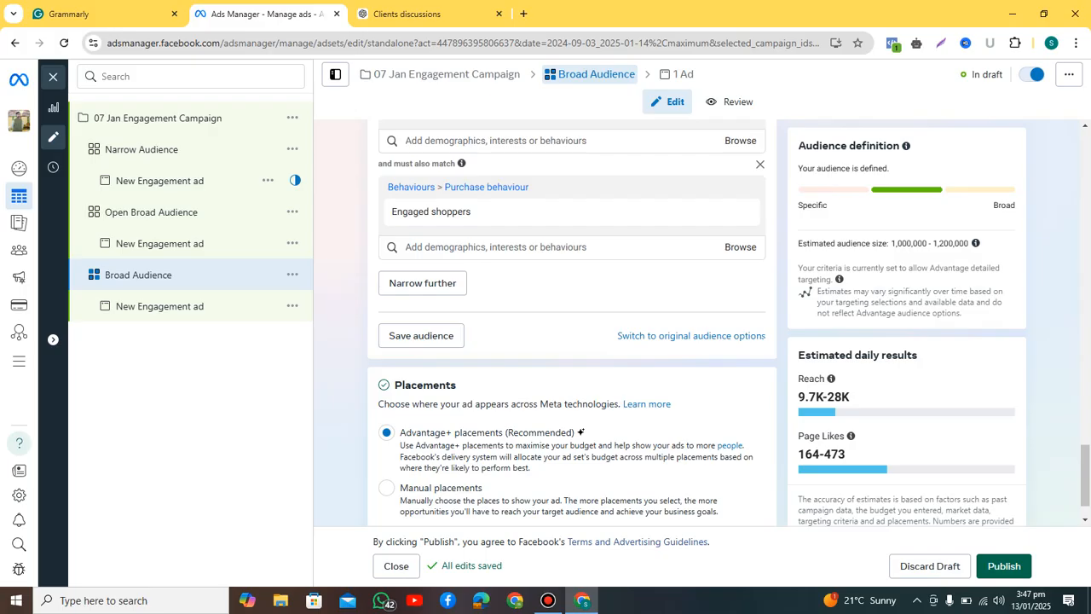
scroll(571, 324, down, 1)
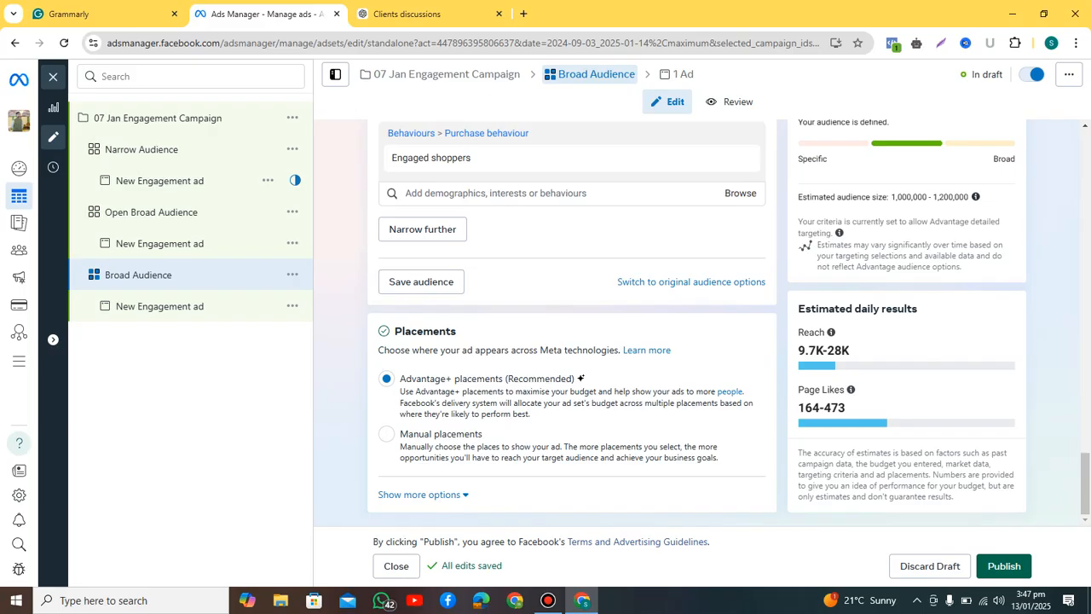
click(387, 434)
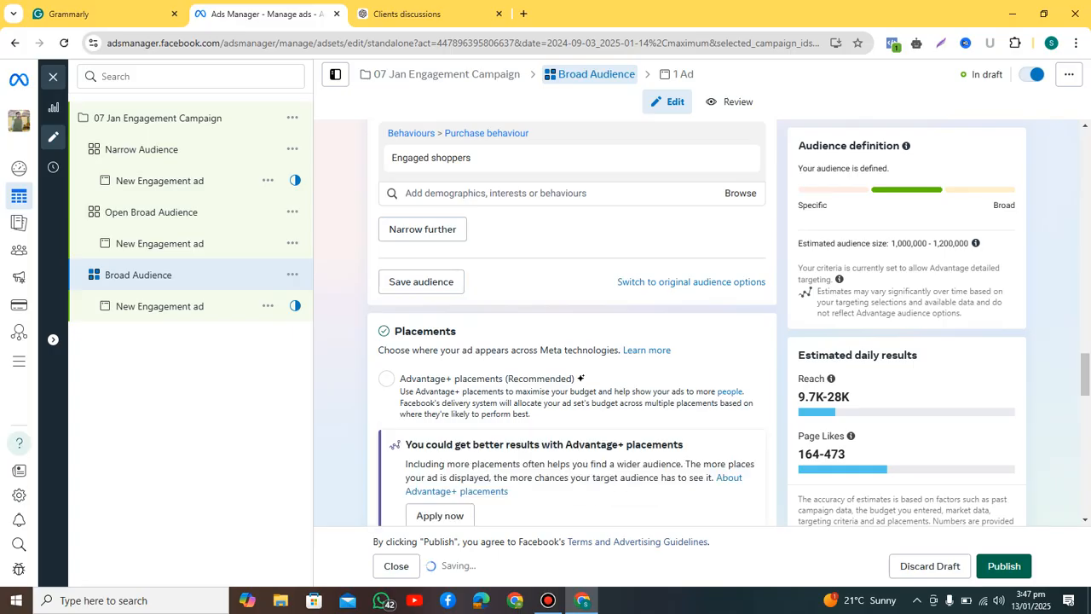
scroll(570, 324, down, 3)
scroll(571, 324, down, 1)
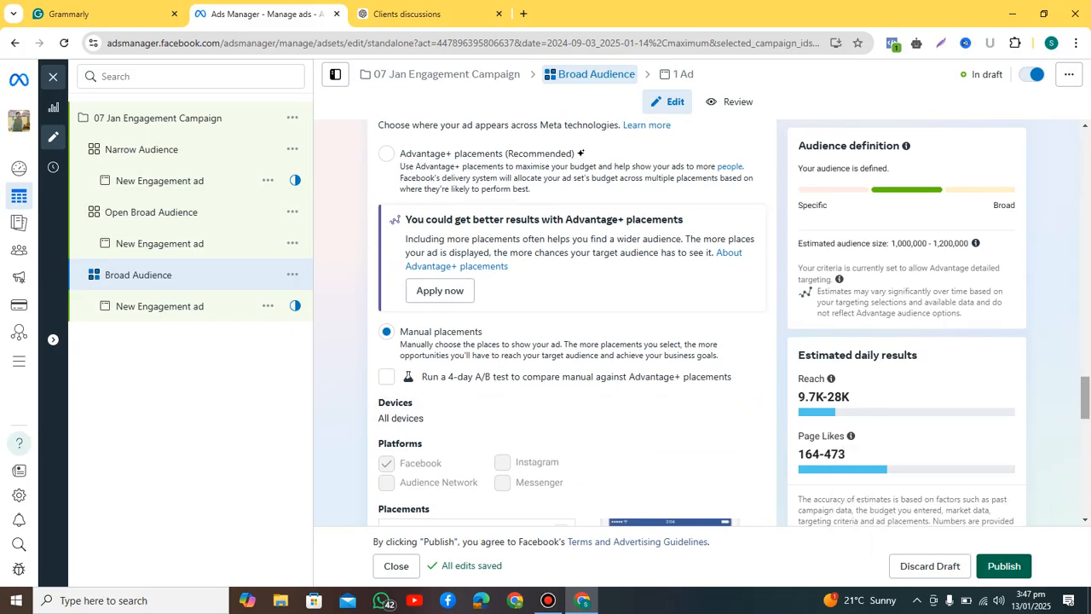
scroll(571, 324, down, 2)
drag(1084, 410, 1085, 409)
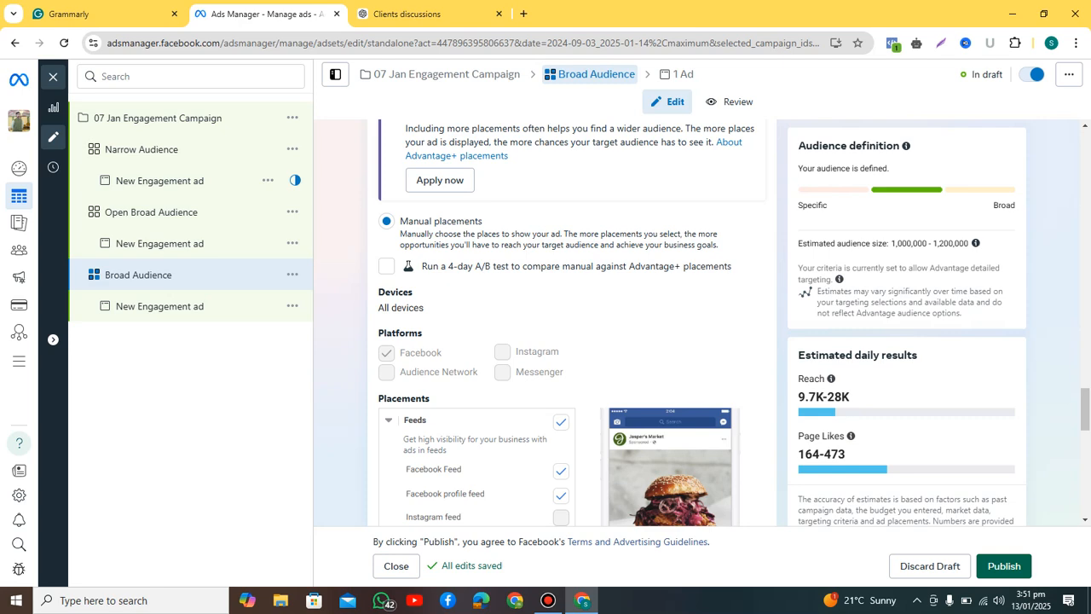
Step: Change the Broad Audience ad set's conversion location to Messaging apps
scroll(571, 324, up, 20)
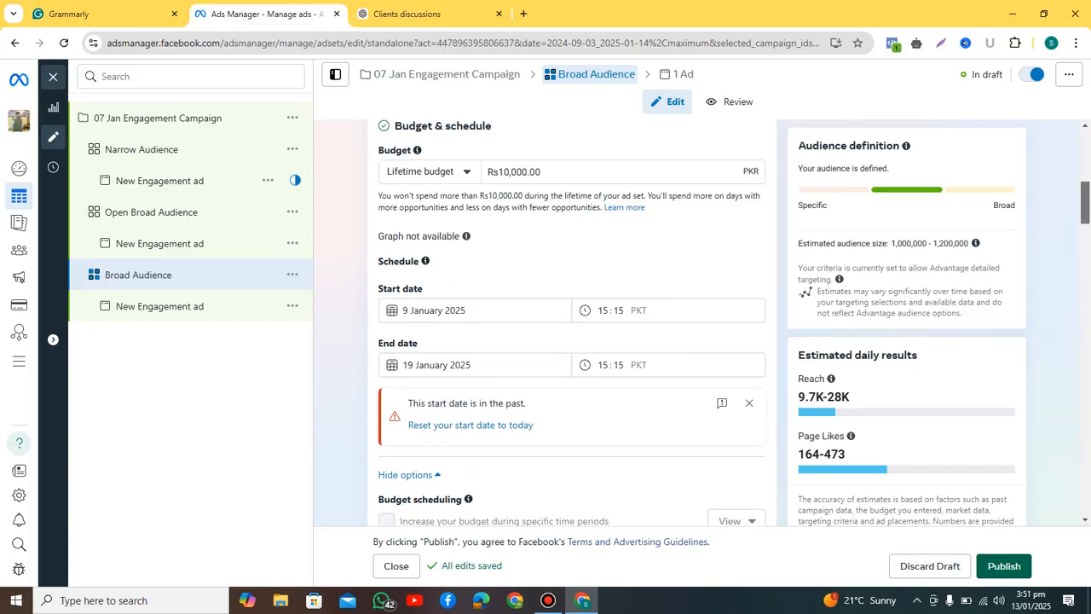
scroll(571, 324, up, 2)
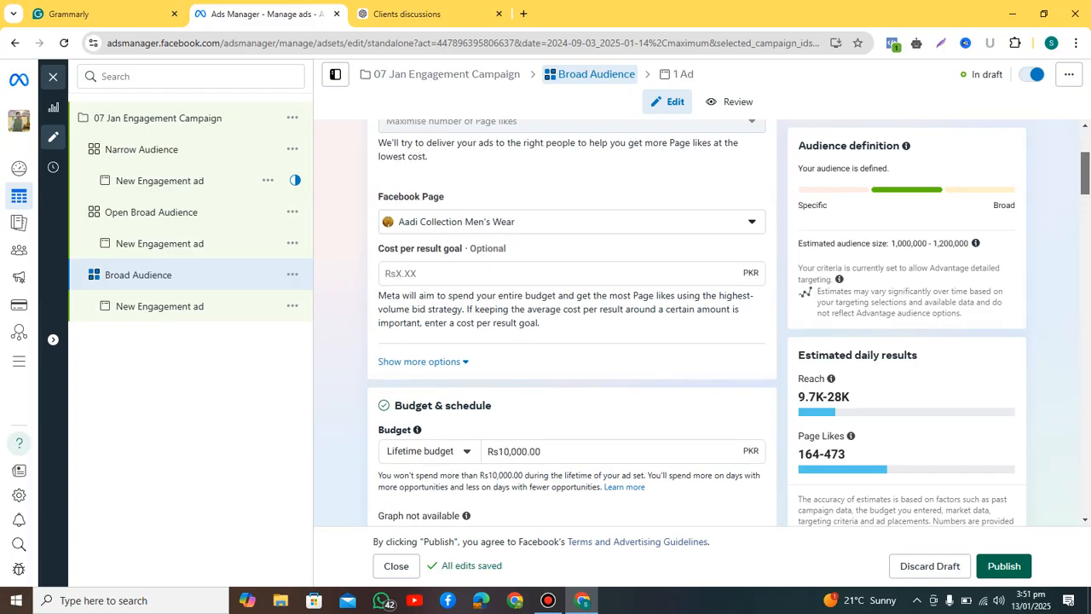
scroll(571, 324, up, 2)
scroll(571, 264, up, 1)
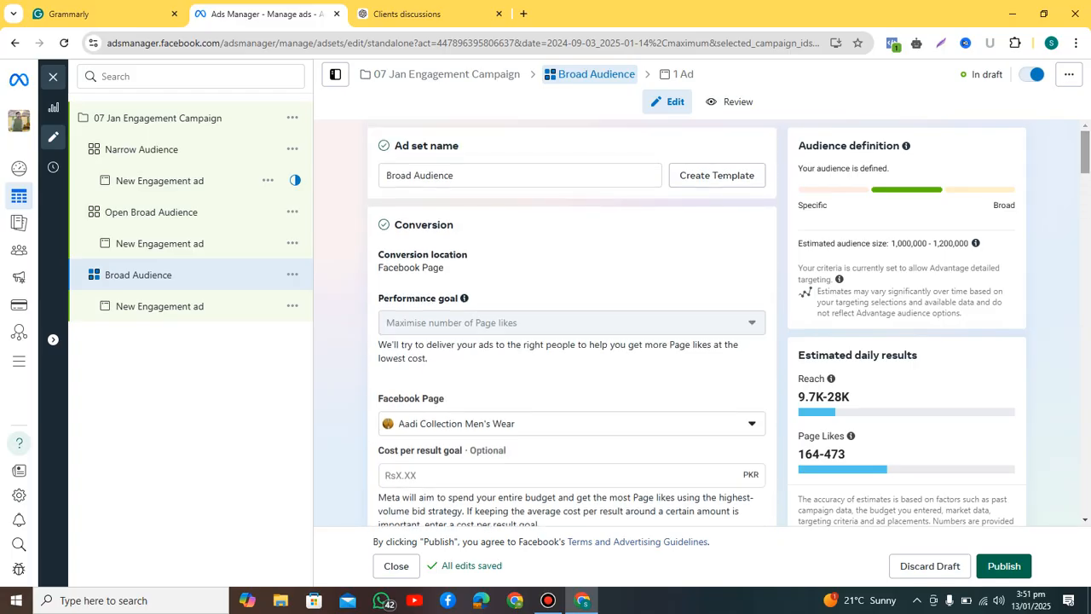
click(754, 260)
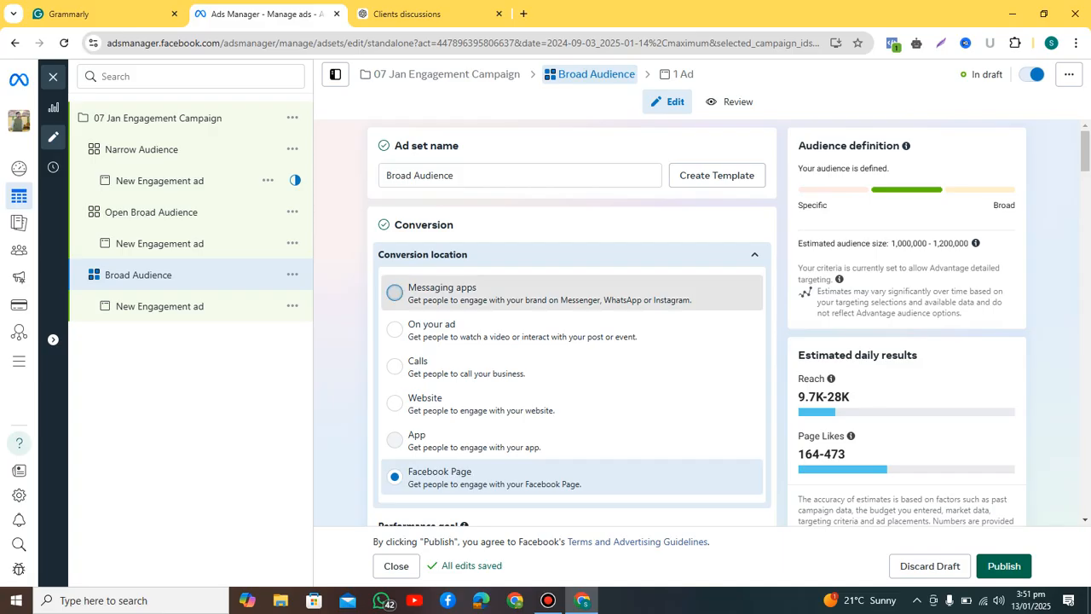
click(395, 292)
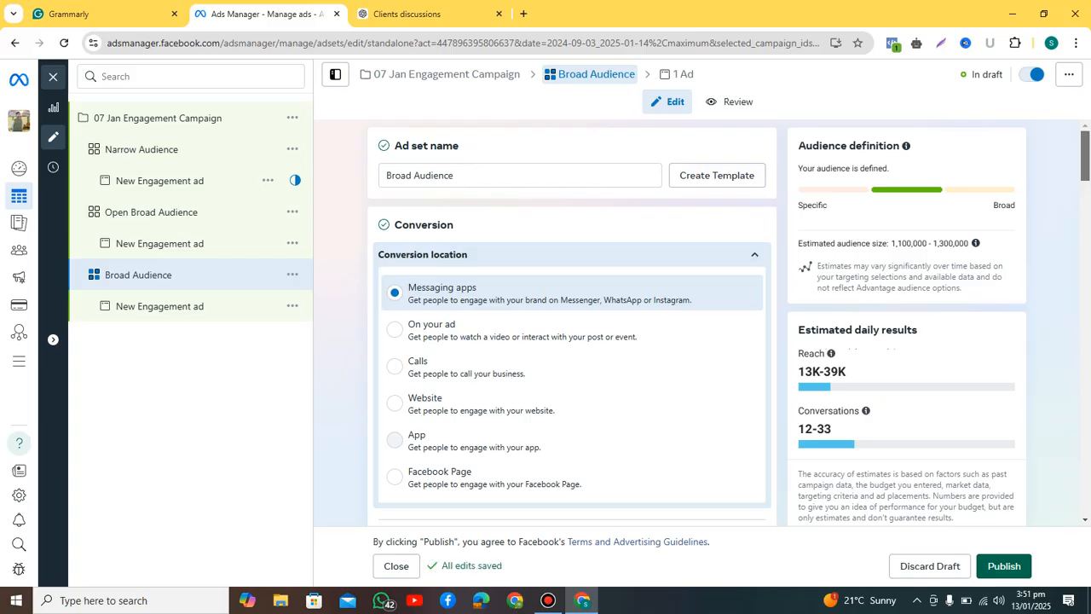
Step: Choose Manual placements for the Broad Audience ad set with its messaging conversion location
scroll(571, 324, down, 6)
scroll(571, 323, up, 4)
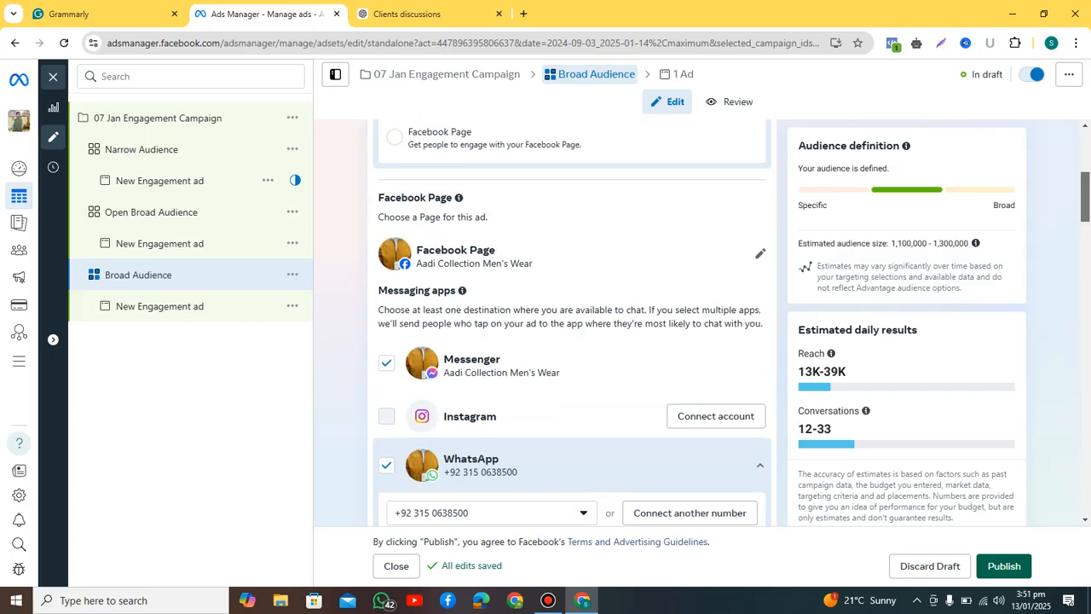
scroll(571, 324, down, 4)
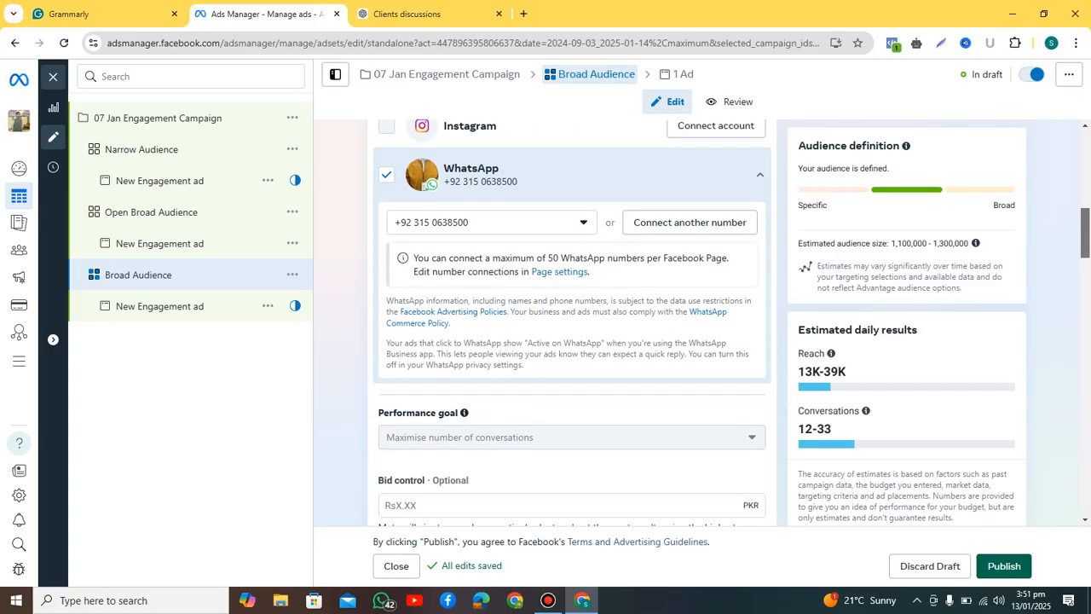
scroll(571, 324, down, 15)
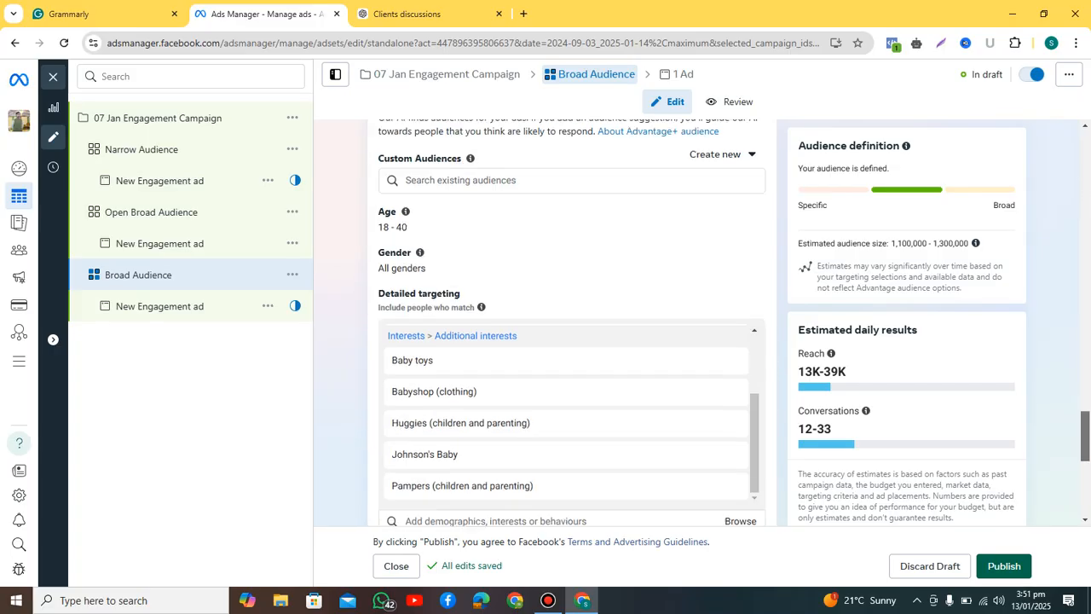
scroll(571, 323, down, 4)
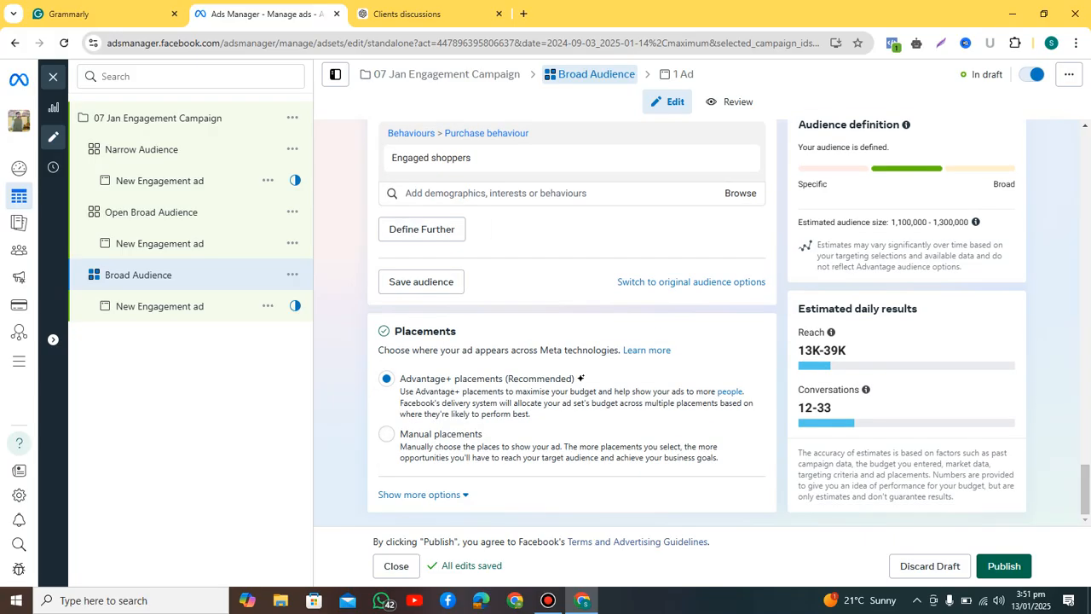
click(386, 434)
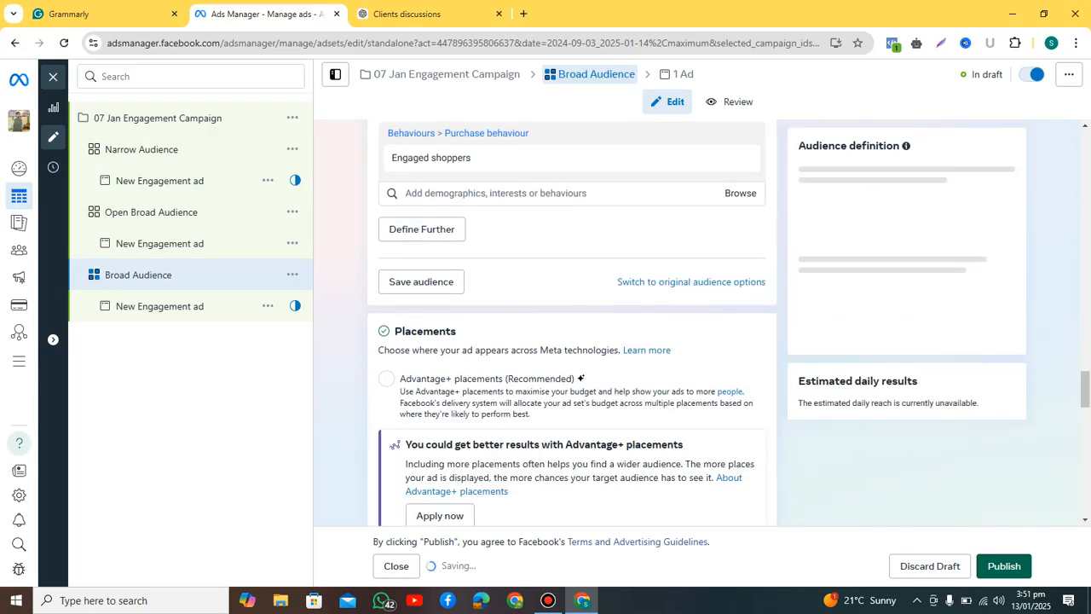
scroll(571, 324, down, 4)
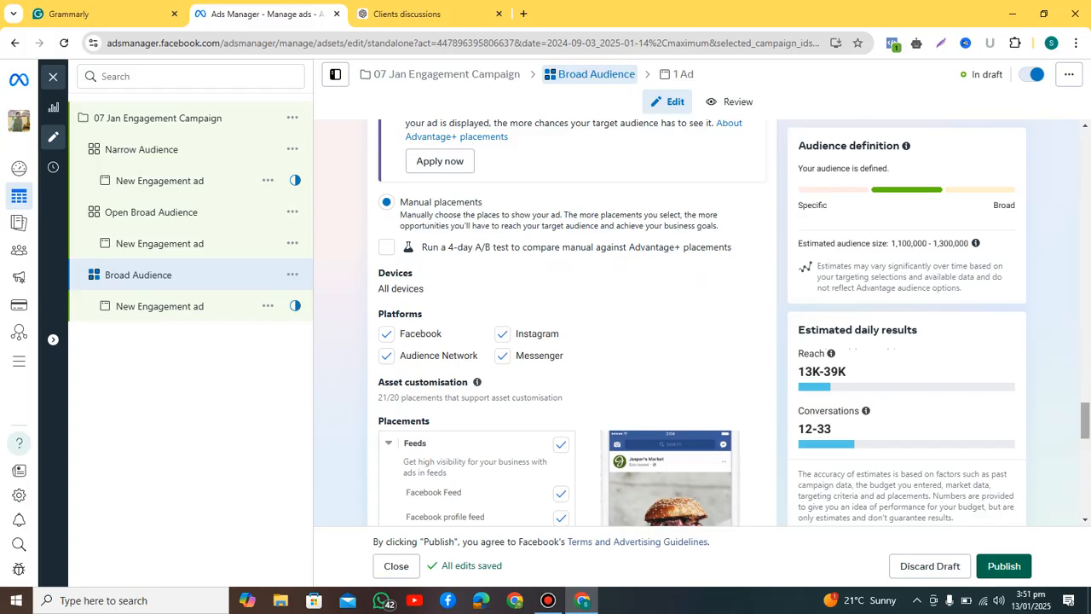
Step: Exclude Messenger inbox and Facebook Marketplace from the Broad Audience ad set's feed placements
scroll(546, 324, down, 3)
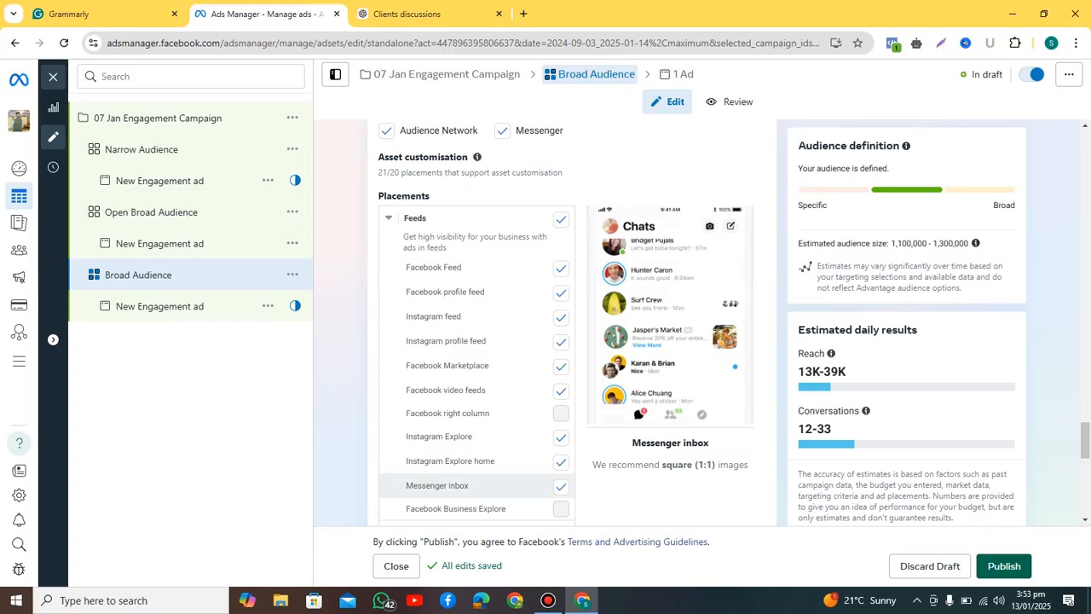
click(561, 486)
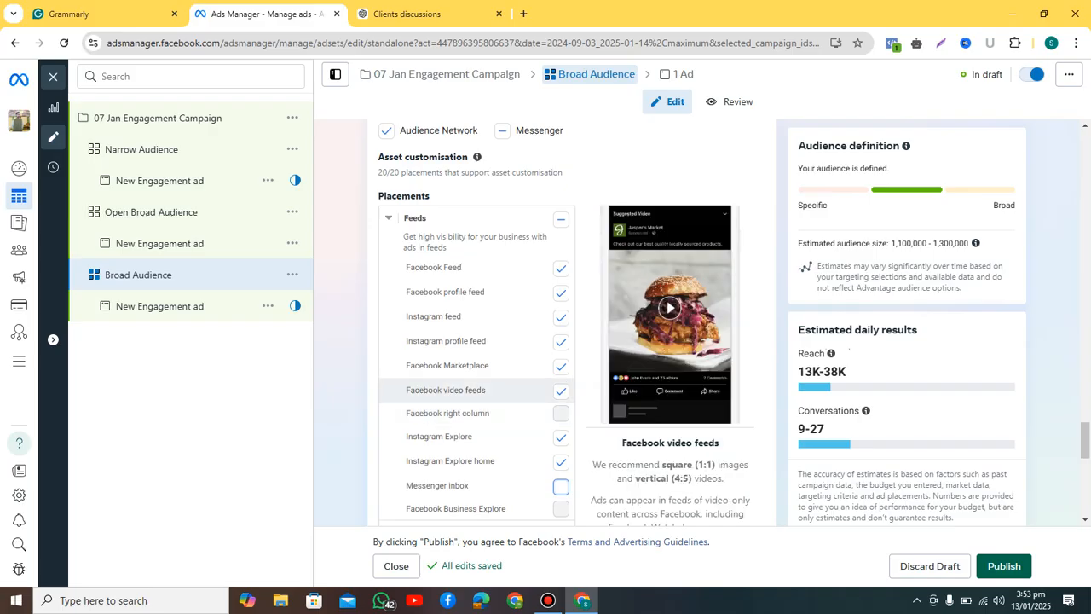
click(561, 367)
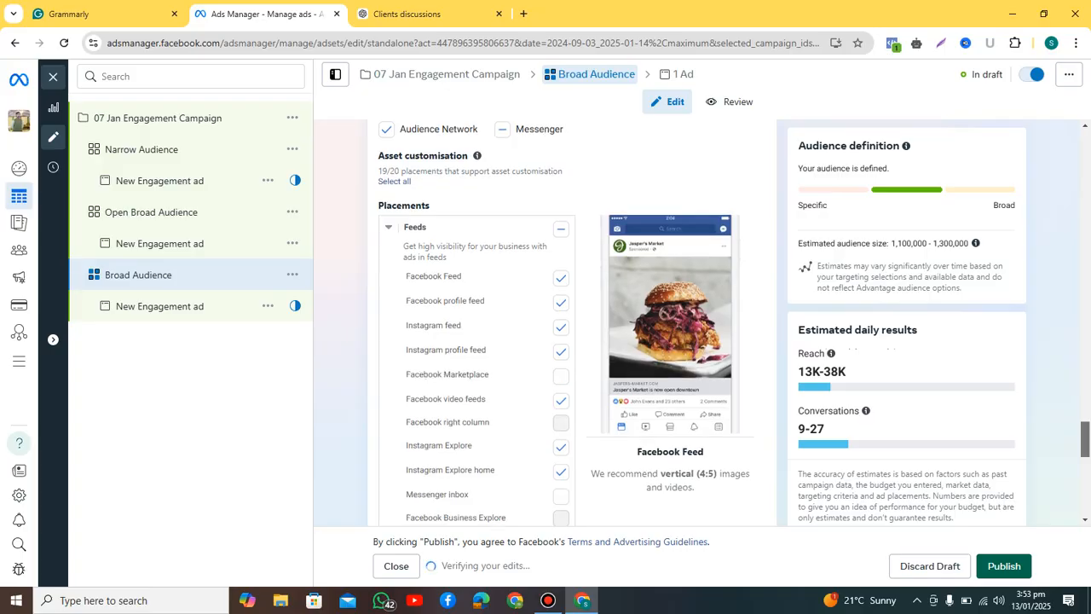
scroll(477, 324, down, 5)
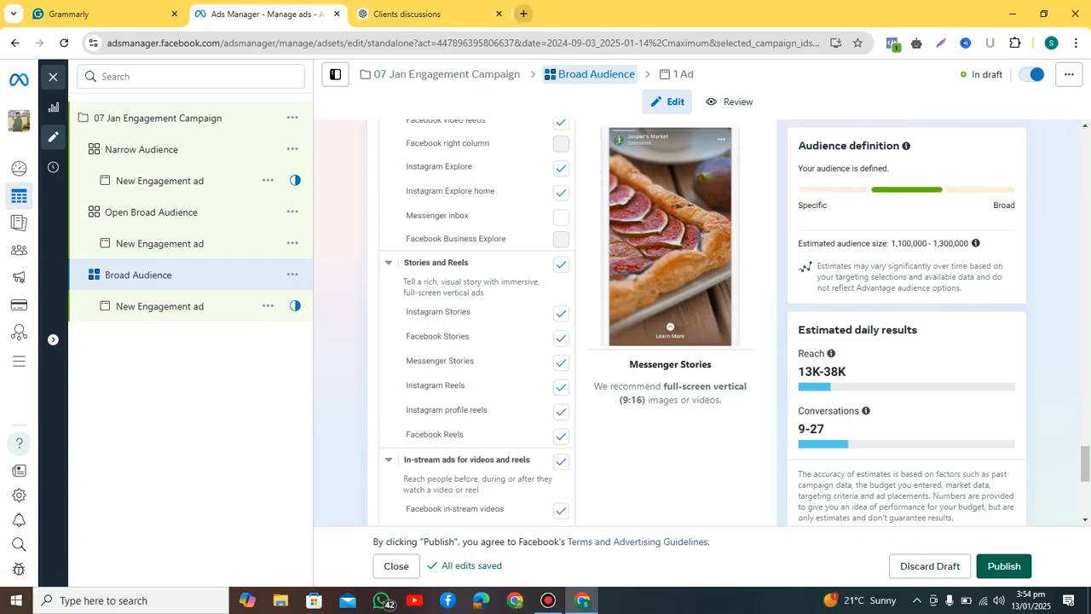
Step: Open Meta Business Suite in a new browser tab, then return to Ads Manager
click(523, 13)
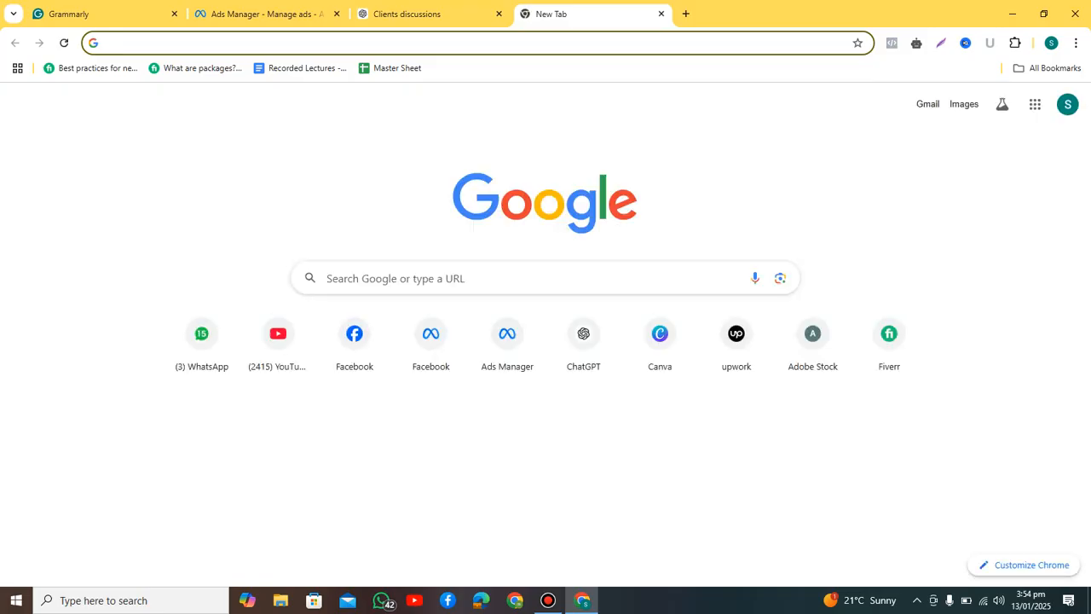
click(431, 341)
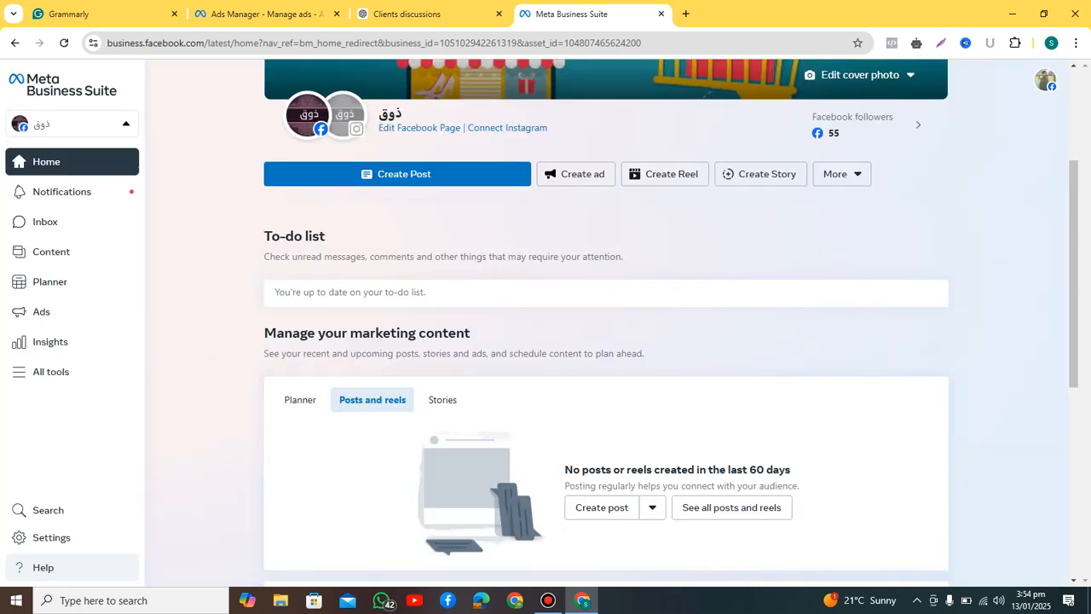
click(256, 13)
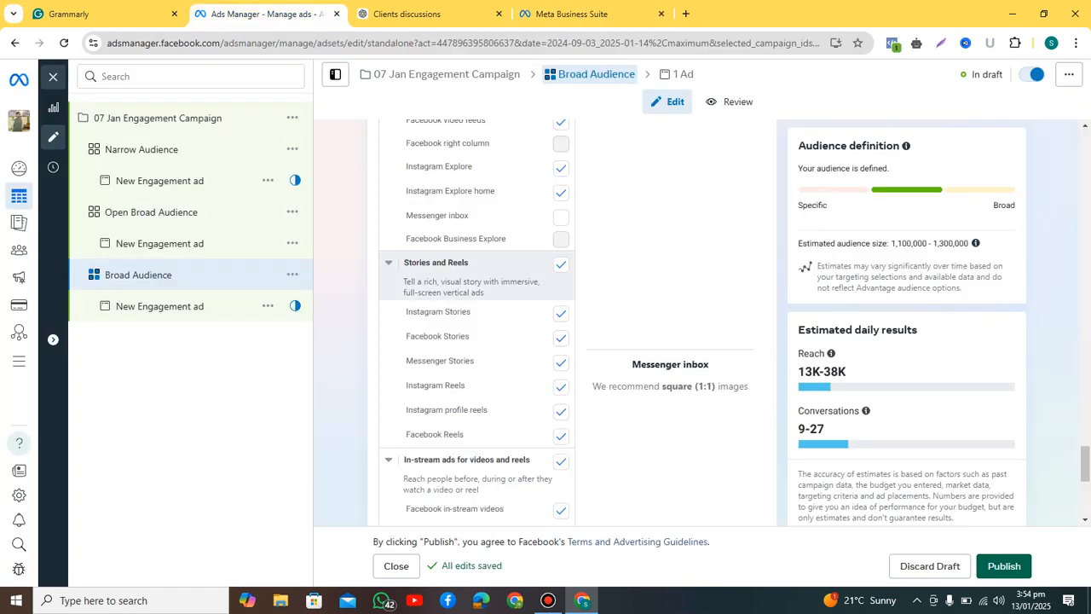
Step: Deselect the Facebook, Audience Network and Messenger platforms for the Broad Audience ad set, keeping only Instagram
scroll(545, 324, up, 5)
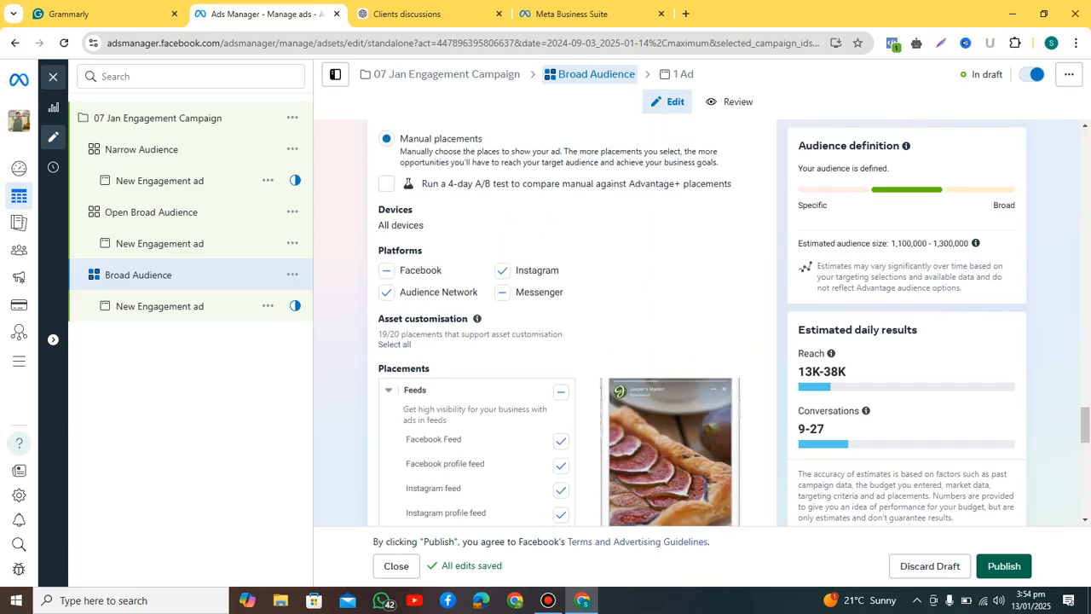
click(386, 270)
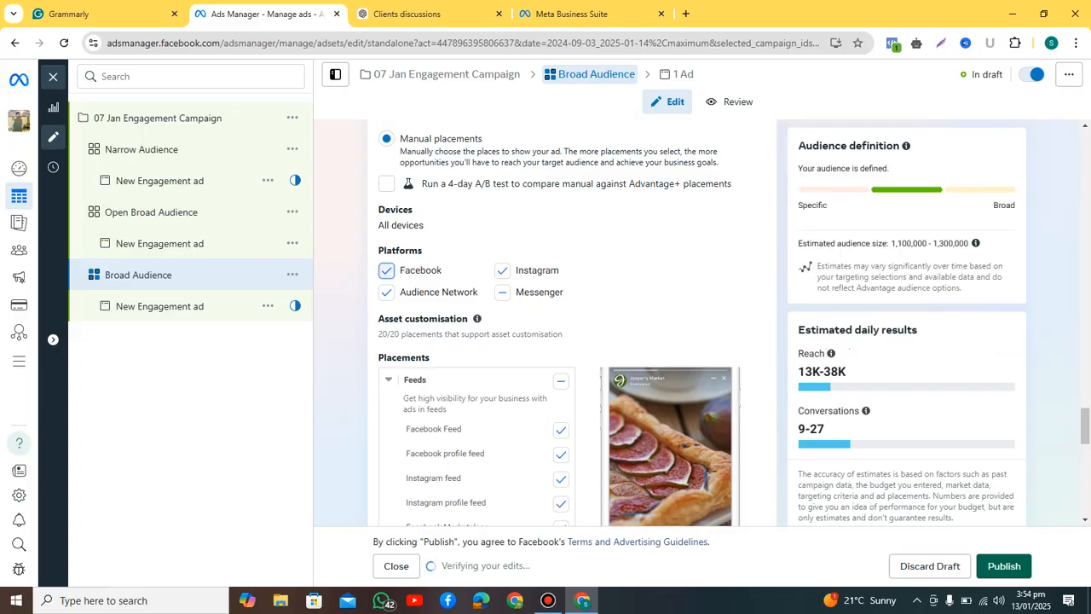
click(386, 270)
click(386, 292)
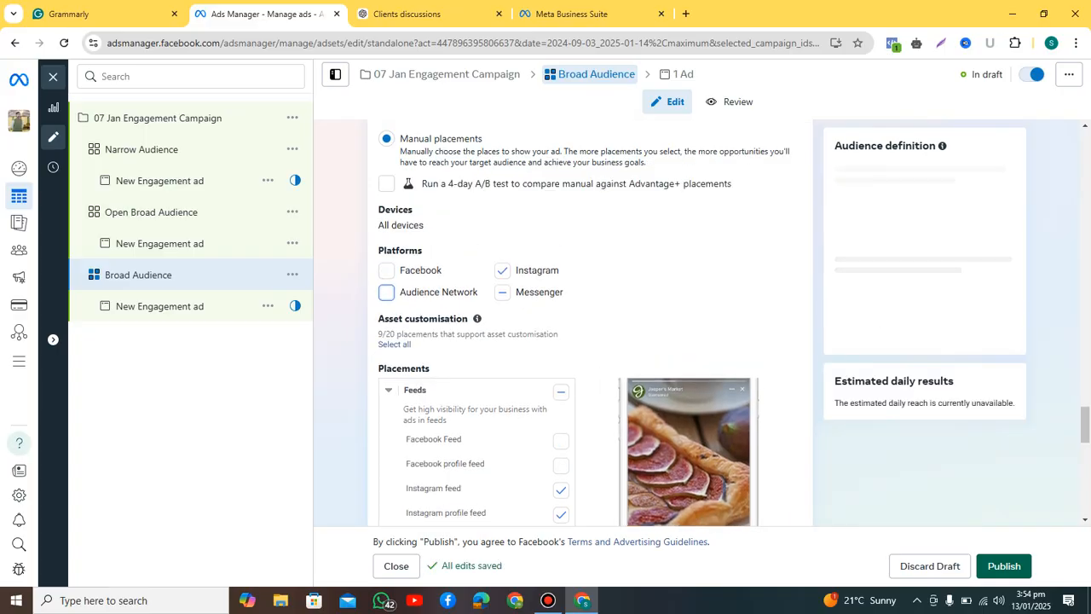
click(502, 292)
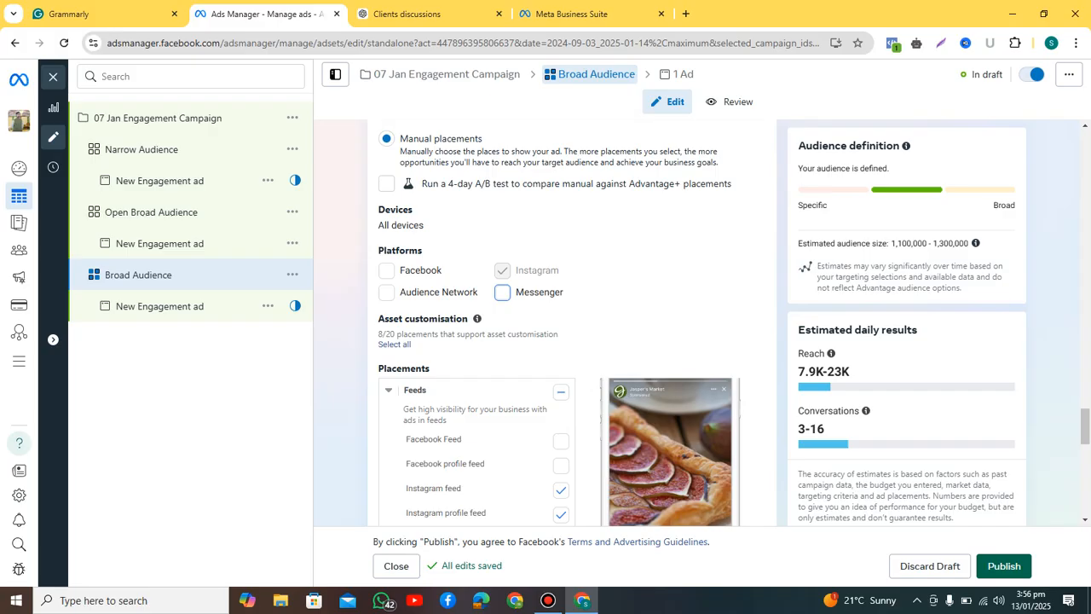
Step: Review the Broad Audience ad set's placement list and expand the additional placement options
scroll(558, 324, down, 1)
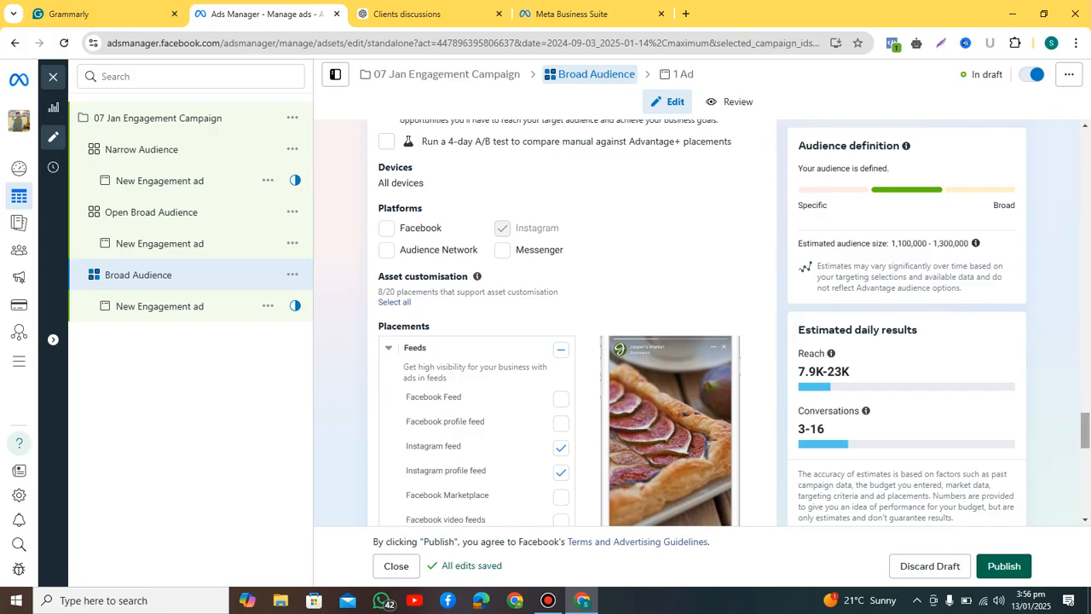
scroll(558, 324, down, 3)
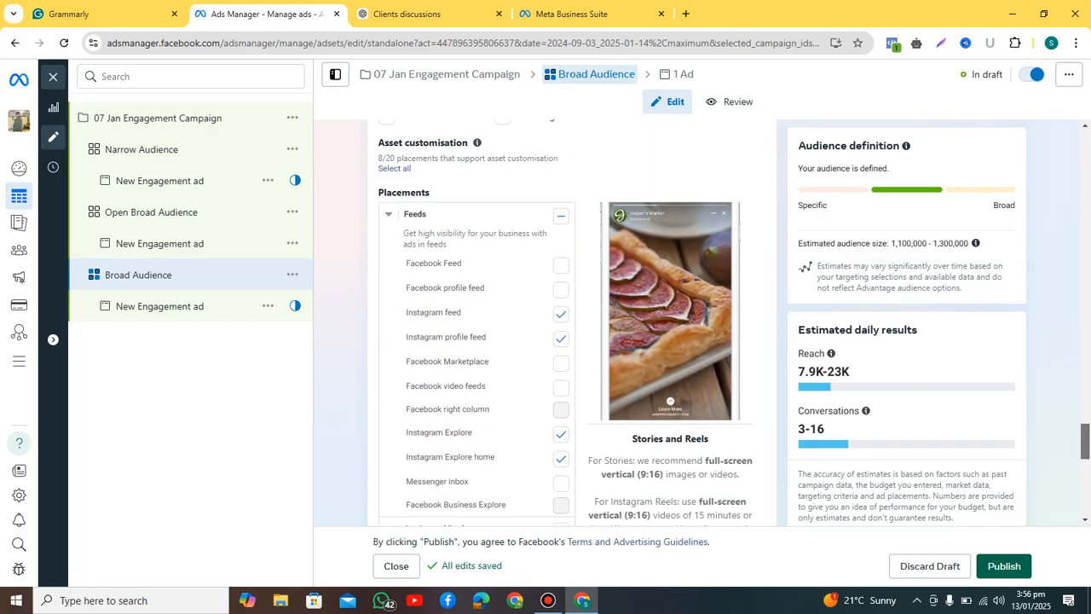
scroll(558, 324, down, 1)
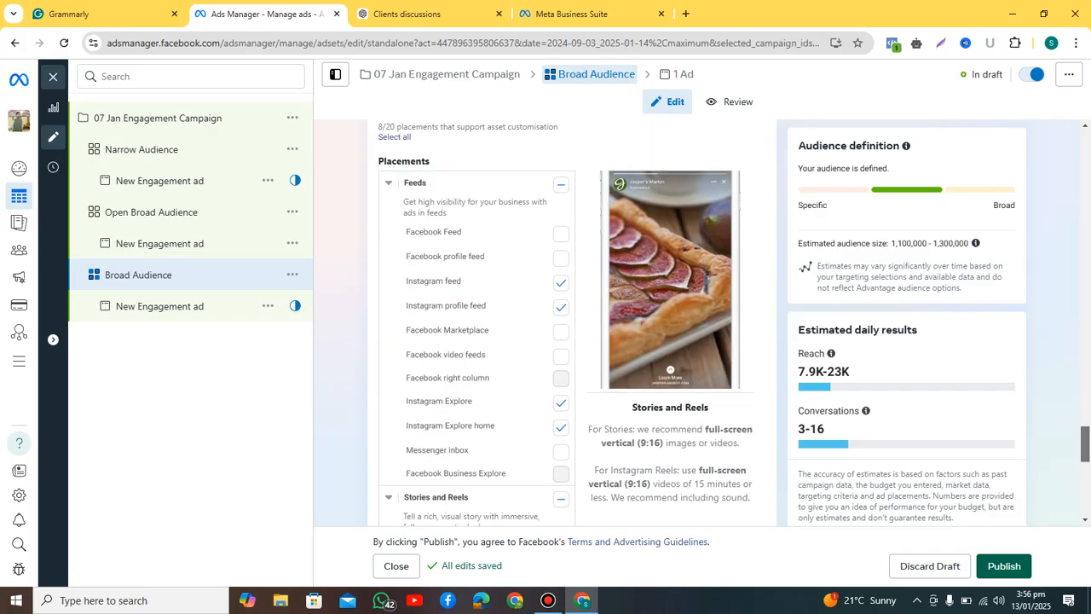
scroll(558, 324, down, 8)
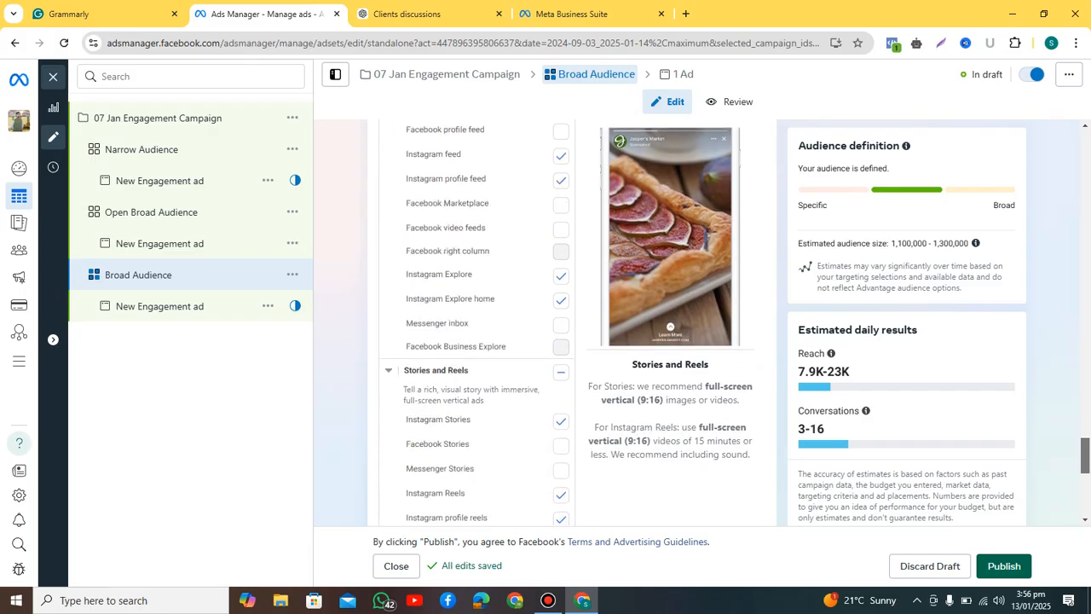
scroll(477, 325, down, 1)
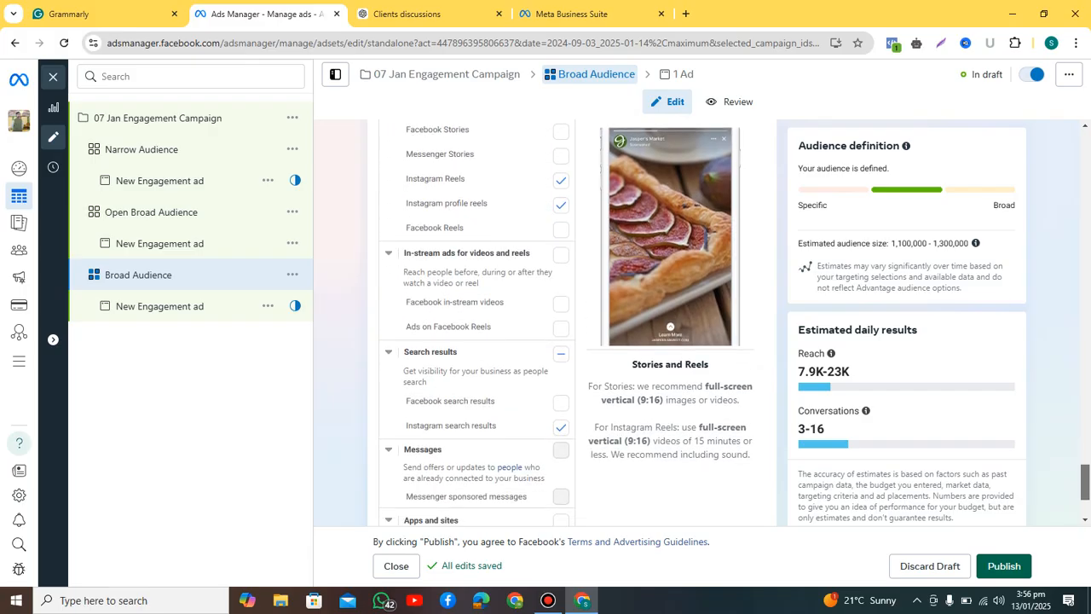
scroll(476, 325, down, 5)
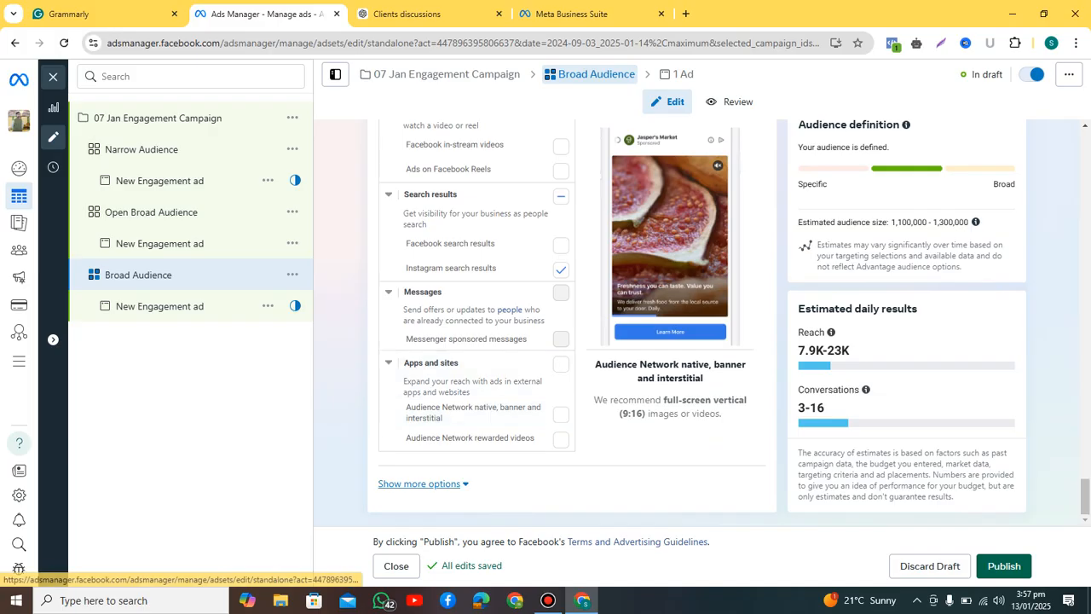
click(419, 483)
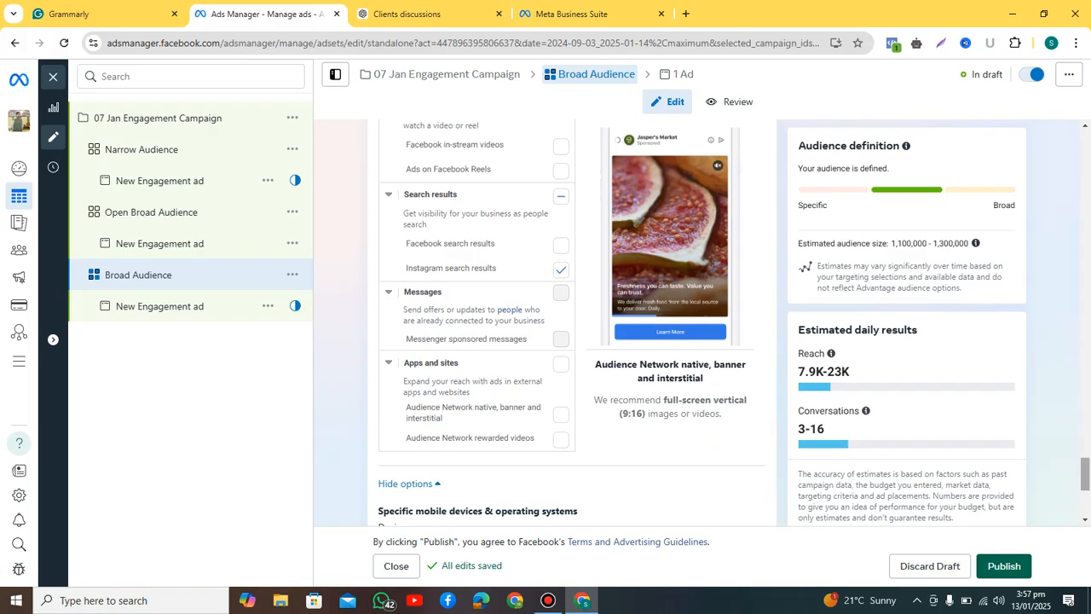
Step: Restrict the Broad Audience ad set's mobile devices to Android devices only, leaving the Wi-Fi-only restriction off
scroll(571, 324, down, 3)
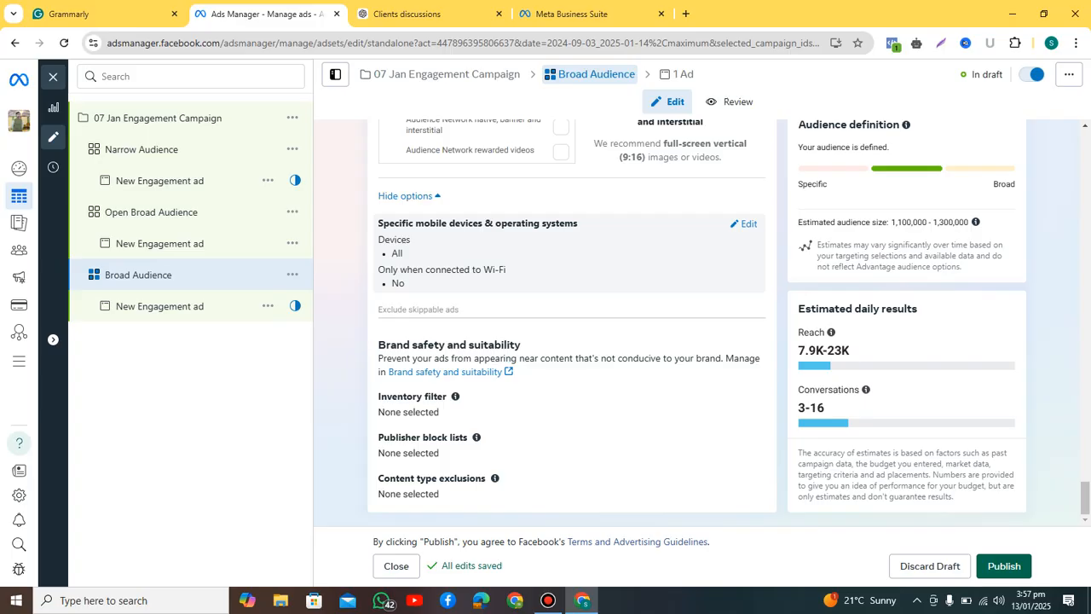
click(748, 224)
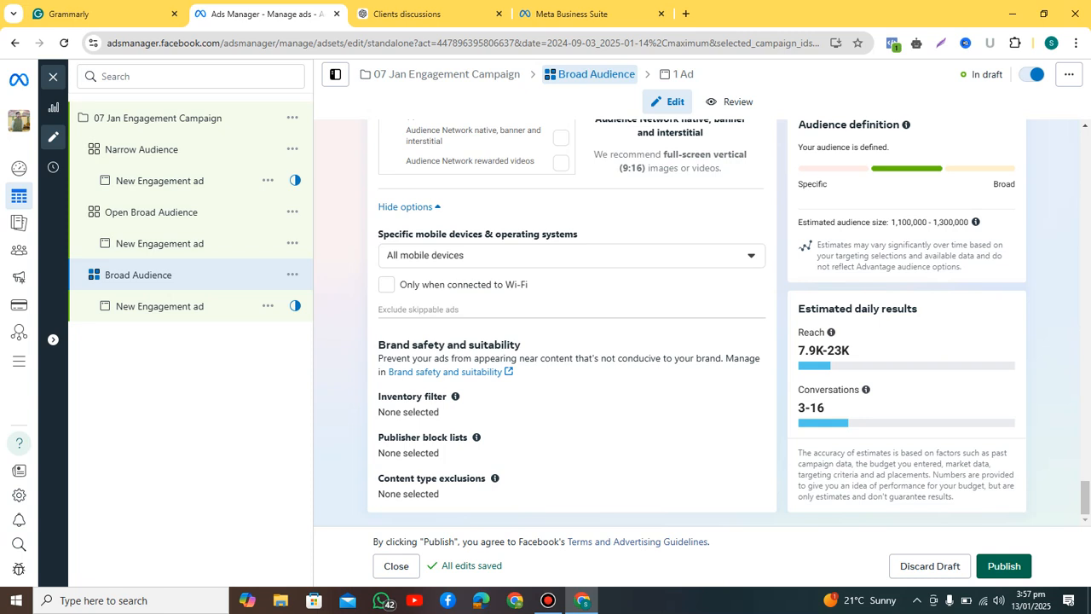
click(749, 255)
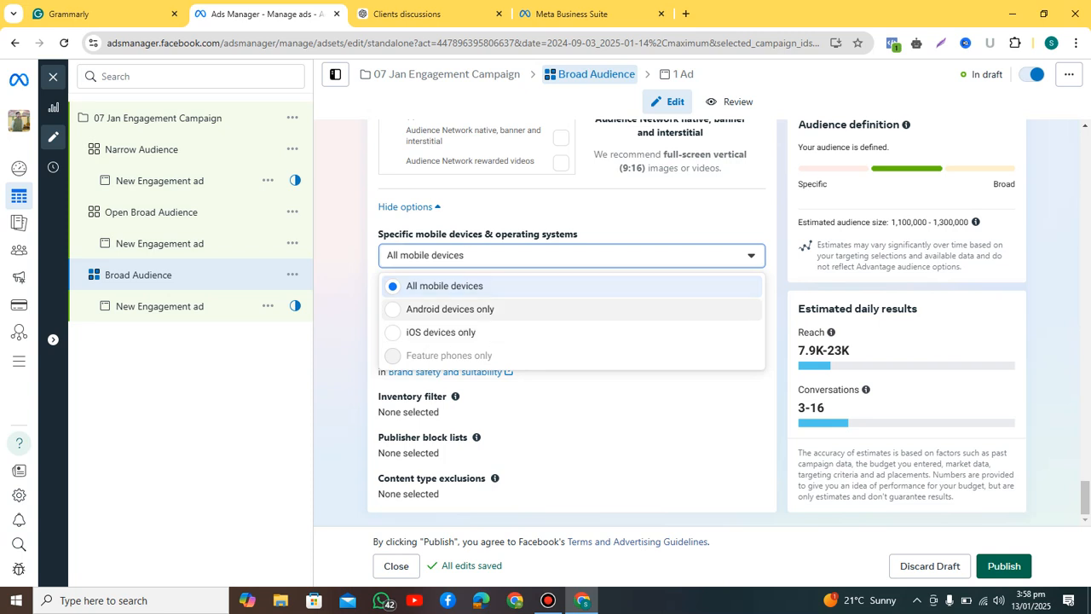
click(450, 309)
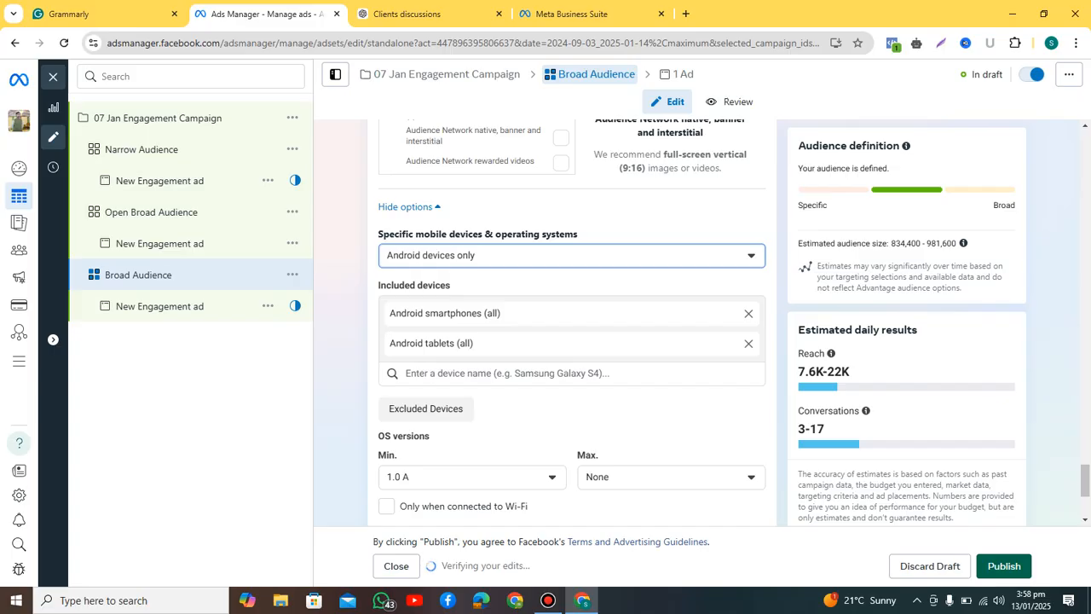
drag(1085, 480, 1085, 501)
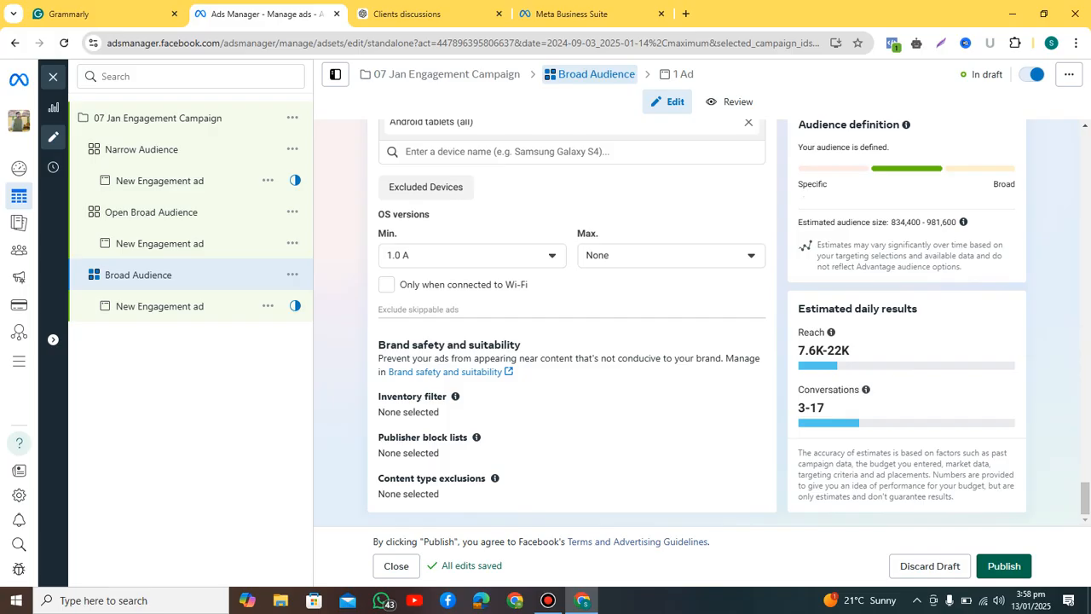
click(386, 284)
click(386, 285)
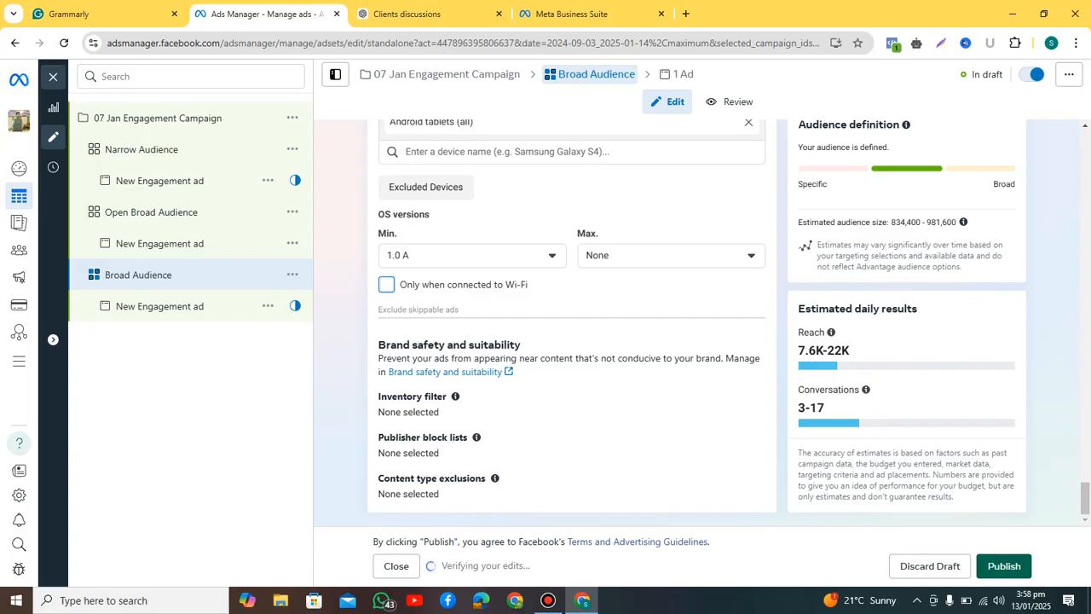
Step: Search the included Android devices for "realme" and "realme 12", then clear the search
scroll(571, 324, up, 3)
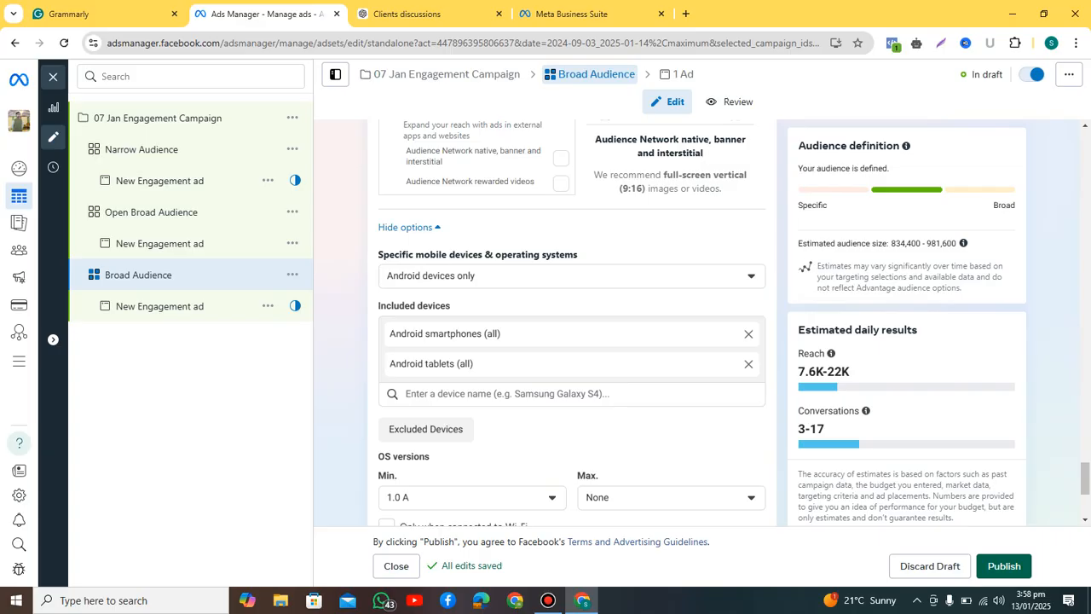
click(600, 394)
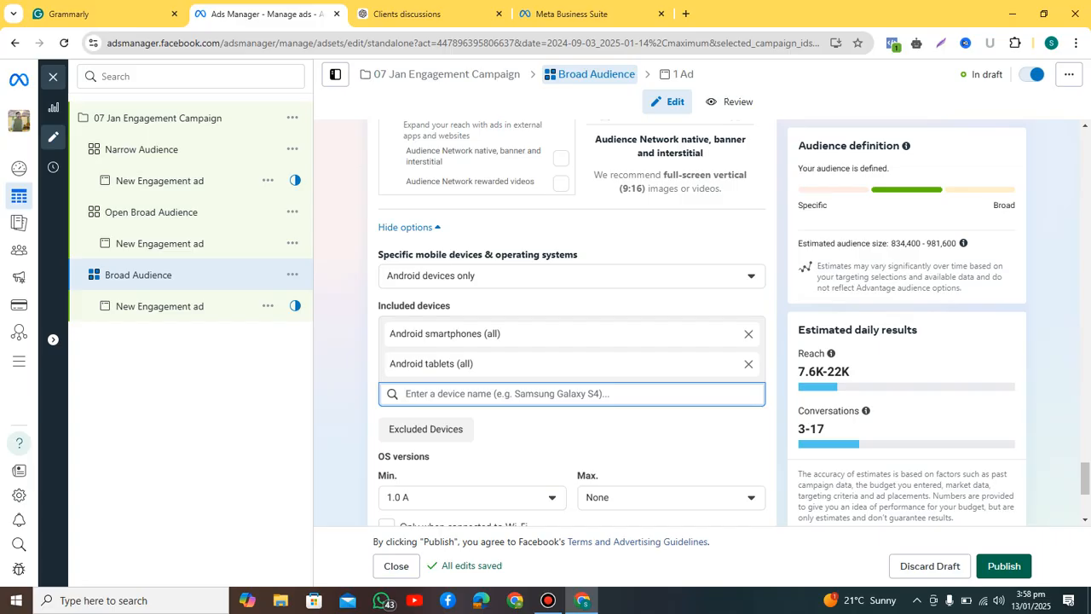
text(real)
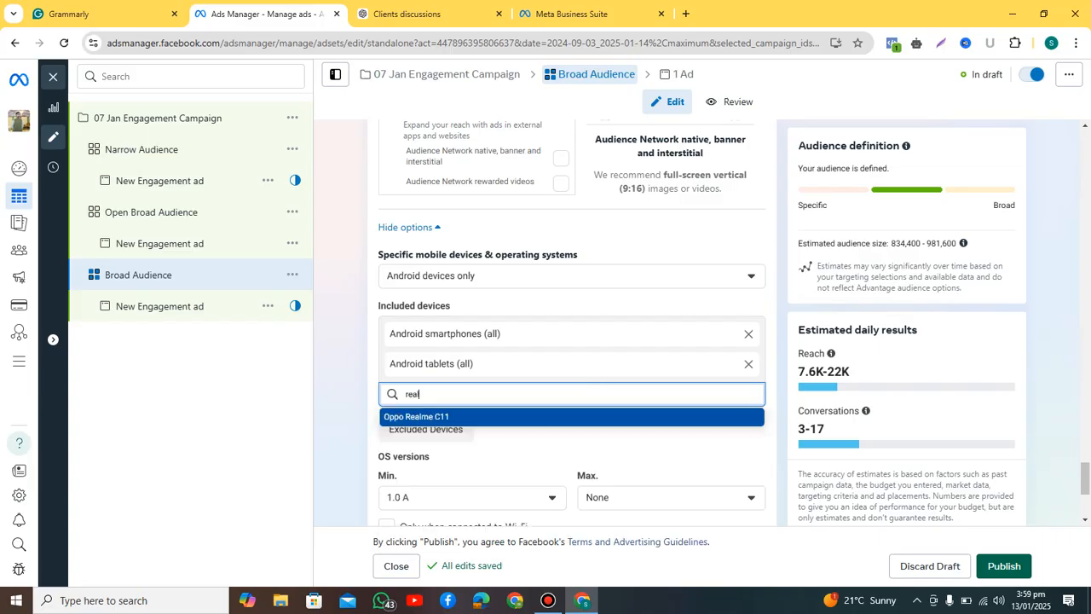
text(me 12)
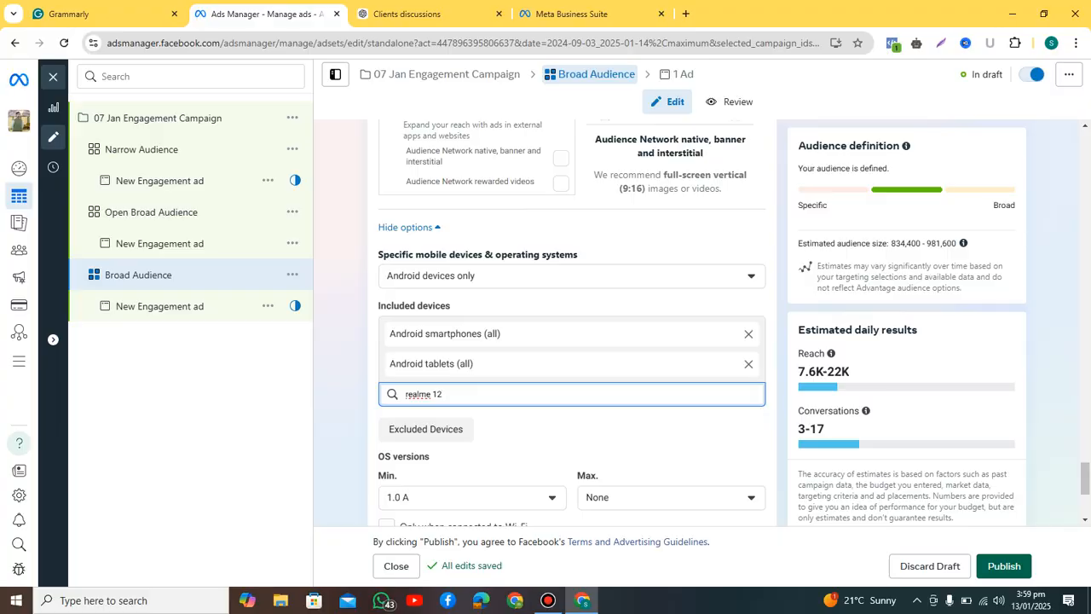
key(BackSpace)
key(BackSpace)
key(BackSpace)
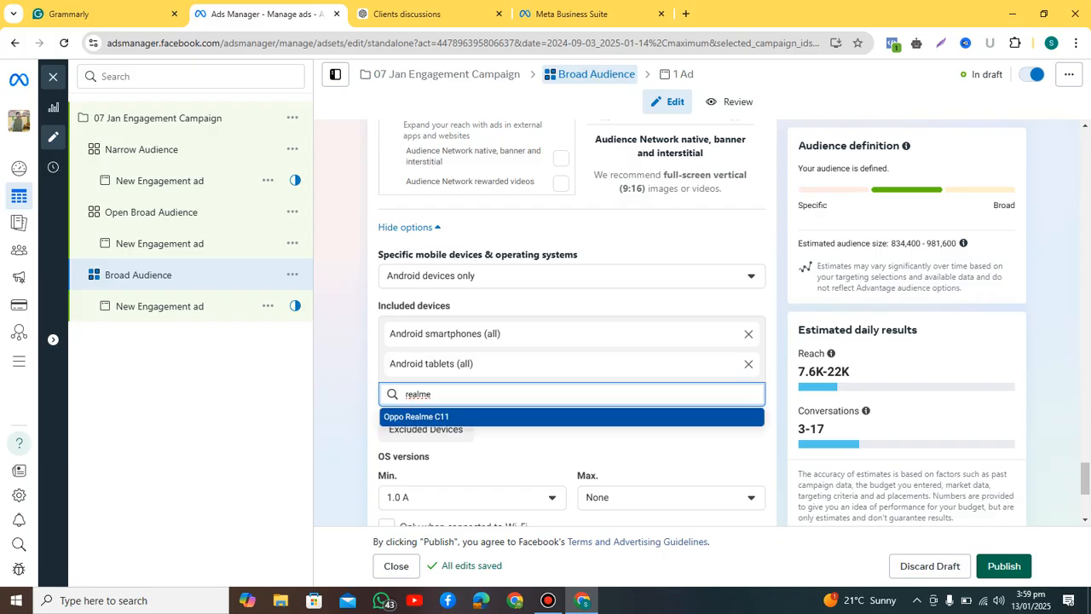
key(BackSpace)
key(BackSpace)
key(BackSpace)
key(BackSpace)
key(BackSpace)
key(BackSpace)
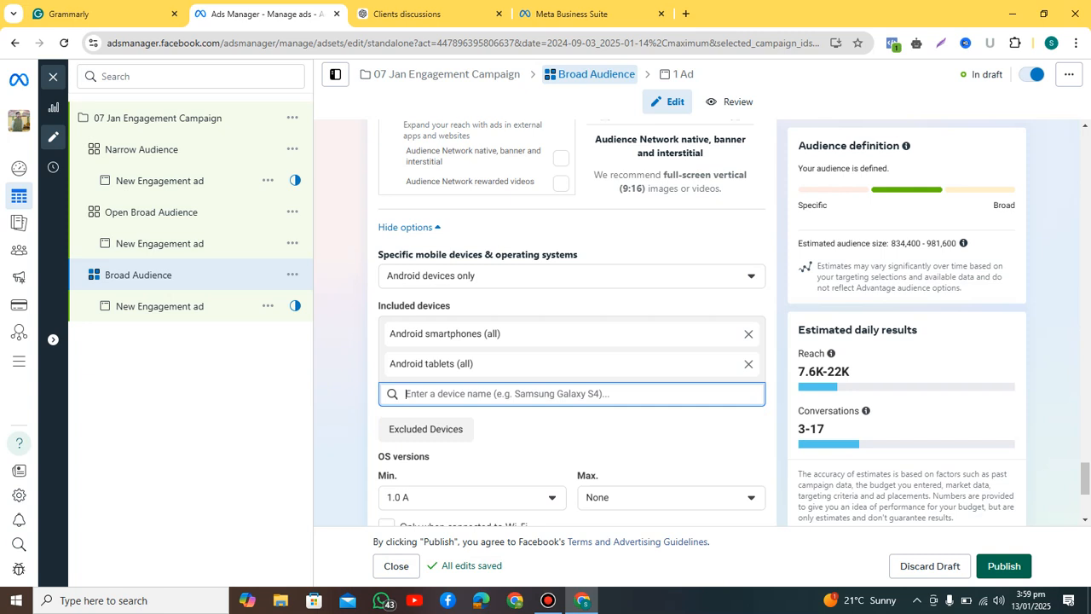
Step: Search the included Android devices for "samsung" and browse the suggested models without adding any
text(sam)
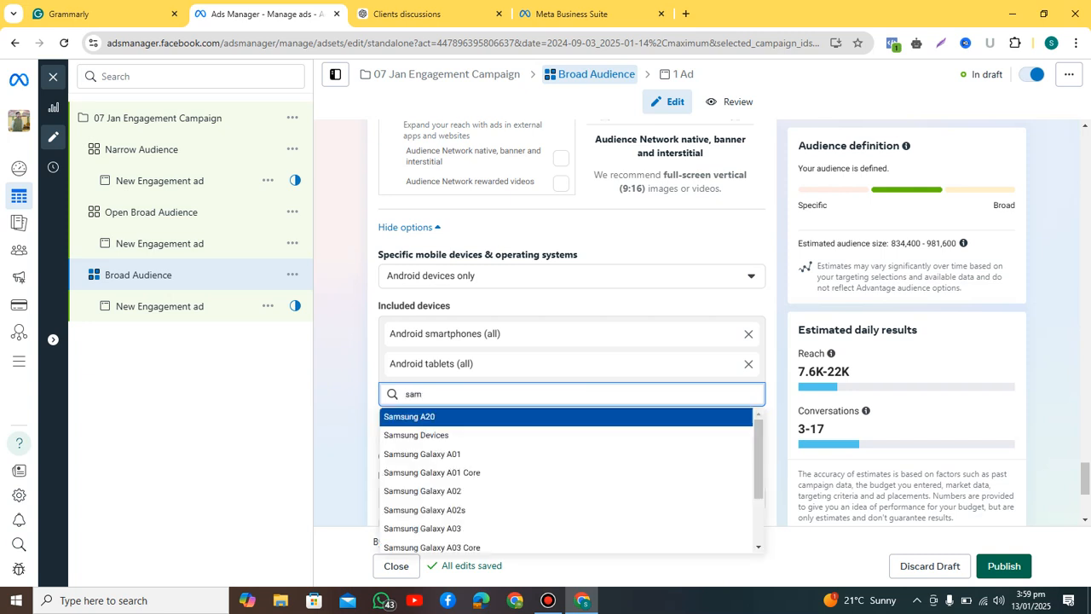
text(sung)
scroll(567, 482, down, 2)
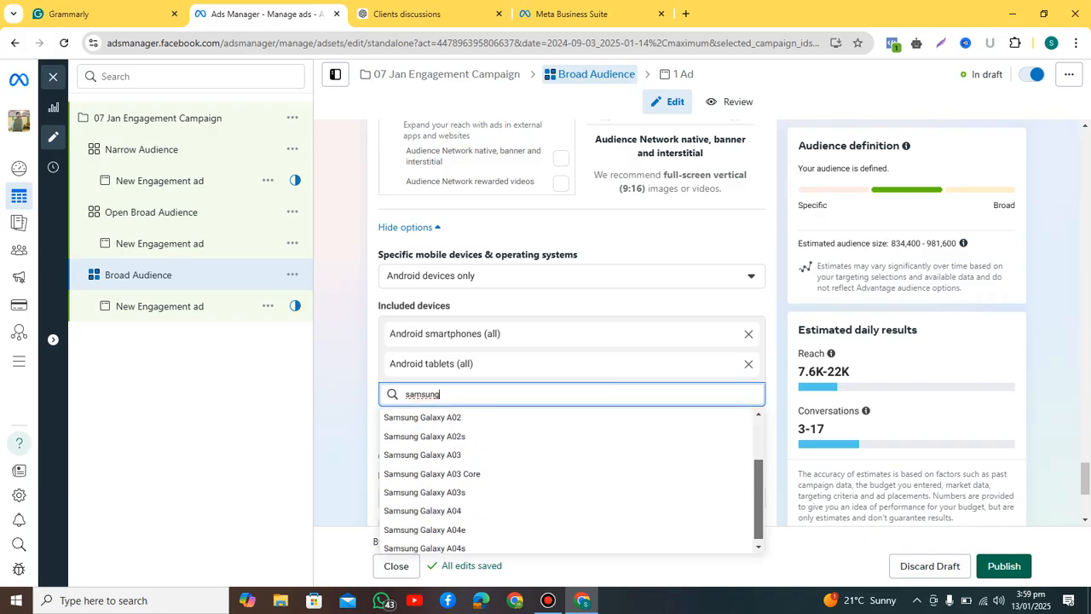
drag(758, 500, 758, 458)
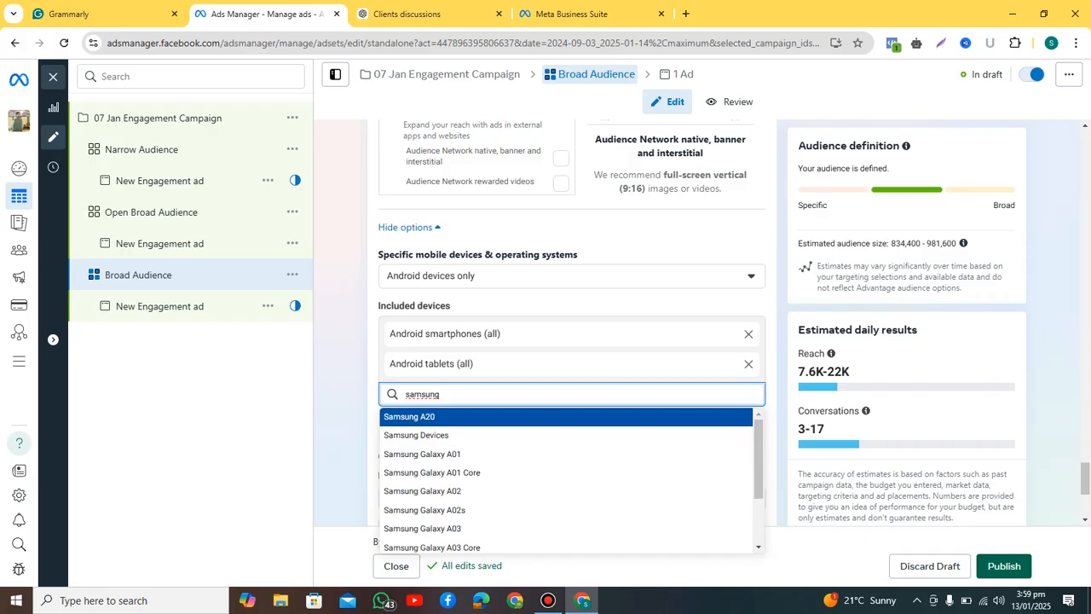
key(Down)
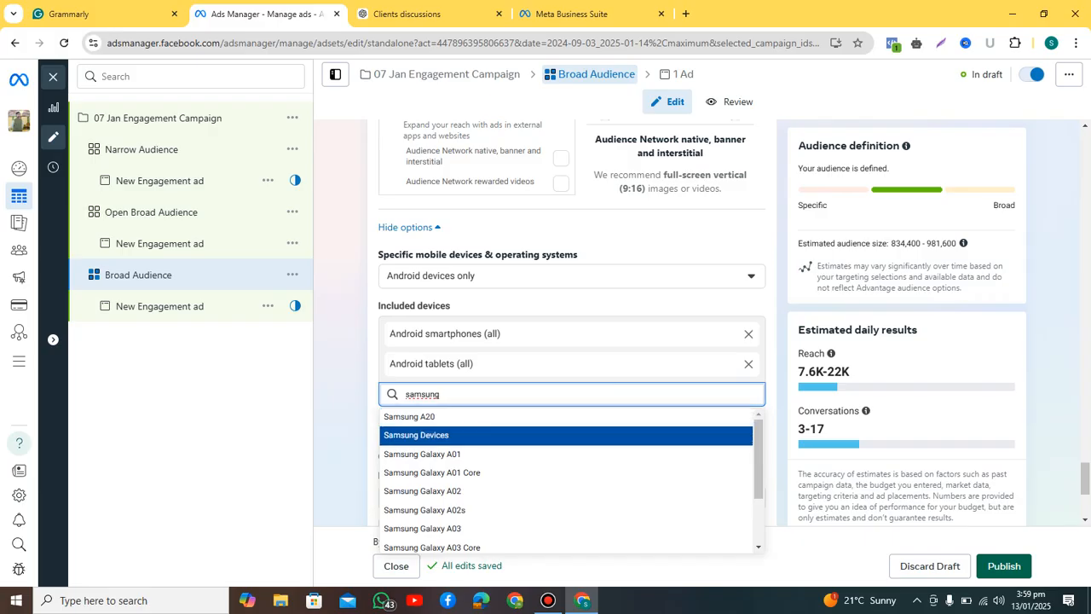
key(Down)
key(Down)
key(Down)
key(Down)
key(Down)
key(Down)
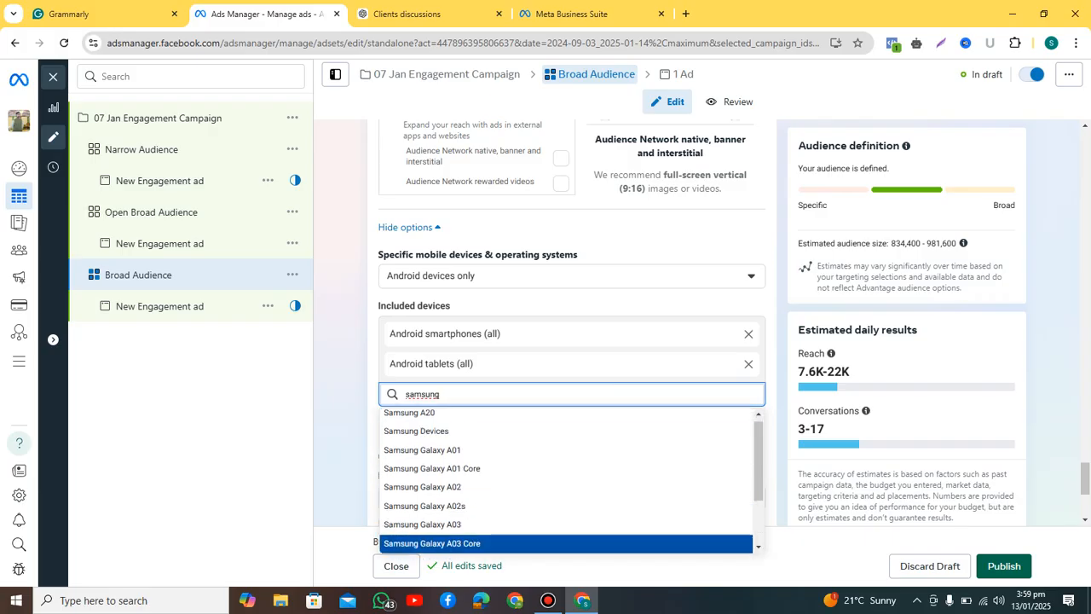
key(Up)
key(Up)
key(Up)
key(Up)
key(Up)
key(Up)
mouse_move(758, 461)
mouse_down()
mouse_move(759, 502)
mouse_move(759, 462)
mouse_up()
click(781, 427)
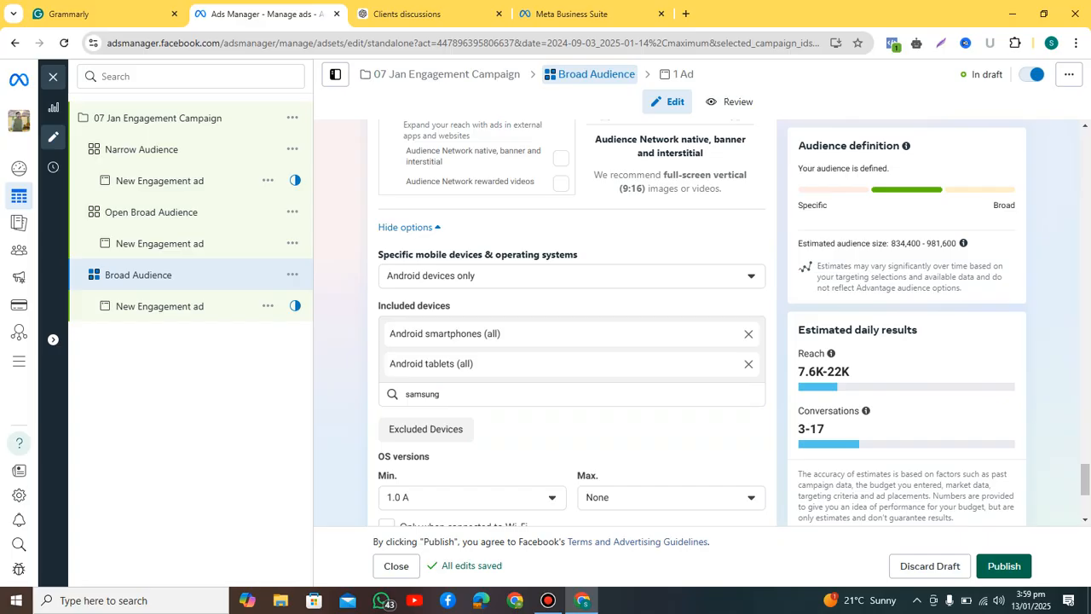
Step: Collapse the additional placement options and review the Broad Audience ad set's placement settings
drag(1085, 480, 1085, 475)
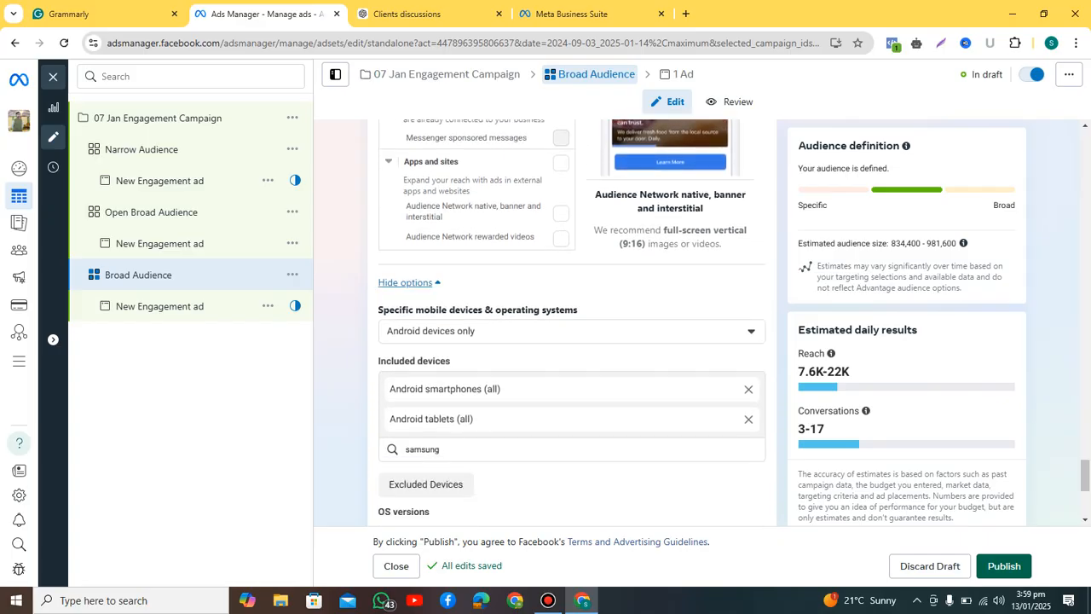
click(408, 282)
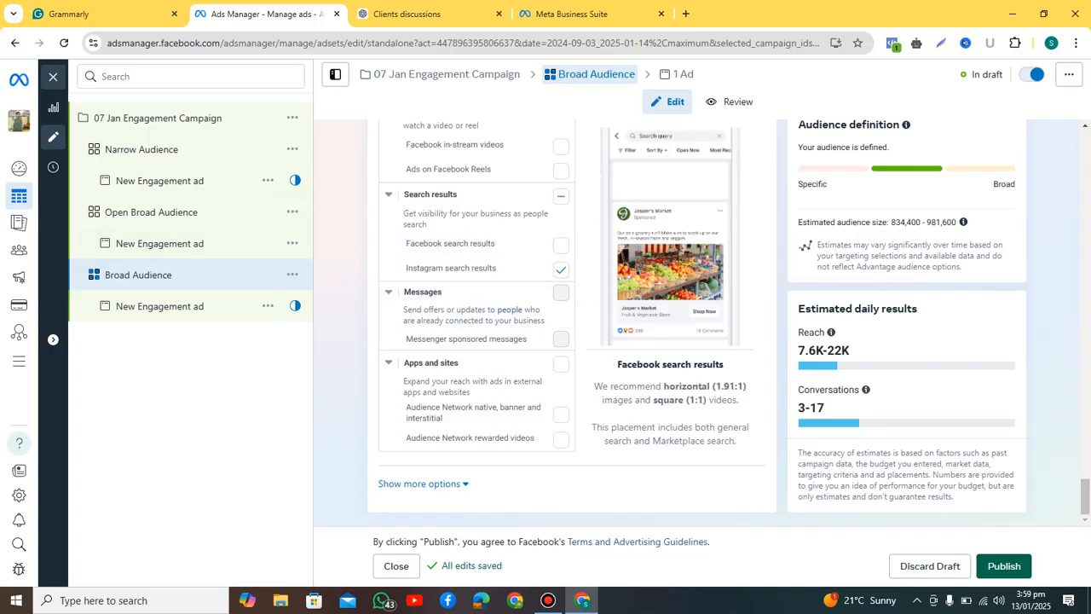
scroll(571, 324, up, 8)
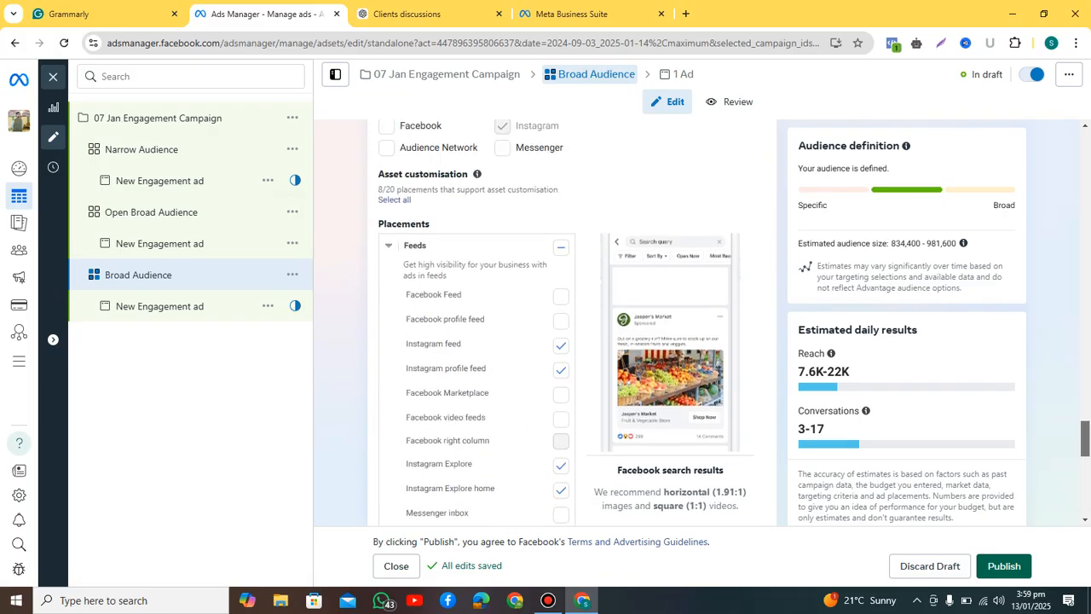
scroll(571, 324, up, 5)
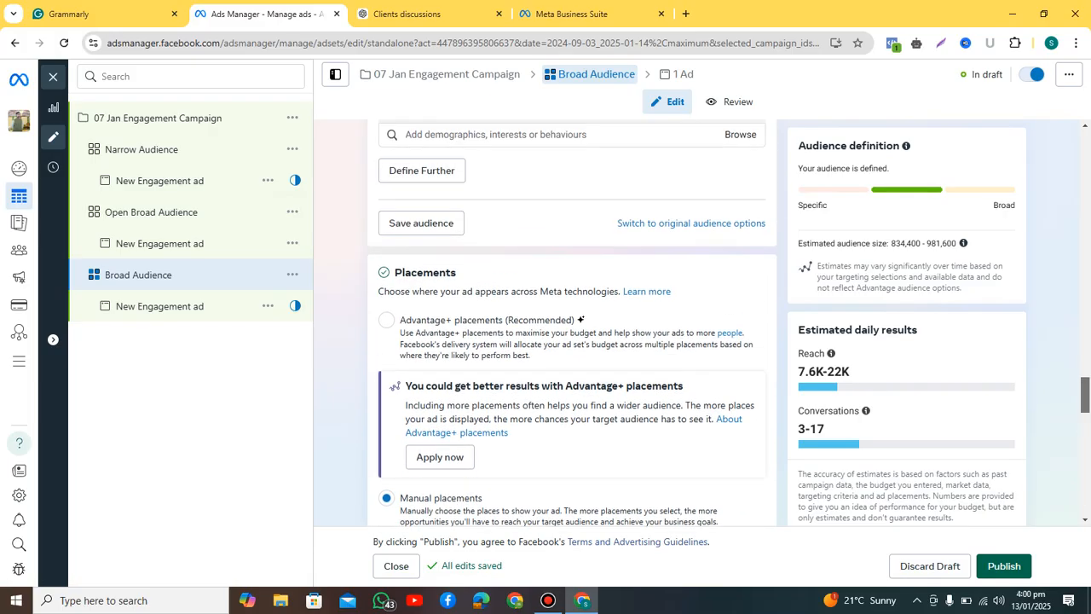
scroll(571, 324, down, 10)
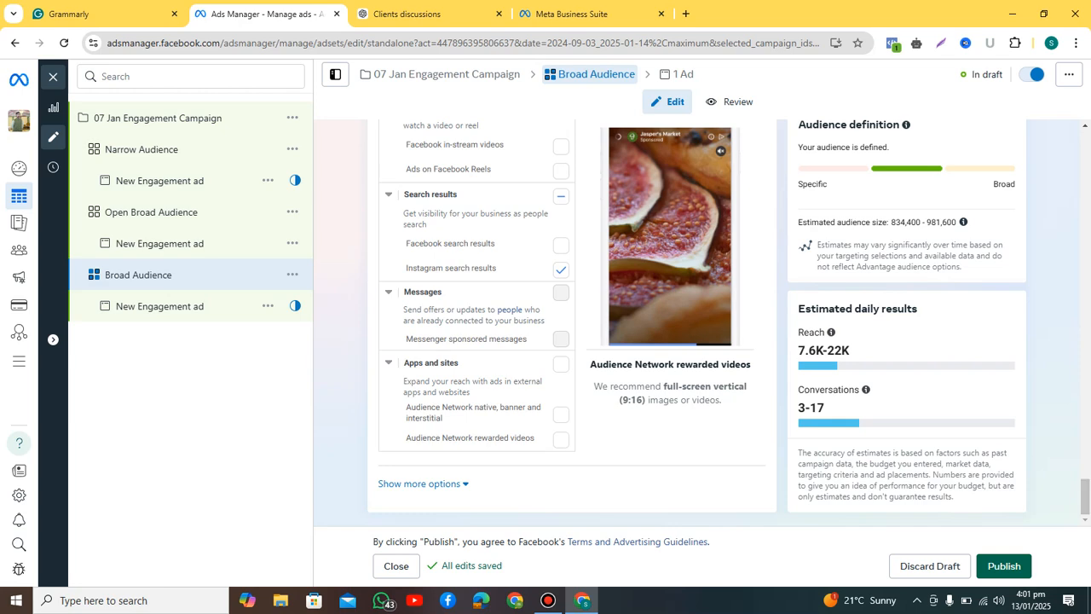
click(548, 600)
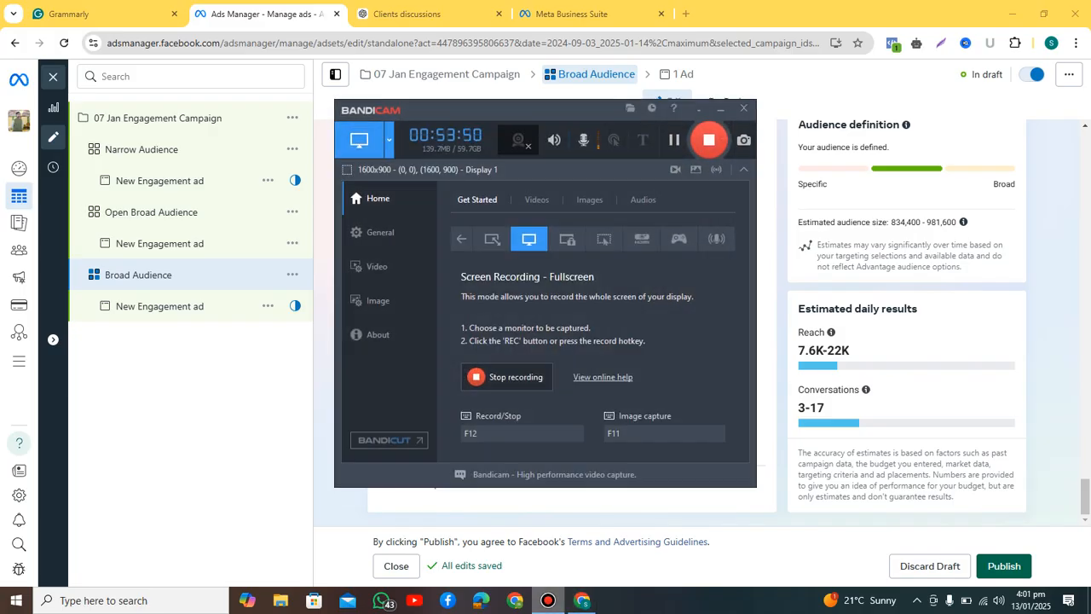
click(548, 600)
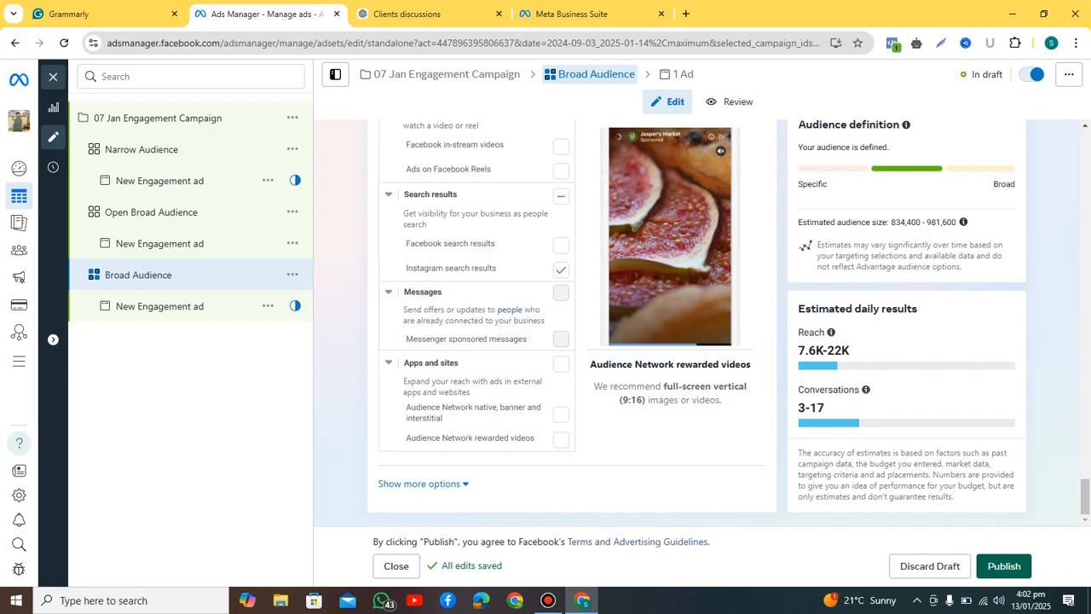
click(548, 600)
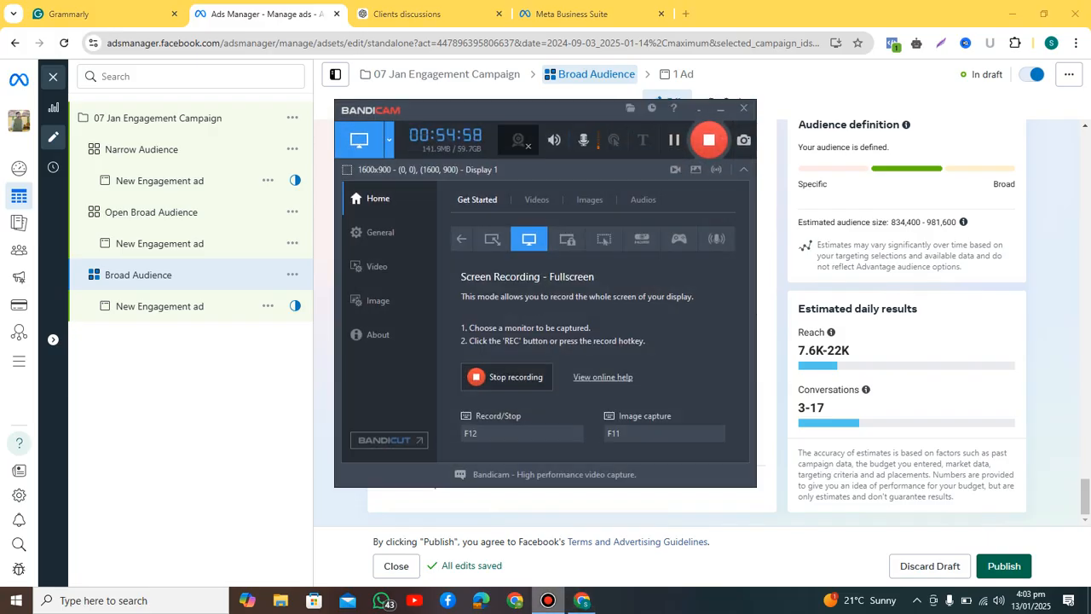